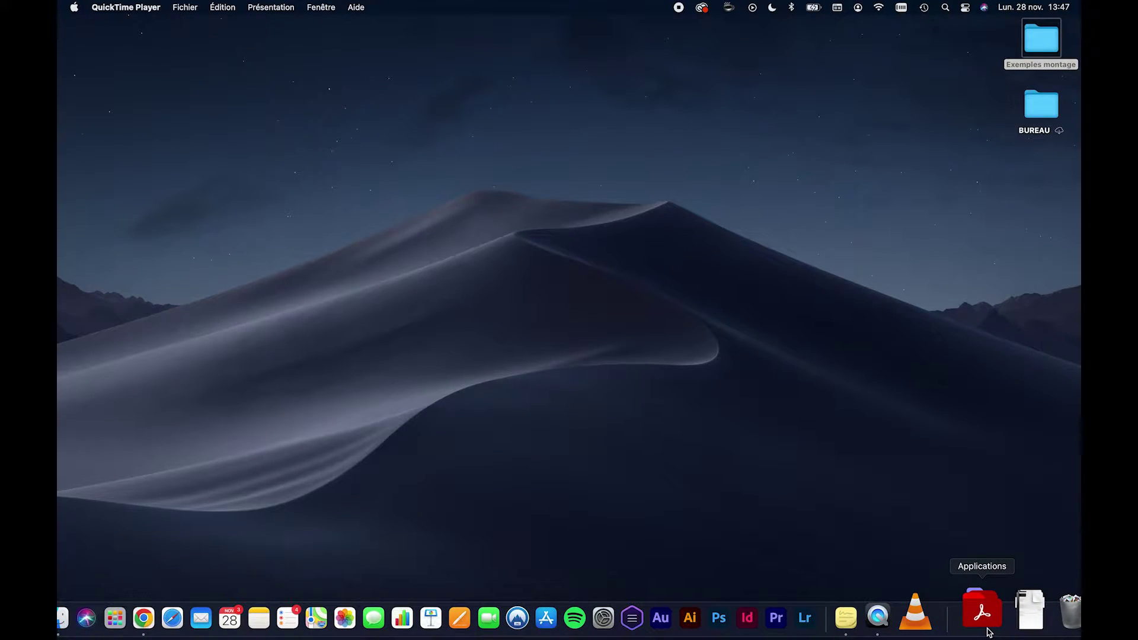
Step: Open iMovie from the Applications folder
{"action": "left_click", "coordinate": [987, 631]}
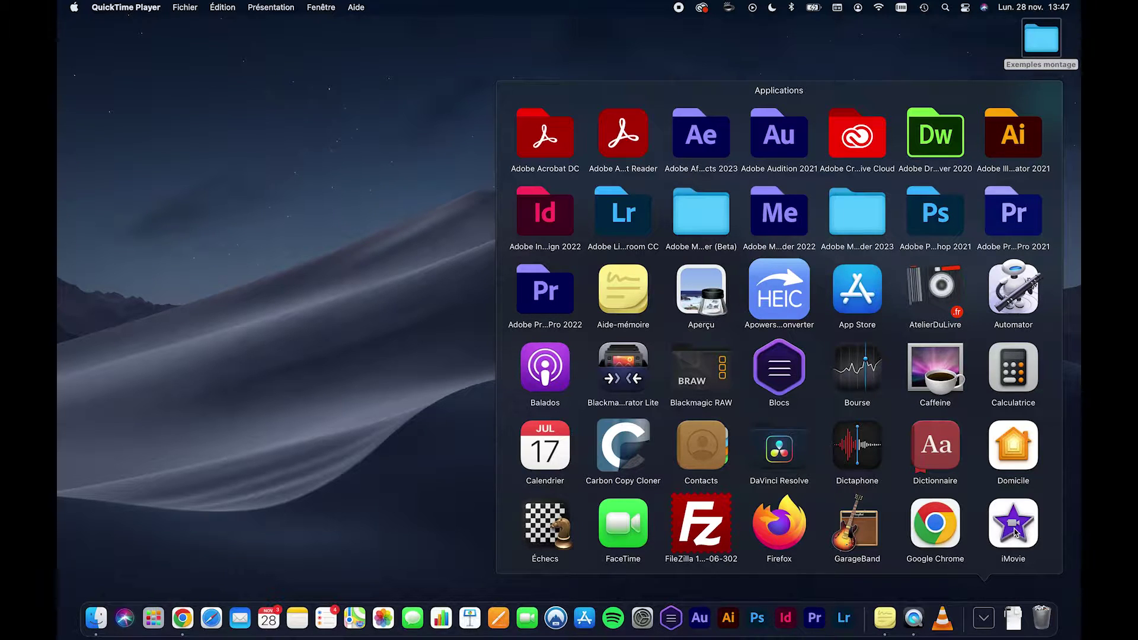
{"action": "left_click", "coordinate": [1014, 523]}
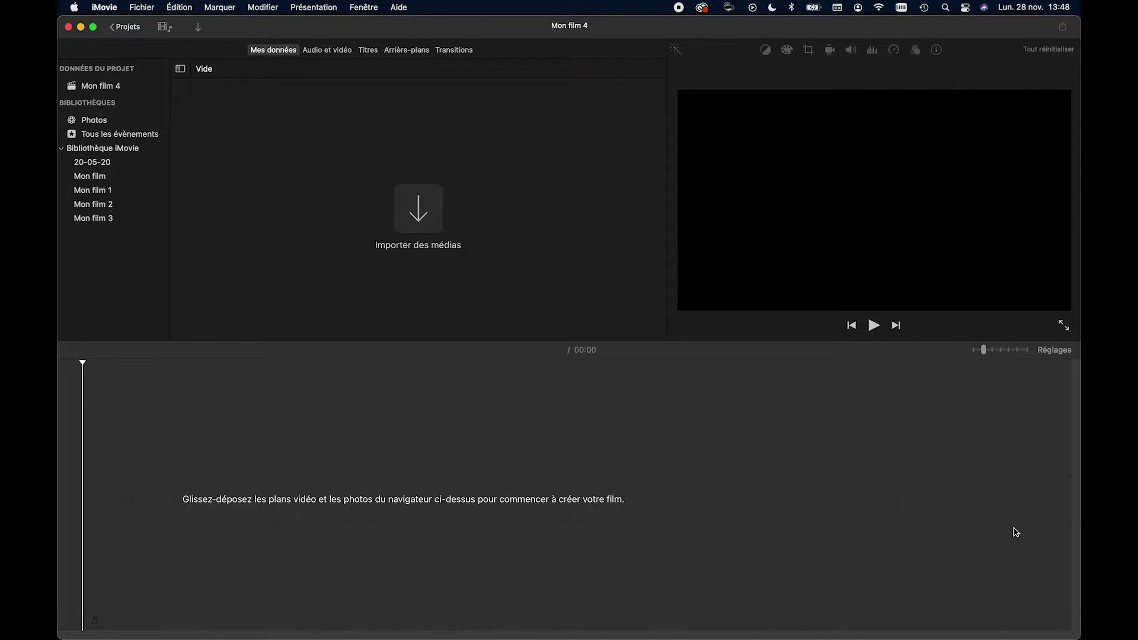
Step: Return to the projects overview, glance at the media library, and create a new Film project
{"action": "left_click", "coordinate": [126, 26]}
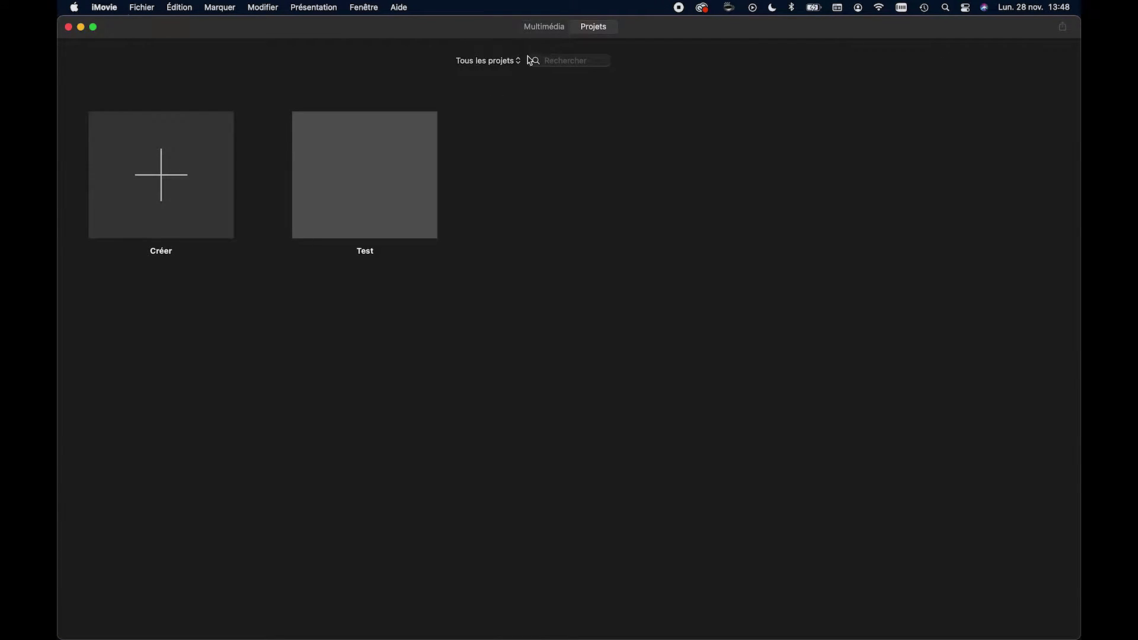
{"action": "left_click", "coordinate": [543, 27]}
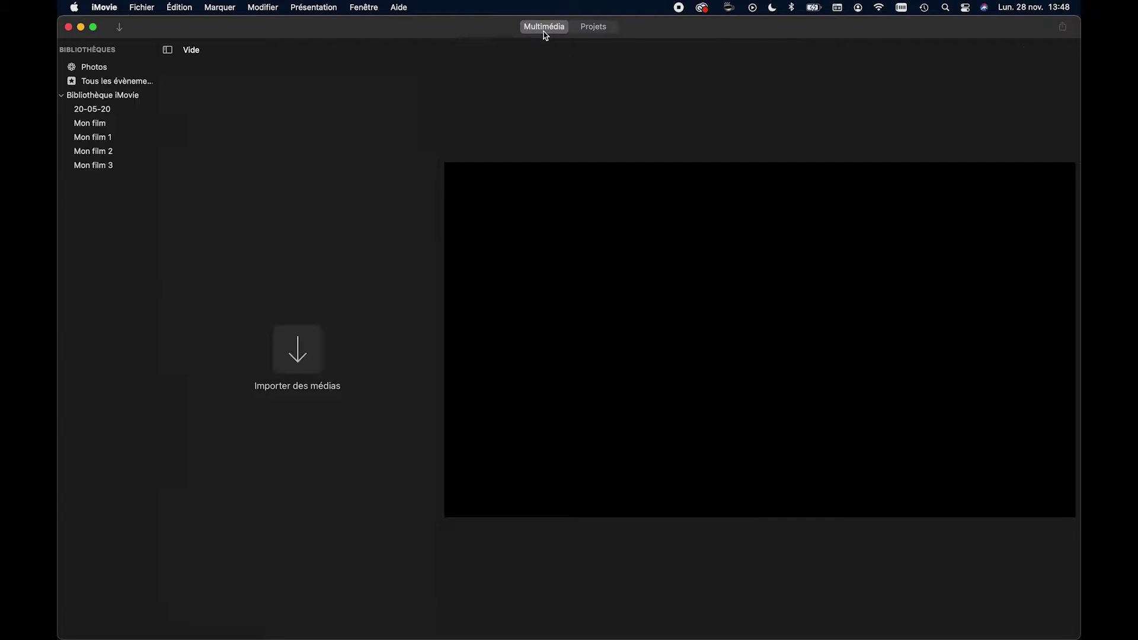
{"action": "left_click", "coordinate": [585, 30]}
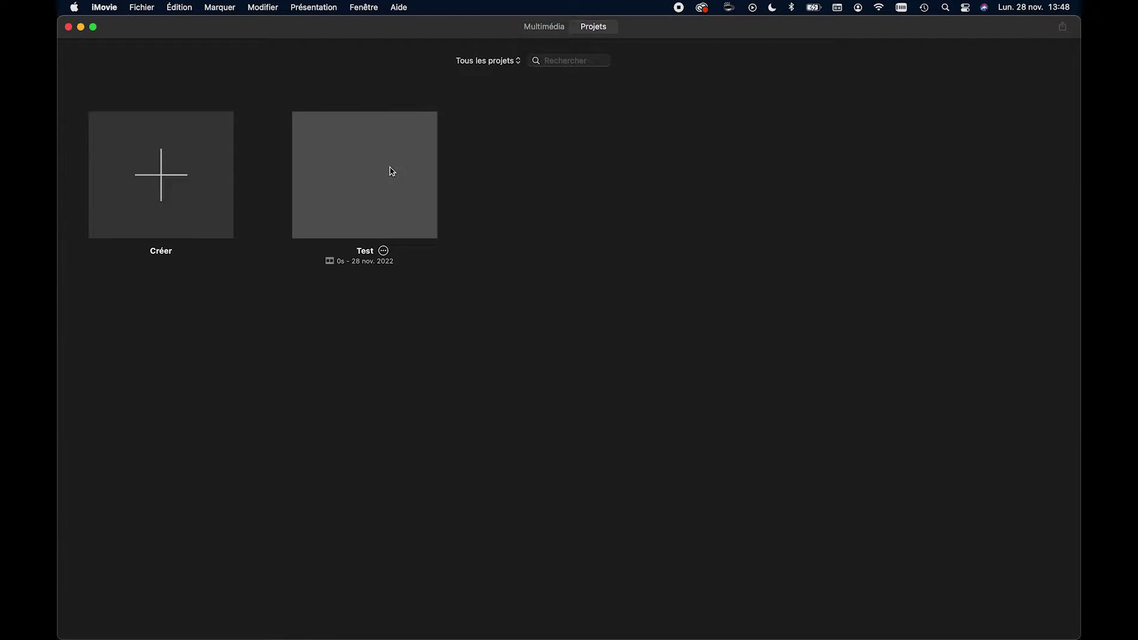
{"action": "left_click", "coordinate": [159, 182]}
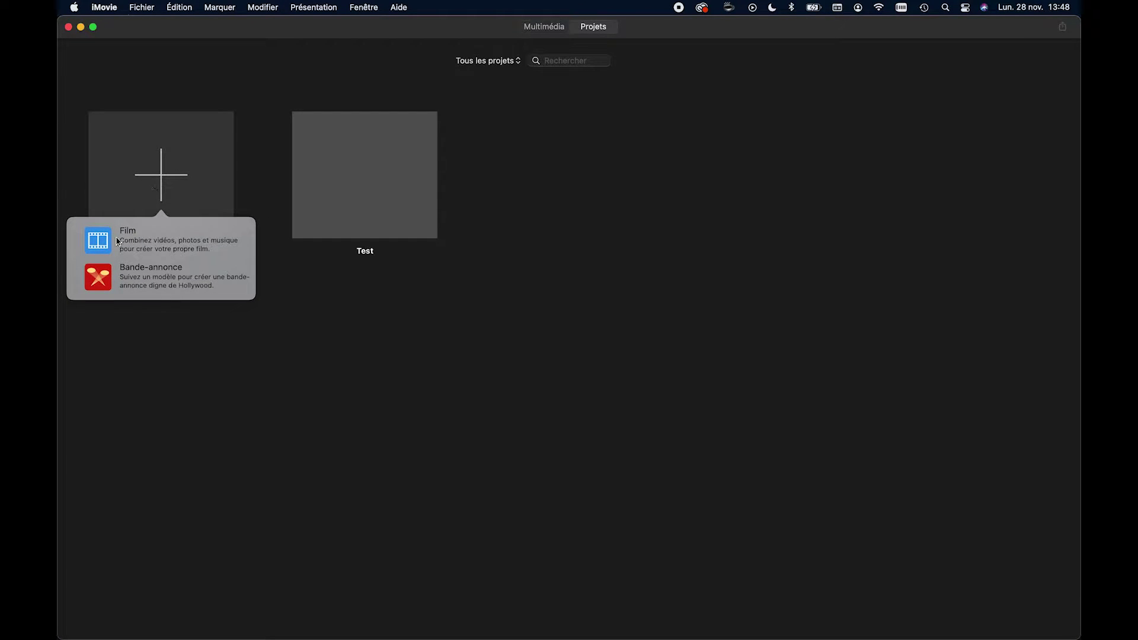
{"action": "left_click", "coordinate": [98, 246]}
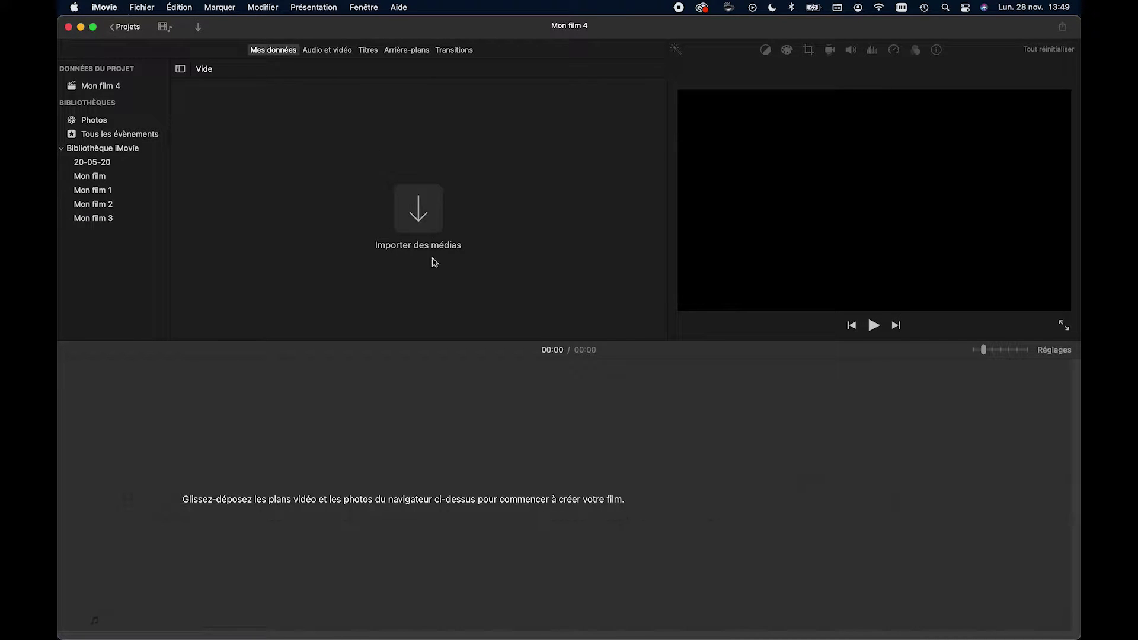
Step: Import the Stranger Things 4 trailer and the "Musique libre de droits" video from the desktop's Exemples montage folder into the project
{"action": "left_click", "coordinate": [424, 217]}
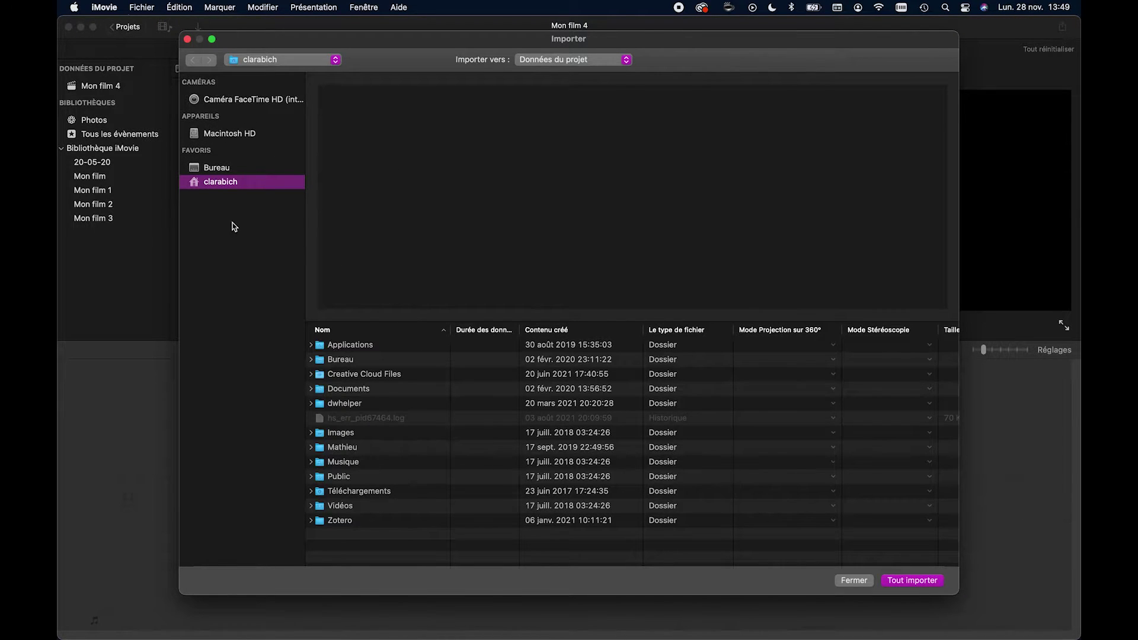
{"action": "left_click", "coordinate": [209, 166]}
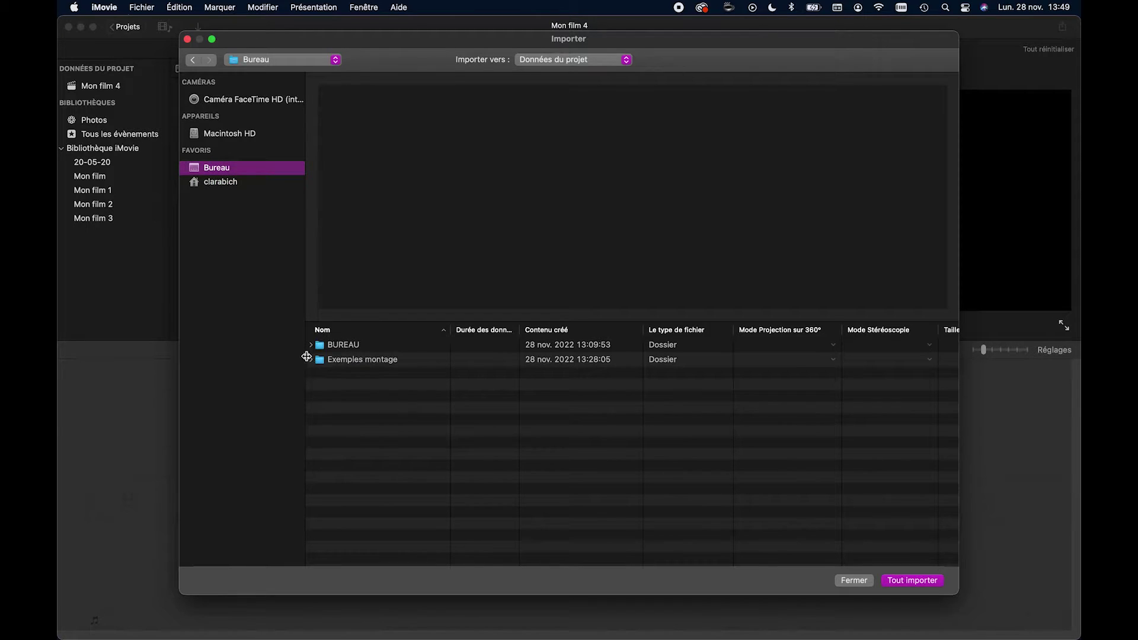
{"action": "left_click", "coordinate": [311, 360]}
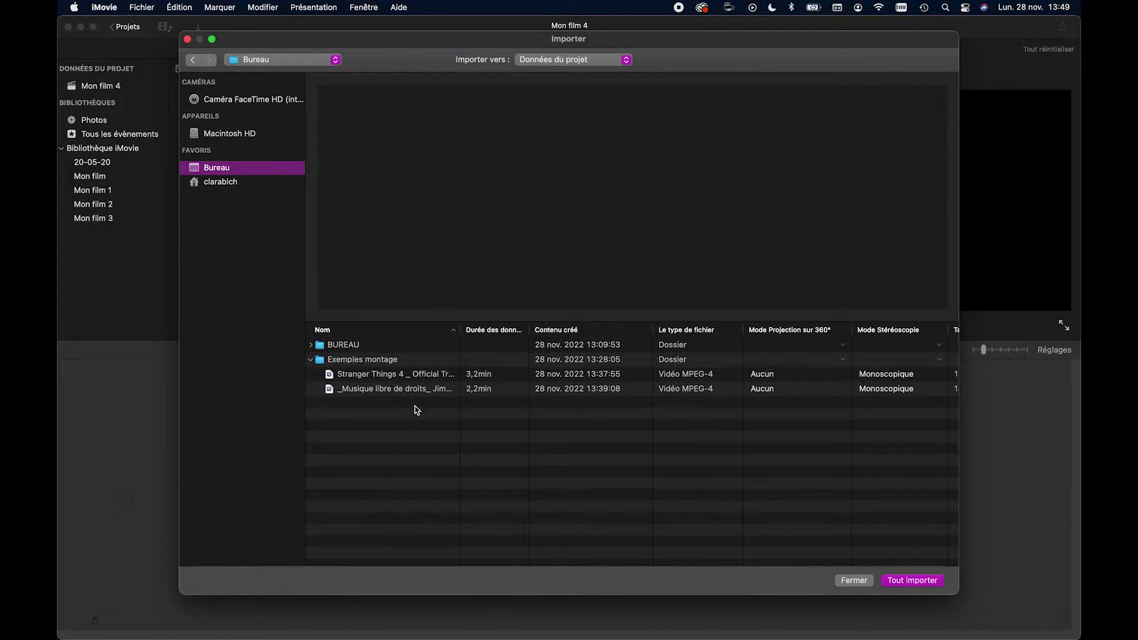
{"action": "left_click_drag", "start_coordinate": [460, 329], "coordinate": [495, 330]}
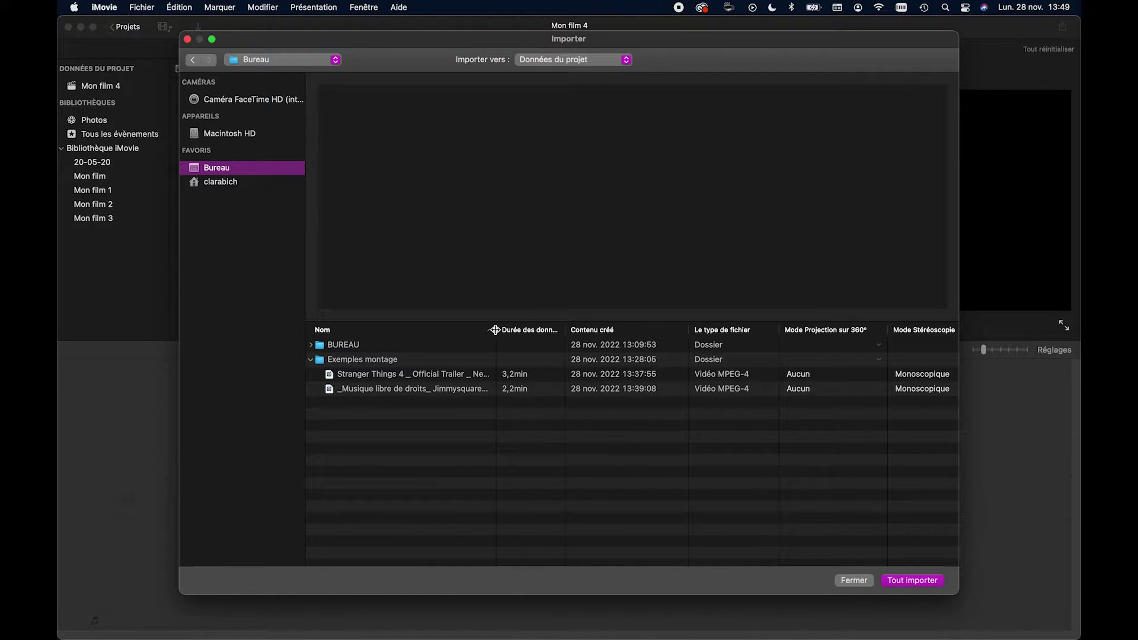
{"action": "left_click", "coordinate": [419, 379]}
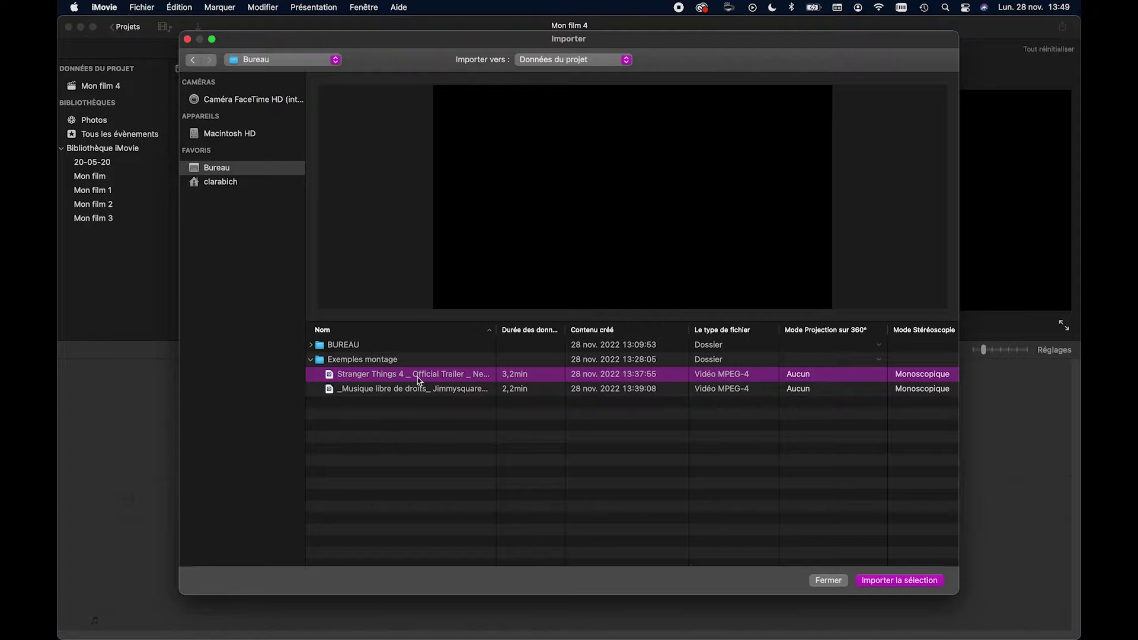
{"action": "left_click", "coordinate": [418, 389], "text": "shift"}
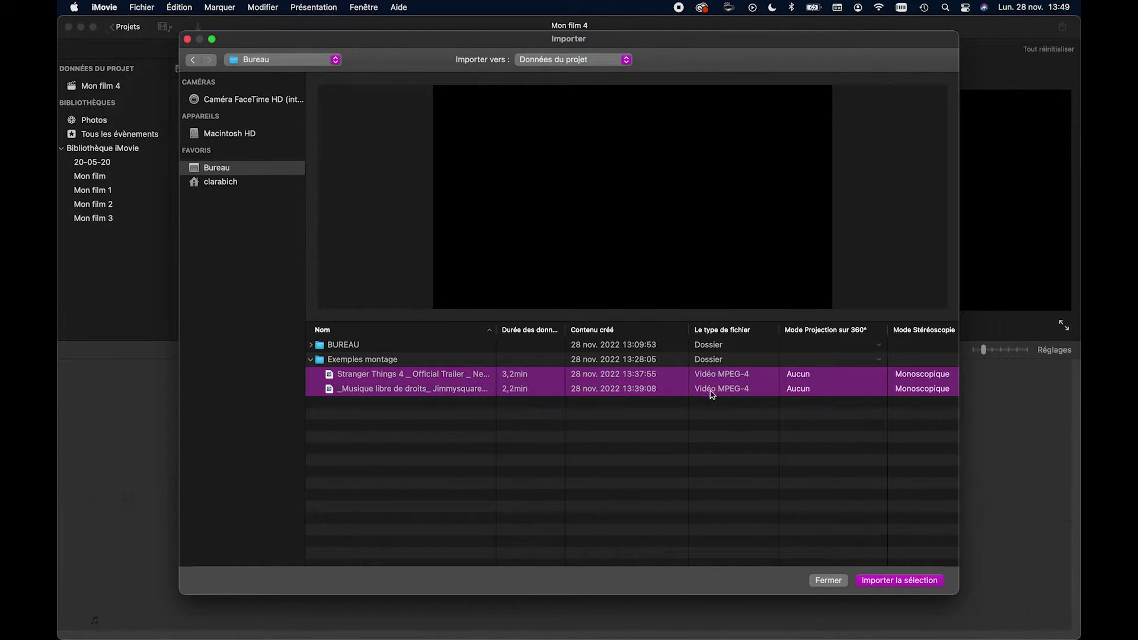
{"action": "left_click", "coordinate": [874, 580]}
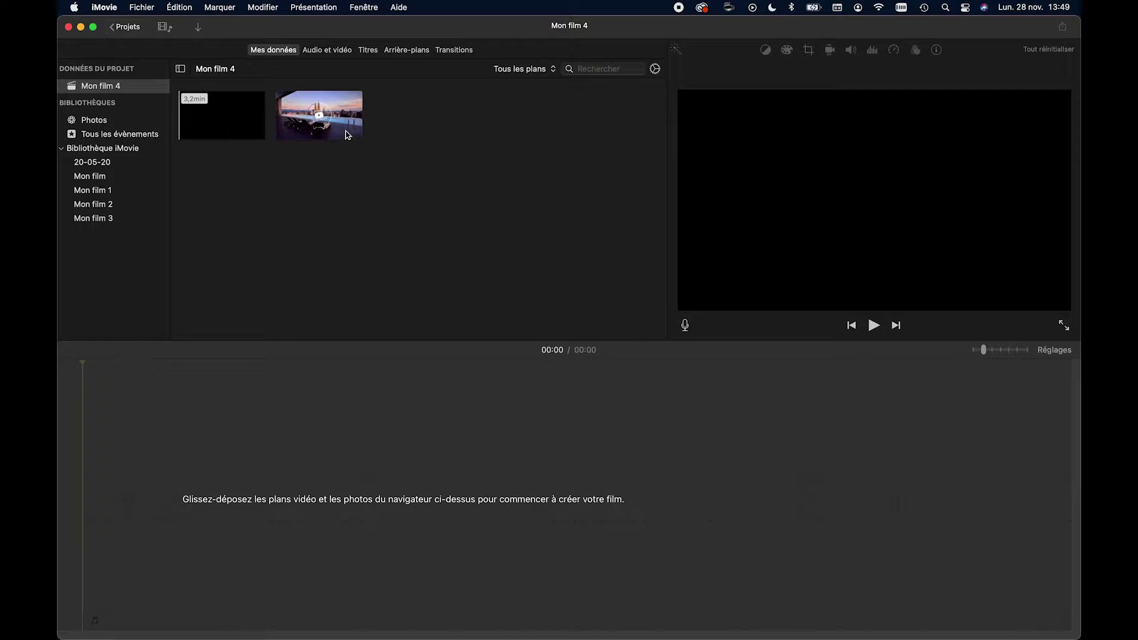
Step: Try narrowing the trailer's selected range in the media browser, and restore it to the full clip
{"action": "left_click", "coordinate": [250, 116]}
{"action": "left_click", "coordinate": [183, 499]}
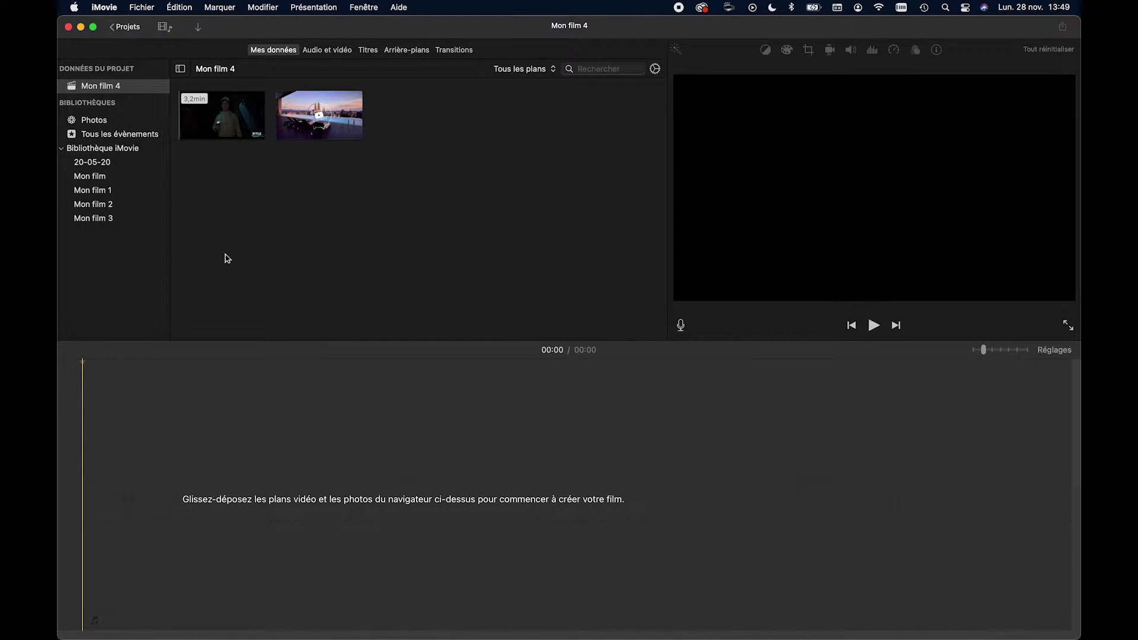
{"action": "left_click", "coordinate": [190, 116]}
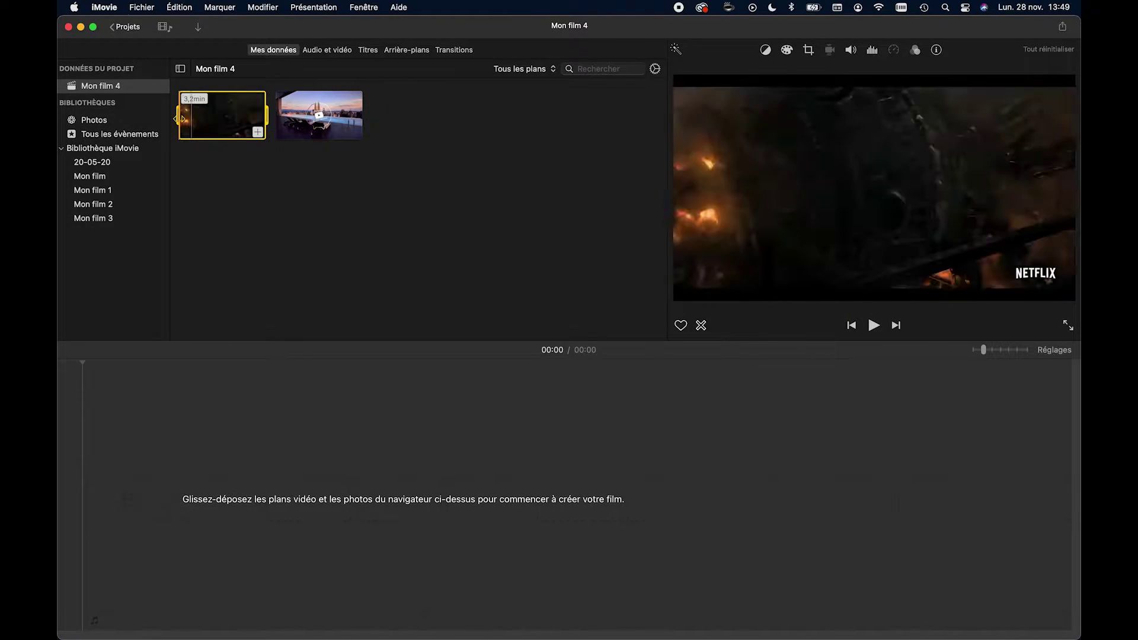
{"action": "left_click_drag", "start_coordinate": [179, 119], "coordinate": [233, 116]}
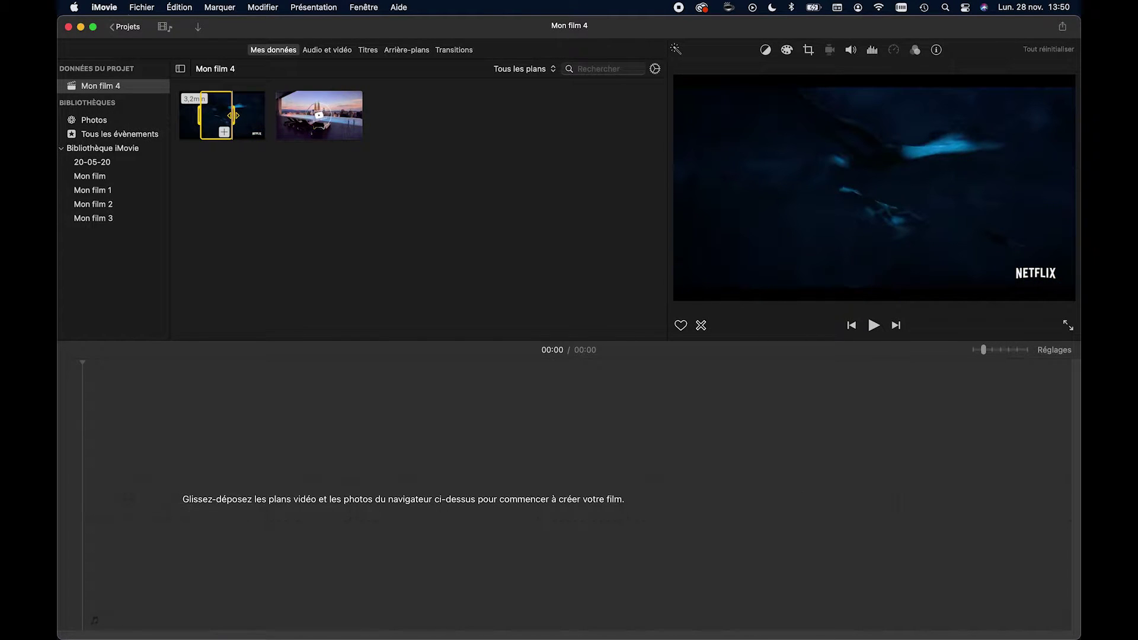
{"action": "left_click_drag", "start_coordinate": [233, 116], "coordinate": [157, 124]}
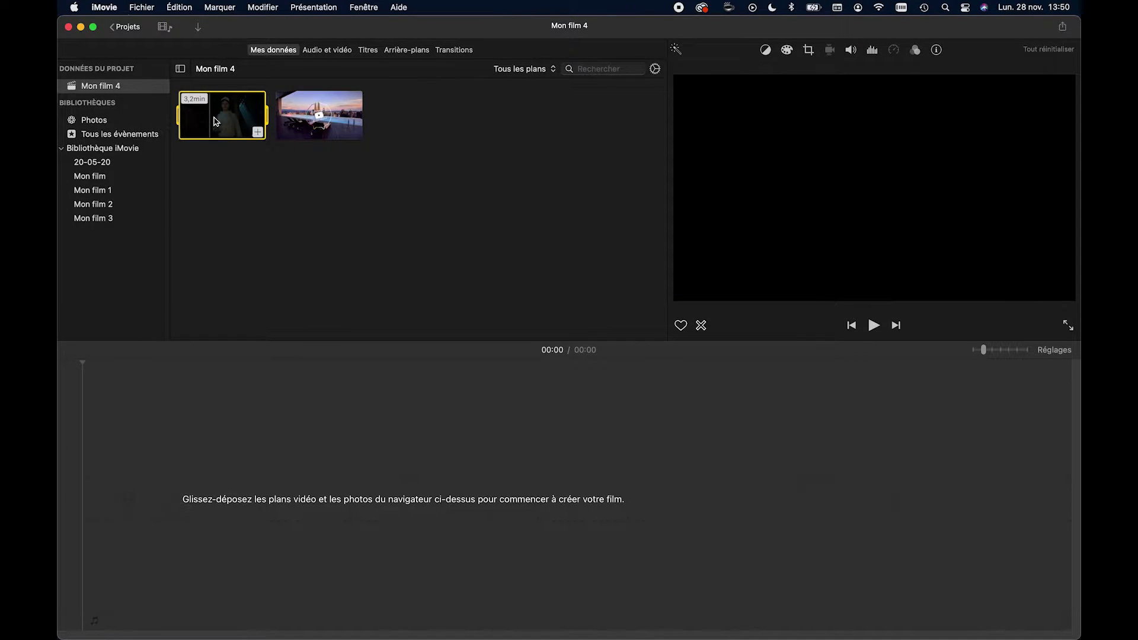
Step: Place the full Stranger Things trailer on the timeline, followed by a short excerpt selected from the same clip
{"action": "left_click_drag", "start_coordinate": [203, 119], "coordinate": [135, 486]}
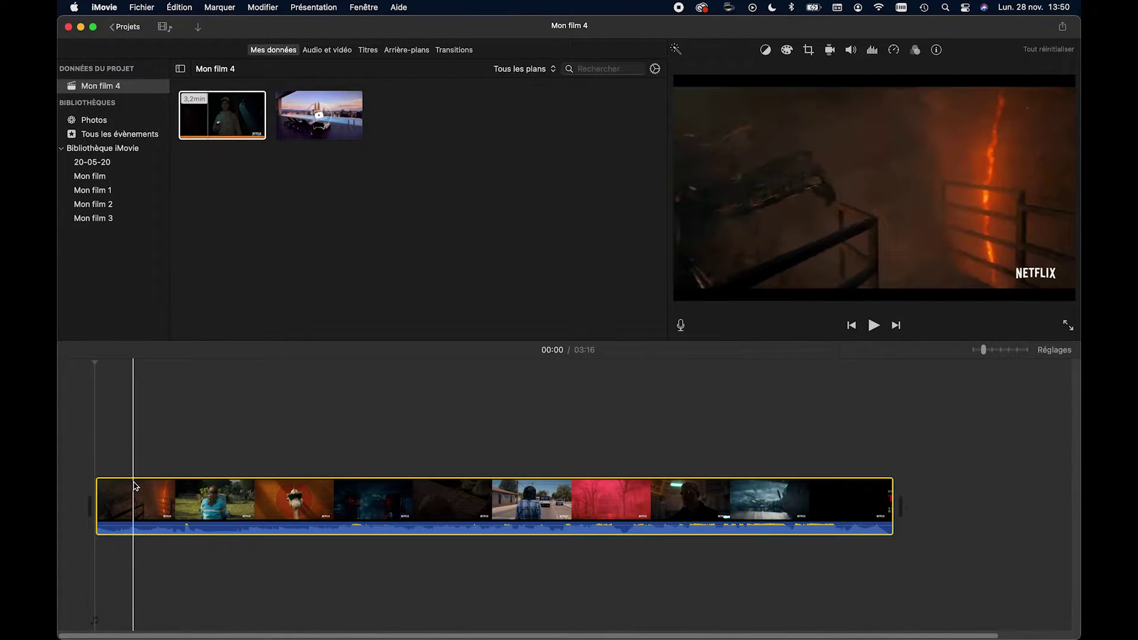
{"action": "left_click", "coordinate": [190, 119]}
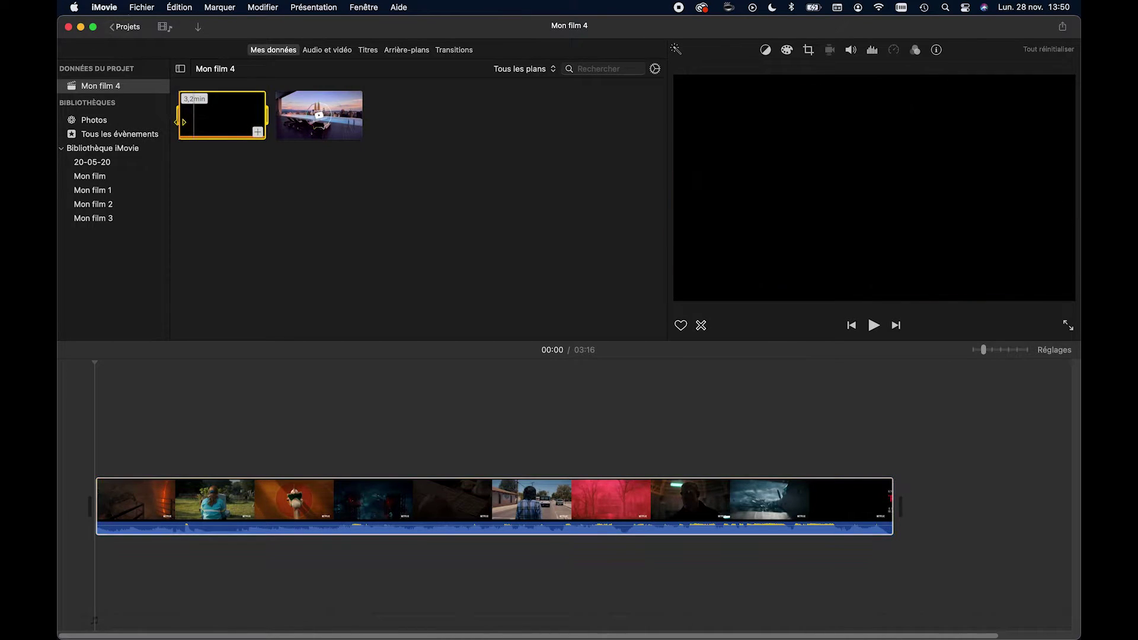
{"action": "left_click_drag", "start_coordinate": [178, 120], "coordinate": [916, 494]}
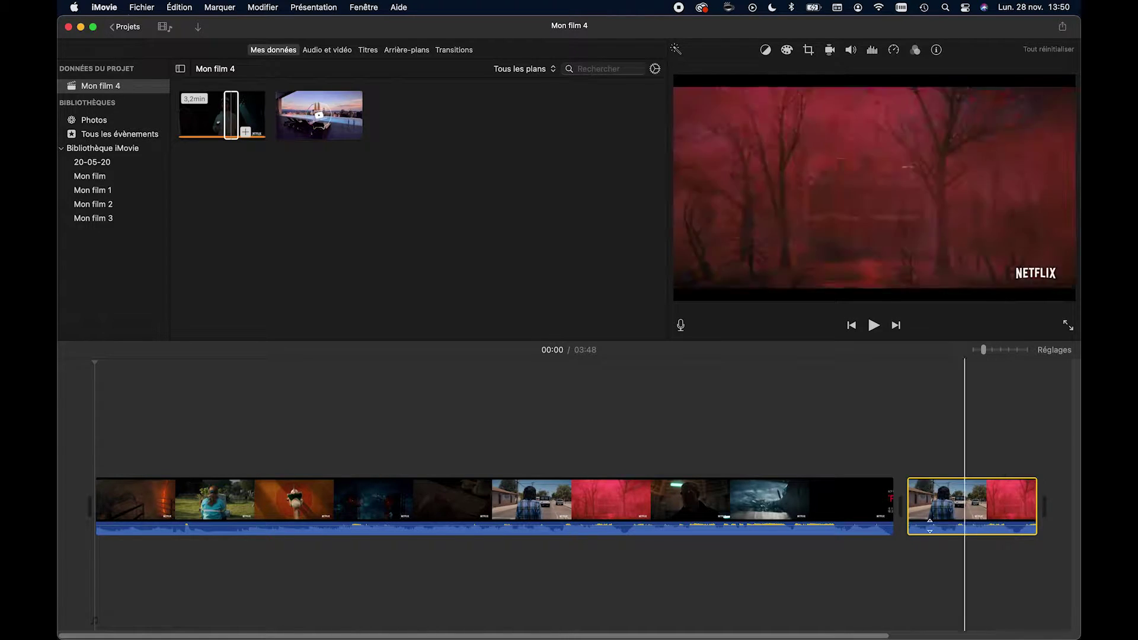
Step: Append the same selected trailer excerpt once more at the end of the timeline
{"action": "left_click", "coordinate": [231, 117]}
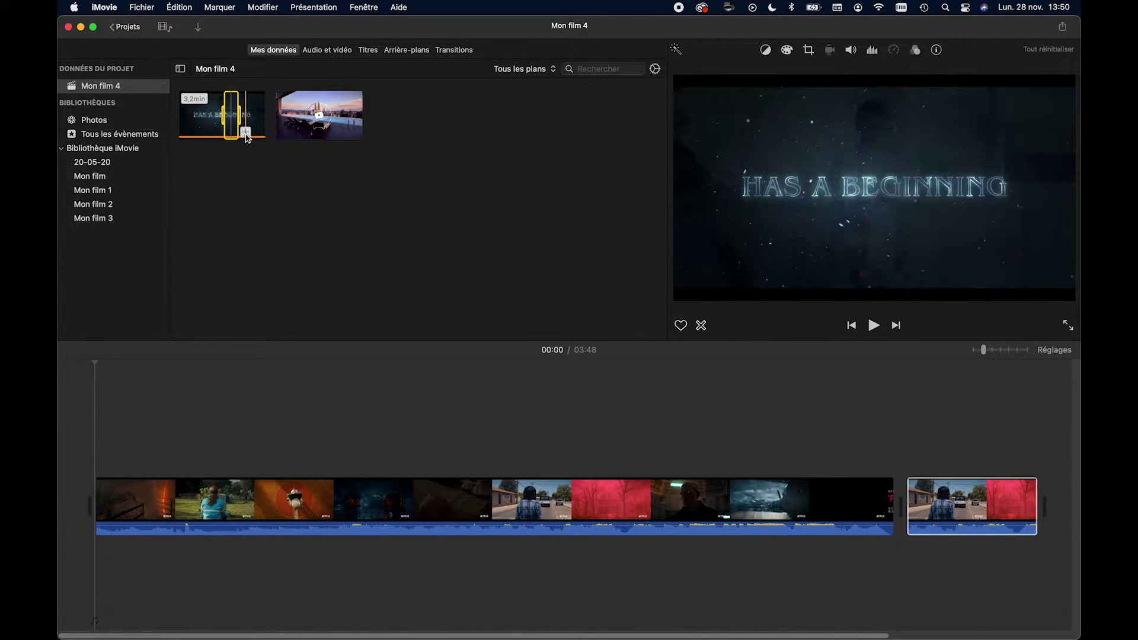
{"action": "left_click", "coordinate": [246, 133]}
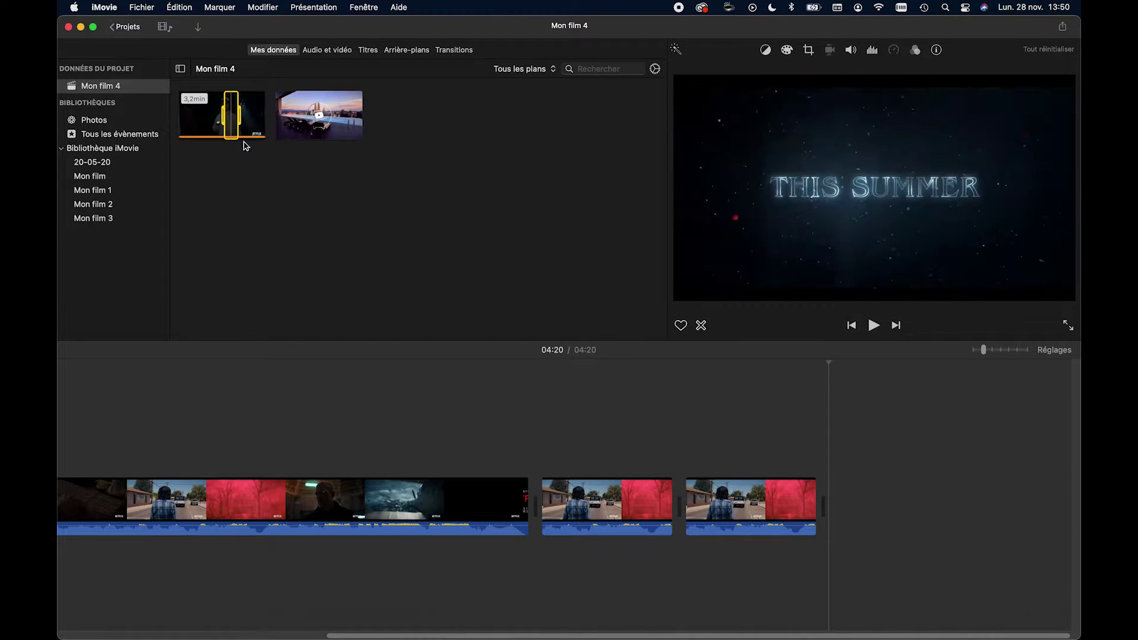
{"action": "left_click", "coordinate": [467, 570]}
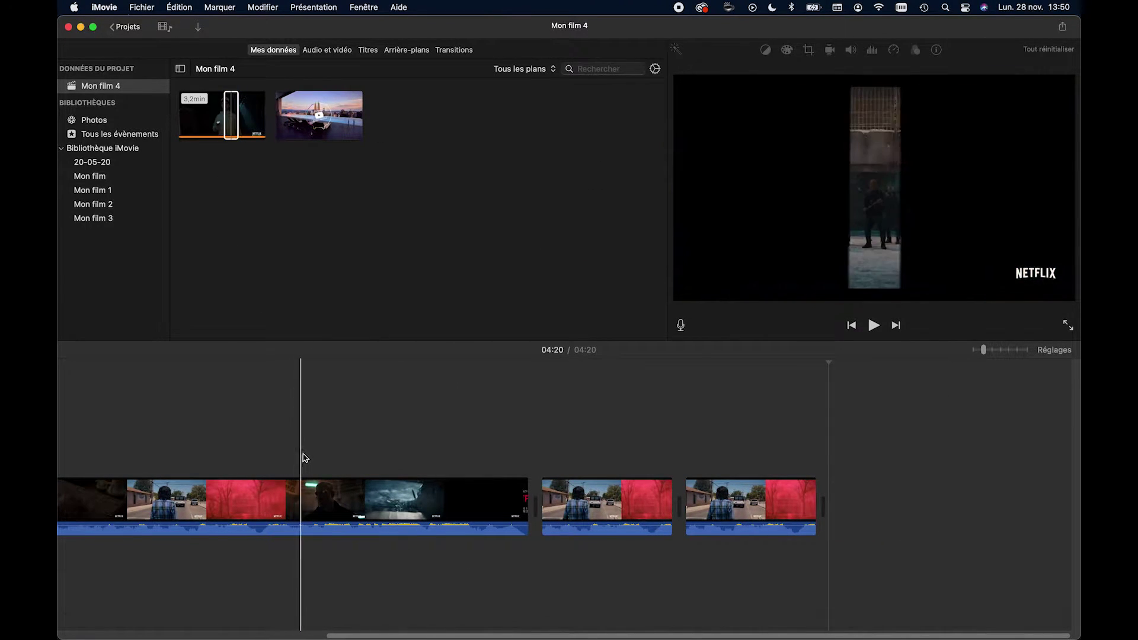
Step: Look over the sequence of trailer clips along the timeline, from its start to its end
{"action": "scroll", "coordinate": [305, 458], "scroll_direction": "left", "scroll_amount": 5}
{"action": "scroll", "coordinate": [305, 458], "scroll_direction": "left", "scroll_amount": 4}
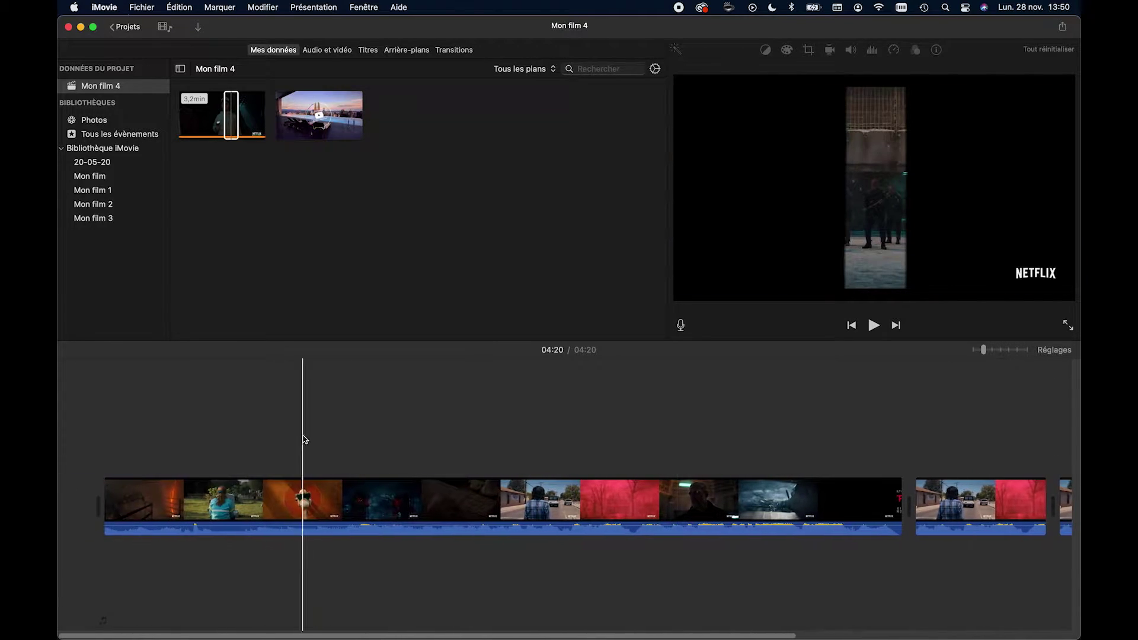
{"action": "left_click", "coordinate": [254, 136]}
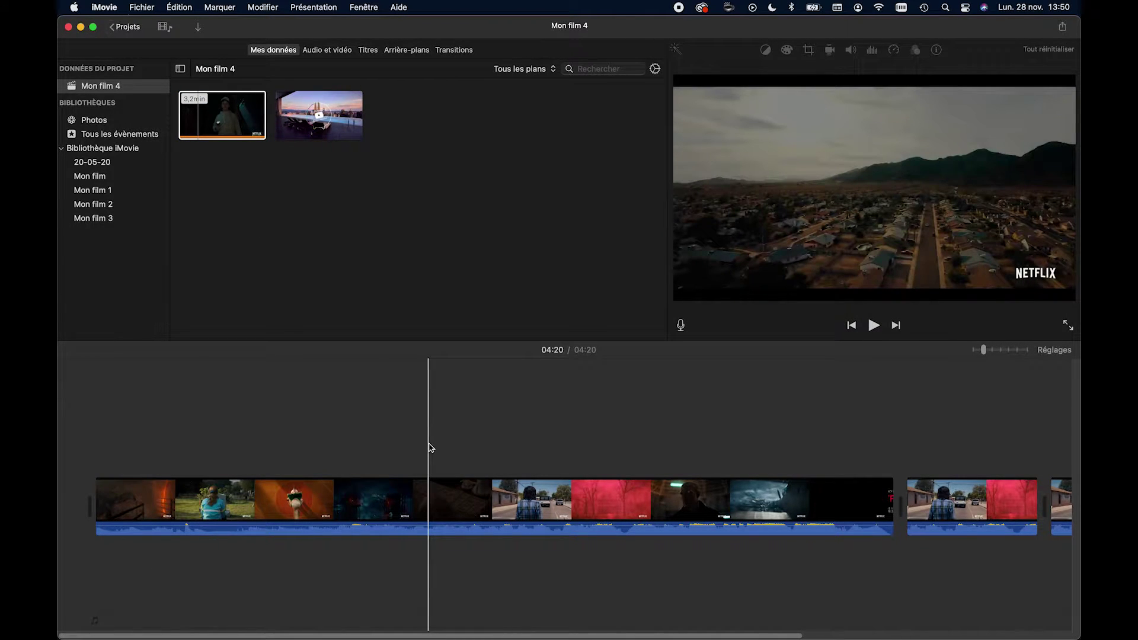
{"action": "left_click", "coordinate": [829, 457]}
{"action": "scroll", "coordinate": [853, 460], "scroll_direction": "right", "scroll_amount": 5}
{"action": "scroll", "coordinate": [737, 466], "scroll_direction": "right", "scroll_amount": 2}
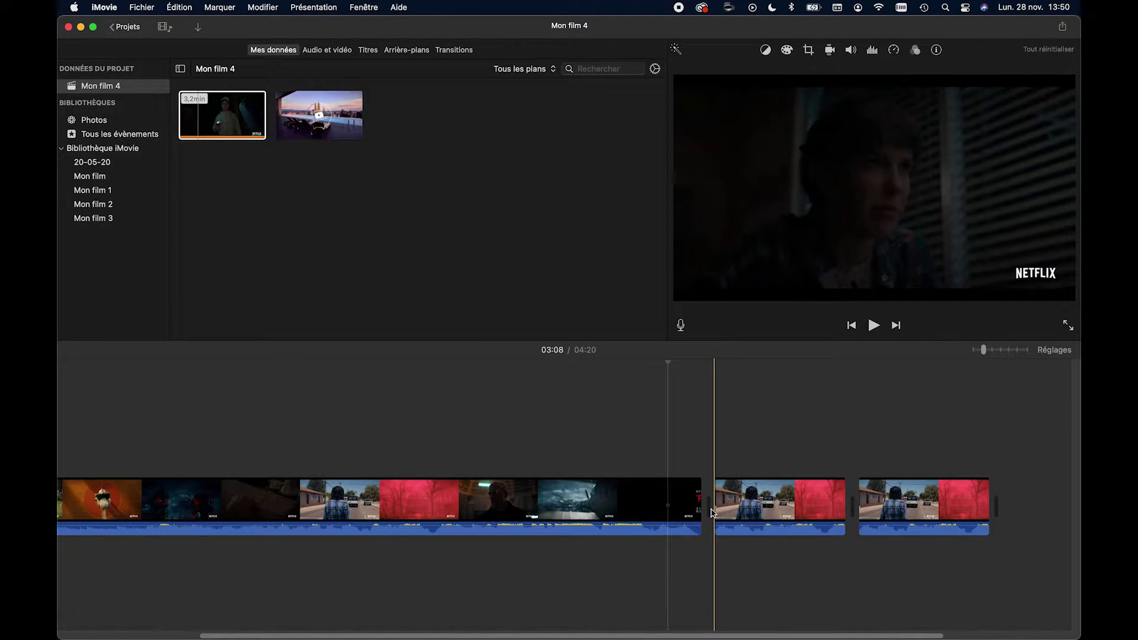
{"action": "scroll", "coordinate": [452, 404], "scroll_direction": "left", "scroll_amount": 5}
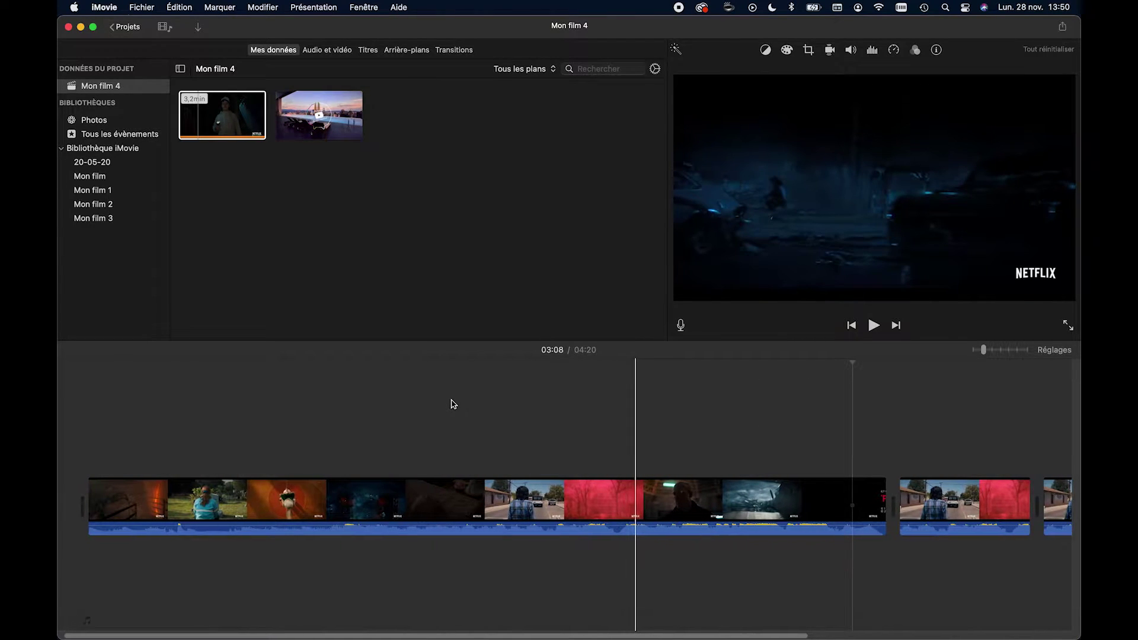
Step: Move the playhead back to 00:03 near the start of the timeline and briefly play the film
{"action": "left_click_drag", "start_coordinate": [461, 358], "coordinate": [265, 373]}
{"action": "left_click", "coordinate": [135, 373]}
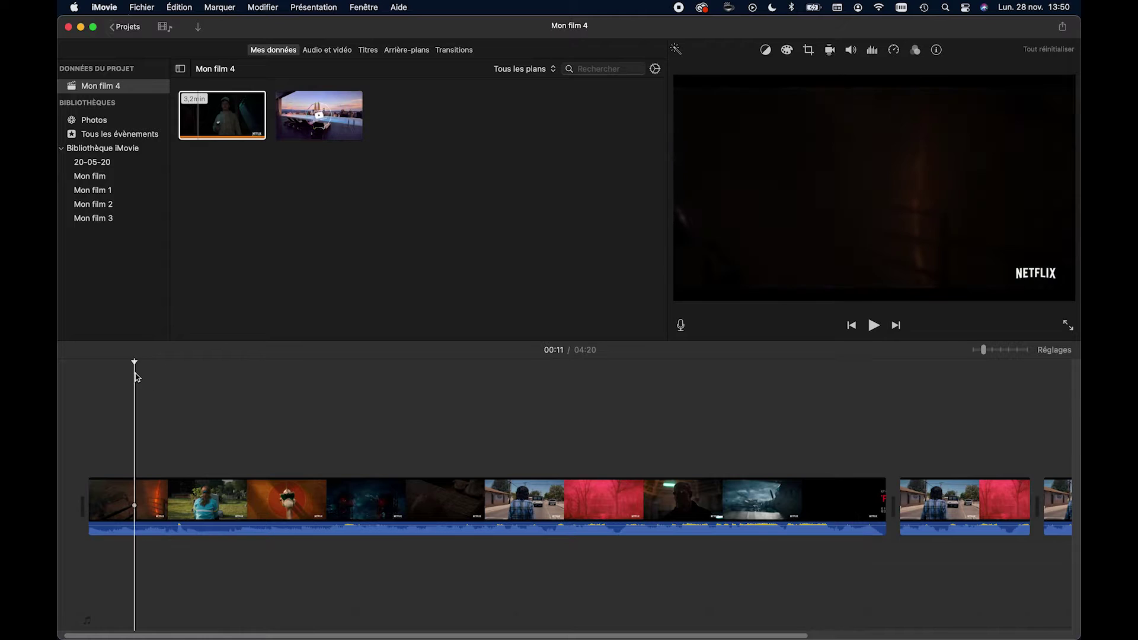
{"action": "left_click", "coordinate": [101, 365]}
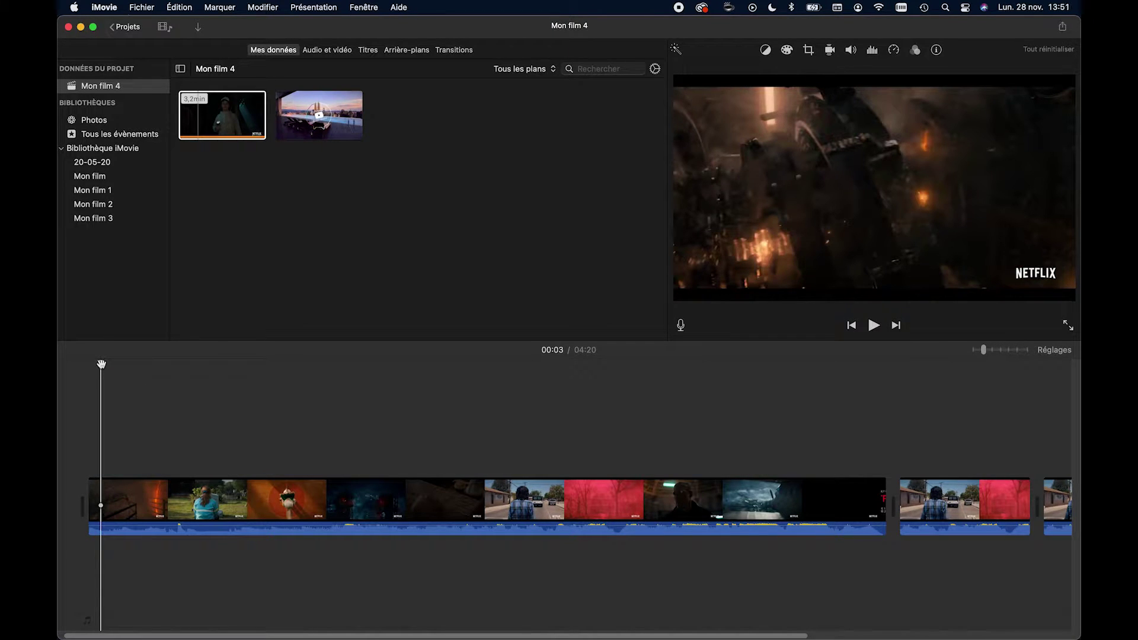
{"action": "key", "text": "space"}
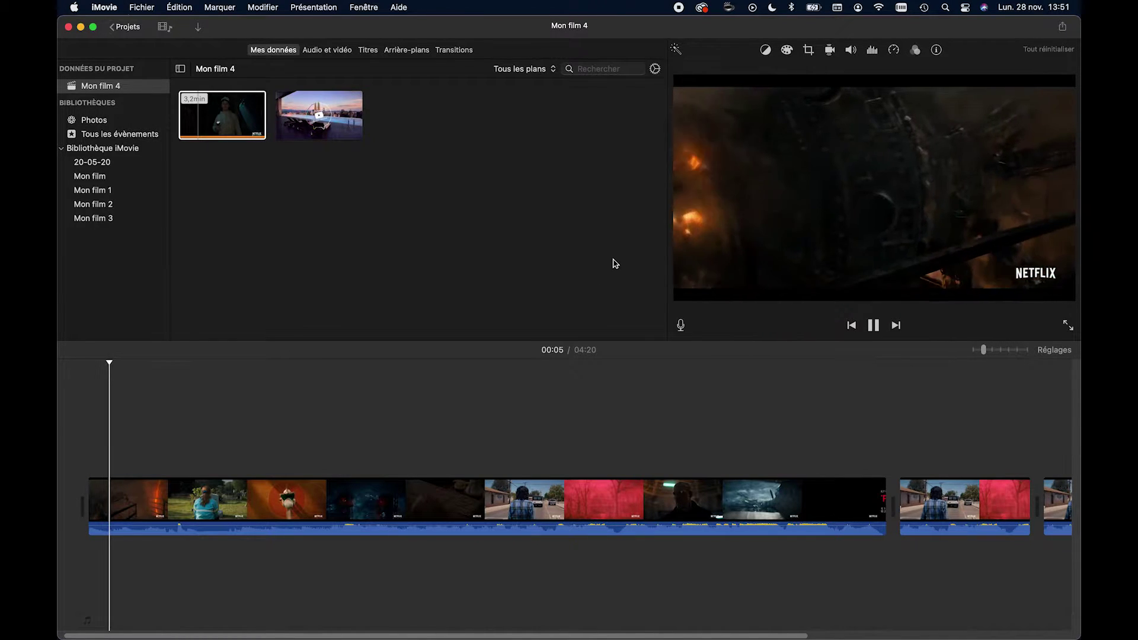
{"action": "key", "text": "space"}
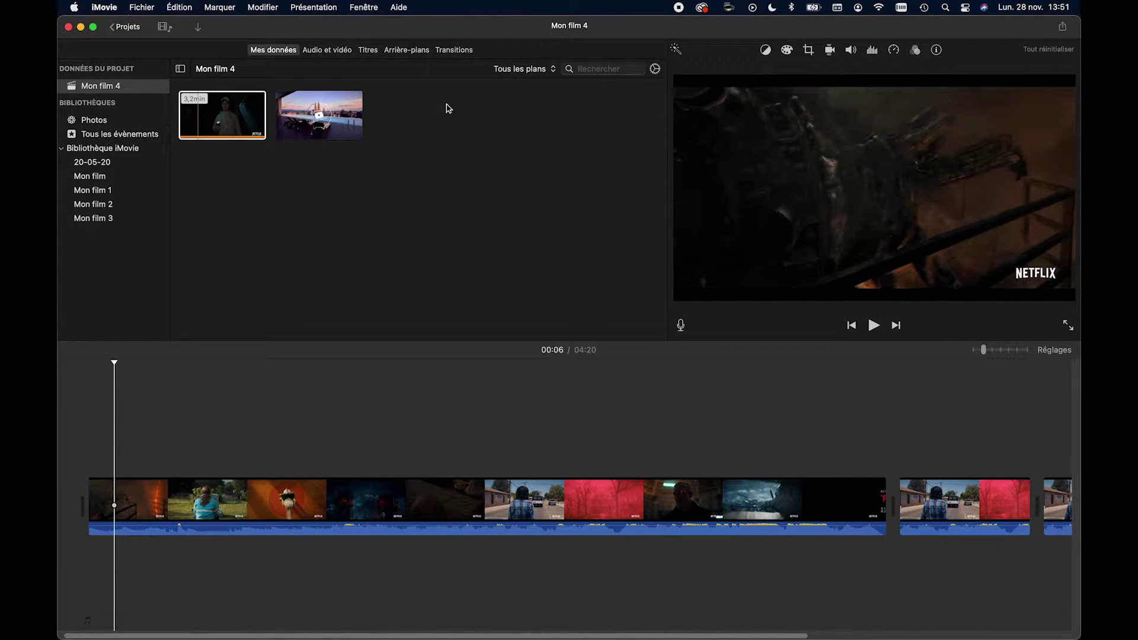
Step: Browse the available audio, title and background libraries for the film
{"action": "left_click", "coordinate": [319, 54]}
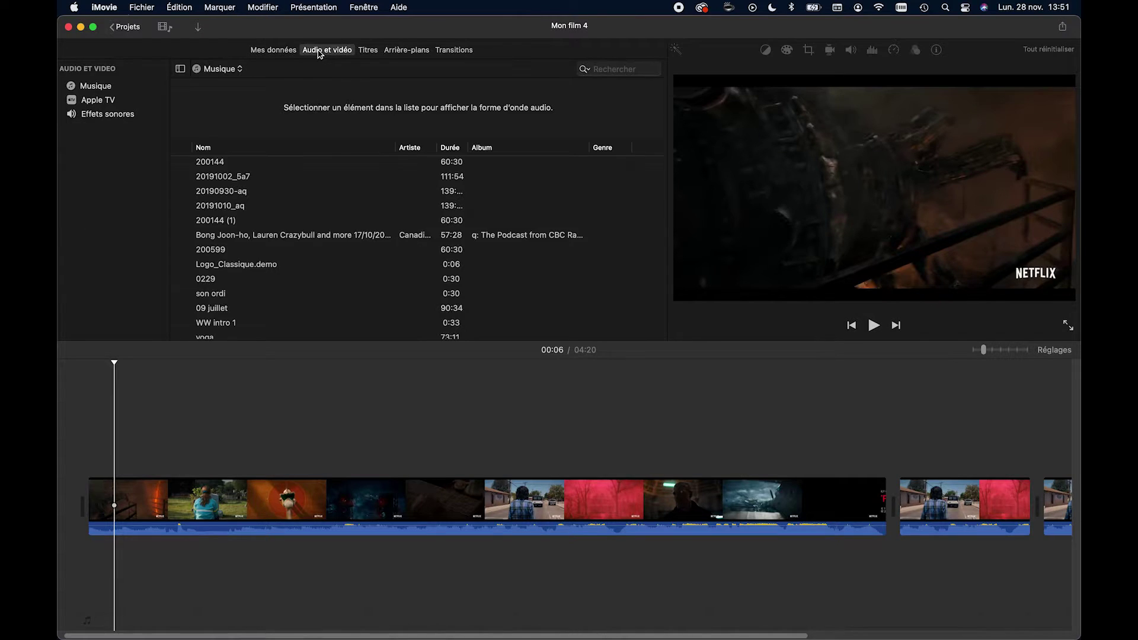
{"action": "left_click", "coordinate": [368, 51]}
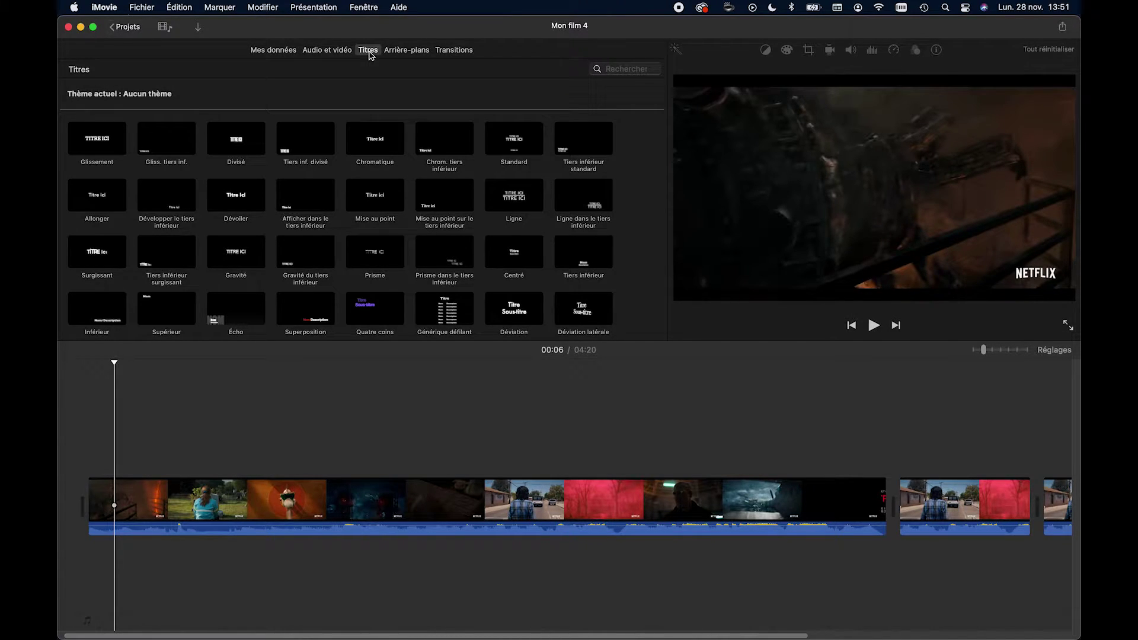
{"action": "left_click", "coordinate": [405, 50]}
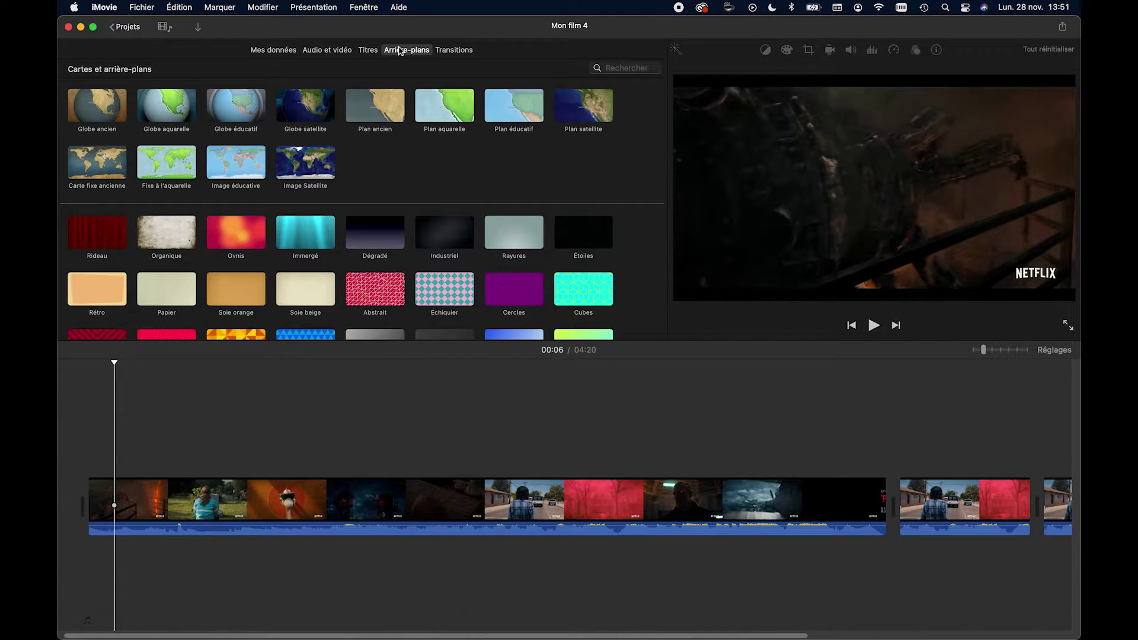
Step: Browse the full background library and the available transitions, and return to the project's imported media
{"action": "scroll", "coordinate": [407, 233], "scroll_direction": "down", "scroll_amount": 5}
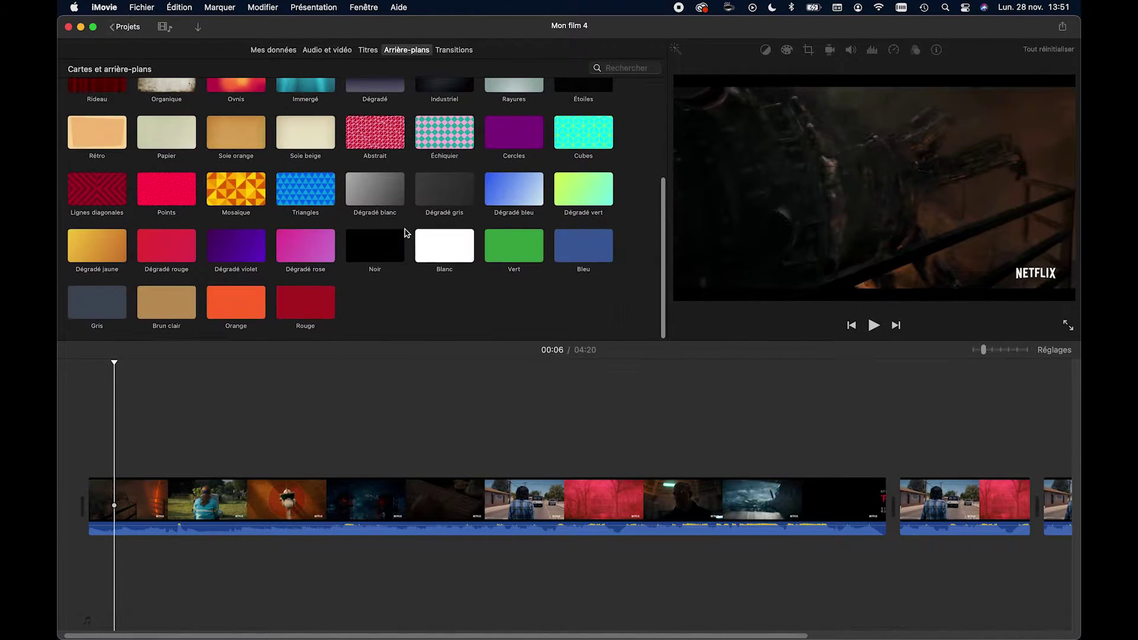
{"action": "scroll", "coordinate": [407, 232], "scroll_direction": "up", "scroll_amount": 5}
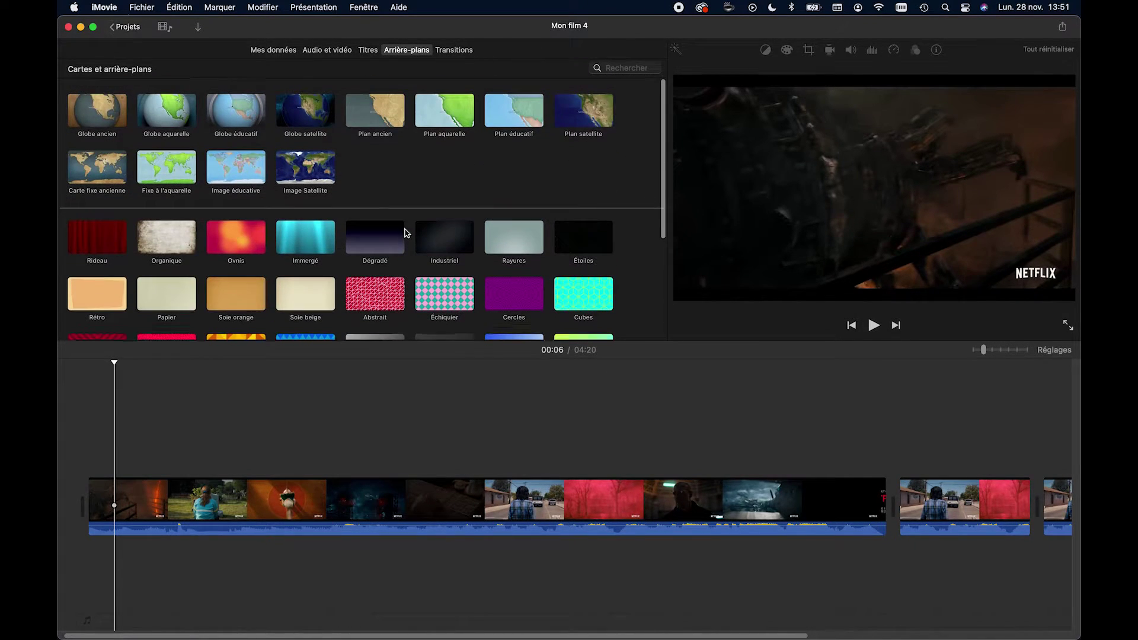
{"action": "left_click", "coordinate": [444, 52]}
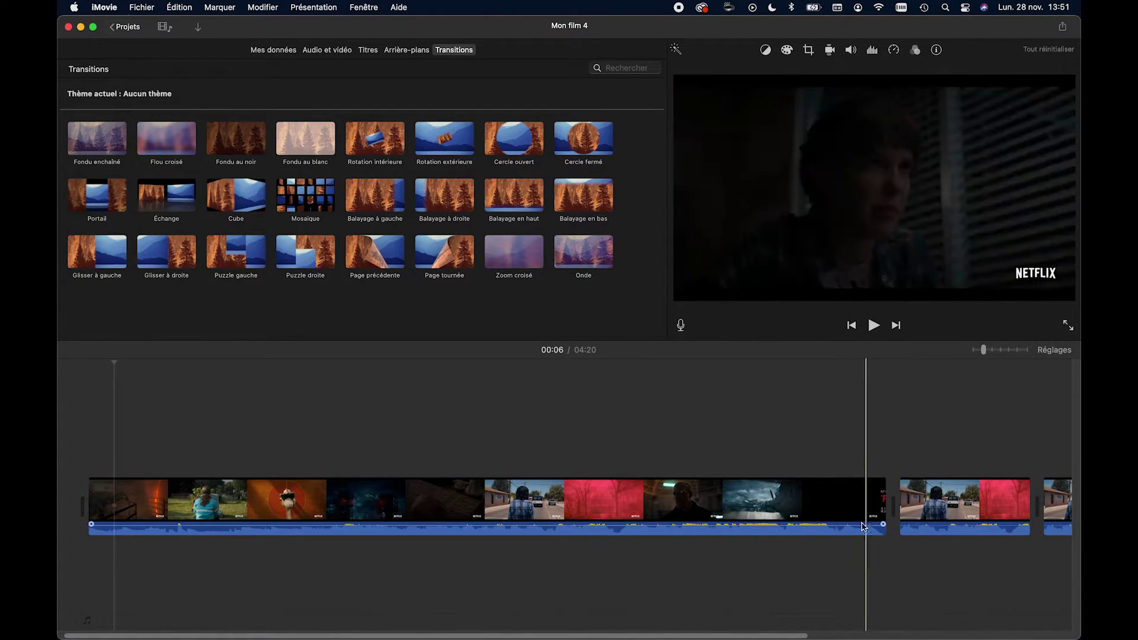
{"action": "left_click", "coordinate": [272, 51]}
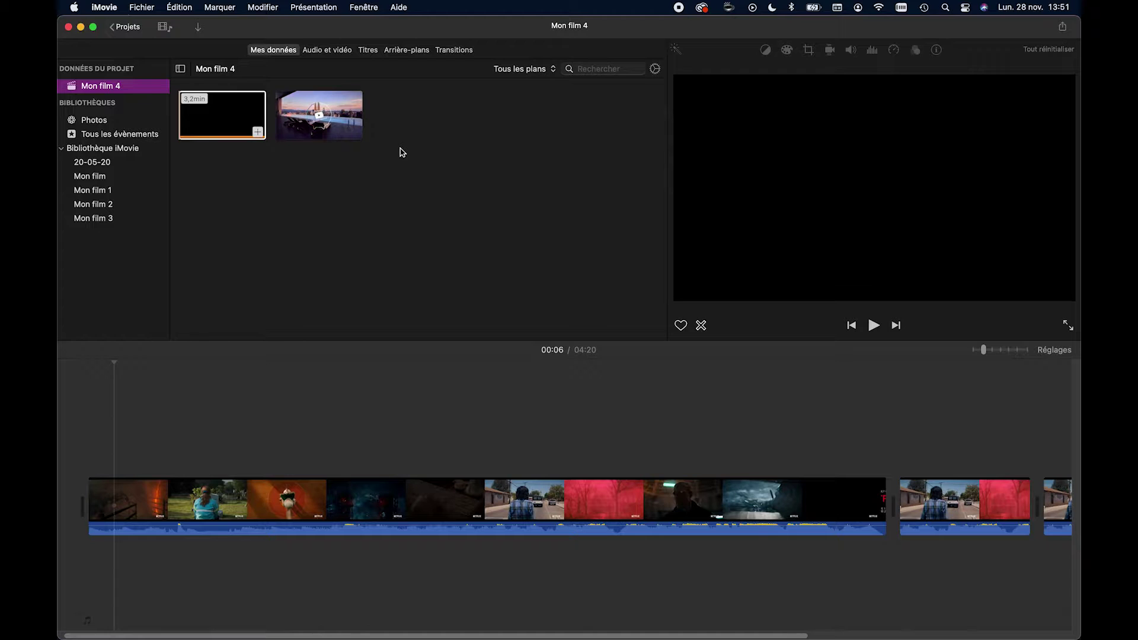
Step: Look over all the clips on the timeline, from the last one back to the first
{"action": "left_click", "coordinate": [513, 412]}
{"action": "key", "text": "super+minus"}
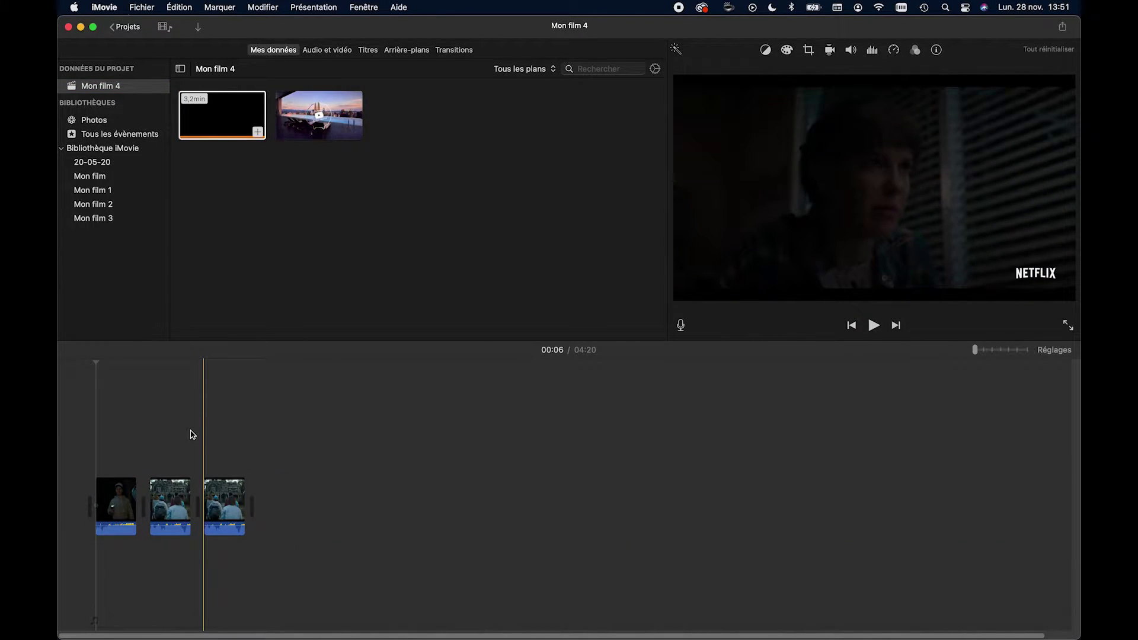
{"action": "scroll", "coordinate": [206, 438], "scroll_direction": "up", "scroll_amount": 3}
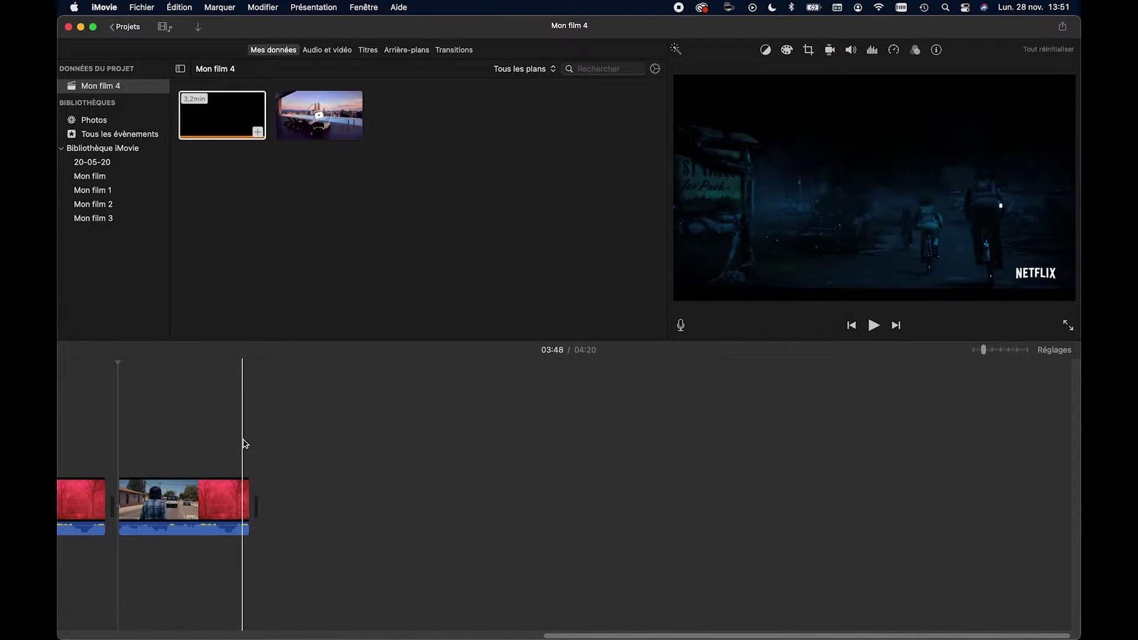
{"action": "scroll", "coordinate": [244, 443], "scroll_direction": "down", "scroll_amount": 3}
{"action": "scroll", "coordinate": [158, 457], "scroll_direction": "up", "scroll_amount": 2}
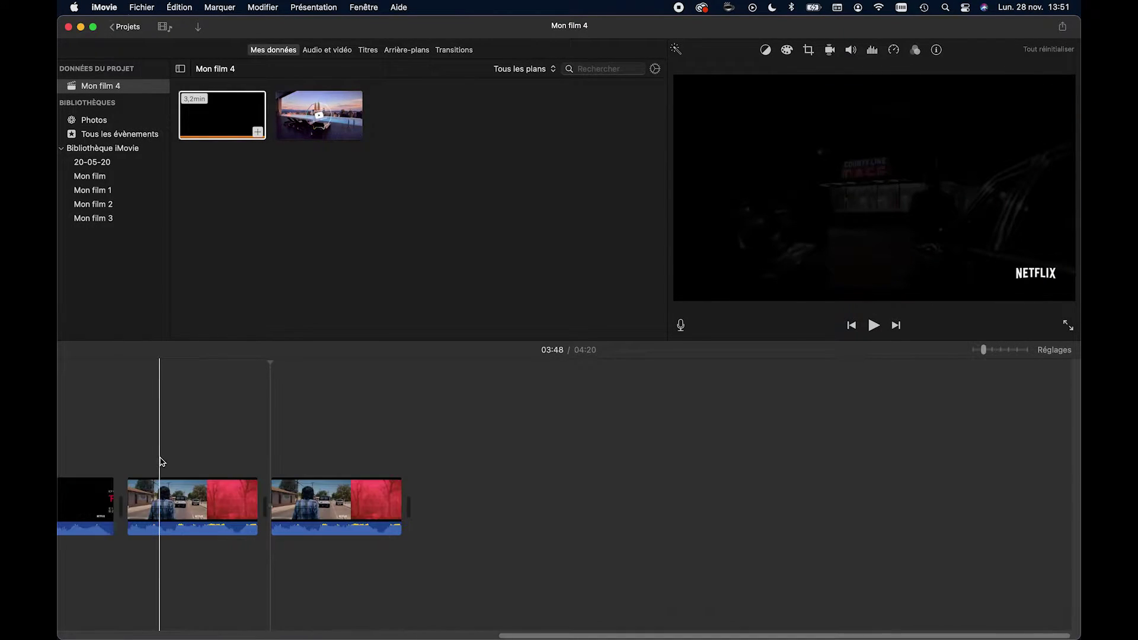
{"action": "left_click_drag", "start_coordinate": [583, 633], "coordinate": [193, 638]}
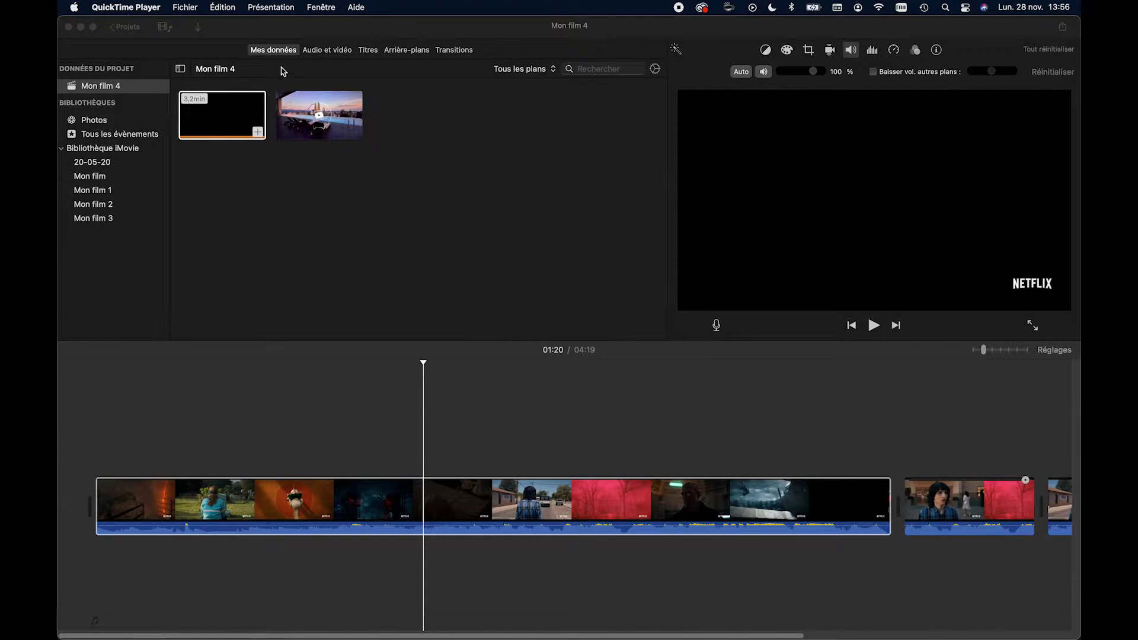
Step: Go through the audio, title, background and transition libraries once more, ending on the project's media
{"action": "left_click", "coordinate": [316, 49]}
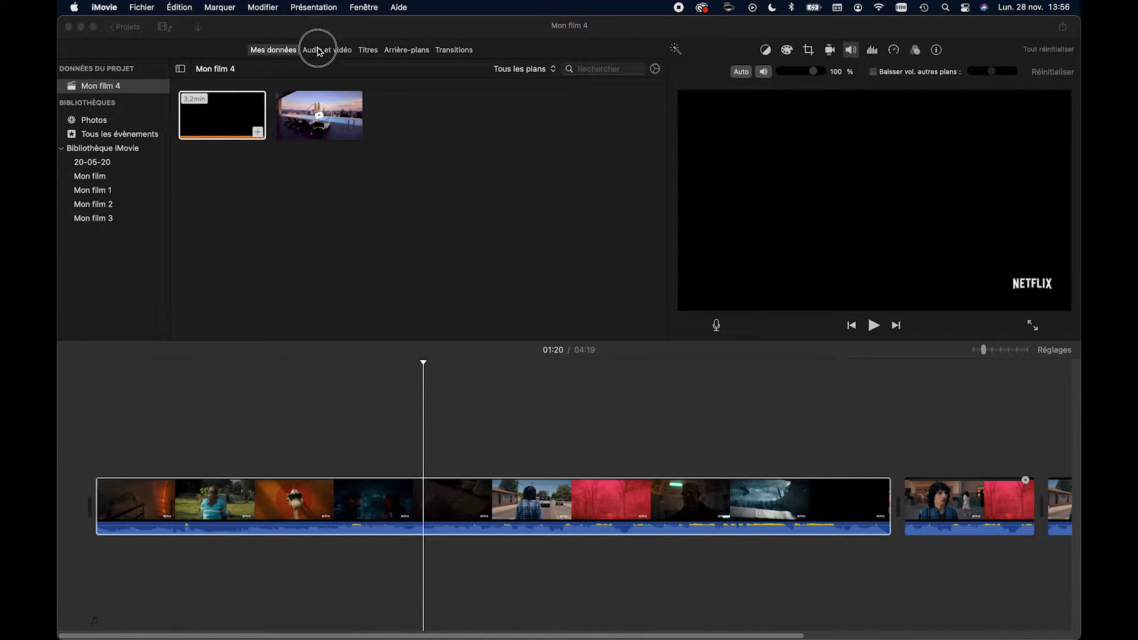
{"action": "left_click", "coordinate": [366, 51]}
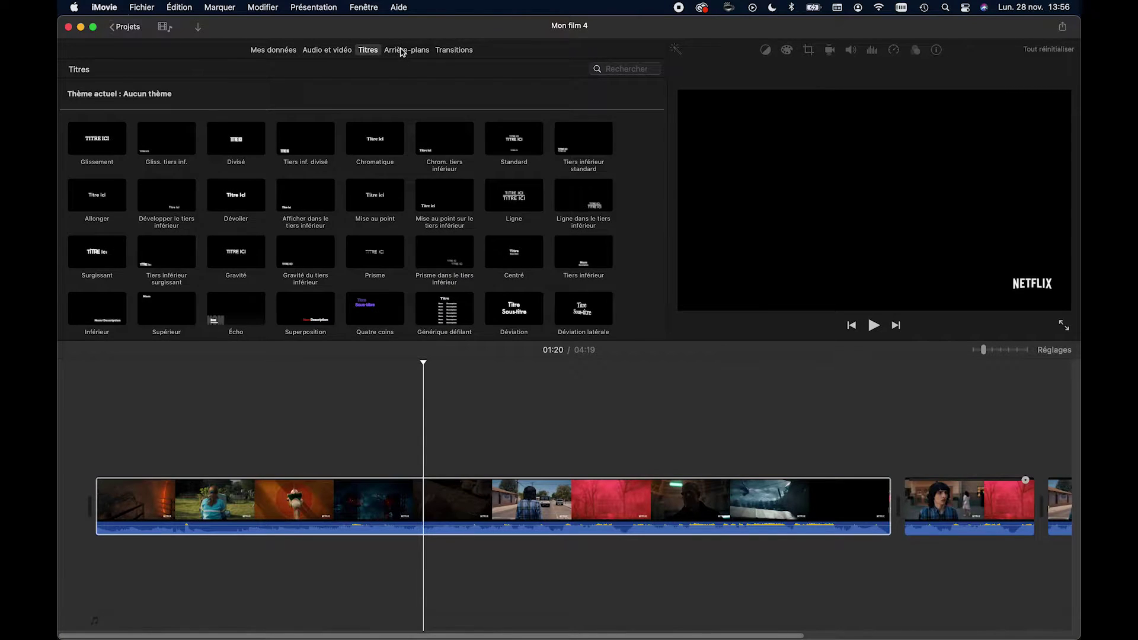
{"action": "left_click", "coordinate": [403, 51]}
{"action": "left_click", "coordinate": [452, 52]}
{"action": "left_click", "coordinate": [285, 52]}
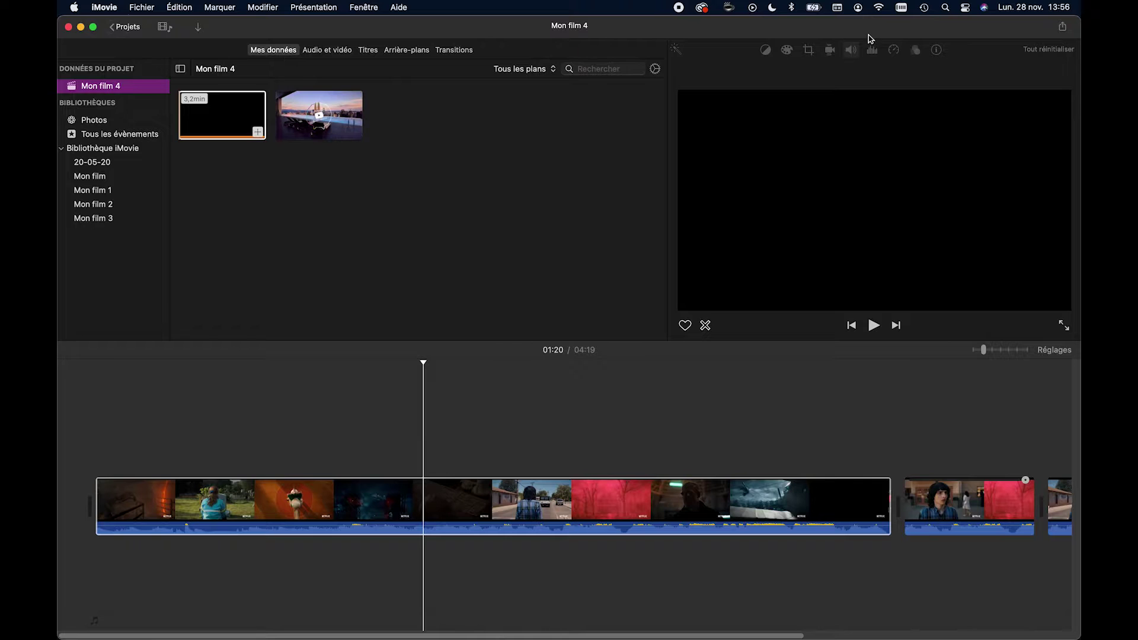
Step: Select the first timeline clip at 02:11 and apply automatic colour balance to it
{"action": "left_click", "coordinate": [619, 516]}
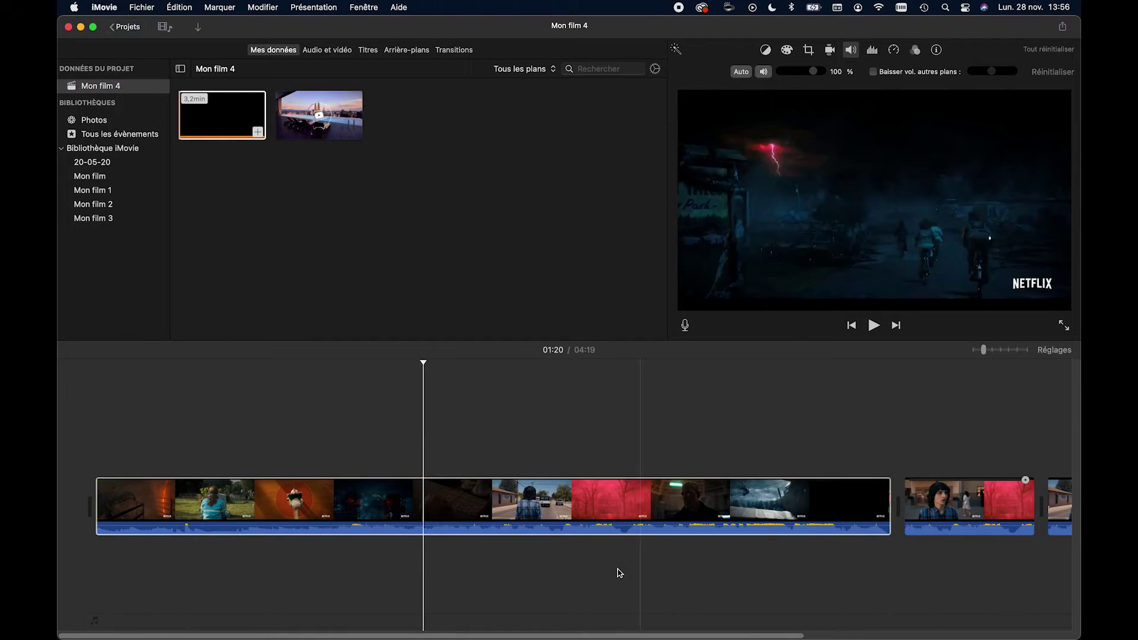
{"action": "left_click", "coordinate": [632, 519]}
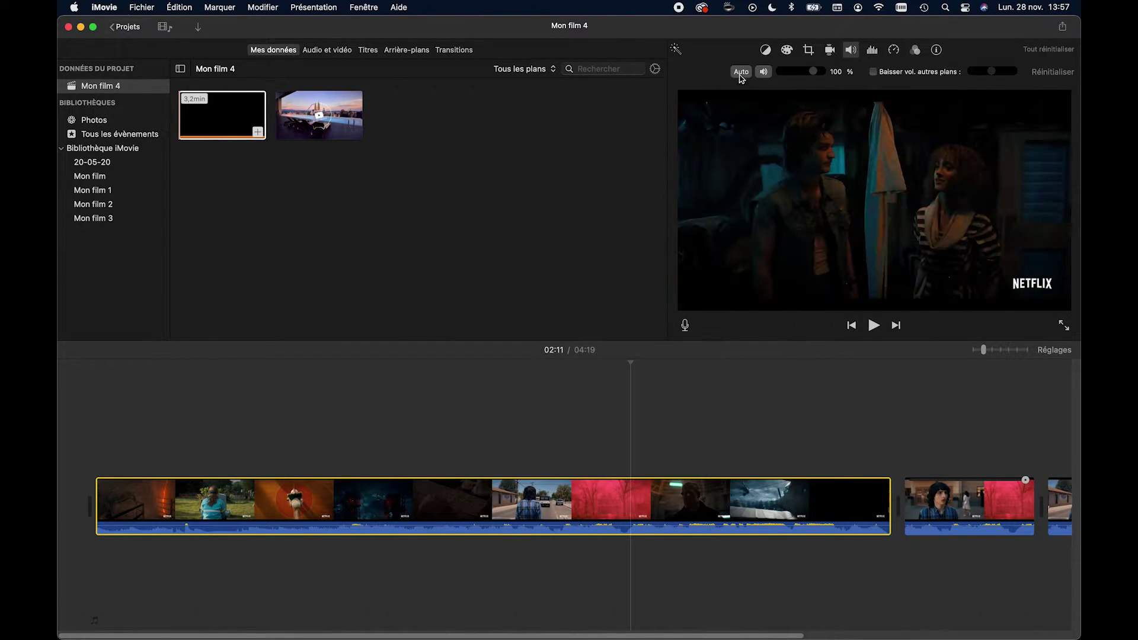
{"action": "left_click", "coordinate": [765, 51]}
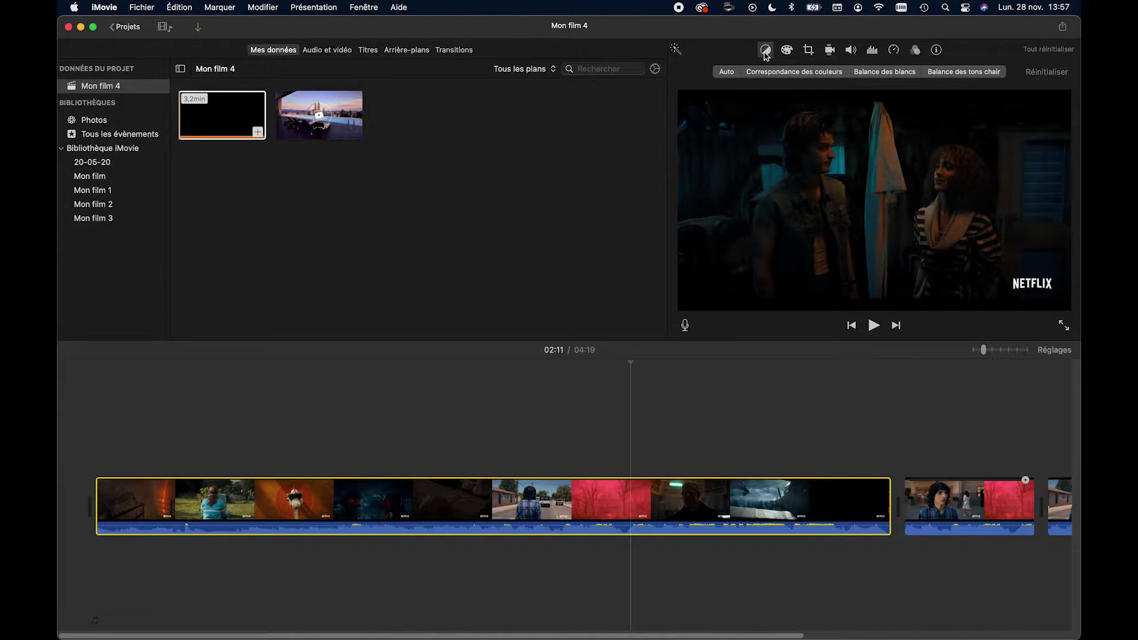
{"action": "left_click", "coordinate": [725, 78]}
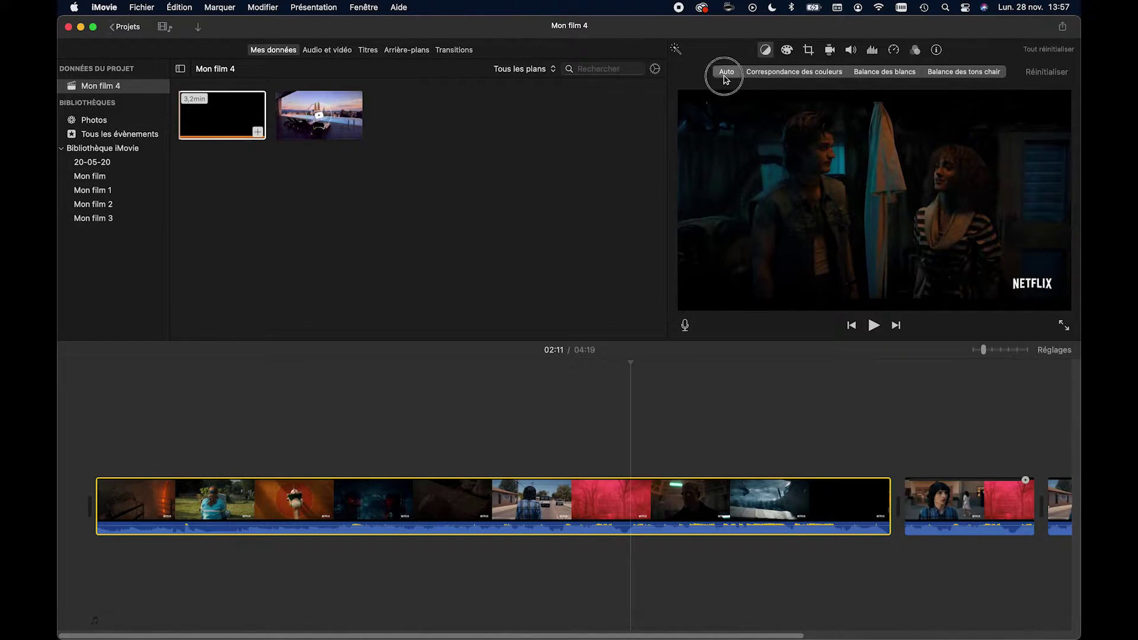
Step: Colour-correct the first clip by lightening its shadows, adjusting the contrast and raising the saturation
{"action": "left_click", "coordinate": [787, 51]}
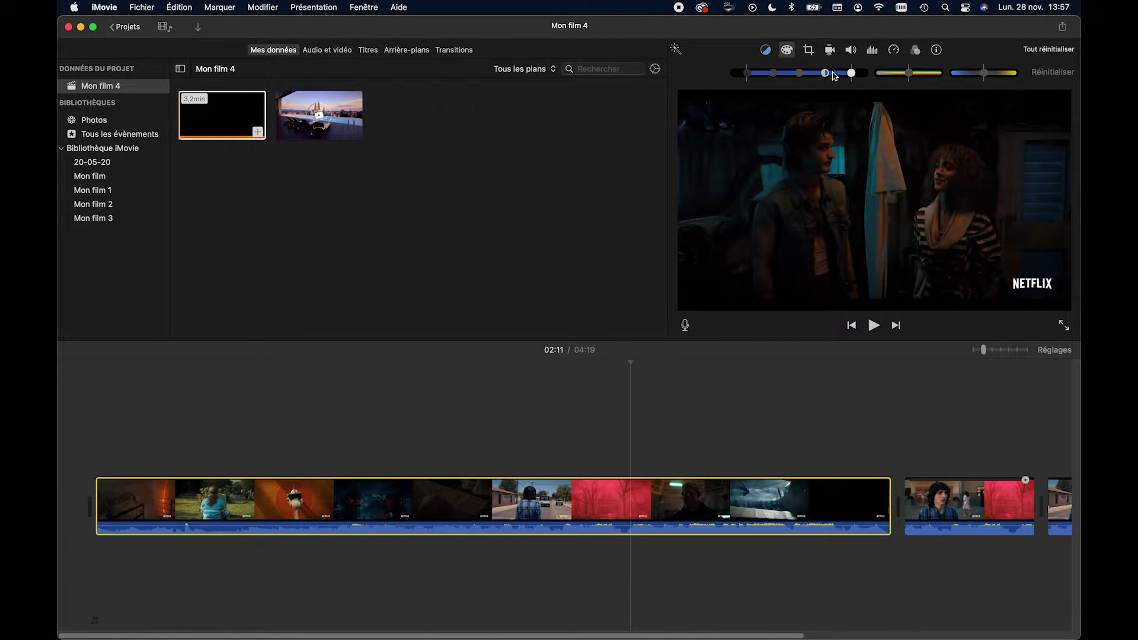
{"action": "left_click", "coordinate": [914, 76]}
{"action": "left_click_drag", "start_coordinate": [914, 76], "coordinate": [985, 73]}
{"action": "mouse_move", "coordinate": [775, 73]}
{"action": "left_mouse_down"}
{"action": "mouse_move", "coordinate": [805, 72]}
{"action": "mouse_move", "coordinate": [783, 76]}
{"action": "mouse_move", "coordinate": [794, 76]}
{"action": "left_mouse_up"}
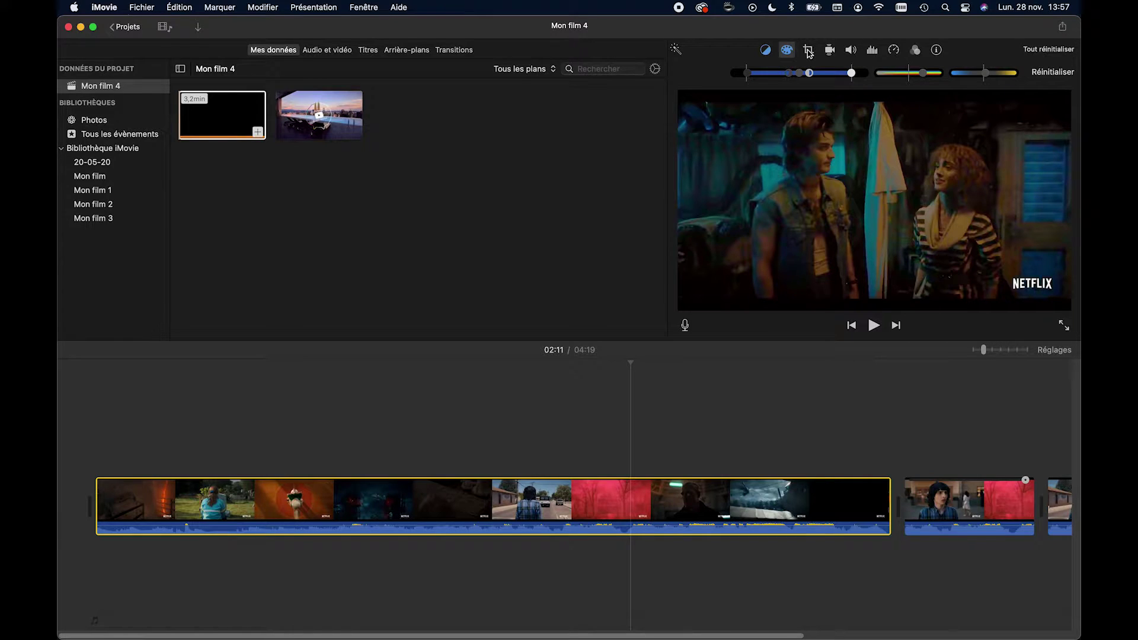
Step: Set the first clip's cropping style to "Recadrer pour remplir" and adjust the crop frame in the preview
{"action": "left_click", "coordinate": [808, 51]}
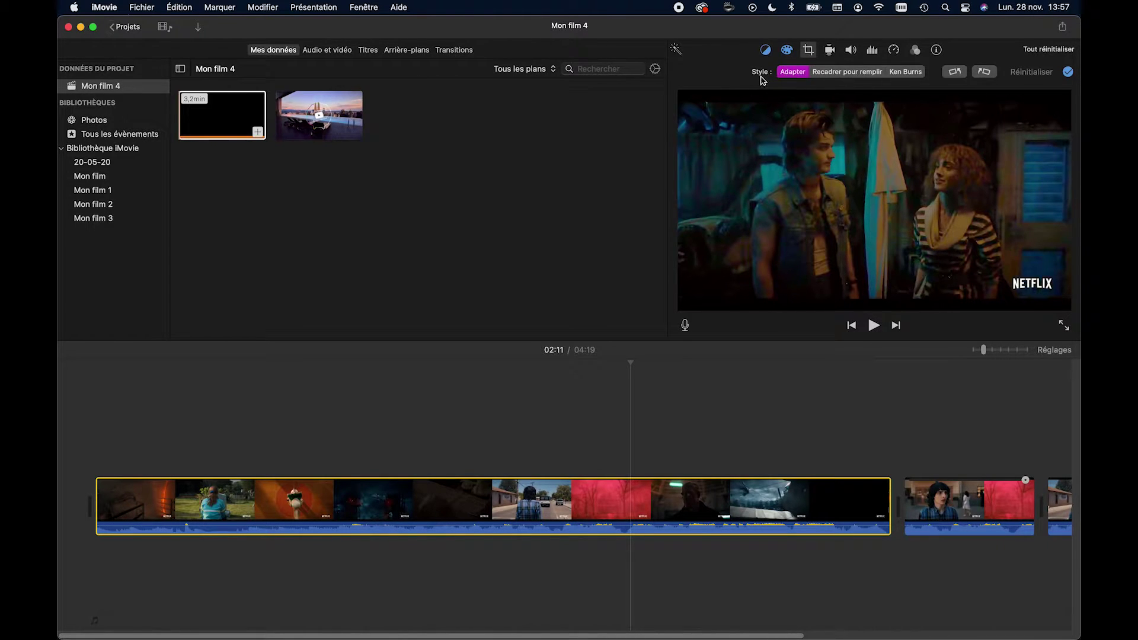
{"action": "left_click", "coordinate": [836, 74]}
{"action": "left_click_drag", "start_coordinate": [683, 96], "coordinate": [696, 119]}
{"action": "left_click_drag", "start_coordinate": [833, 210], "coordinate": [807, 195]}
Step: Rotate the first clip counter-clockwise in 90° turns until it is upright again
{"action": "left_click", "coordinate": [955, 72]}
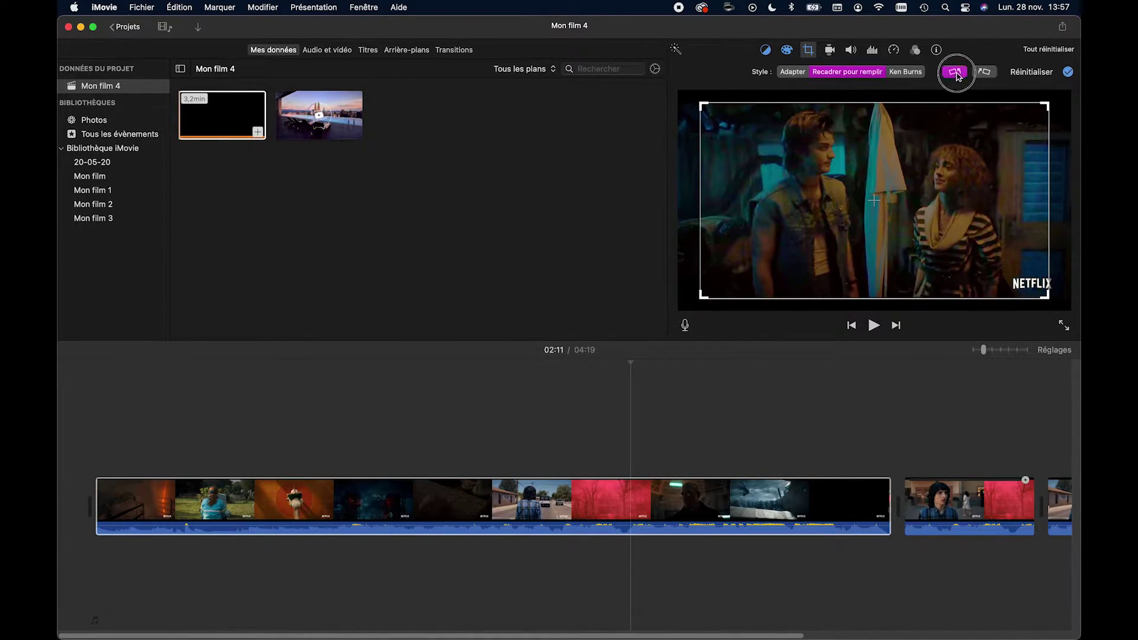
{"action": "left_click", "coordinate": [956, 72]}
{"action": "left_click", "coordinate": [956, 72]}
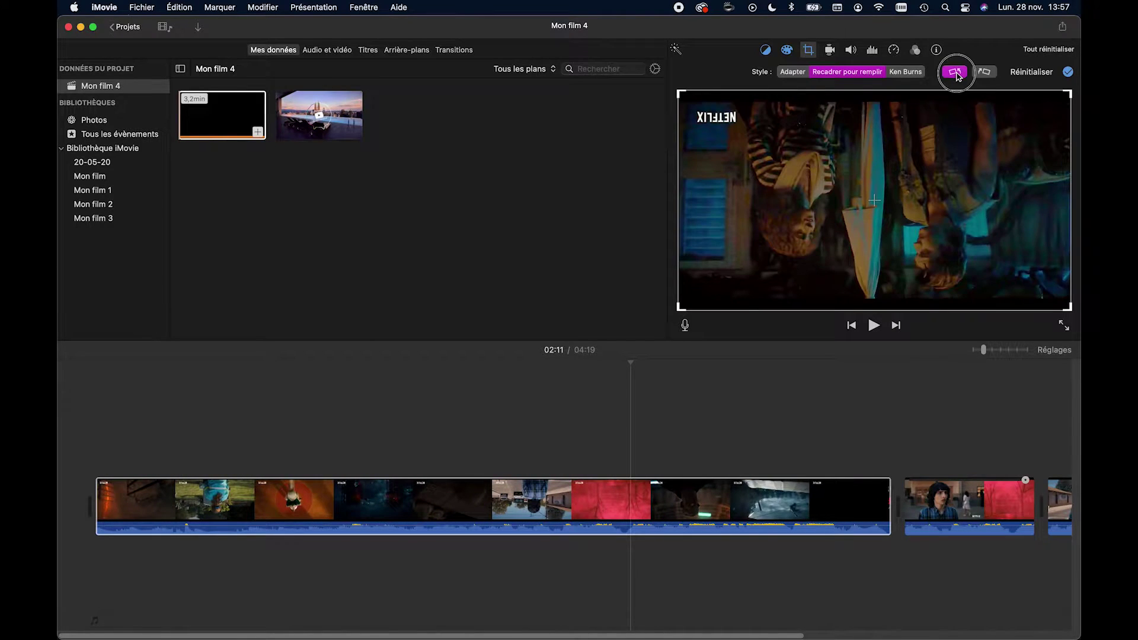
{"action": "left_click", "coordinate": [956, 73]}
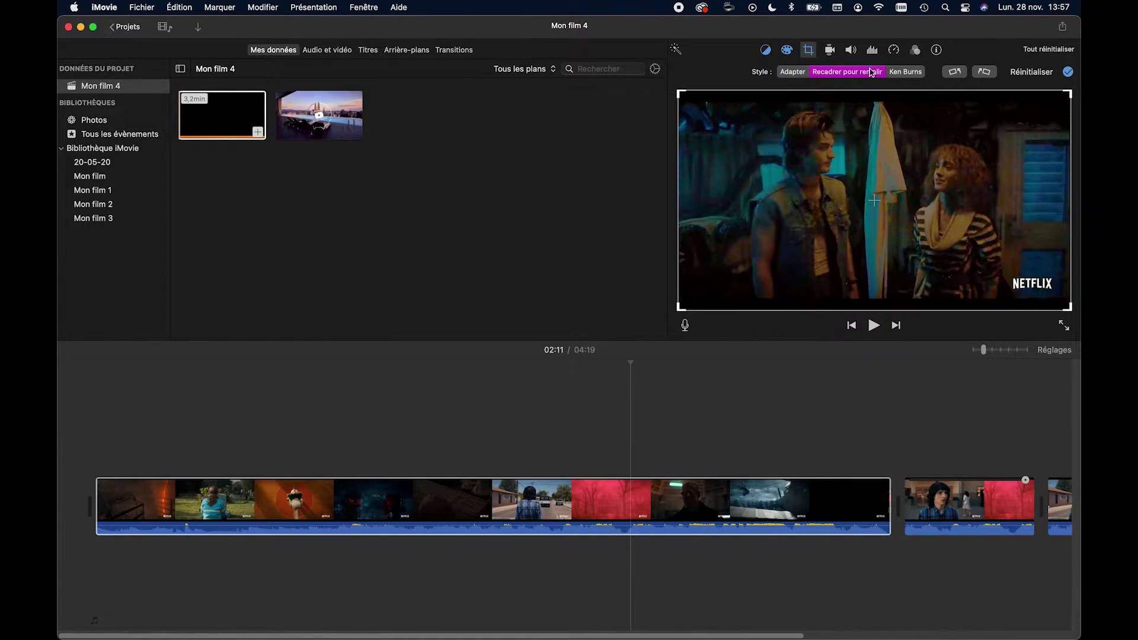
Step: Check the first clip's stabilization options, lower its volume to 57%, and play it briefly
{"action": "left_click", "coordinate": [830, 52]}
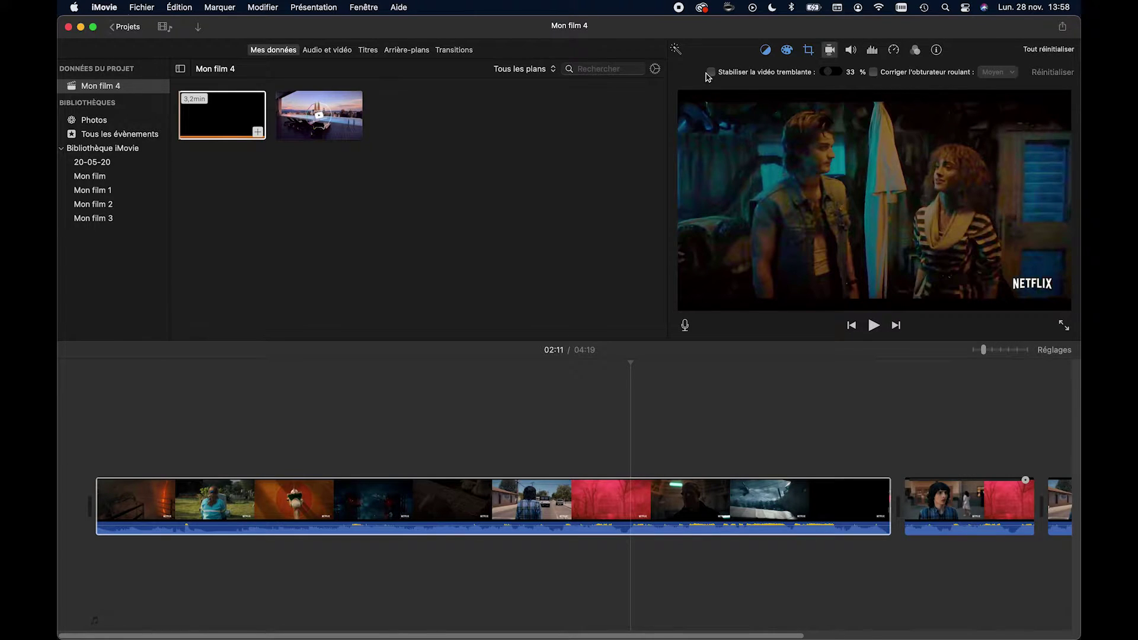
{"action": "left_click", "coordinate": [850, 51]}
{"action": "left_click_drag", "start_coordinate": [815, 76], "coordinate": [802, 79]}
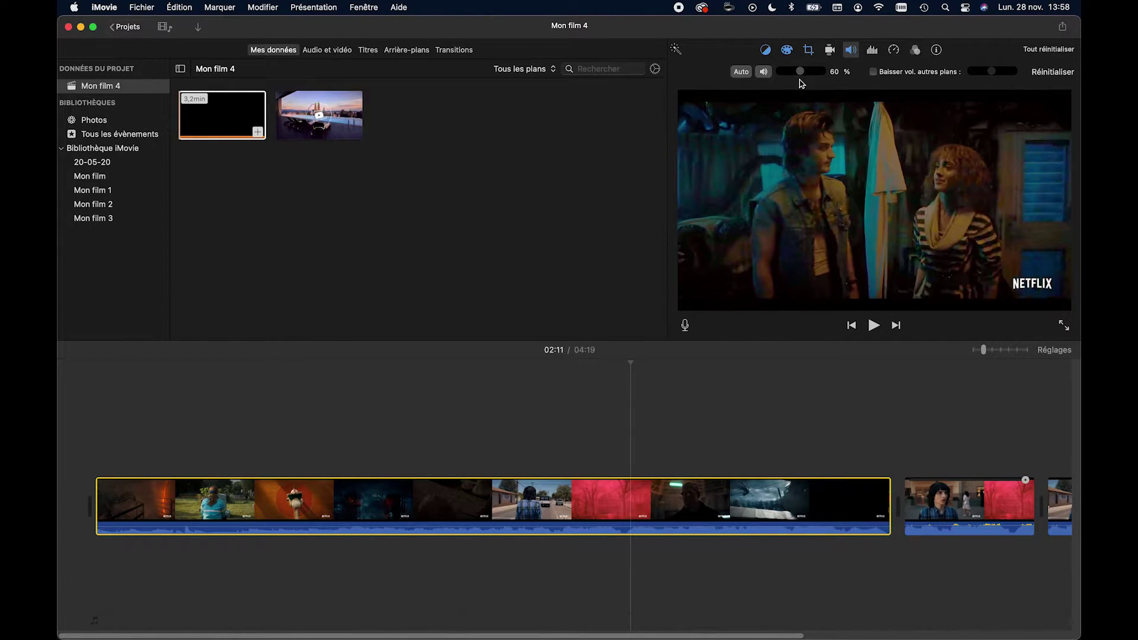
{"action": "mouse_move", "coordinate": [801, 79]}
{"action": "left_mouse_down"}
{"action": "mouse_move", "coordinate": [785, 82]}
{"action": "mouse_move", "coordinate": [821, 74]}
{"action": "mouse_move", "coordinate": [801, 73]}
{"action": "left_mouse_up"}
{"action": "key", "text": "space"}
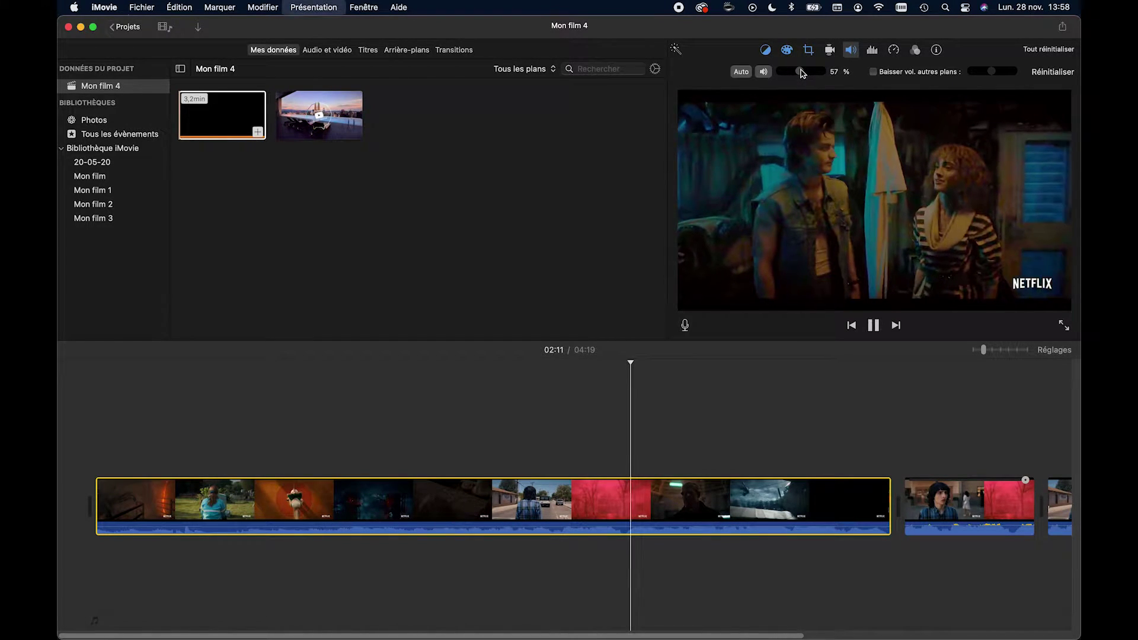
{"action": "key", "text": "space"}
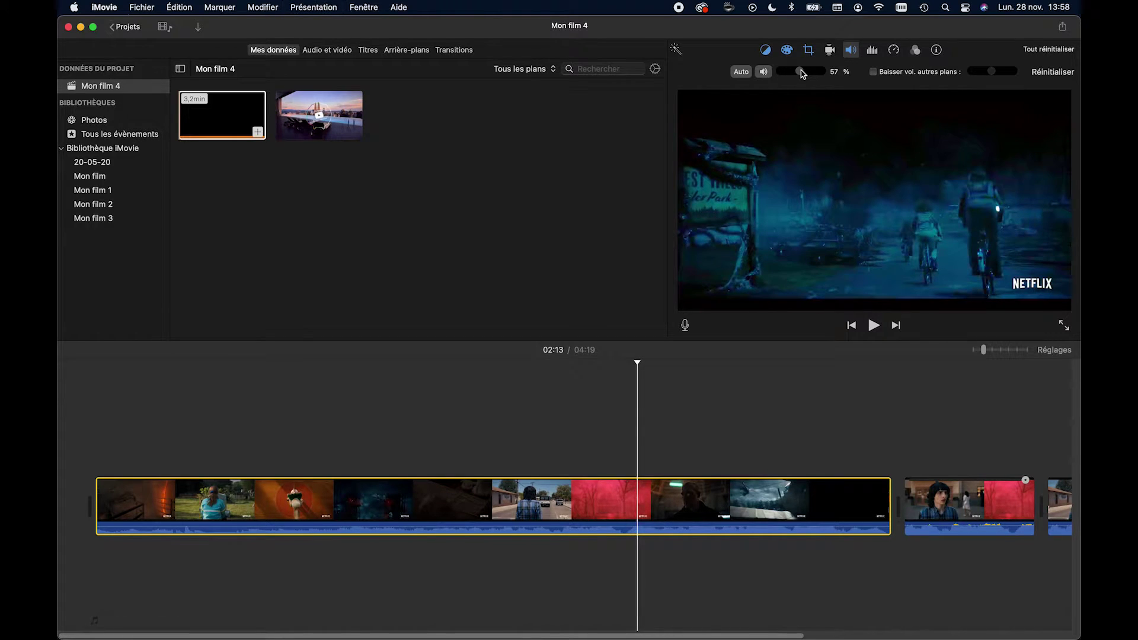
Step: Examine the clip's background noise reduction setting and the available equalizer presets
{"action": "left_click", "coordinate": [871, 50]}
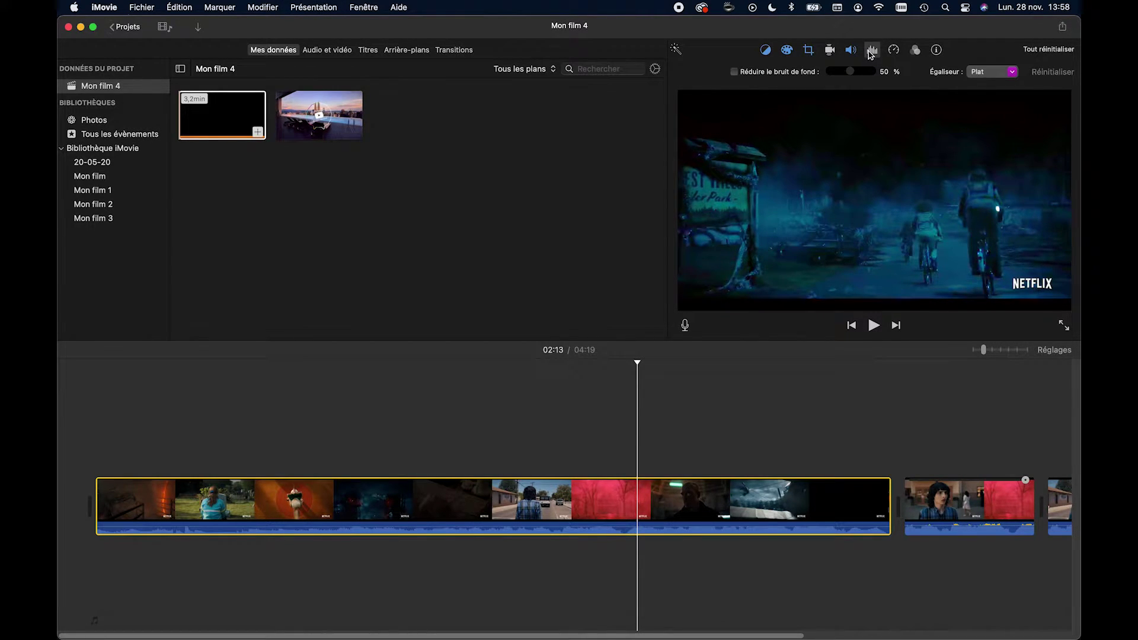
{"action": "left_click", "coordinate": [1001, 72]}
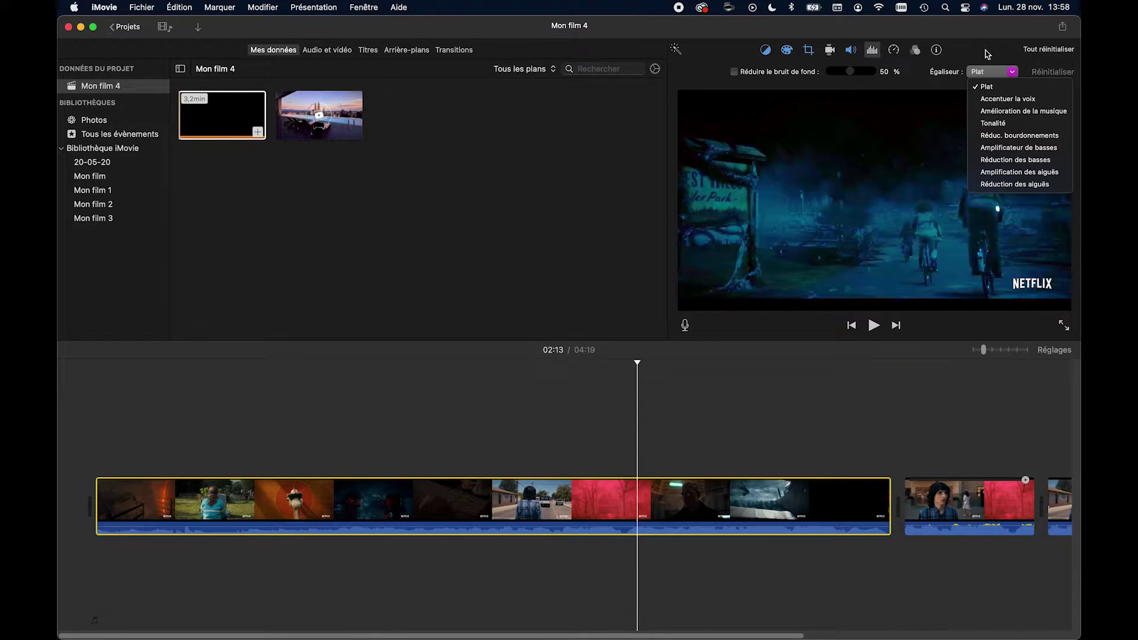
{"action": "left_click", "coordinate": [988, 54]}
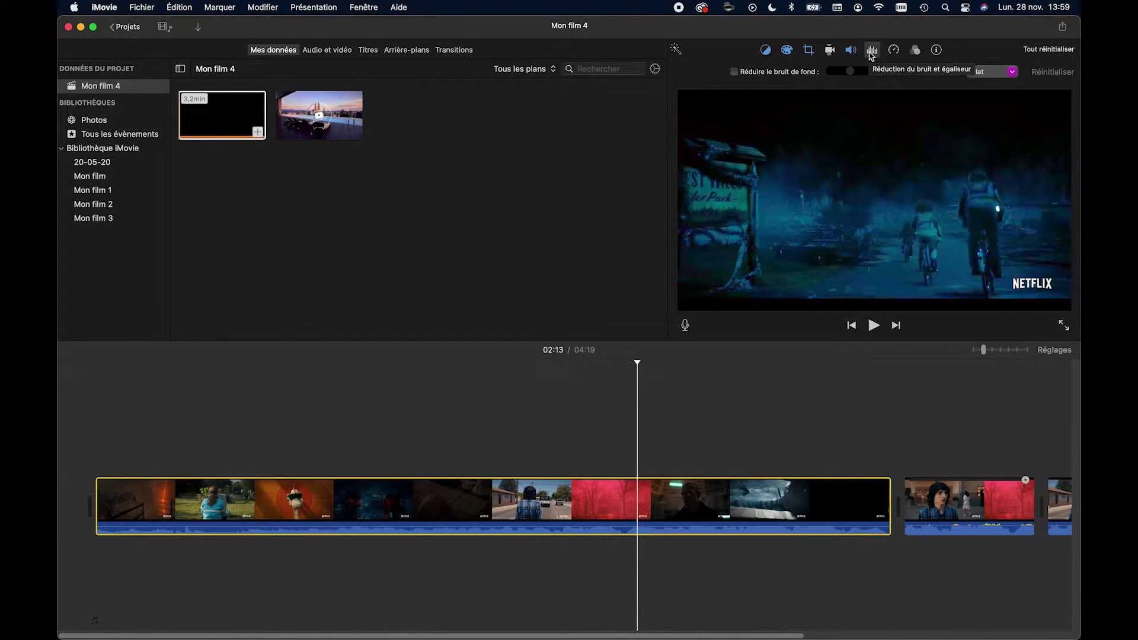
Step: Set the first clip's speed to "Lente" at 25% and play a short part of it
{"action": "left_click", "coordinate": [895, 51]}
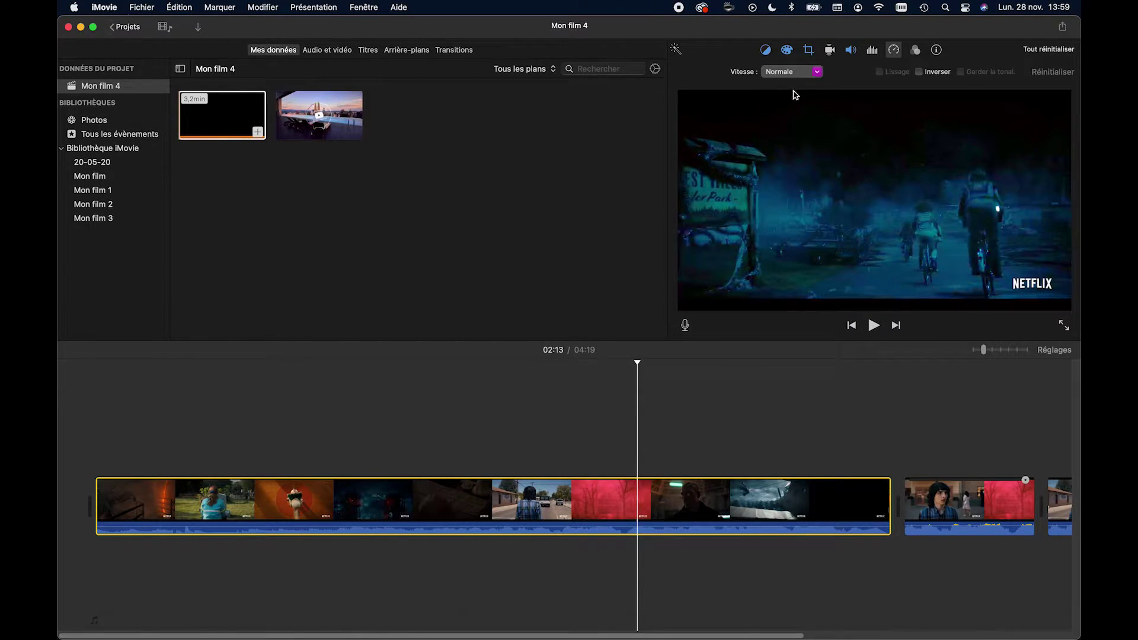
{"action": "left_click", "coordinate": [817, 72]}
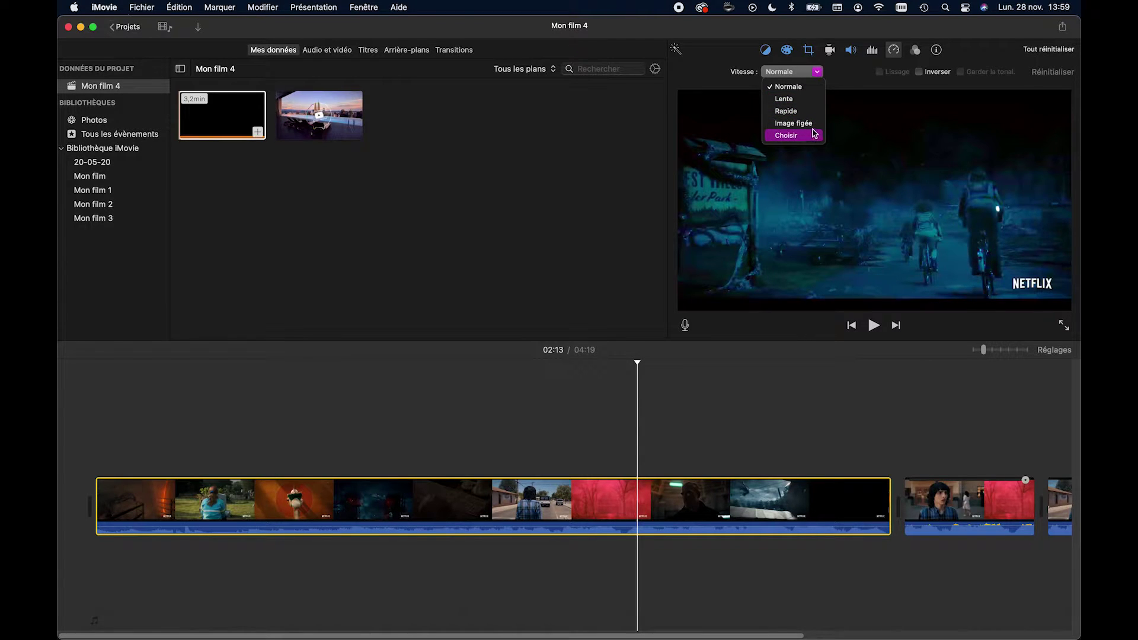
{"action": "left_click", "coordinate": [794, 101]}
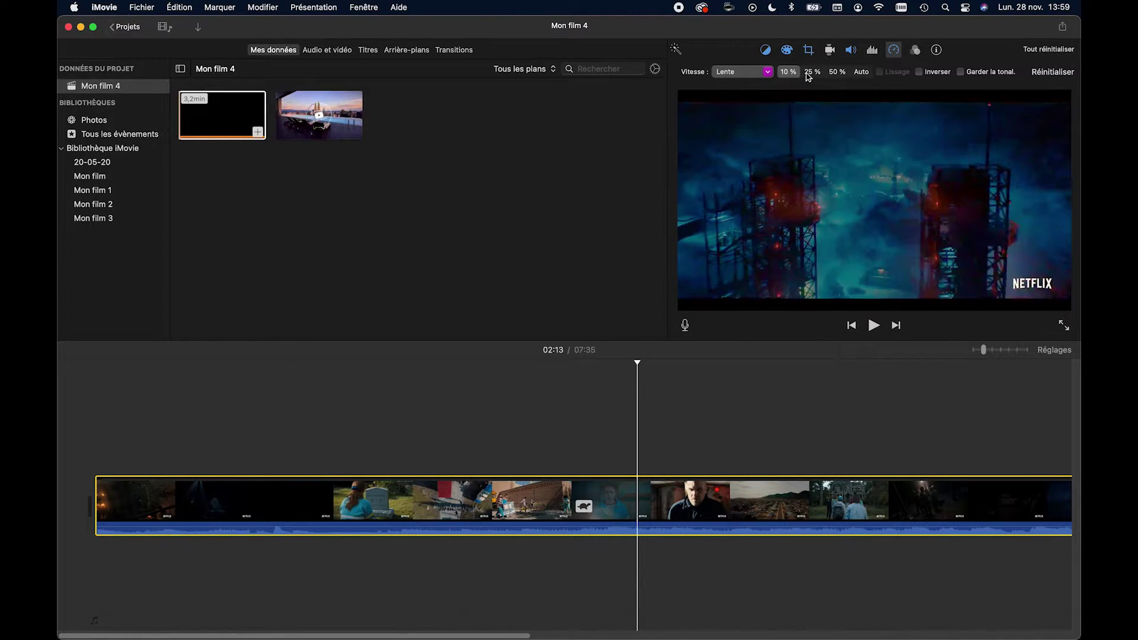
{"action": "left_click", "coordinate": [812, 72]}
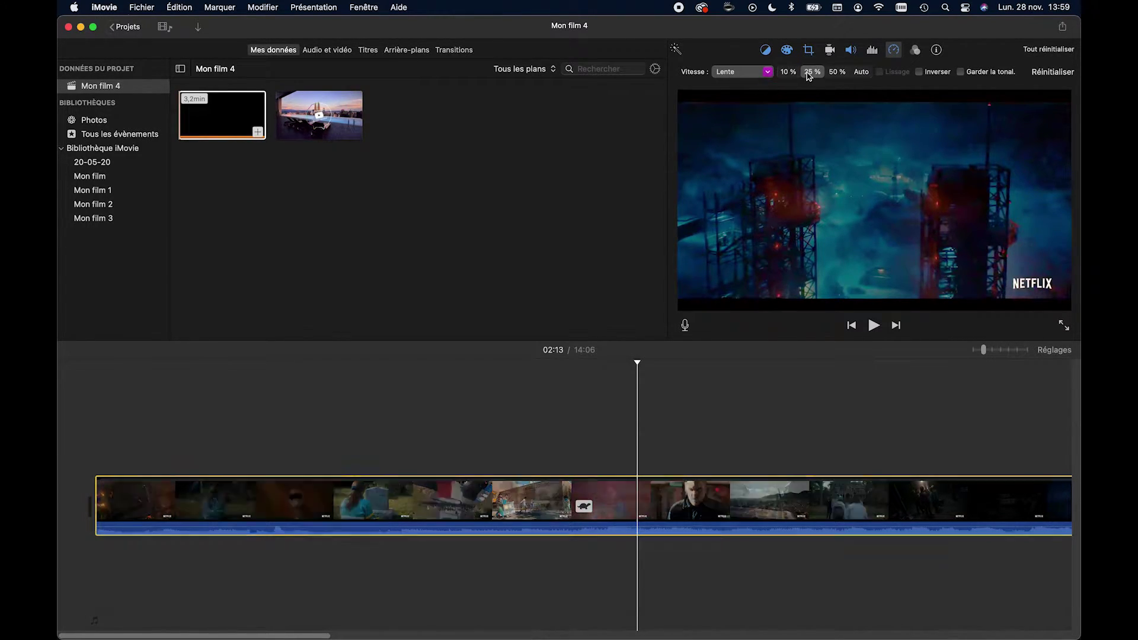
{"action": "key", "text": "space"}
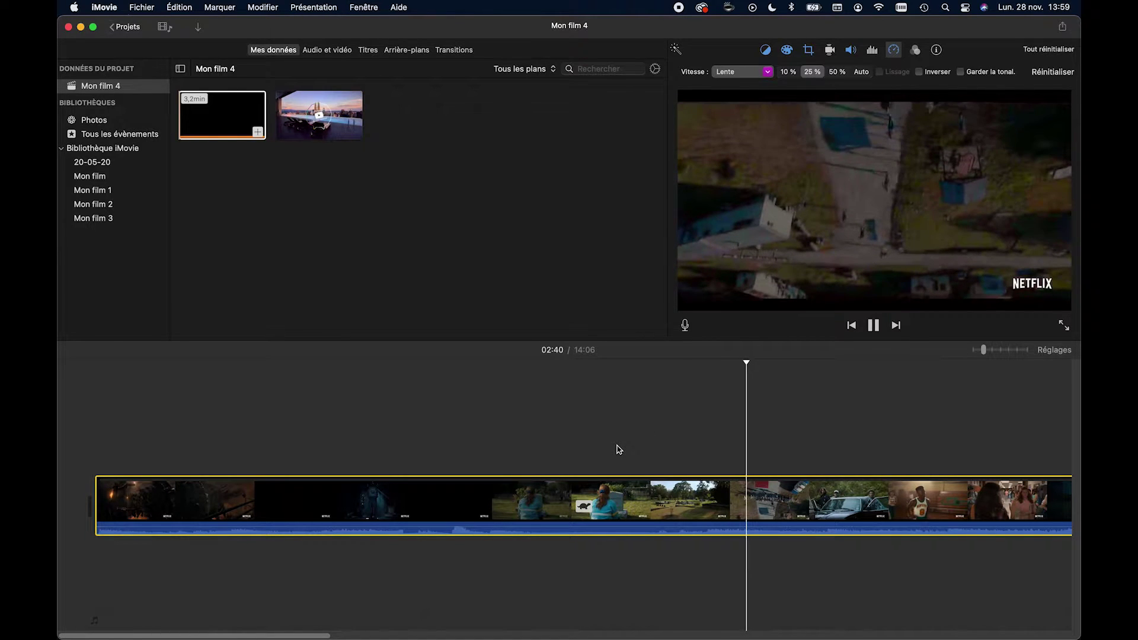
{"action": "key", "text": "space"}
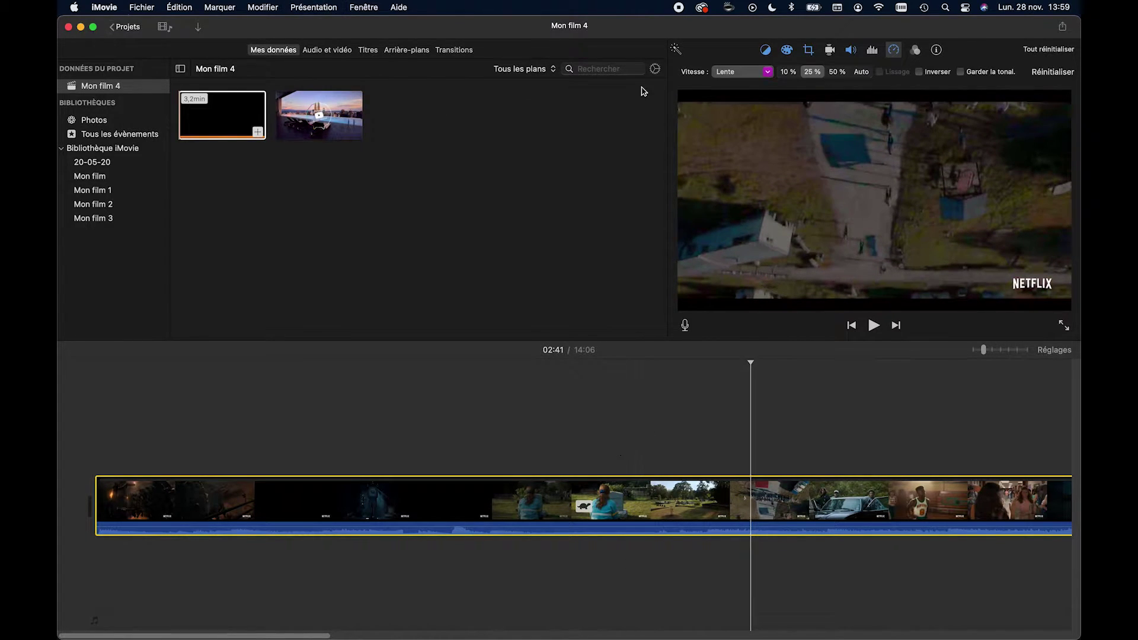
Step: Set the first clip's speed to "Rapide" at 2x
{"action": "left_click", "coordinate": [752, 72]}
{"action": "left_click", "coordinate": [759, 115]}
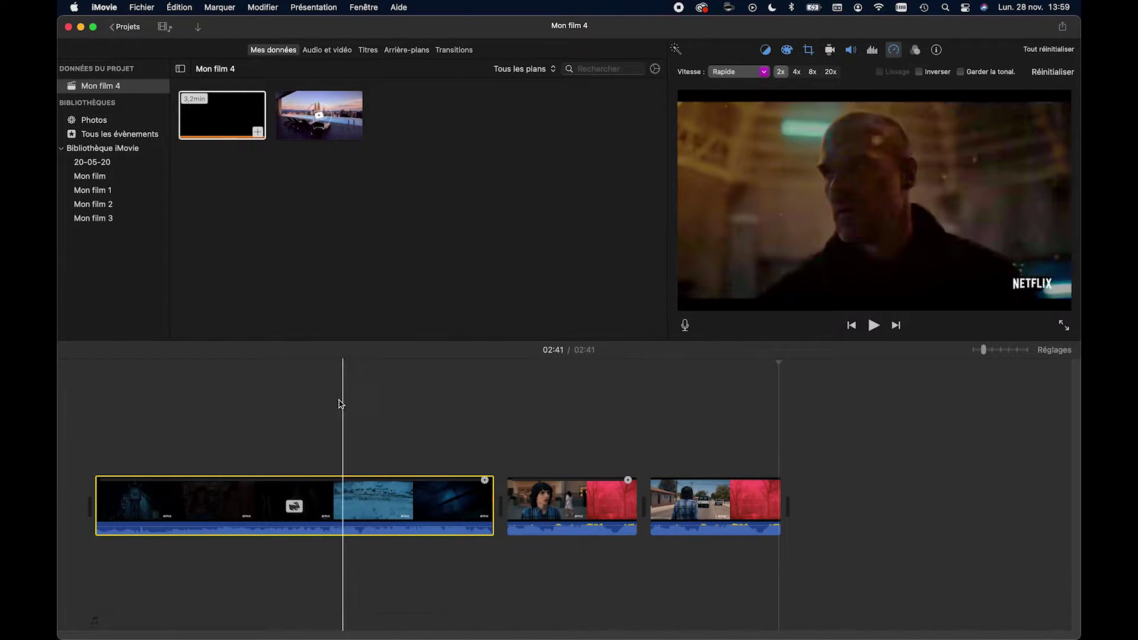
Step: Preview the first clip at 2x, set its "Rapide" speed to 4x, and play a short part near its beginning
{"action": "left_click", "coordinate": [323, 360]}
{"action": "left_click", "coordinate": [324, 370]}
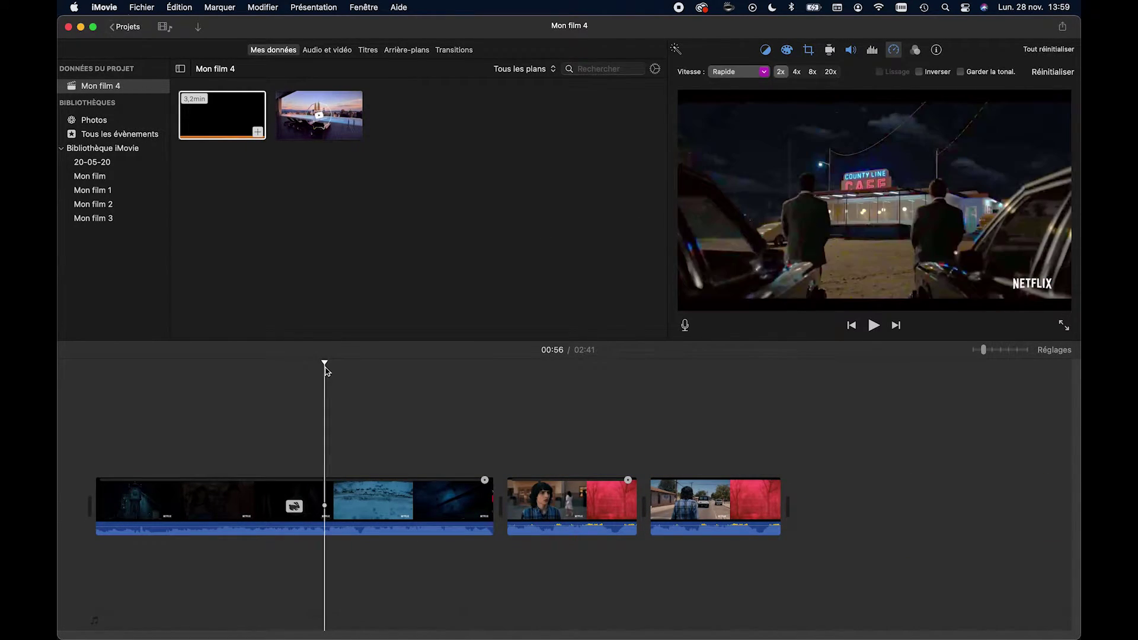
{"action": "left_click", "coordinate": [798, 73]}
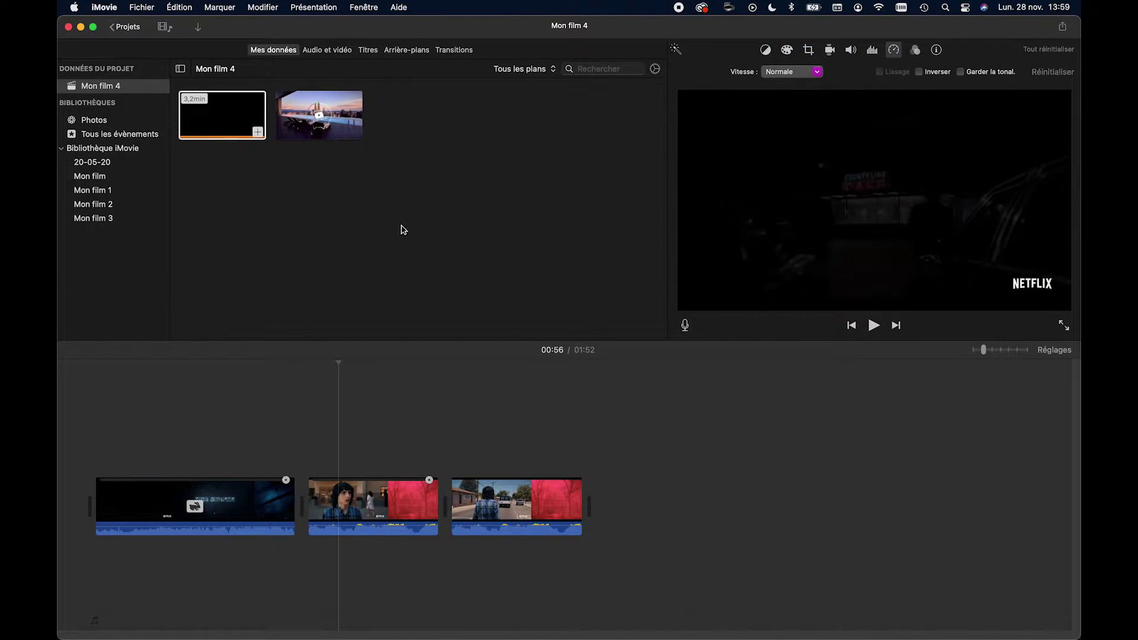
{"action": "left_click", "coordinate": [124, 359]}
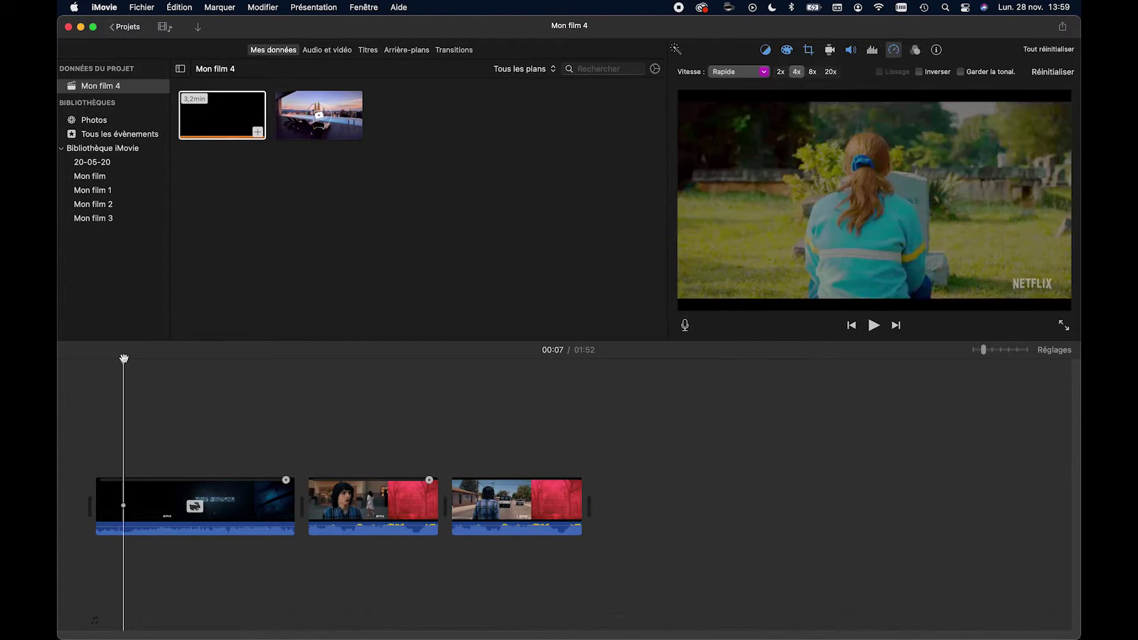
{"action": "key", "text": "space"}
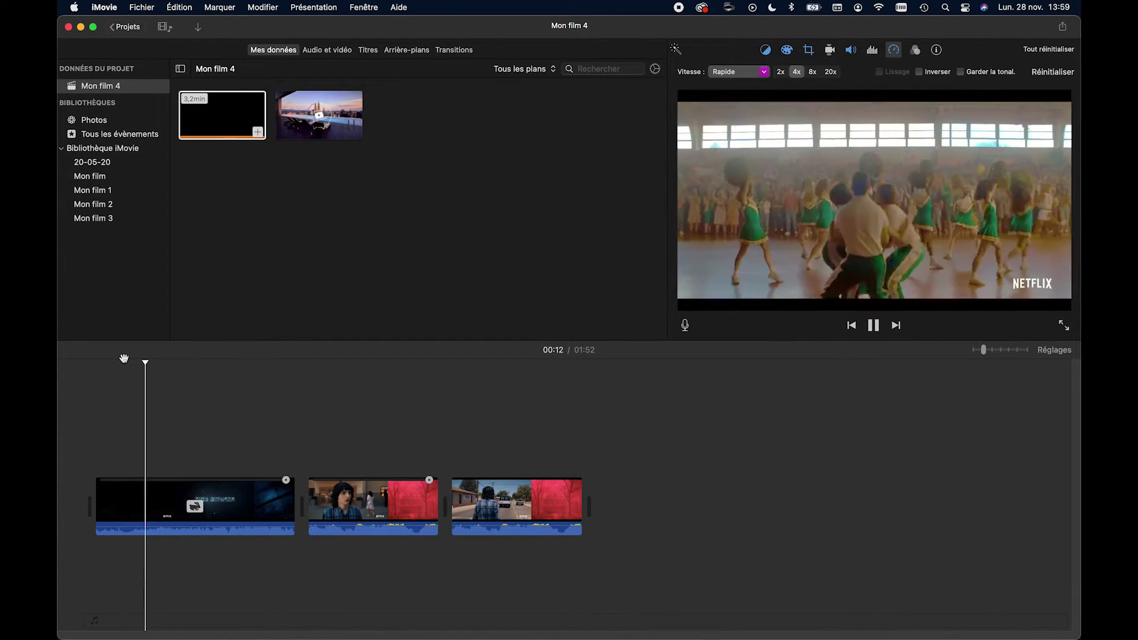
{"action": "key", "text": "space"}
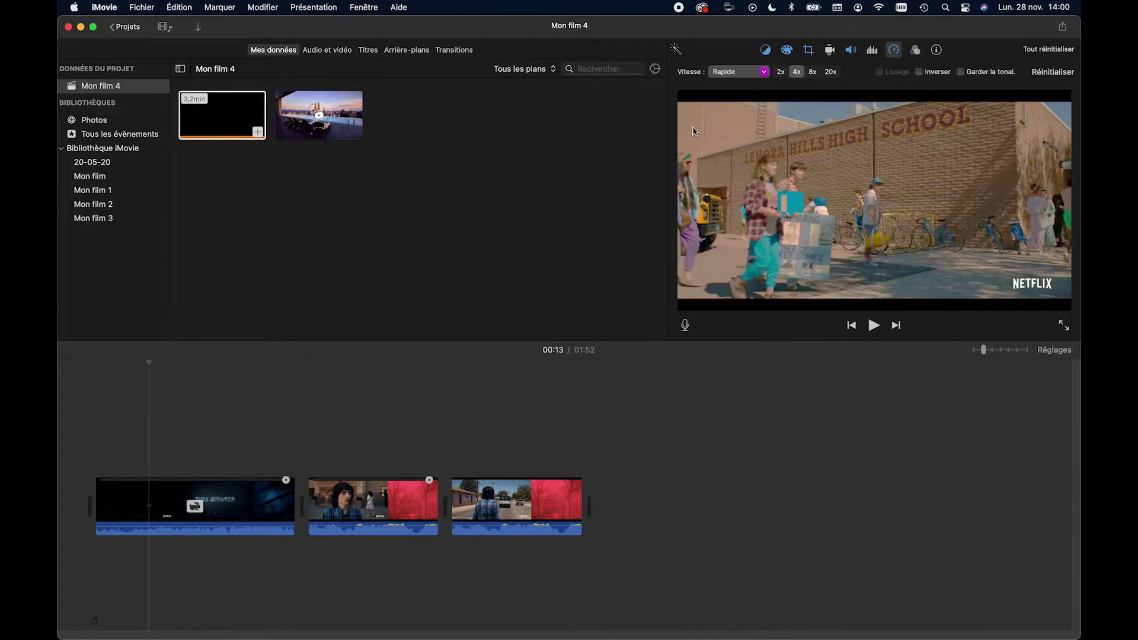
Step: Switch the first clip's speed to "Lente" at 25% and back to "Rapide"
{"action": "left_click", "coordinate": [761, 98]}
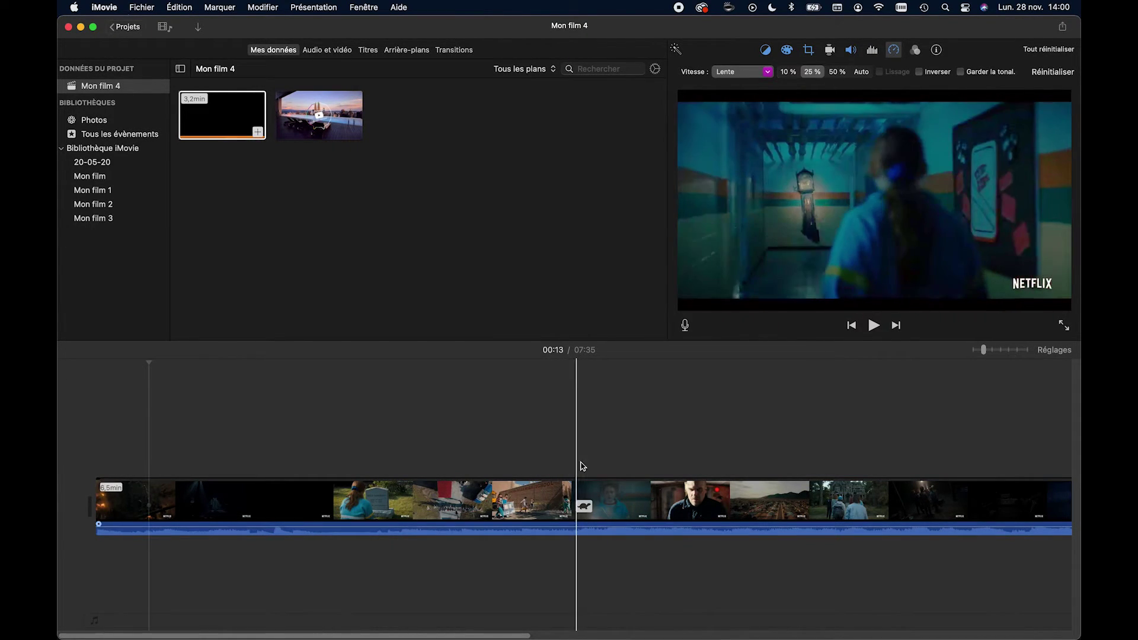
{"action": "left_click", "coordinate": [767, 73]}
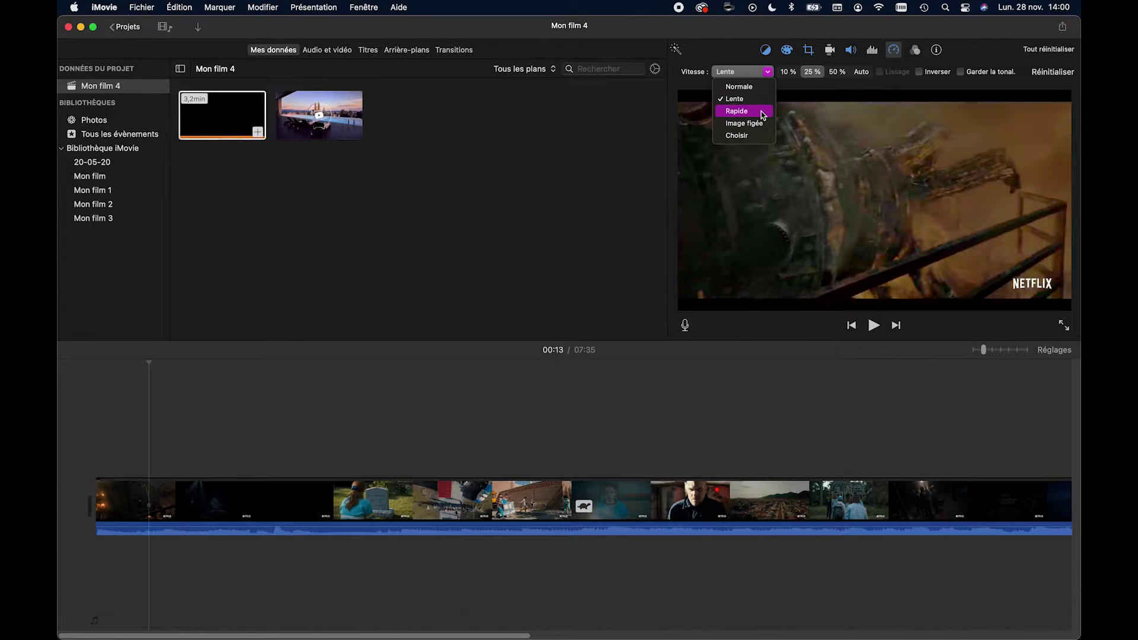
{"action": "left_click", "coordinate": [763, 112]}
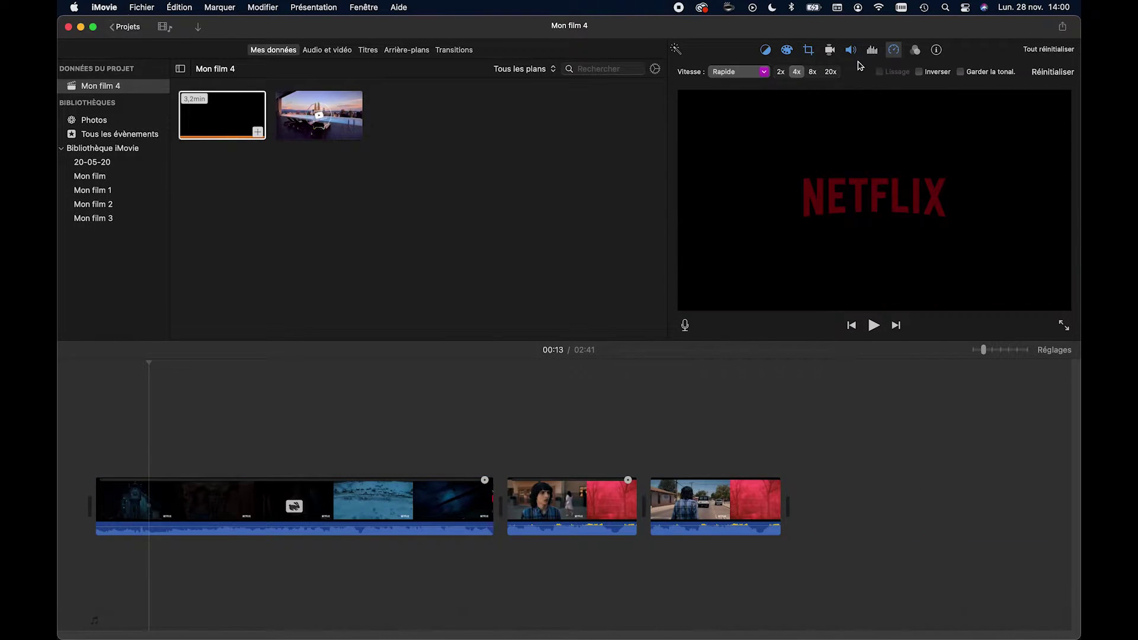
Step: Reverse the first clip with "Inverser", play a short part of it, and apply the "Trame" clip filter
{"action": "left_click", "coordinate": [919, 72]}
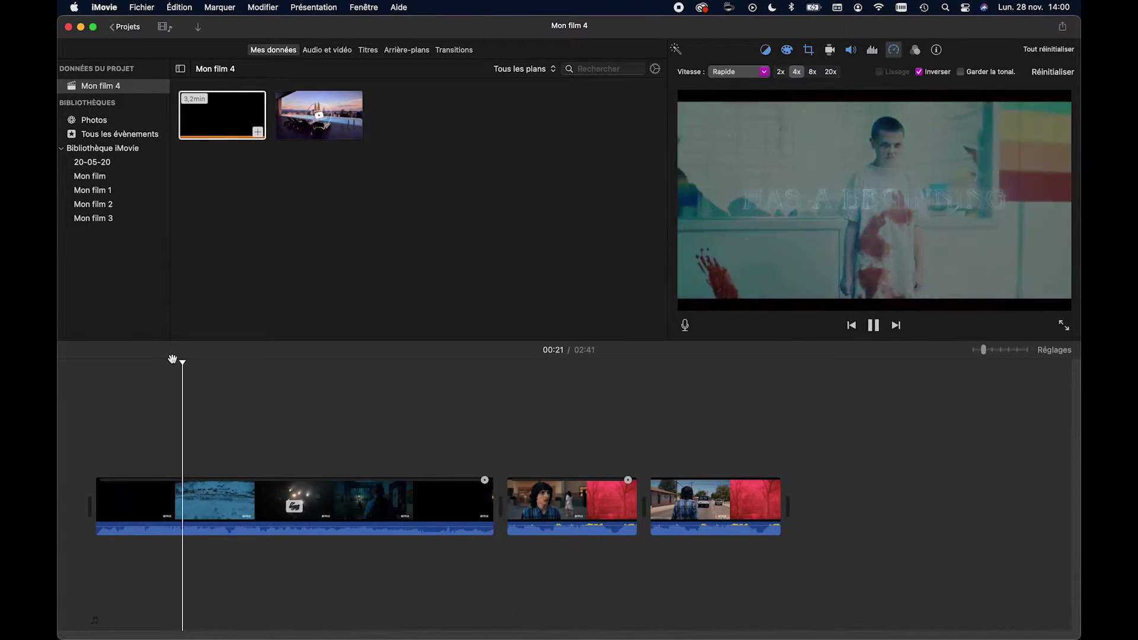
{"action": "key", "text": "space"}
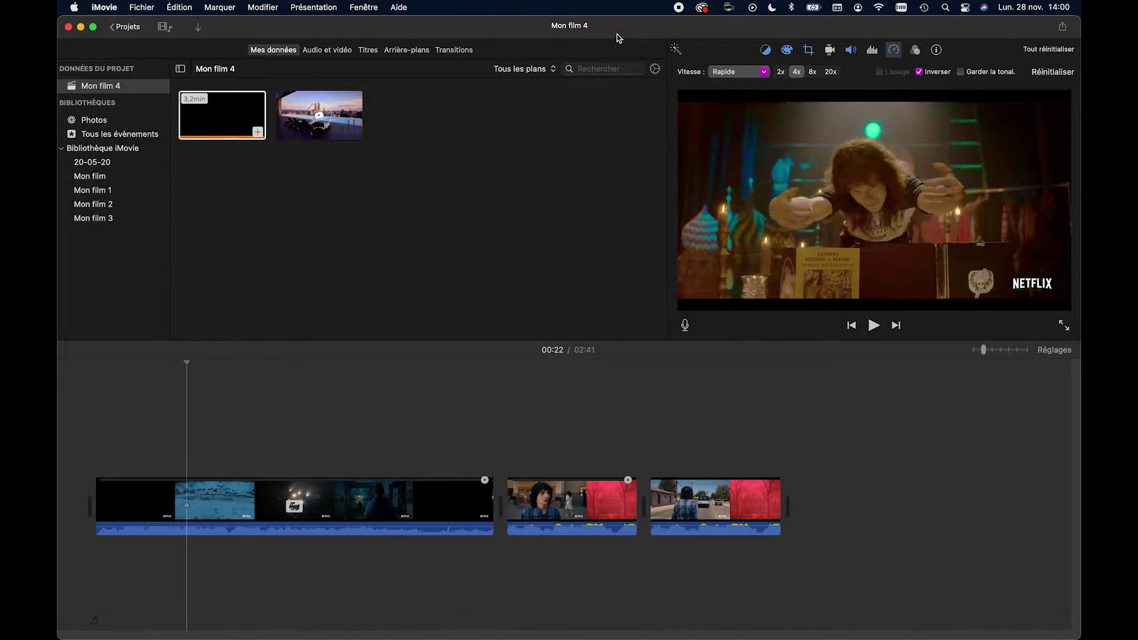
{"action": "left_click", "coordinate": [915, 51]}
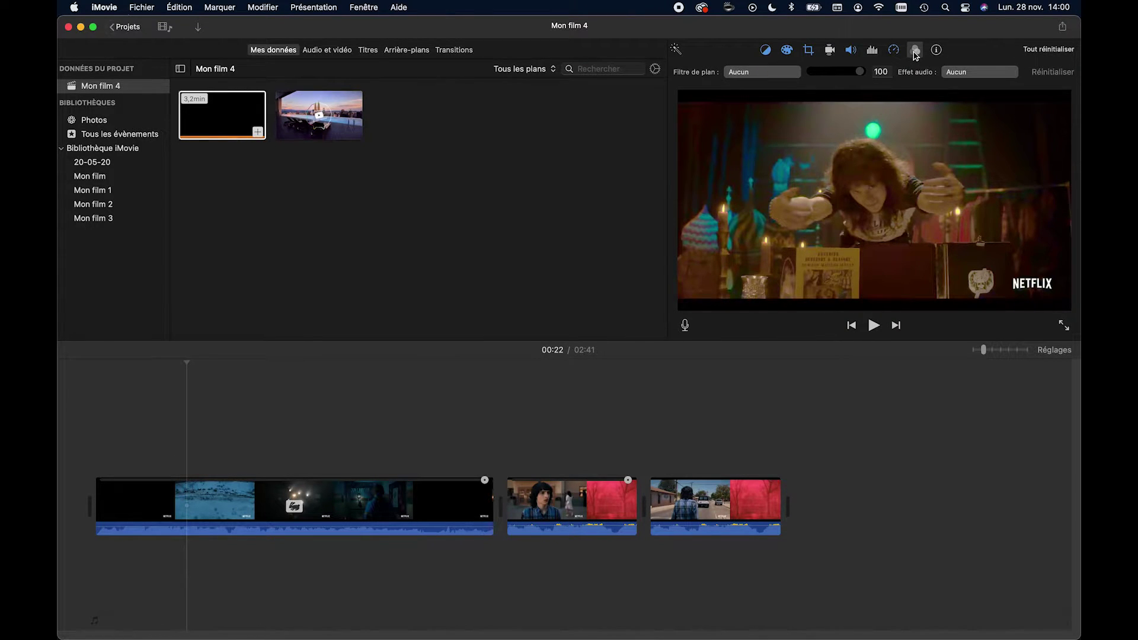
{"action": "left_click", "coordinate": [790, 78]}
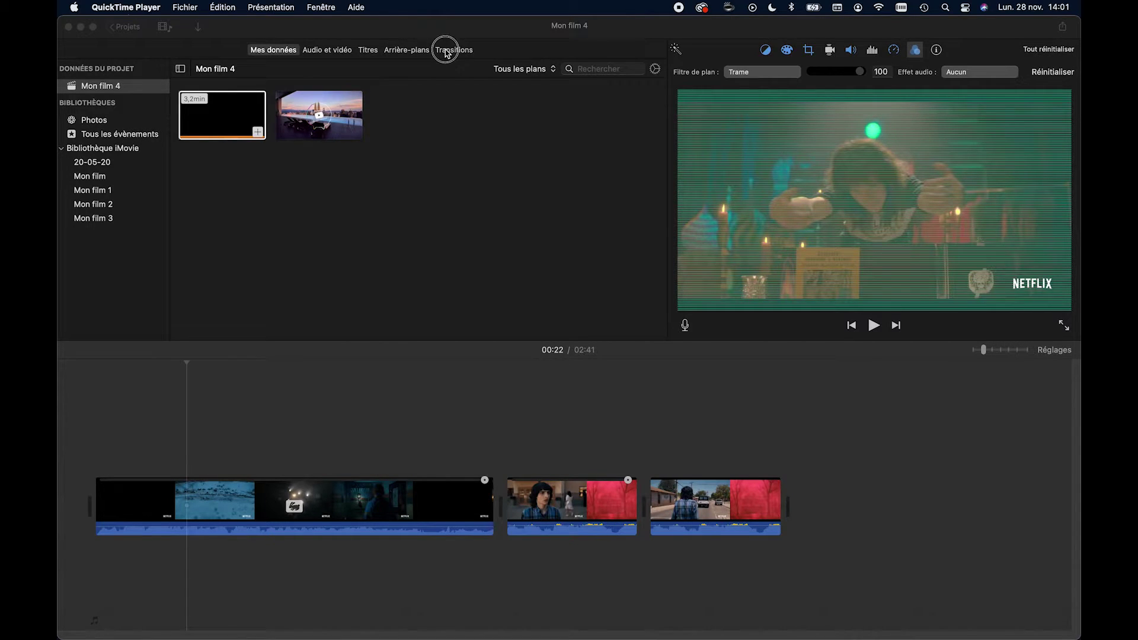
Step: Add the "Cercle ouvert" transition between the first and second clips and play the section around it
{"action": "left_click", "coordinate": [446, 54]}
{"action": "left_click", "coordinate": [442, 54]}
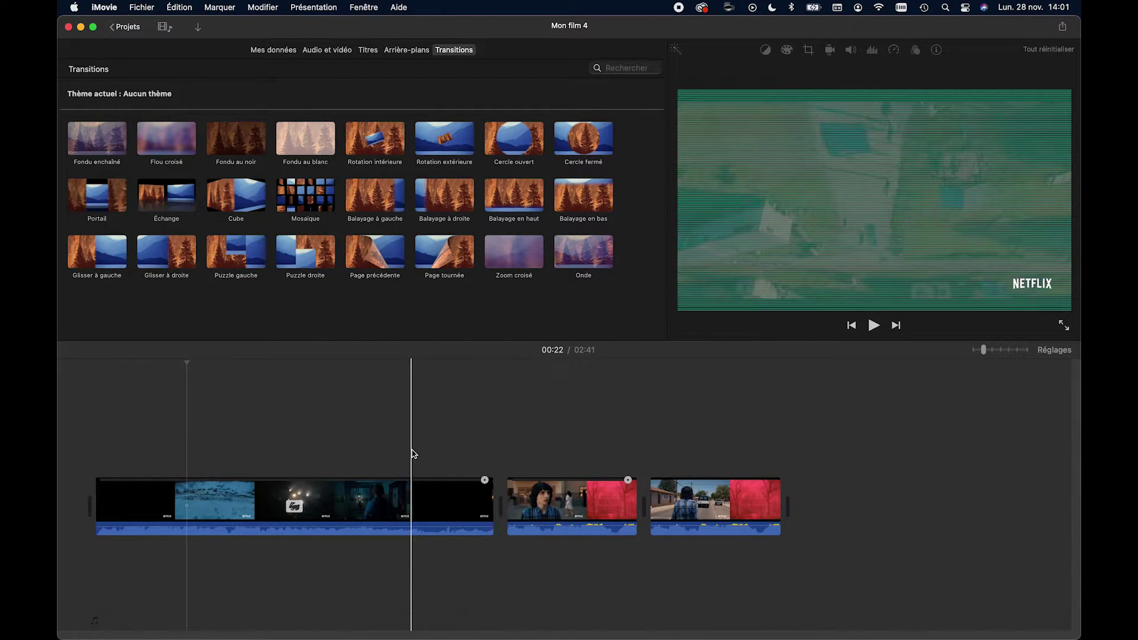
{"action": "left_click", "coordinate": [512, 148]}
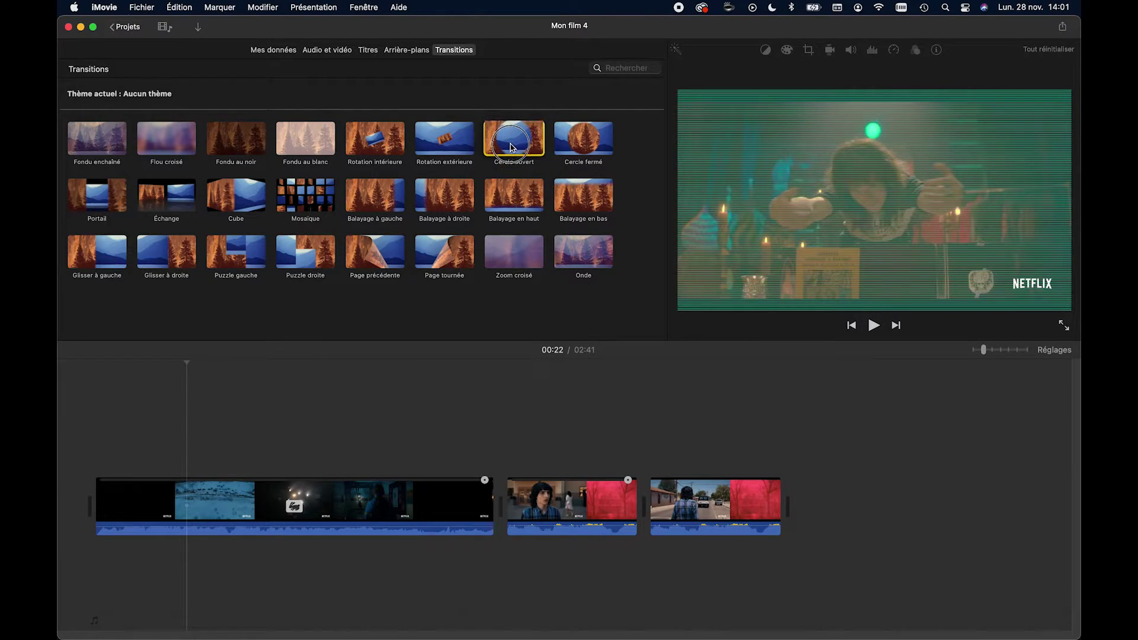
{"action": "left_click_drag", "start_coordinate": [512, 164], "coordinate": [499, 511]}
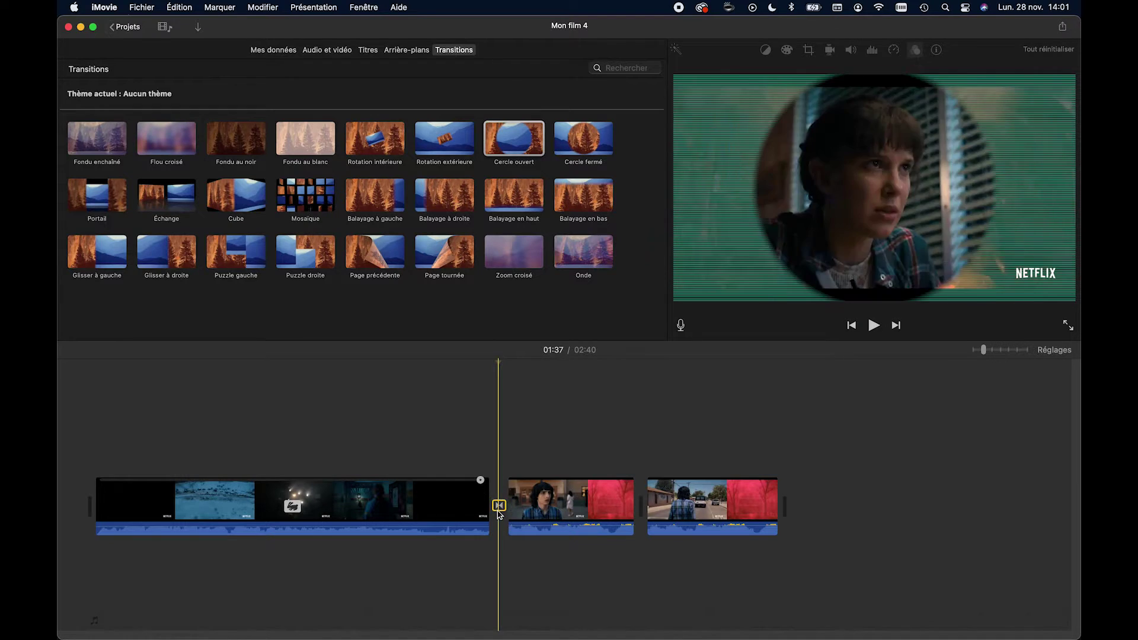
{"action": "left_click", "coordinate": [479, 367]}
{"action": "key", "text": "space"}
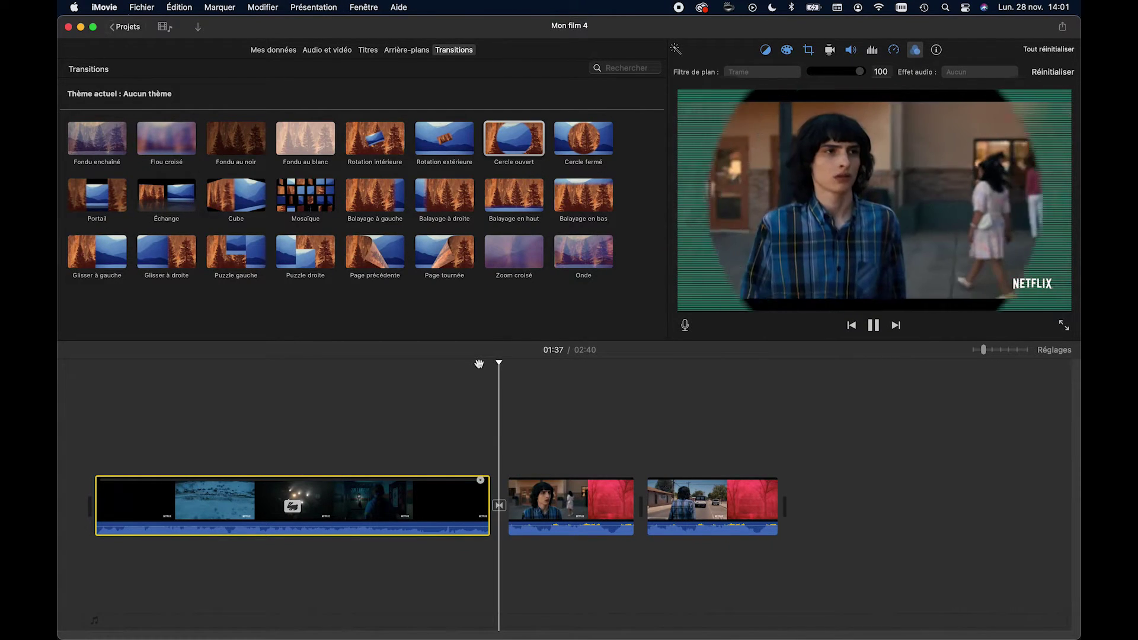
{"action": "key", "text": "space"}
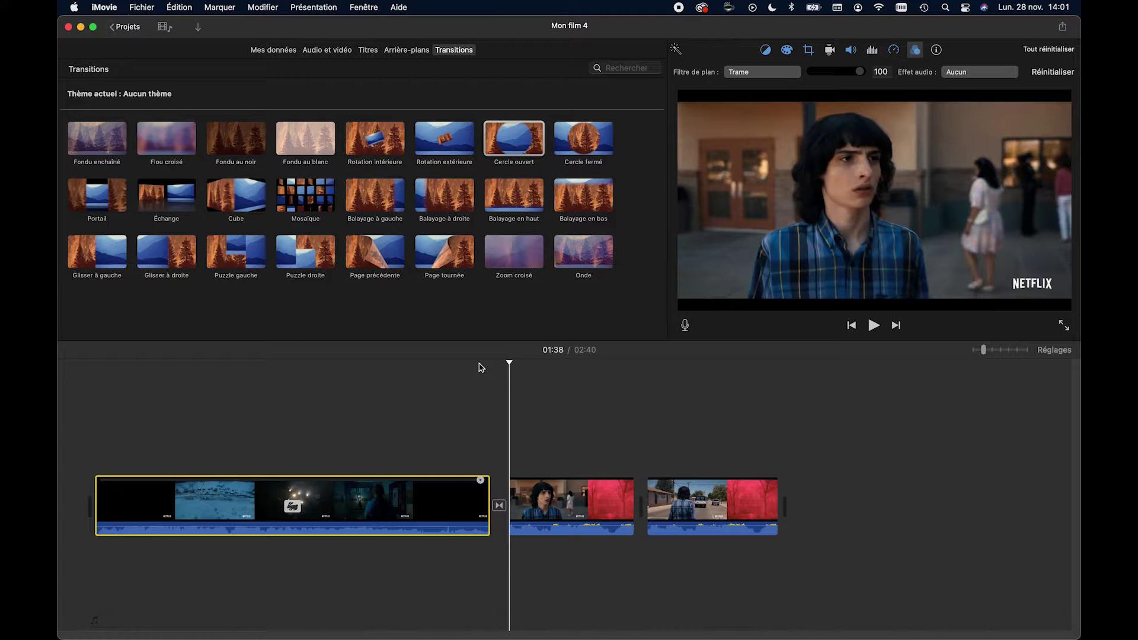
Step: Add the "Fondu au noir" transition at the end of the last clip and play the ending
{"action": "left_click", "coordinate": [85, 145]}
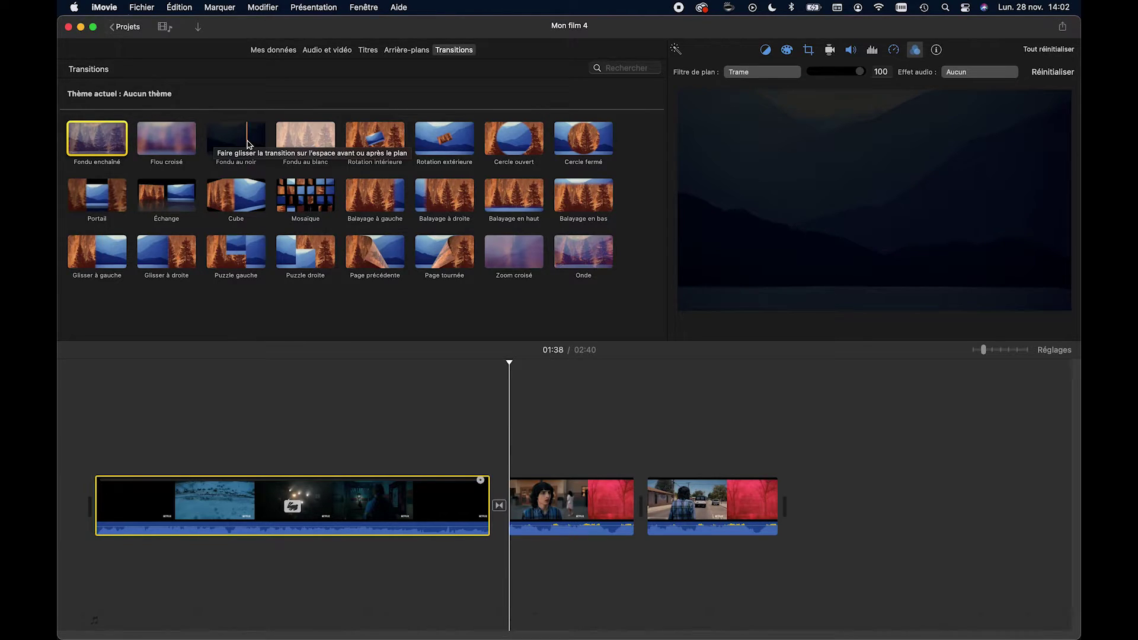
{"action": "left_click_drag", "start_coordinate": [248, 145], "coordinate": [783, 505]}
{"action": "left_click_drag", "start_coordinate": [775, 360], "coordinate": [769, 360]}
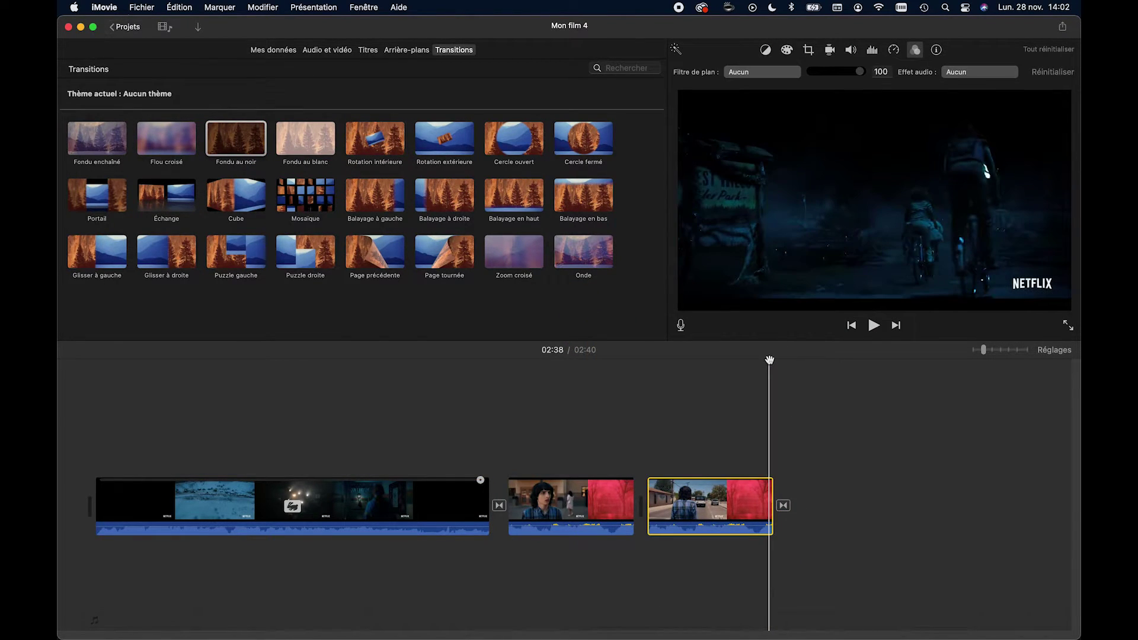
{"action": "key", "text": "space"}
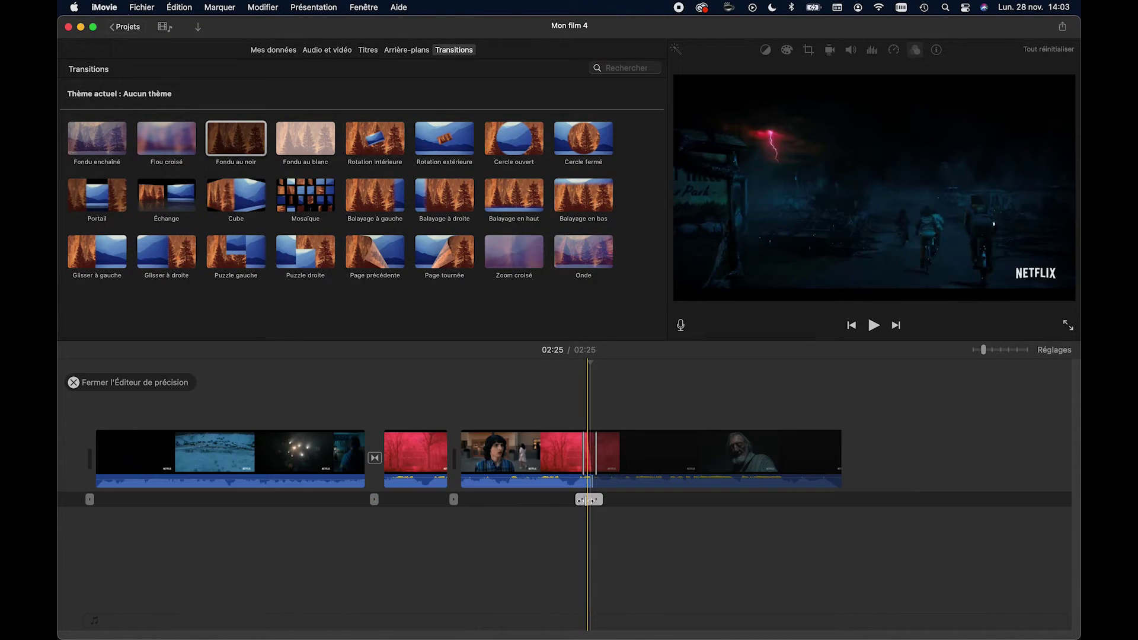
Step: Open the closing "Fondu au noir" transition in the precision editor and lengthen it
{"action": "left_click_drag", "start_coordinate": [586, 498], "coordinate": [586, 487]}
{"action": "left_click", "coordinate": [531, 494]}
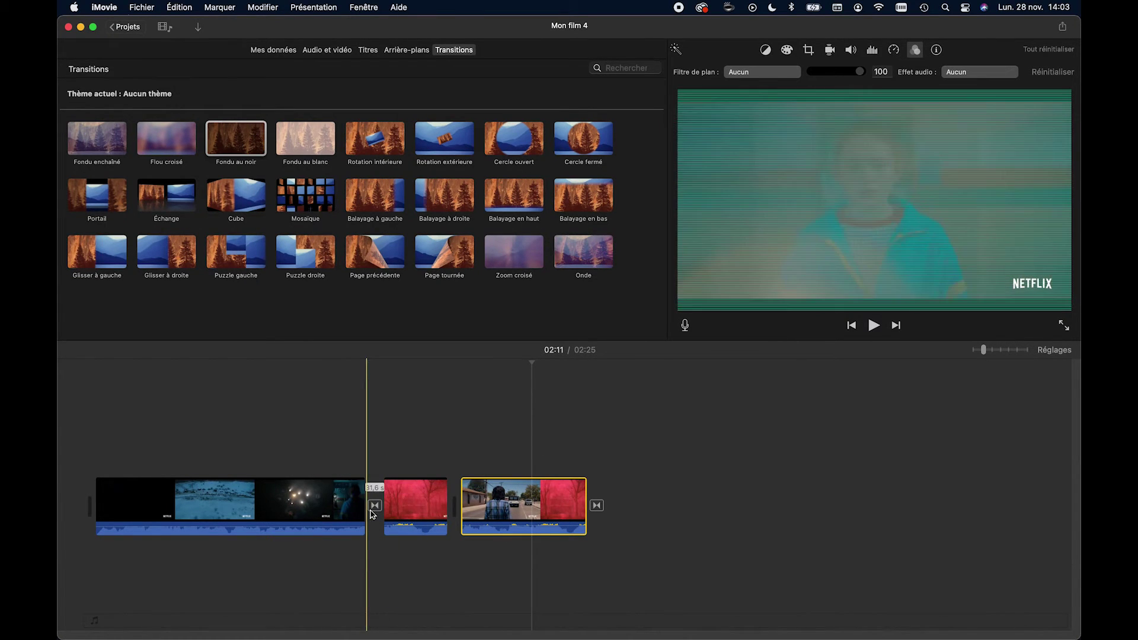
{"action": "left_click", "coordinate": [597, 506]}
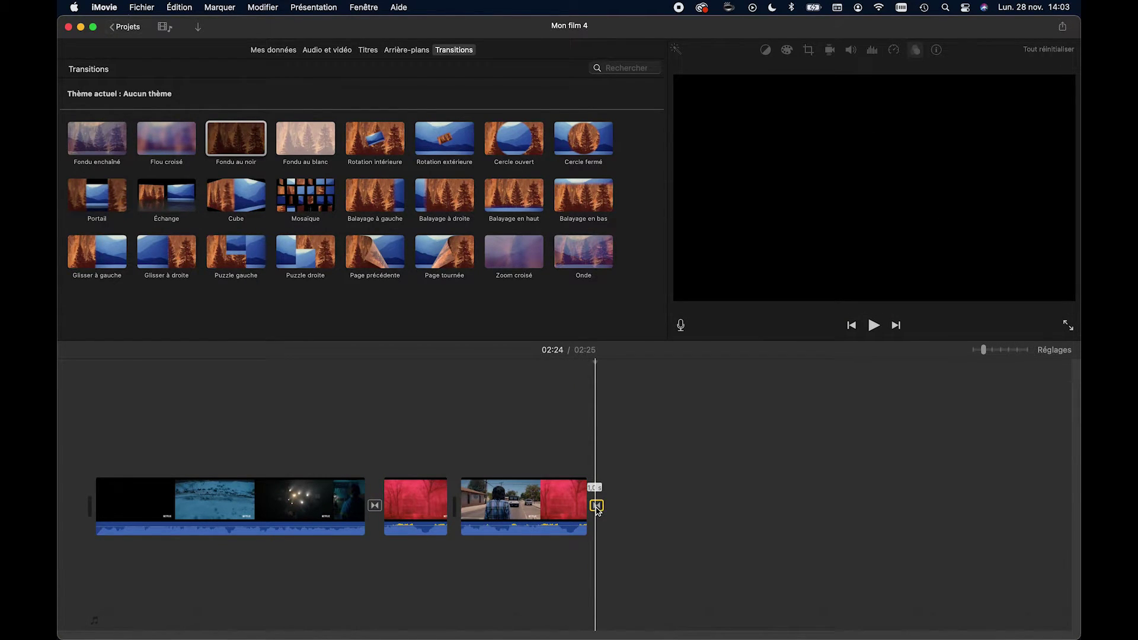
{"action": "right_click", "coordinate": [597, 508]}
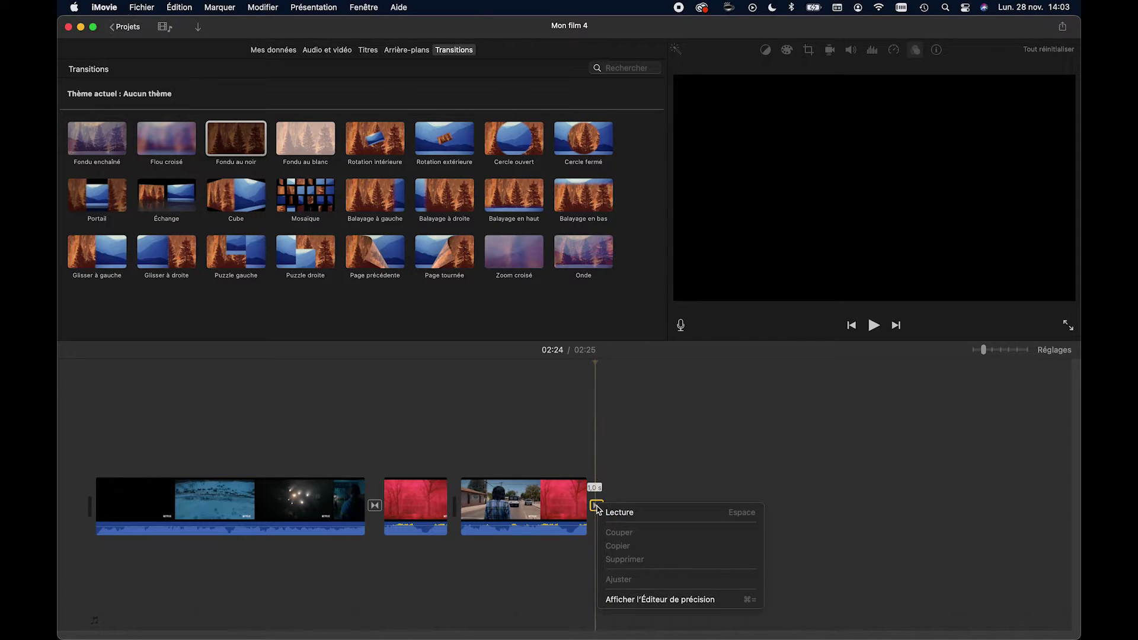
{"action": "left_click", "coordinate": [638, 602]}
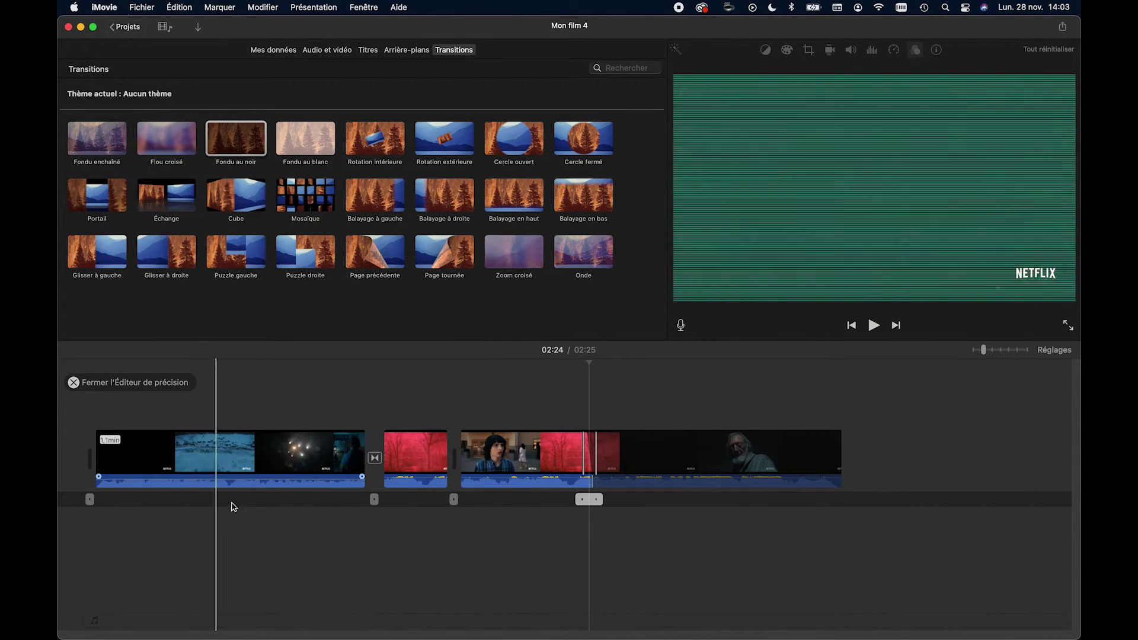
{"action": "left_click_drag", "start_coordinate": [599, 504], "coordinate": [652, 493]}
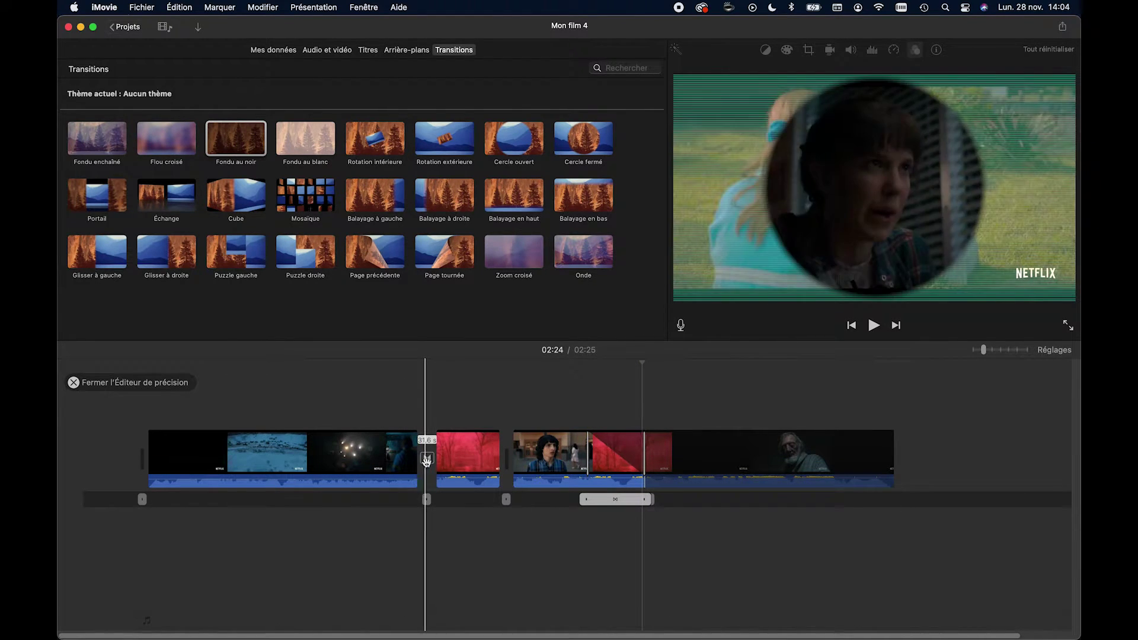
Step: Shorten the "Cercle ouvert" transition between the first and second clips in the precision editor, close the editor, and play the transition
{"action": "left_click", "coordinate": [425, 460]}
{"action": "left_click", "coordinate": [427, 500]}
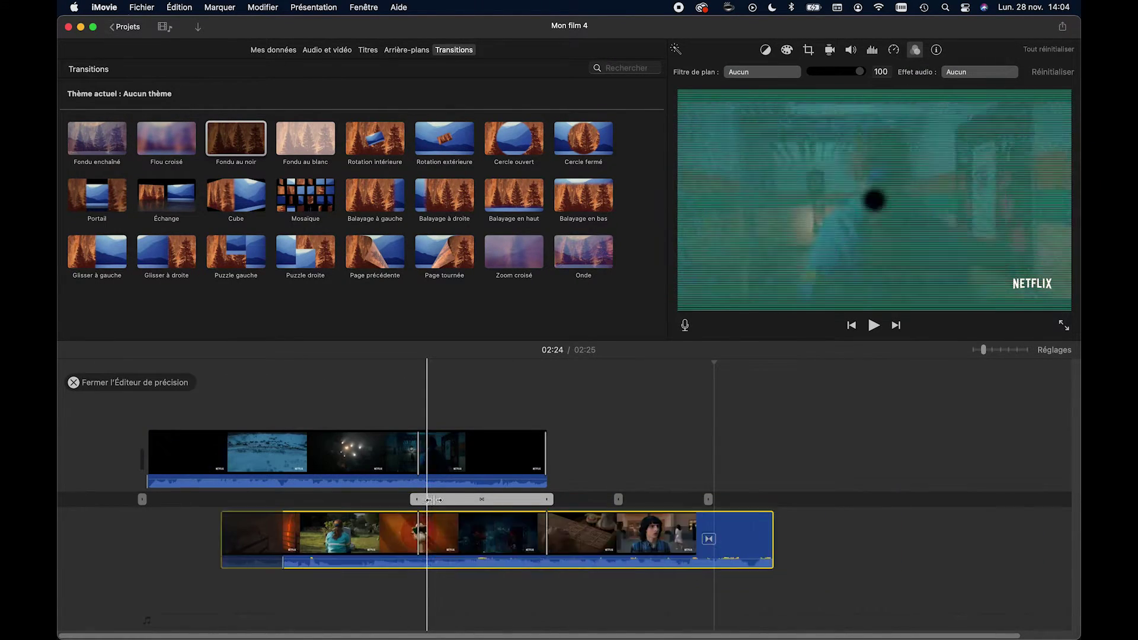
{"action": "left_click_drag", "start_coordinate": [536, 500], "coordinate": [500, 496]}
{"action": "key", "text": "space"}
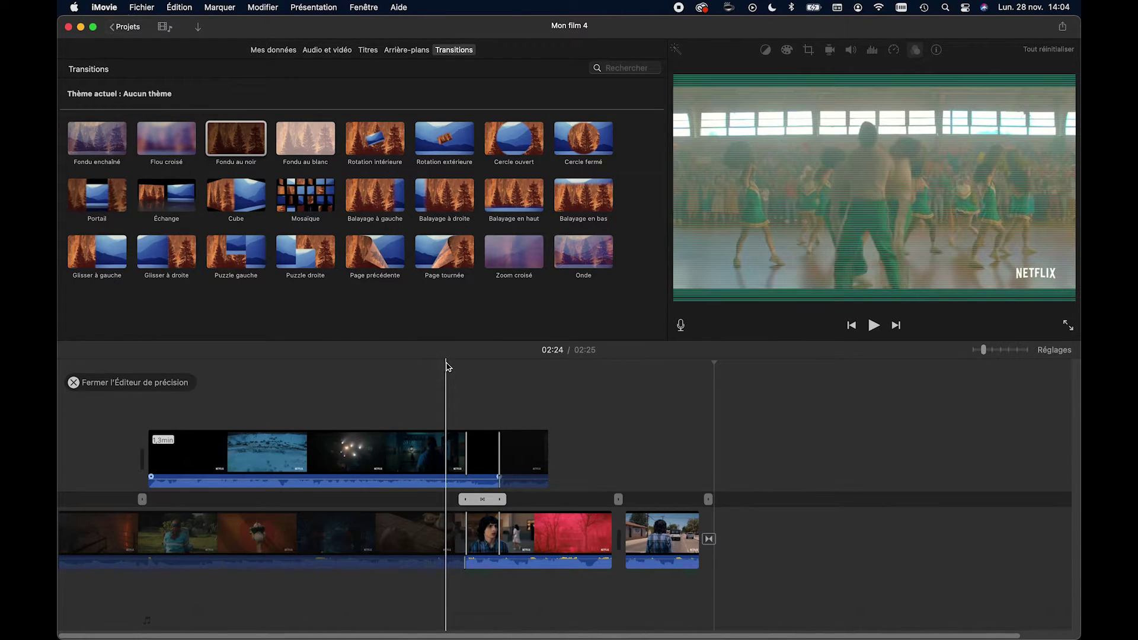
{"action": "key", "text": "Escape"}
{"action": "left_click", "coordinate": [448, 366]}
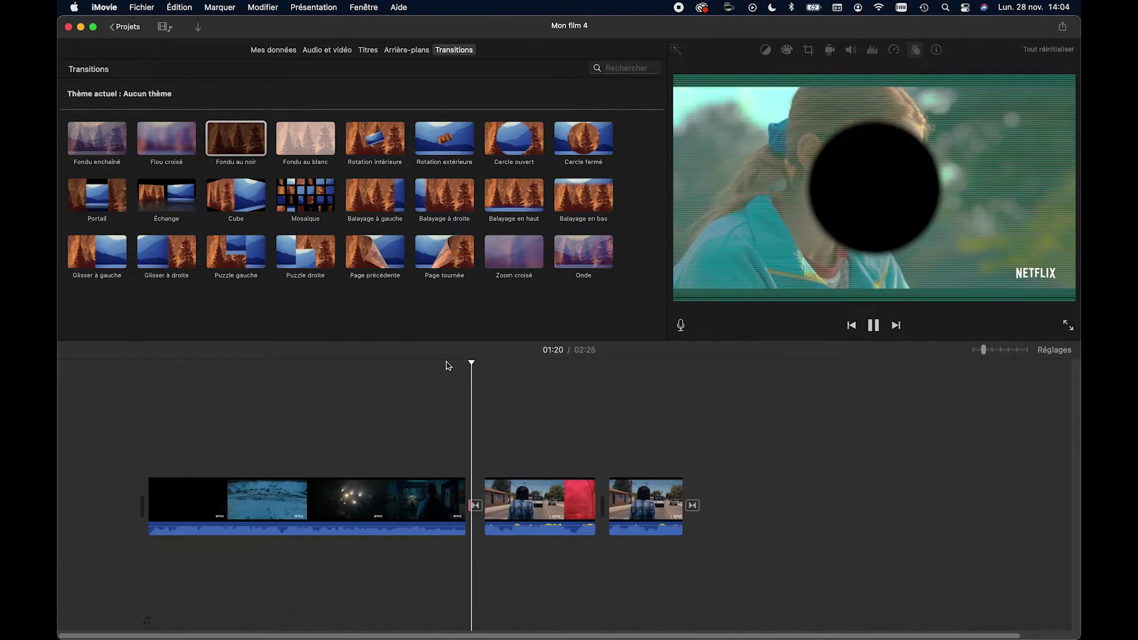
{"action": "key", "text": "space"}
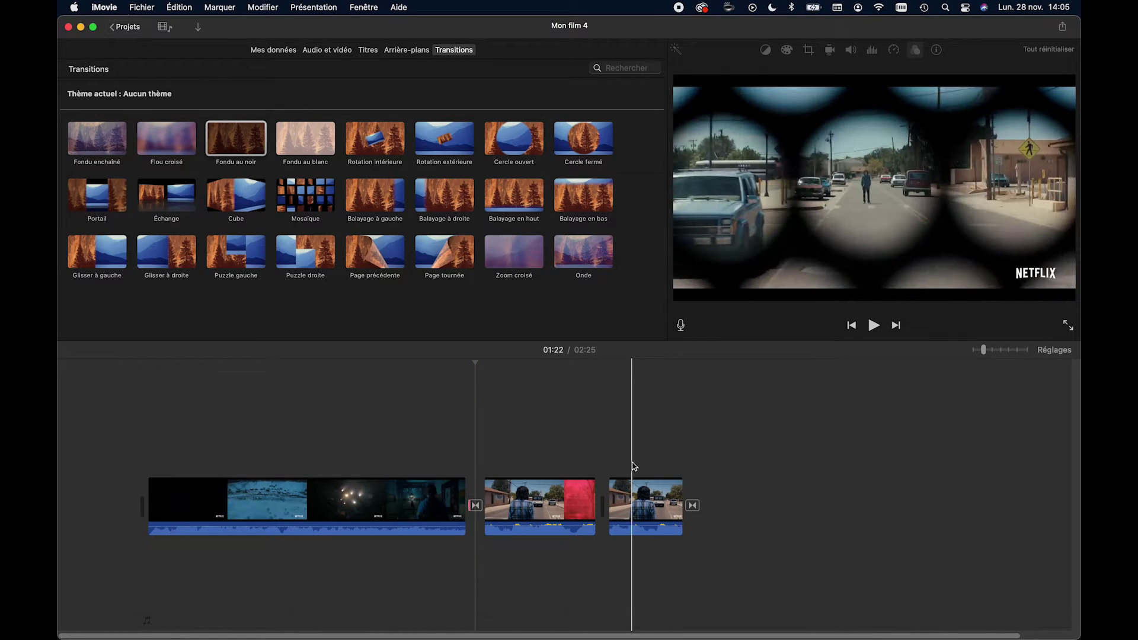
Step: Browse the available titles and add "Lumières Boogie" as a 4-second title before the first clip
{"action": "left_click", "coordinate": [656, 495]}
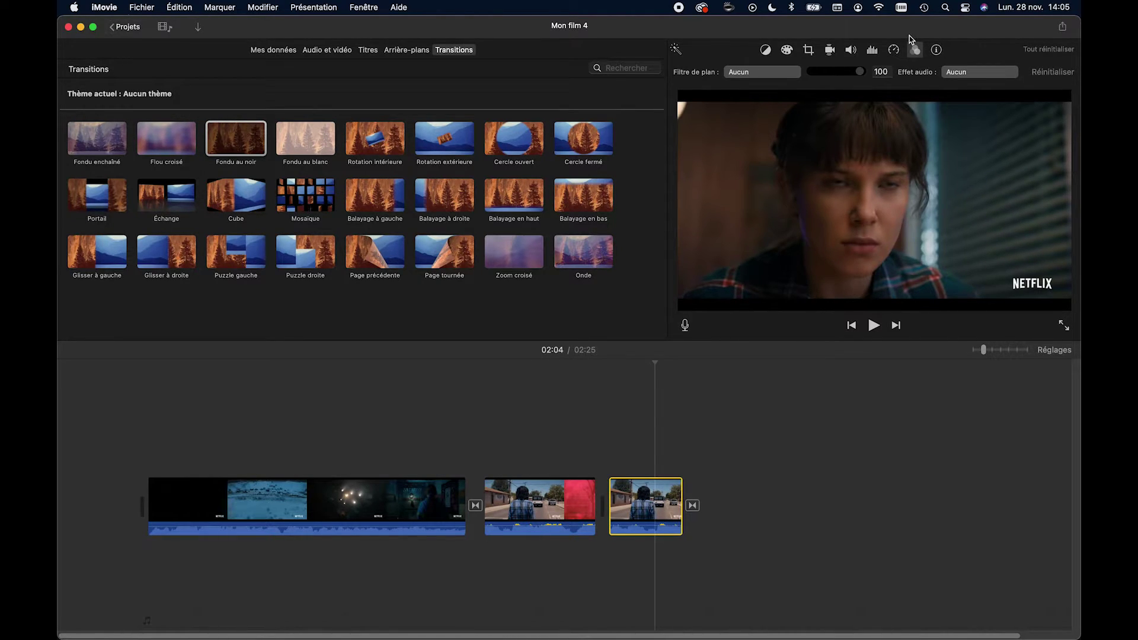
{"action": "left_click", "coordinate": [367, 52]}
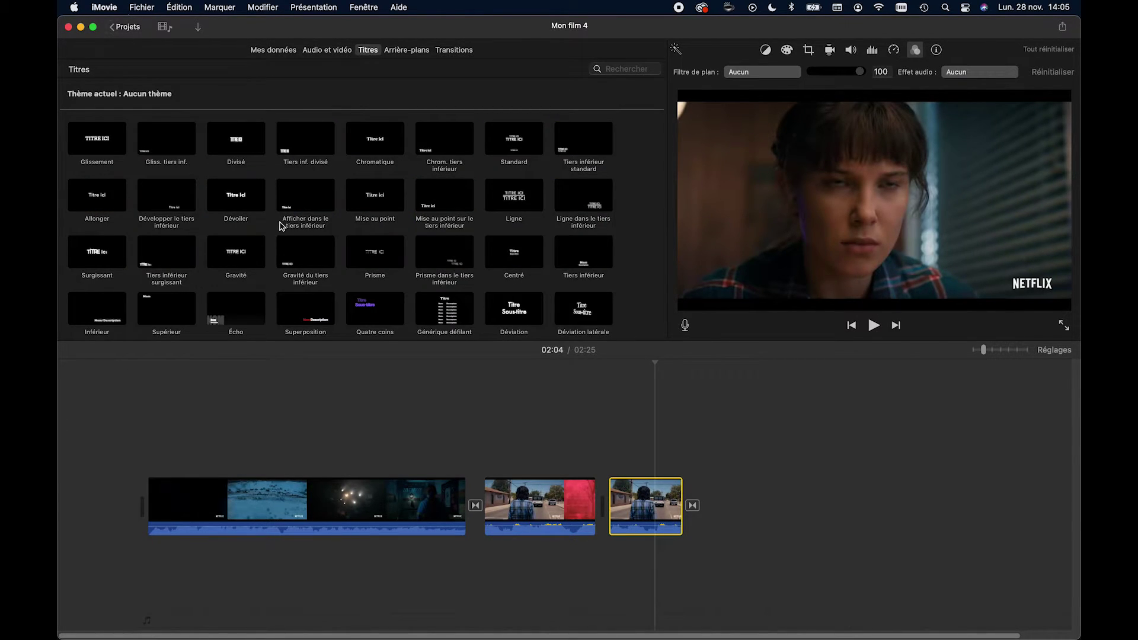
{"action": "scroll", "coordinate": [249, 243], "scroll_direction": "down", "scroll_amount": 5}
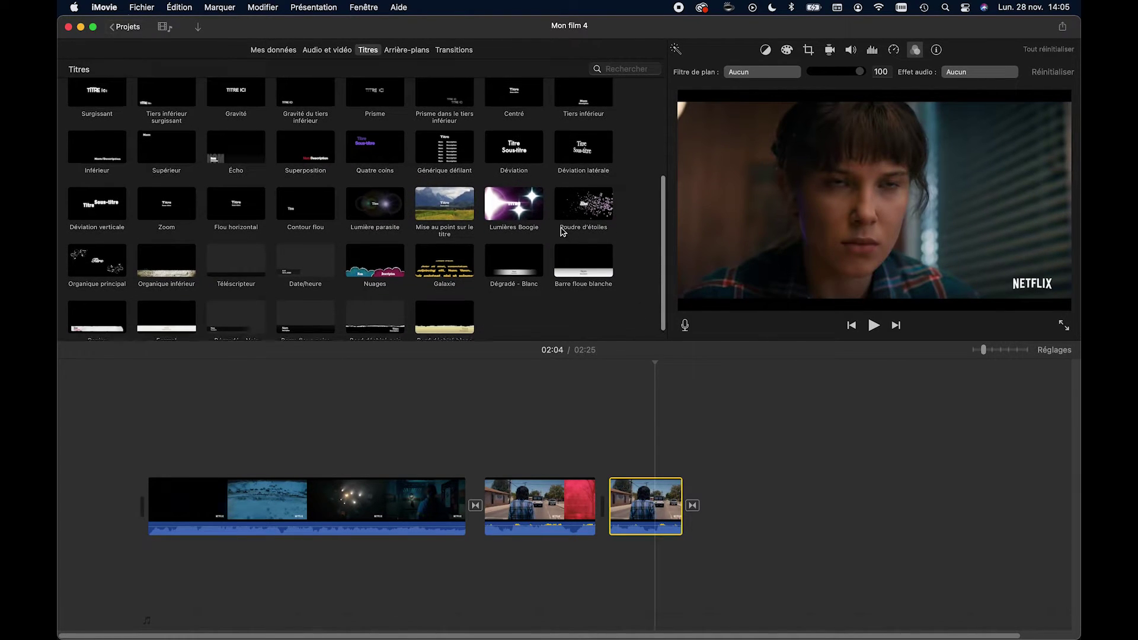
{"action": "scroll", "coordinate": [477, 245], "scroll_direction": "up", "scroll_amount": 1}
{"action": "left_click_drag", "start_coordinate": [499, 243], "coordinate": [151, 534]}
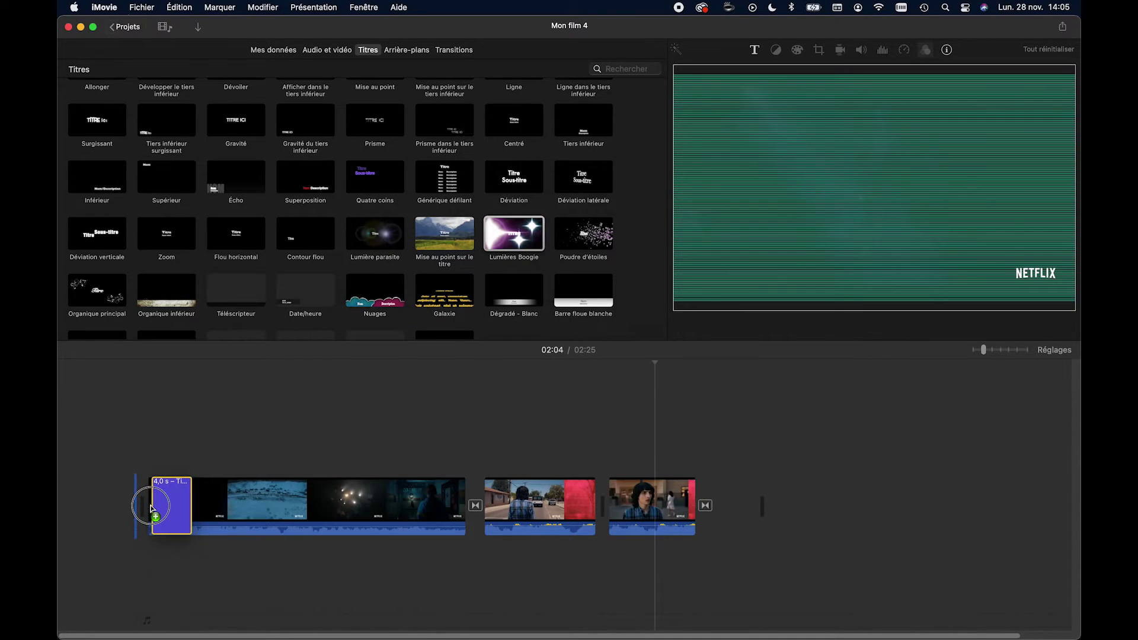
Step: Replace the placeholder text of the opening "Lumières Boogie" title with "Vidéo 1"
{"action": "left_click", "coordinate": [163, 496]}
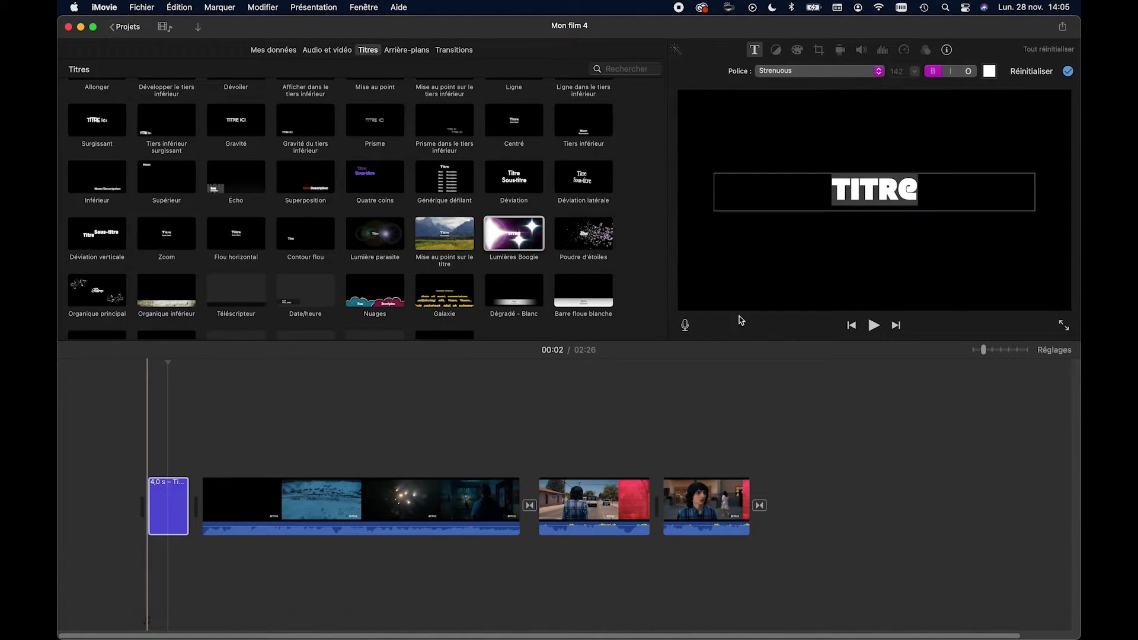
{"action": "double_click", "coordinate": [862, 197]}
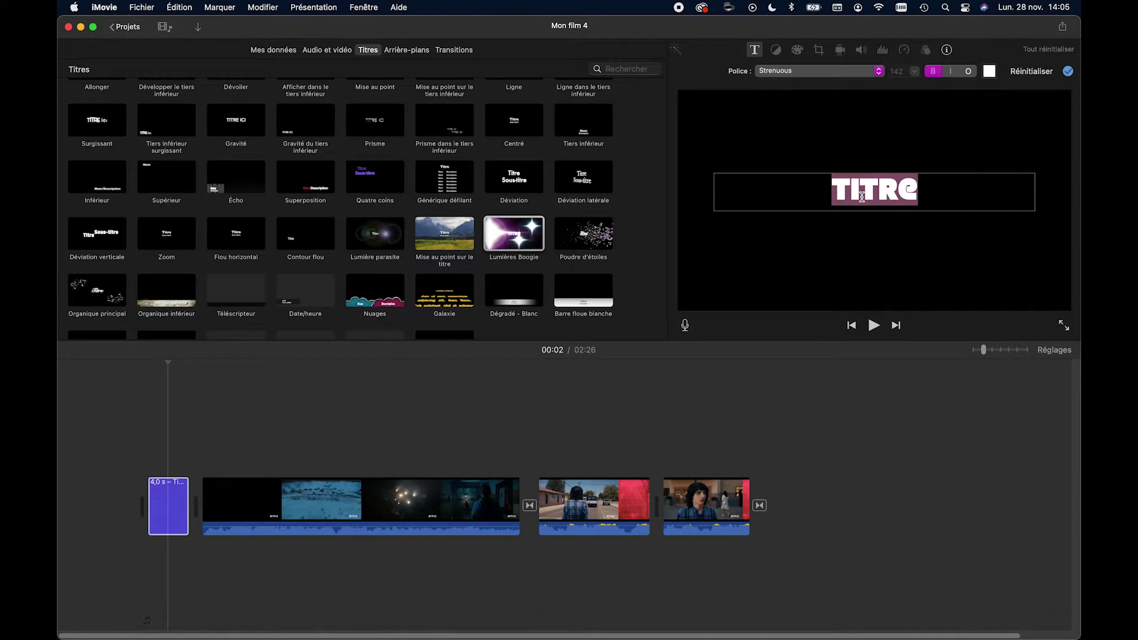
{"action": "type", "text": "Vidéo 1"}
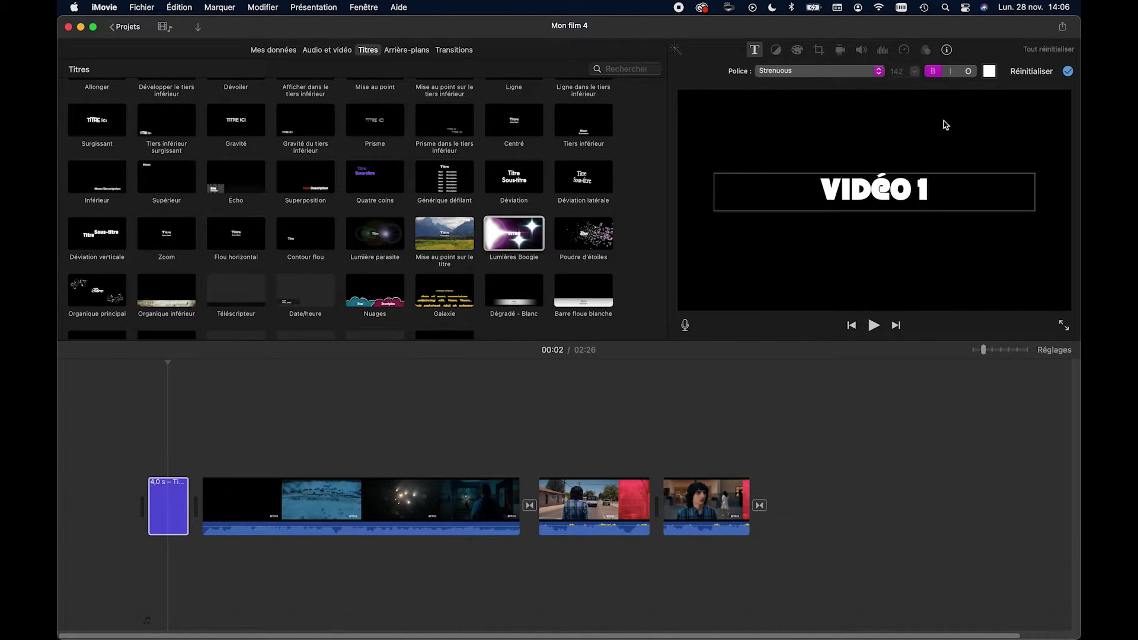
Step: Format the "Vidéo 1" title text in the bold Noteworthy font and colour it red
{"action": "triple_click", "coordinate": [867, 193]}
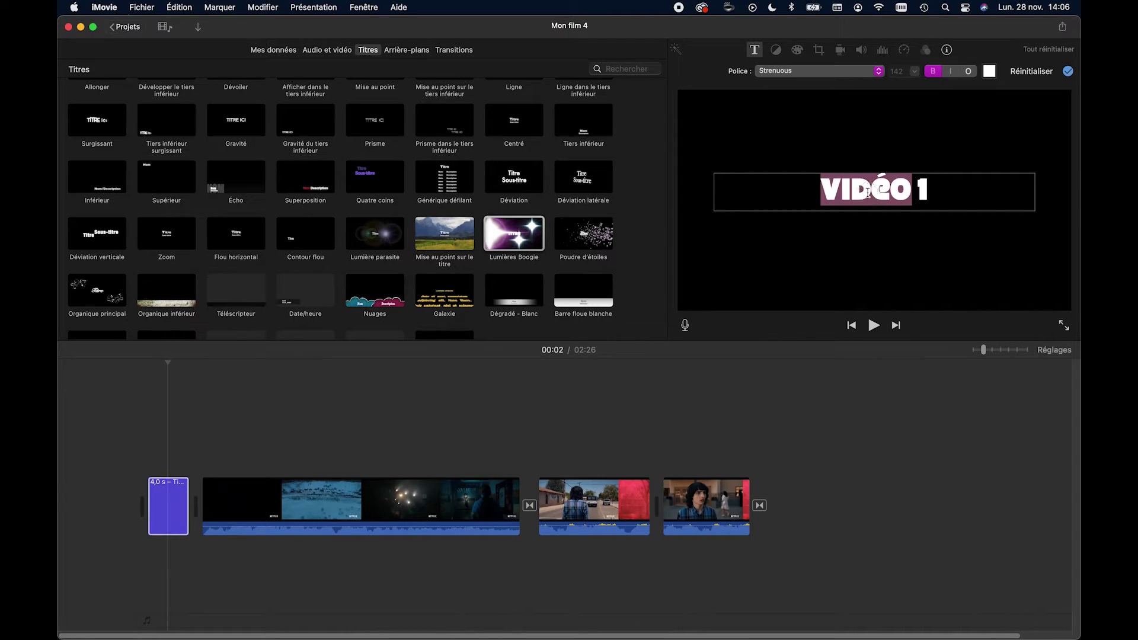
{"action": "left_click", "coordinate": [877, 71]}
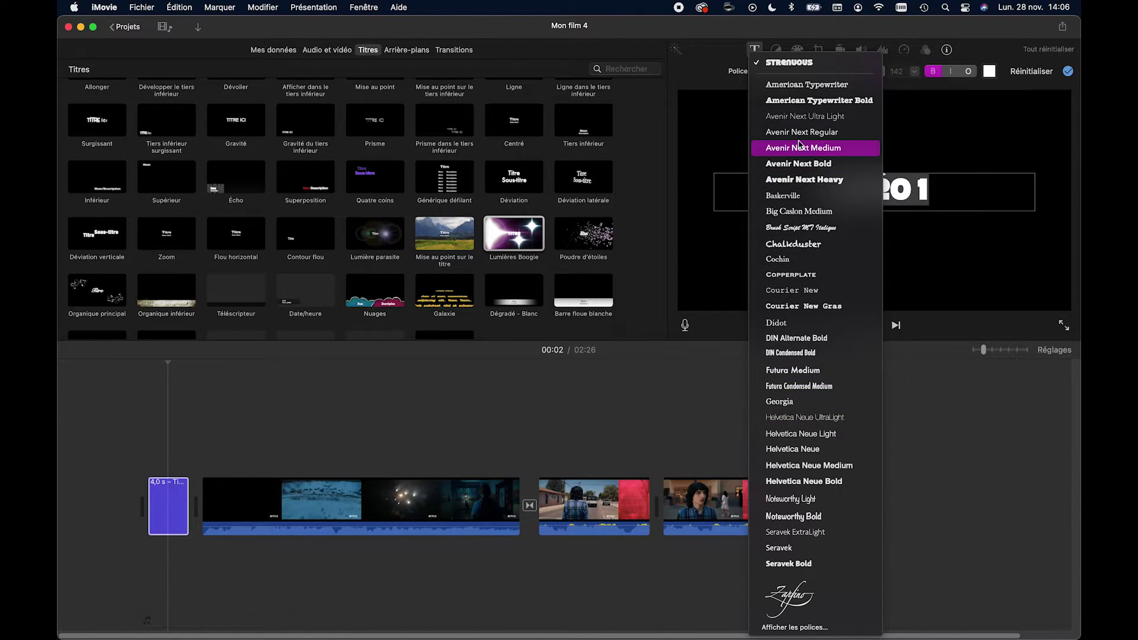
{"action": "left_click", "coordinate": [829, 498]}
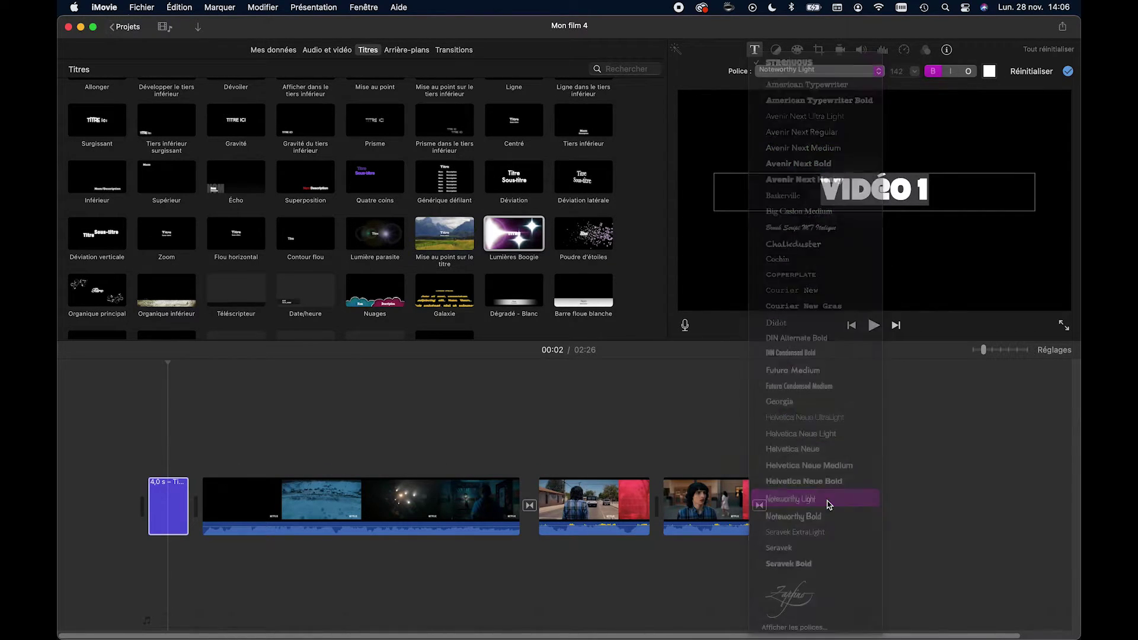
{"action": "left_click", "coordinate": [933, 72]}
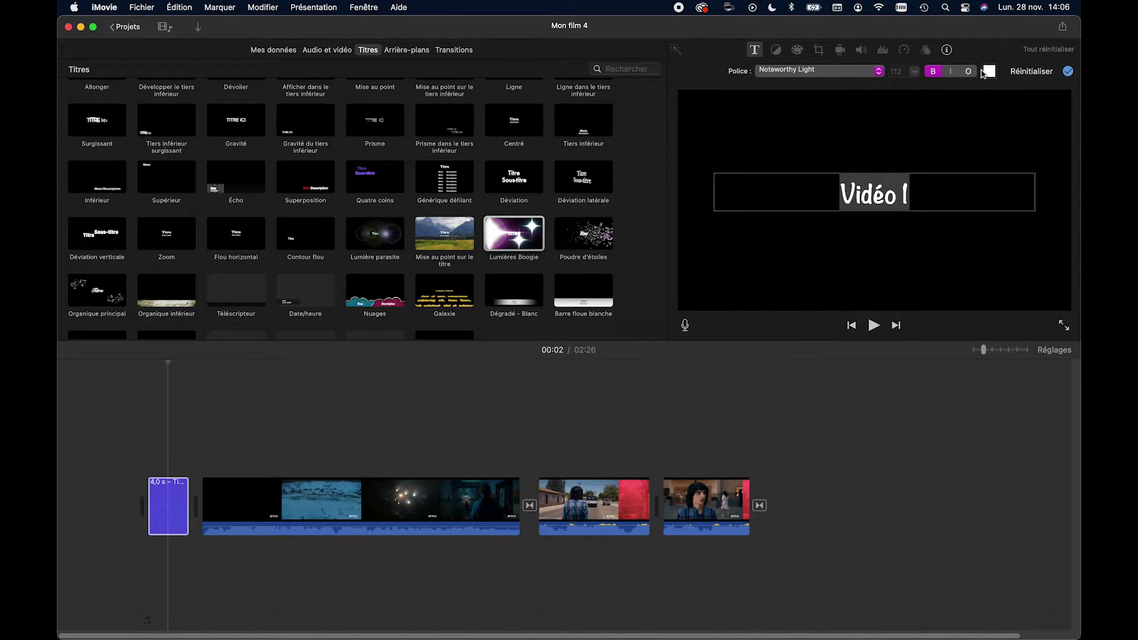
{"action": "left_click", "coordinate": [988, 71]}
{"action": "left_click", "coordinate": [295, 500]}
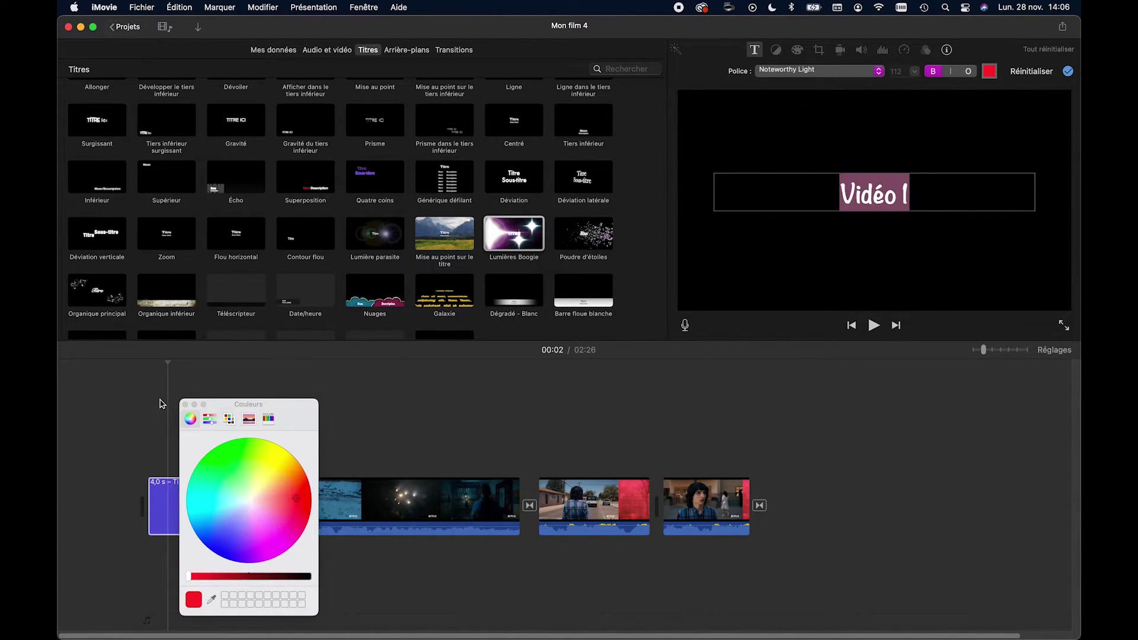
{"action": "left_click", "coordinate": [185, 405]}
{"action": "left_click", "coordinate": [822, 188]}
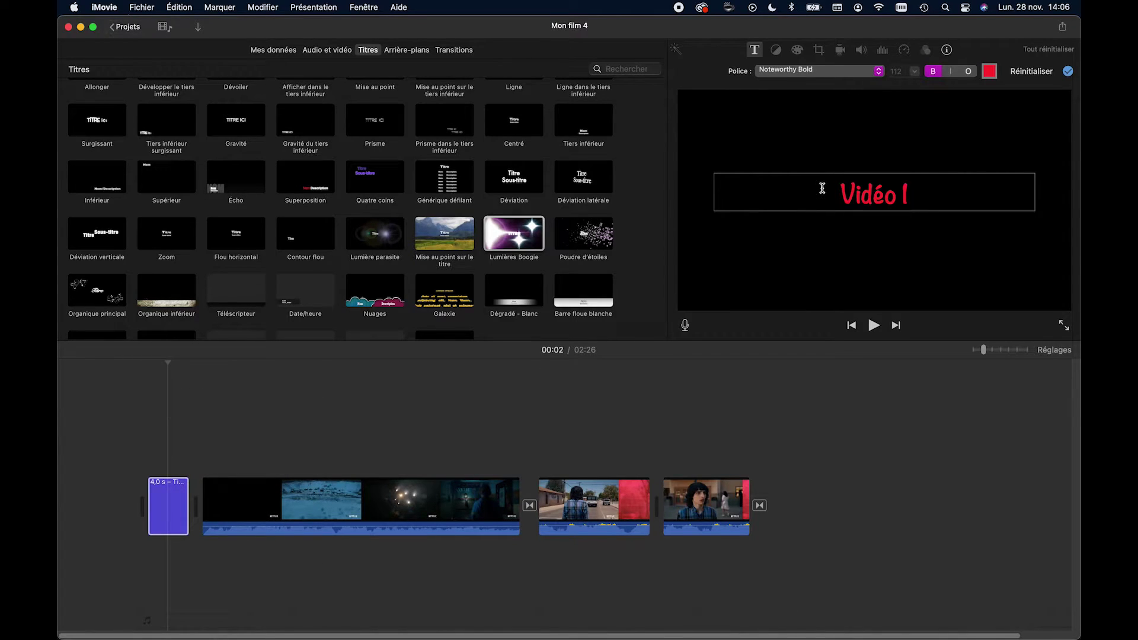
Step: Try the outline style on the "Vidéo 1" title text
{"action": "left_click", "coordinate": [966, 72]}
{"action": "left_click", "coordinate": [968, 72]}
{"action": "triple_click", "coordinate": [855, 192]}
{"action": "left_click", "coordinate": [496, 408]}
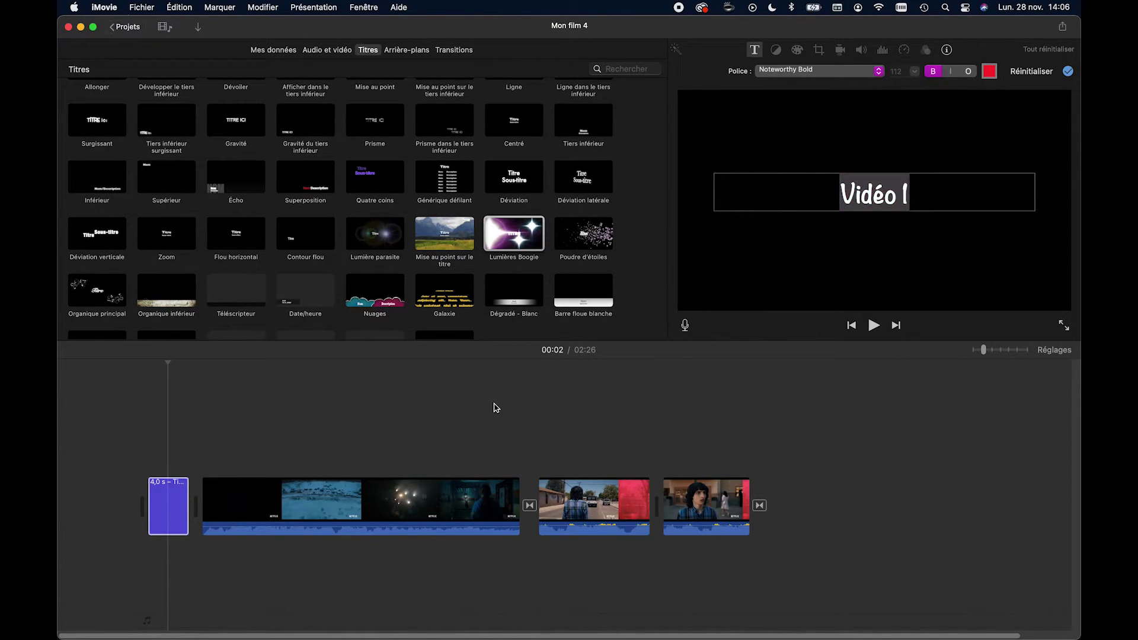
Step: Play the opening "Vidéo 1" title from the start of the film to check its animation
{"action": "left_click", "coordinate": [152, 362]}
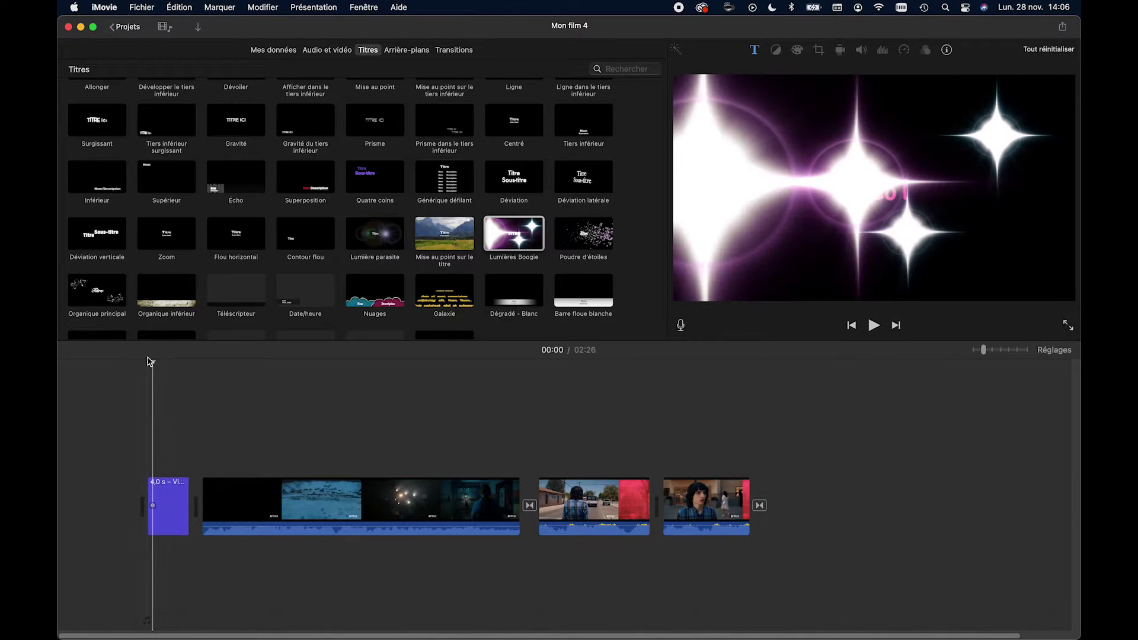
{"action": "key", "text": "space"}
{"action": "left_click", "coordinate": [139, 358]}
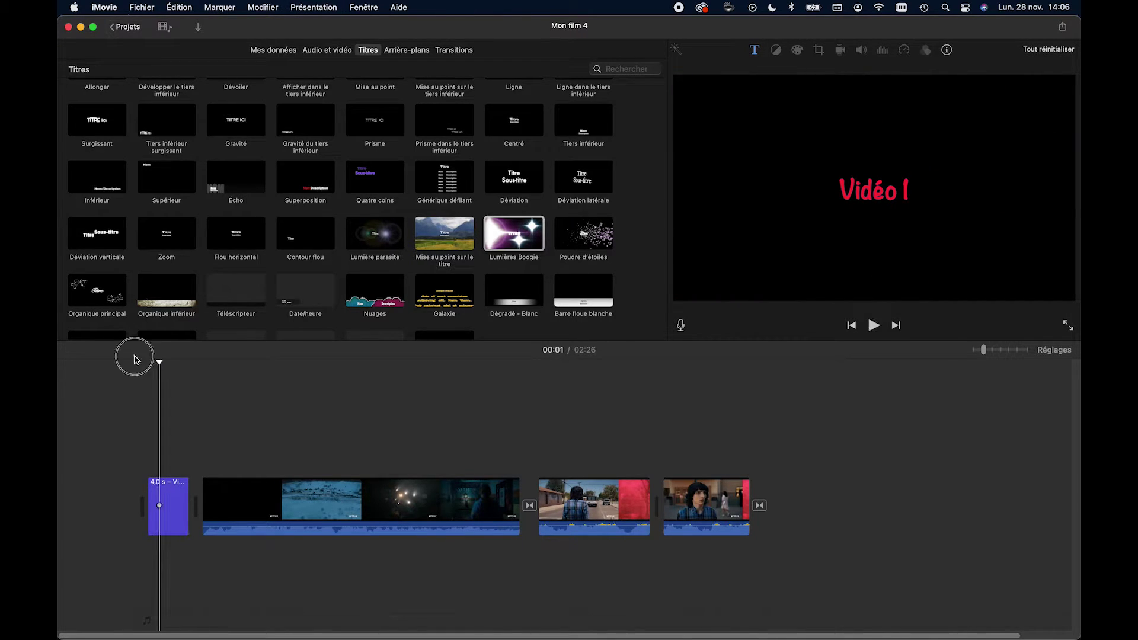
{"action": "left_click", "coordinate": [159, 362]}
{"action": "left_click", "coordinate": [157, 363]}
{"action": "left_click_drag", "start_coordinate": [157, 363], "coordinate": [141, 363]}
{"action": "key", "text": "space"}
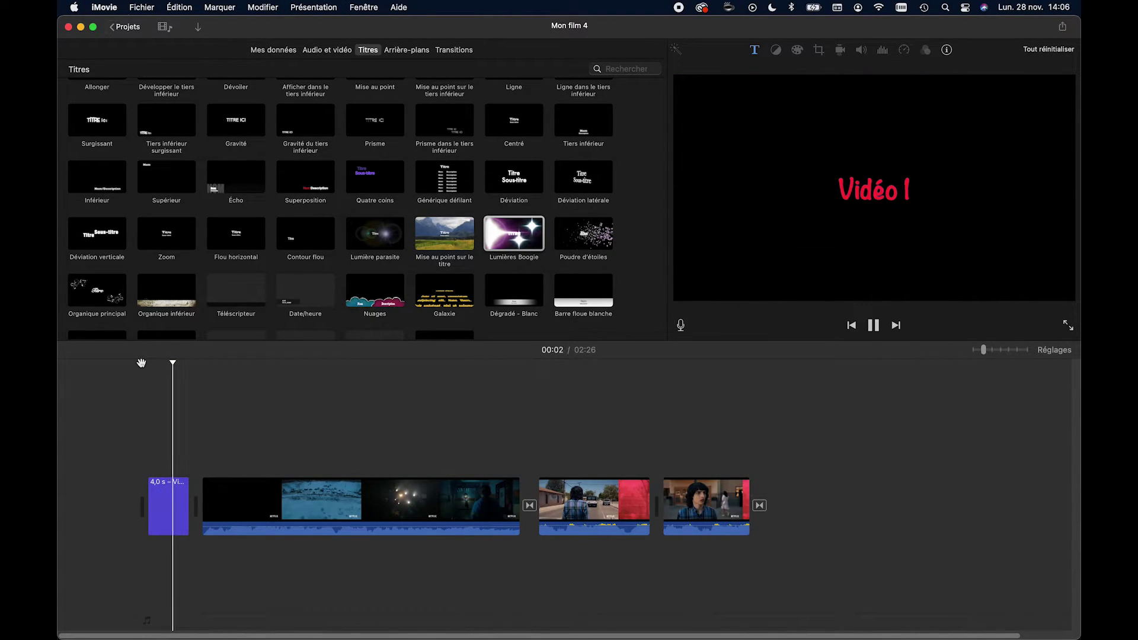
{"action": "key", "text": "space"}
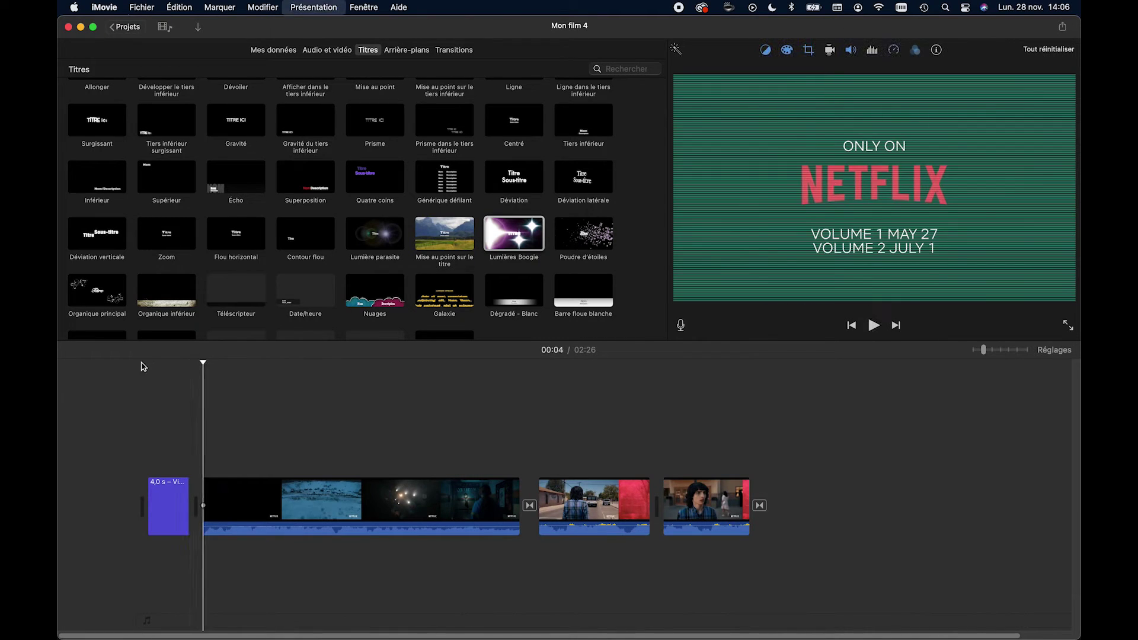
Step: Add a "Prisme" title between the opening title and the first clip, with the text "VIDÉO 1 POUR SÉRIE"
{"action": "scroll", "coordinate": [356, 261], "scroll_direction": "up", "scroll_amount": 3}
{"action": "left_click_drag", "start_coordinate": [366, 197], "coordinate": [198, 487]}
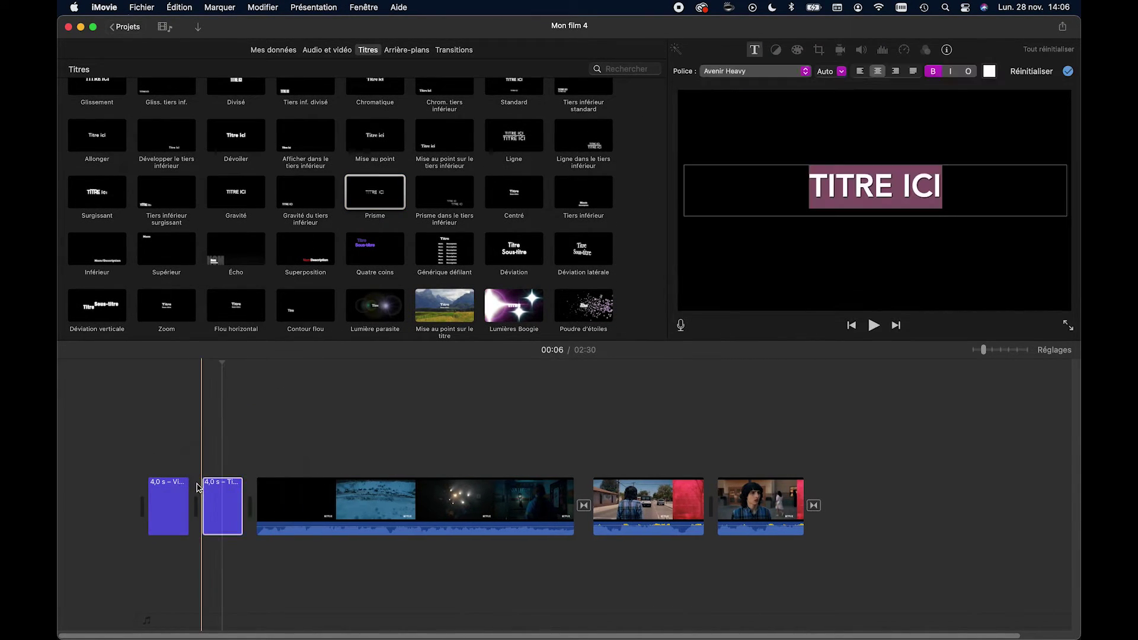
{"action": "key", "text": "space"}
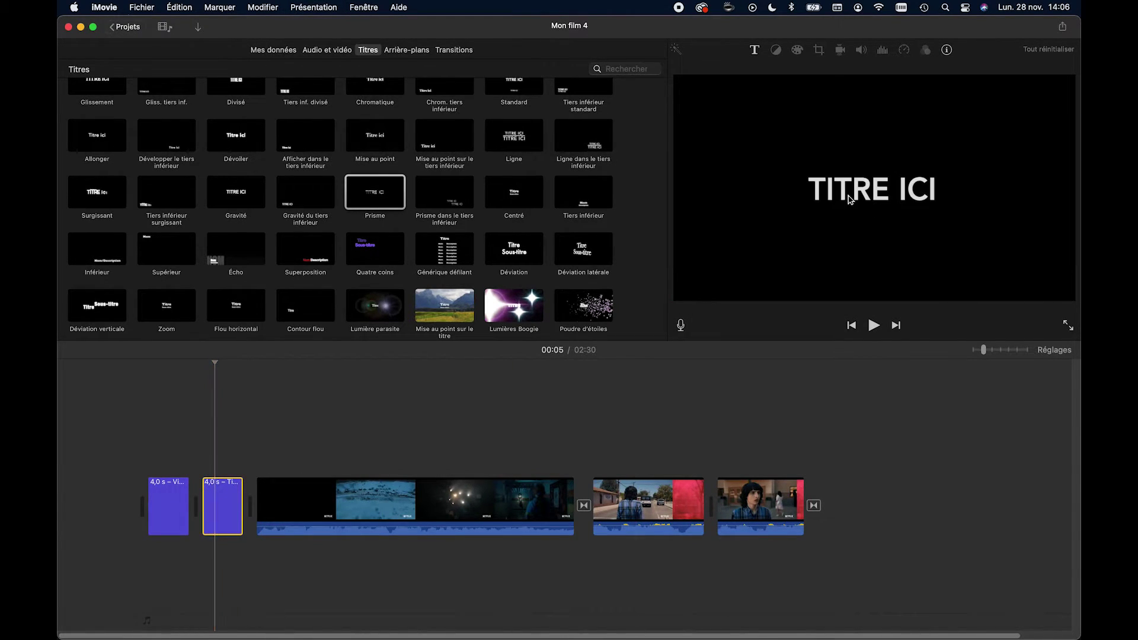
{"action": "left_click", "coordinate": [849, 187]}
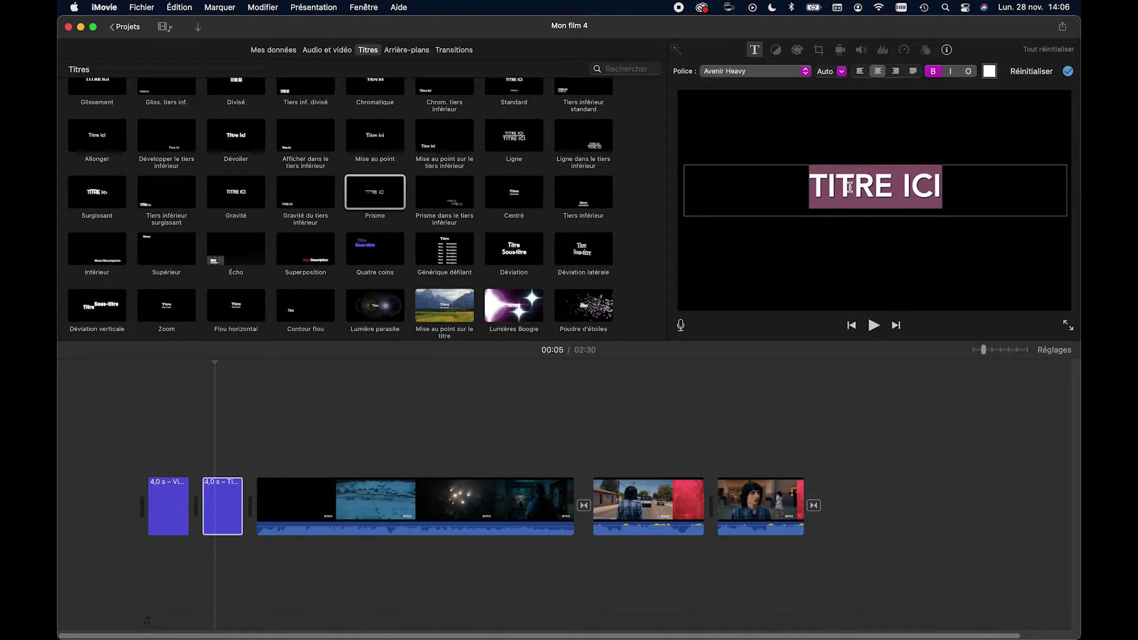
{"action": "type", "text": "VIDÉO 1"}
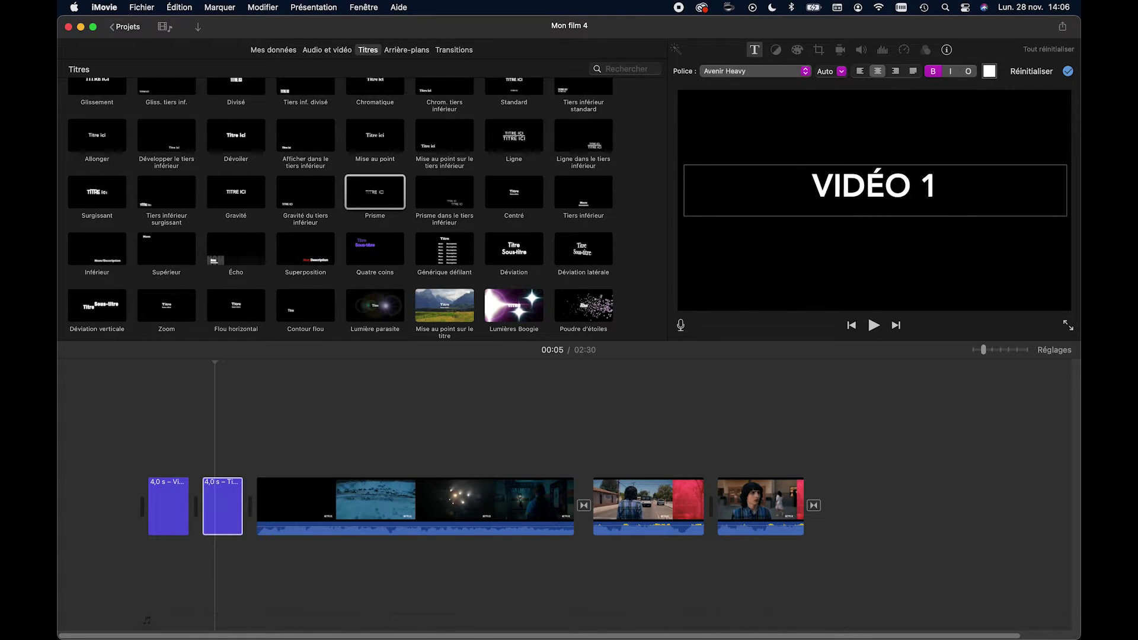
{"action": "type", "text": " POUR SÉRIE"}
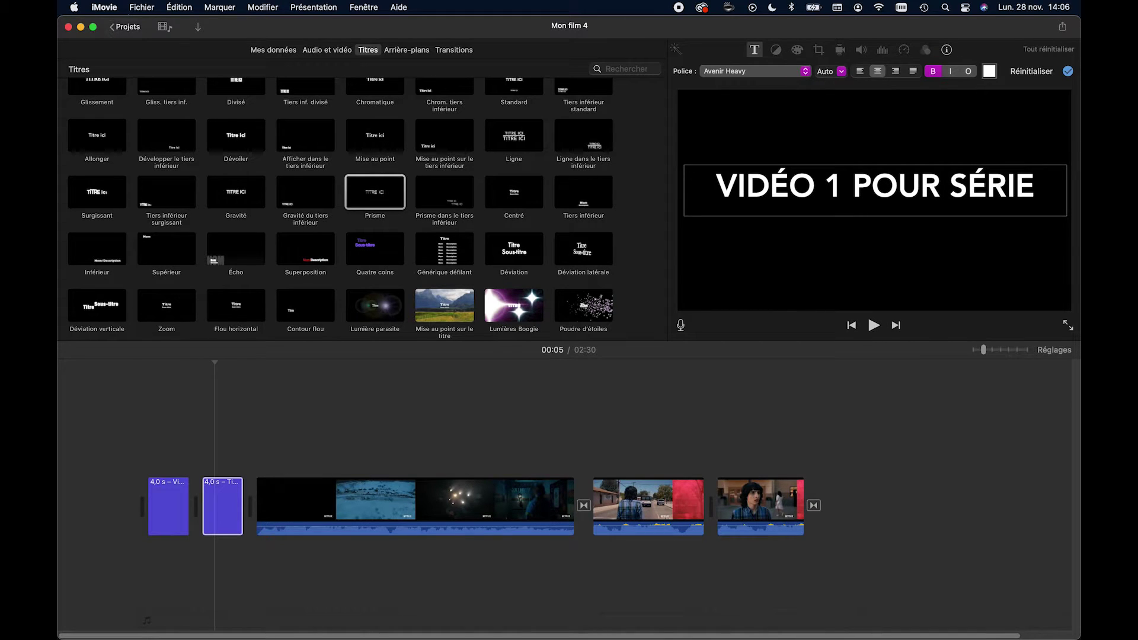
Step: Format the "VIDÉO 1 POUR SÉRIE" text in Avenir Next Bold, yellow, at size 124
{"action": "key", "text": "super+a"}
{"action": "left_click", "coordinate": [806, 71]}
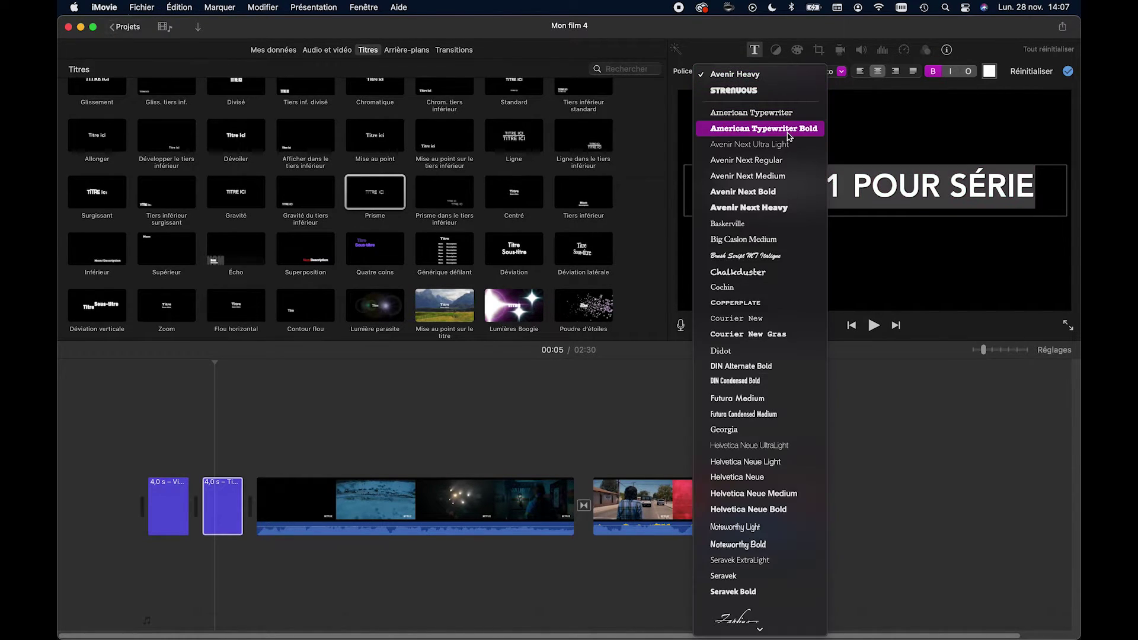
{"action": "left_click", "coordinate": [790, 194]}
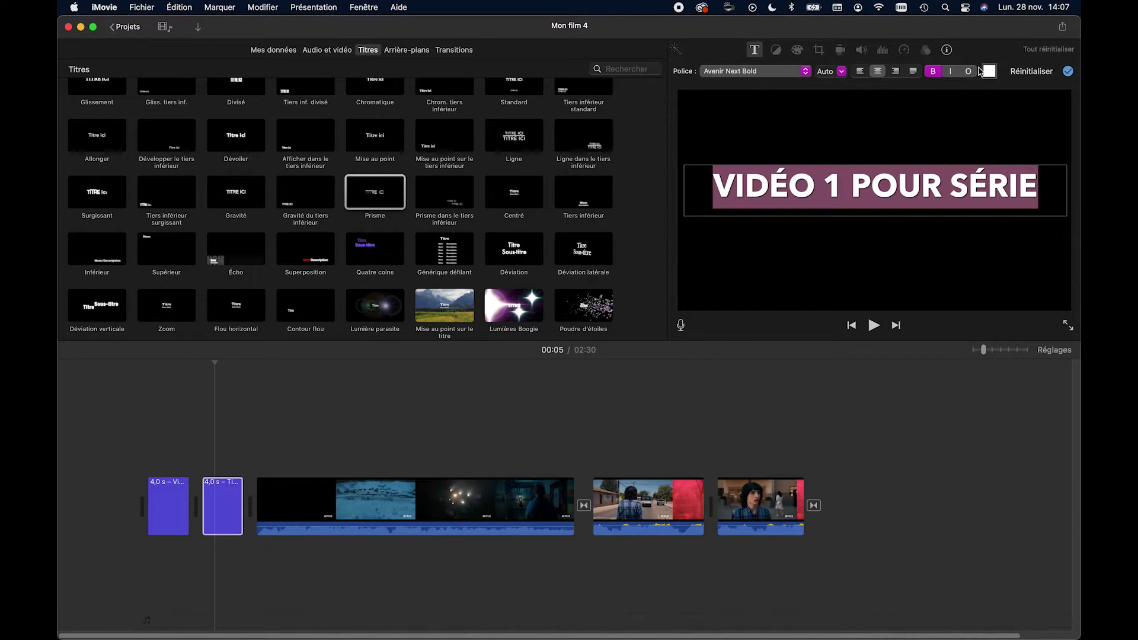
{"action": "left_click", "coordinate": [988, 71]}
{"action": "left_click", "coordinate": [273, 472]}
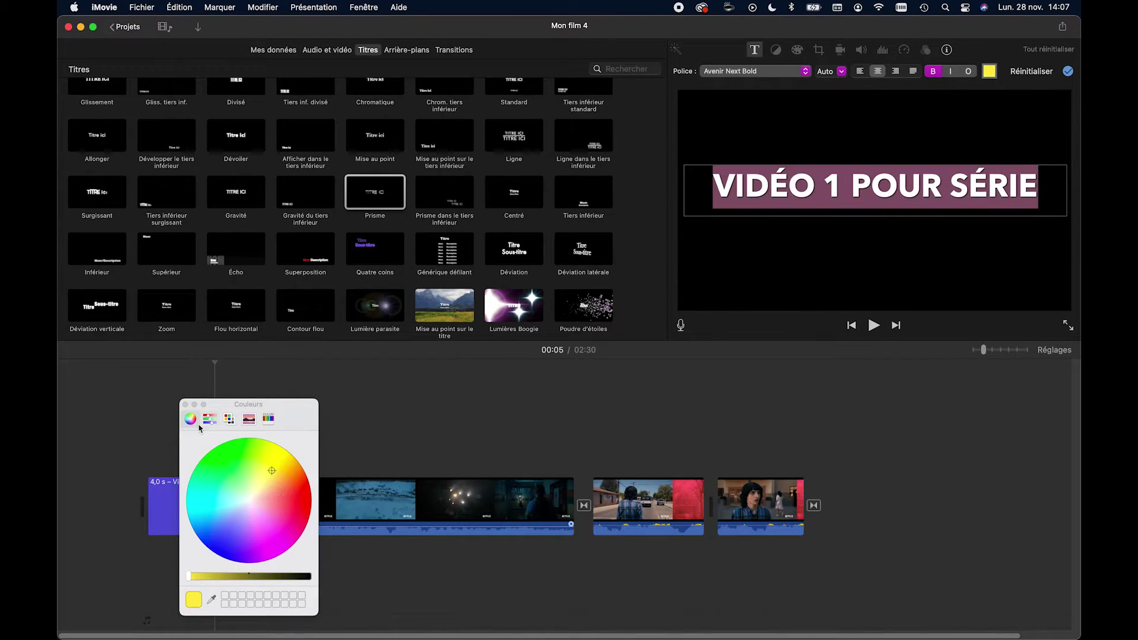
{"action": "left_click", "coordinate": [184, 405]}
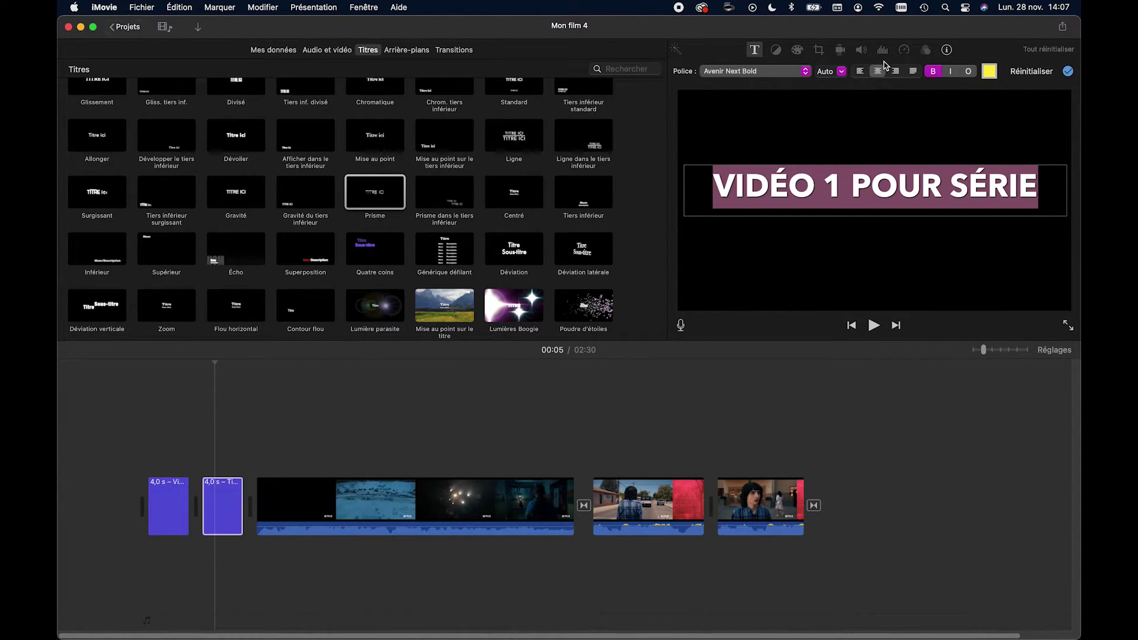
{"action": "left_click", "coordinate": [840, 72]}
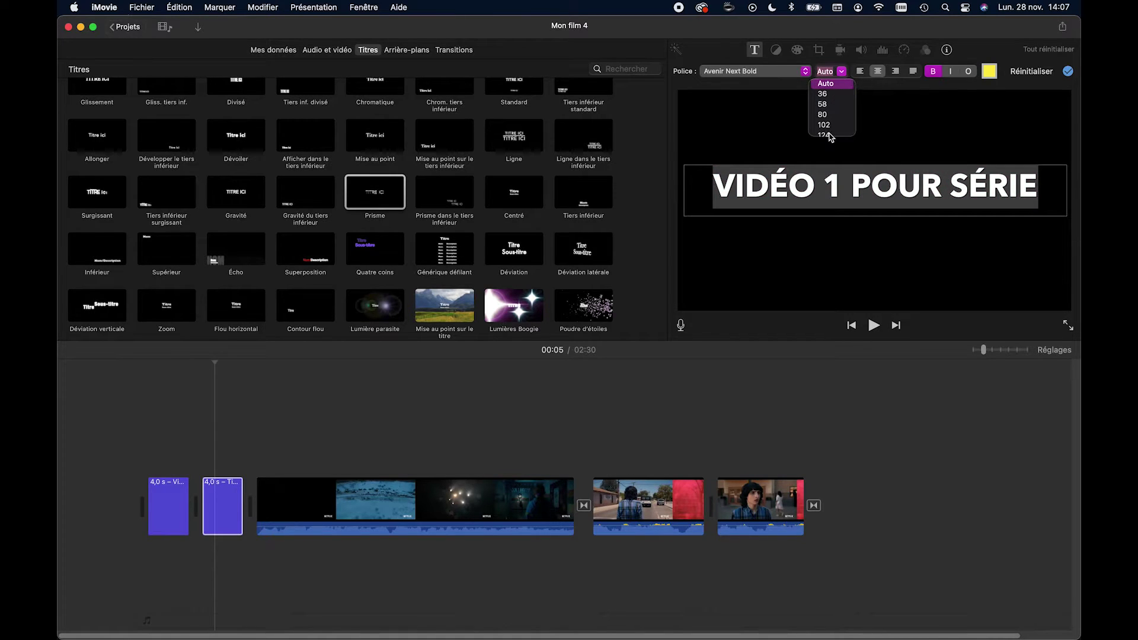
{"action": "scroll", "coordinate": [830, 137], "scroll_direction": "down", "scroll_amount": 2}
{"action": "left_click", "coordinate": [824, 109]}
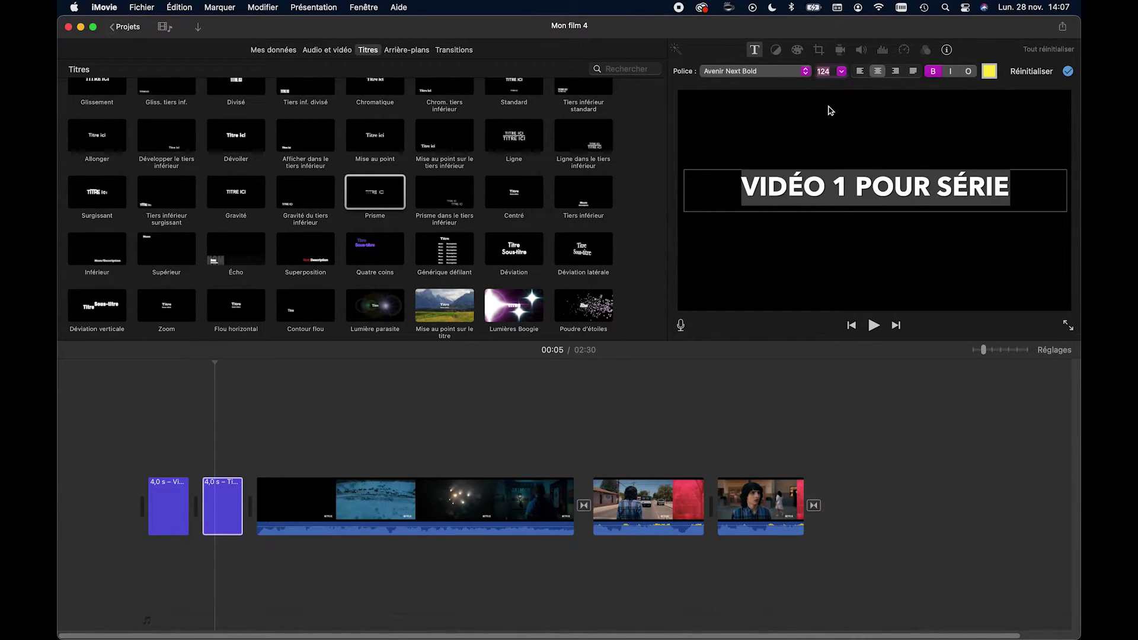
Step: Play the "Prisme" title from its beginning to check its animation
{"action": "scroll", "coordinate": [374, 199], "scroll_direction": "up", "scroll_amount": 2}
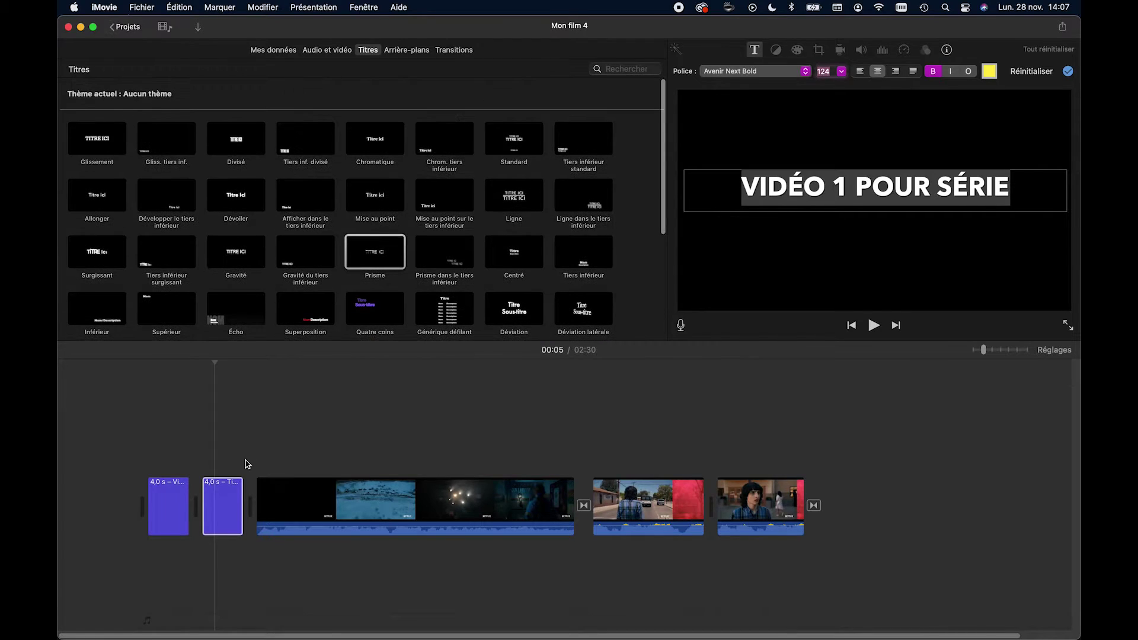
{"action": "left_click", "coordinate": [193, 361]}
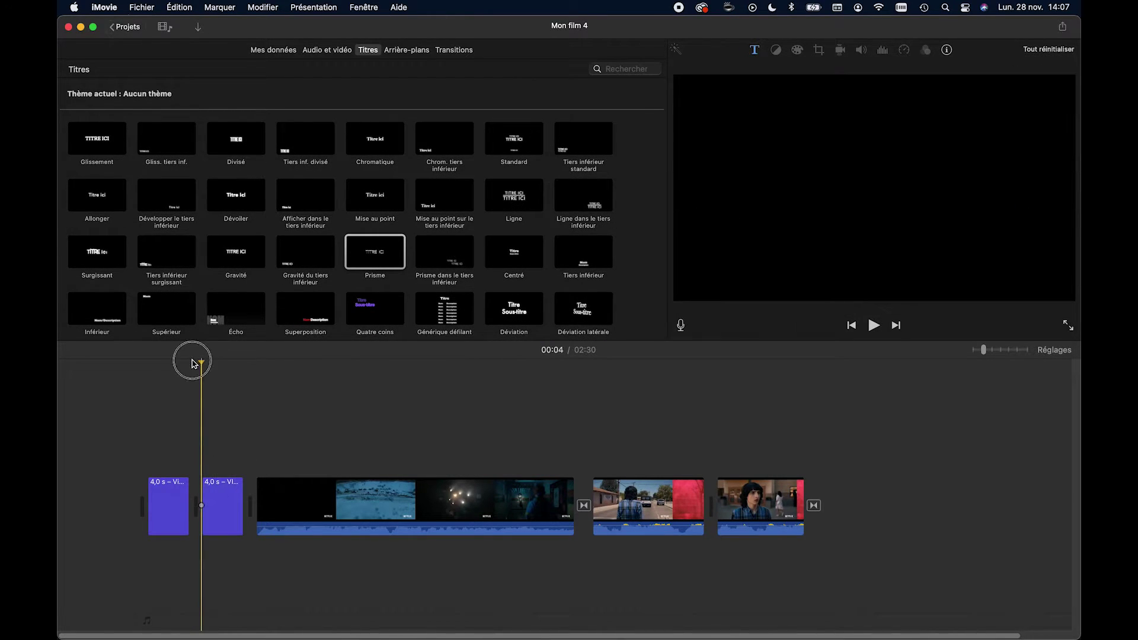
{"action": "key", "text": "space"}
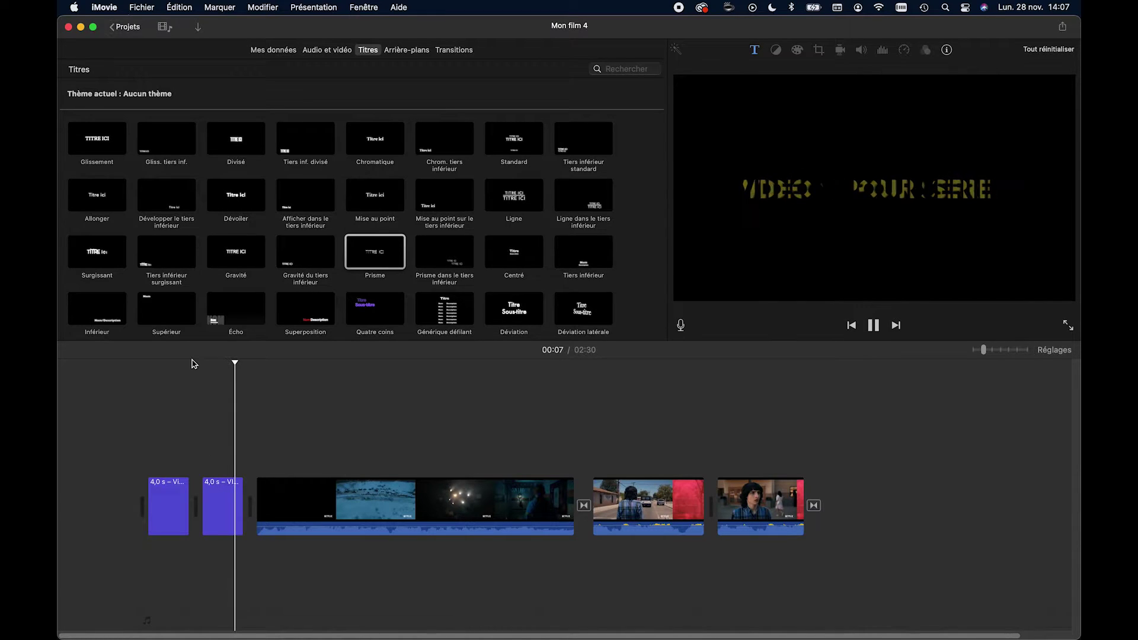
{"action": "left_click", "coordinate": [212, 503]}
{"action": "key", "text": "space"}
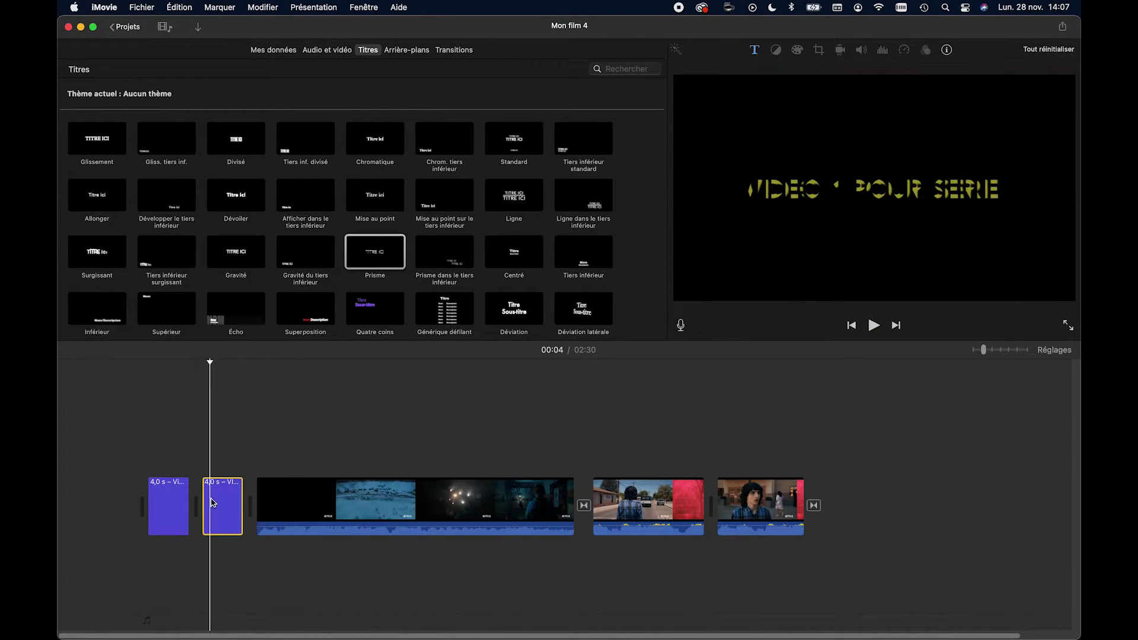
Step: Extend the "Prisme" title in the timeline to 11.6 seconds and play it from its beginning
{"action": "left_click_drag", "start_coordinate": [242, 503], "coordinate": [300, 502]}
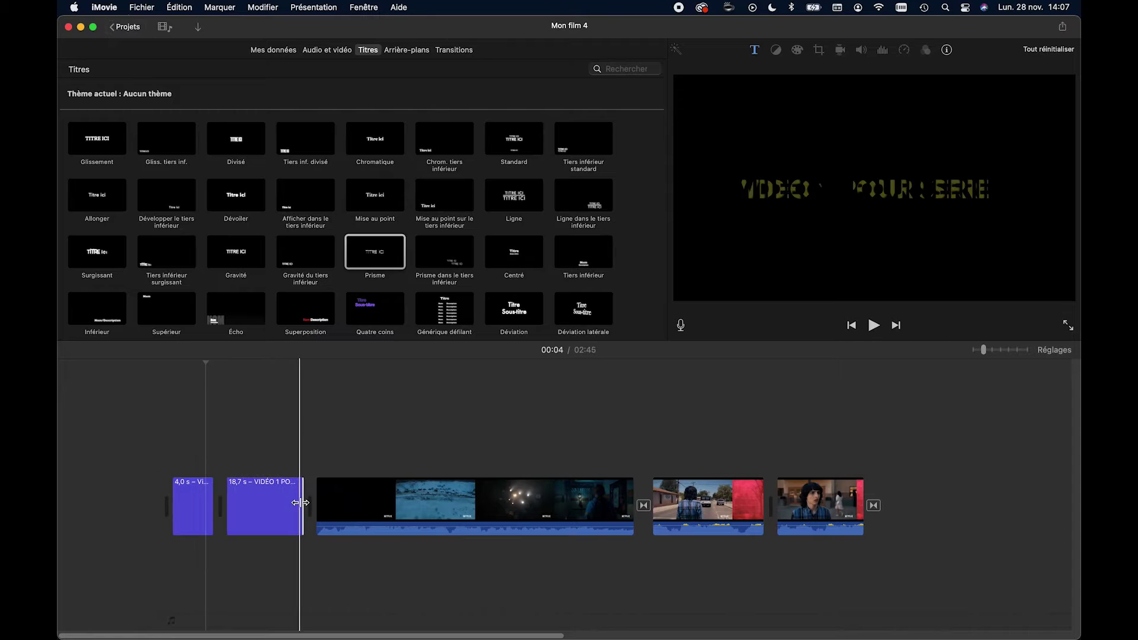
{"action": "left_click_drag", "start_coordinate": [227, 361], "coordinate": [224, 362]}
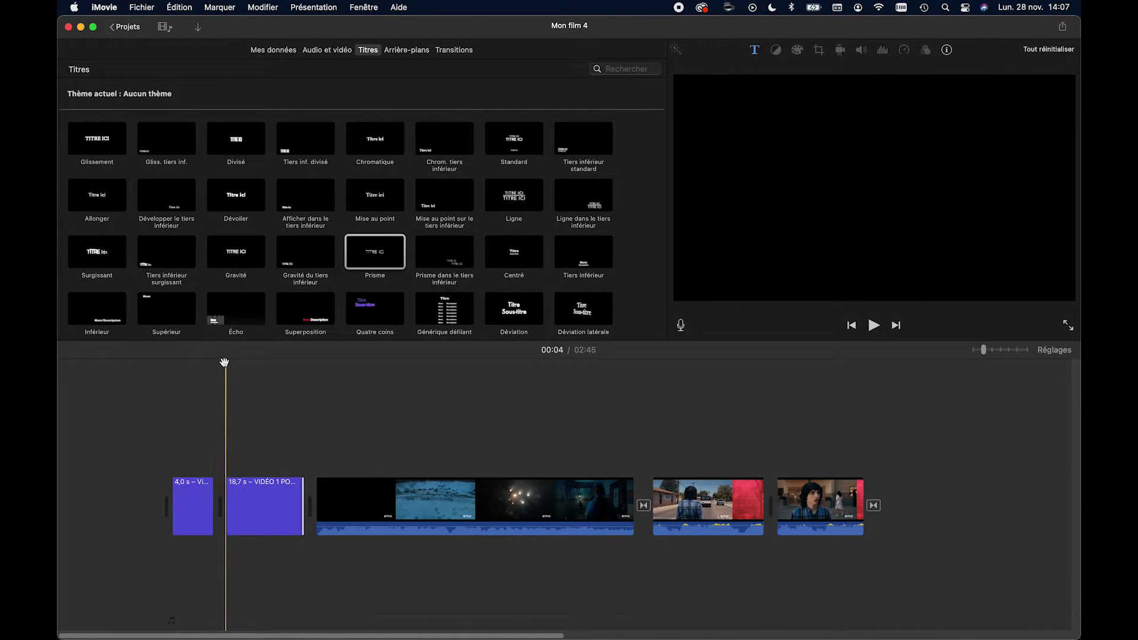
{"action": "left_click_drag", "start_coordinate": [301, 503], "coordinate": [273, 517]}
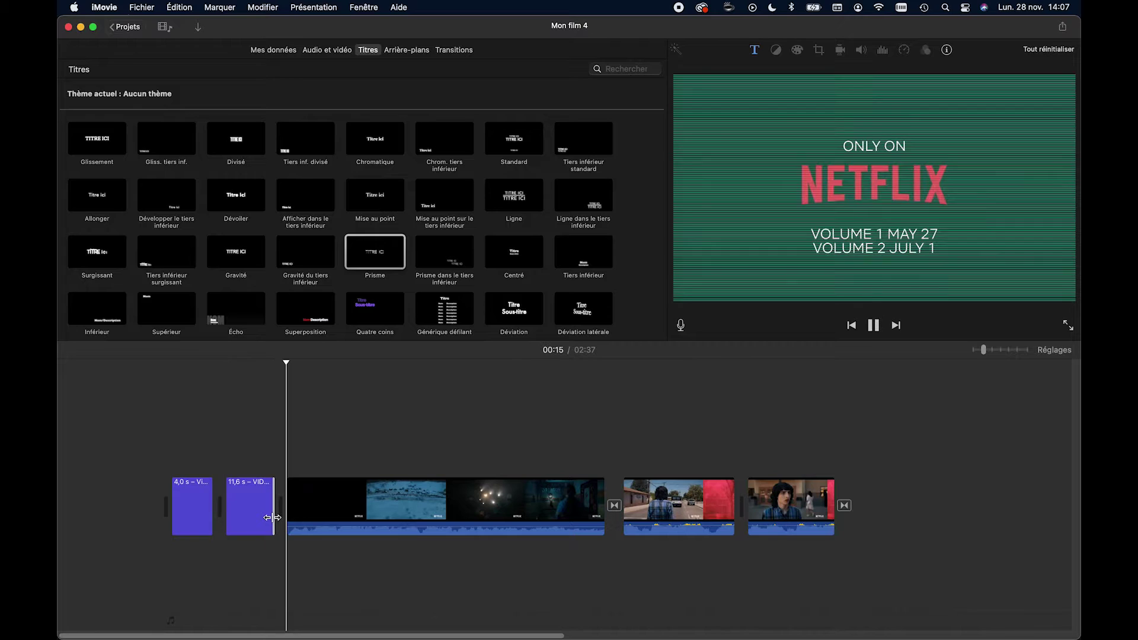
{"action": "left_click", "coordinate": [221, 361]}
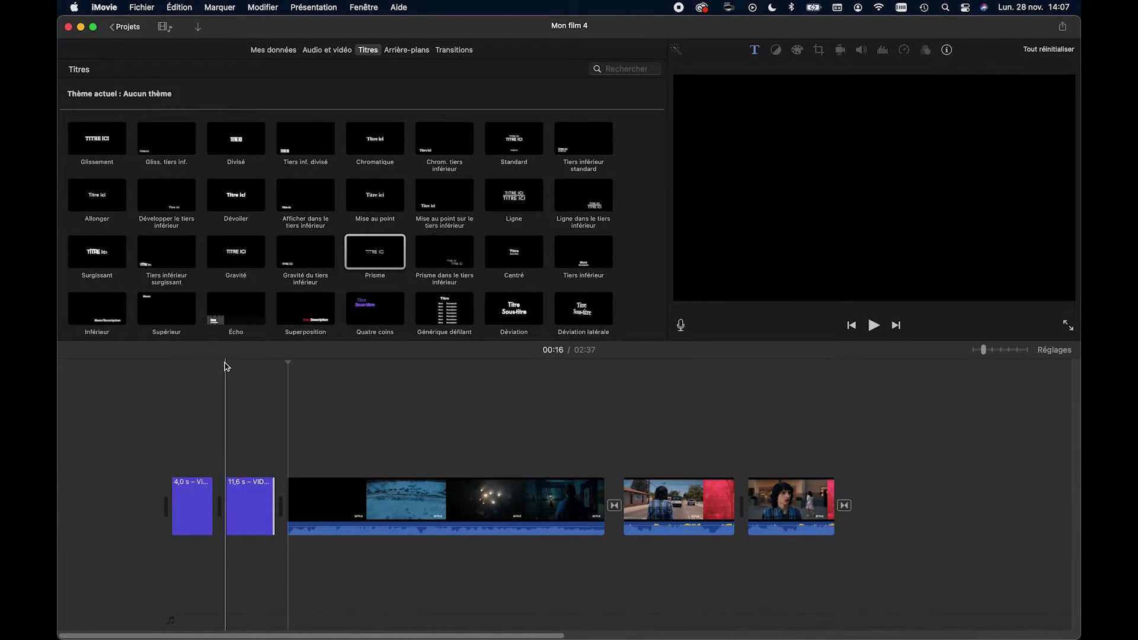
{"action": "key", "text": "space"}
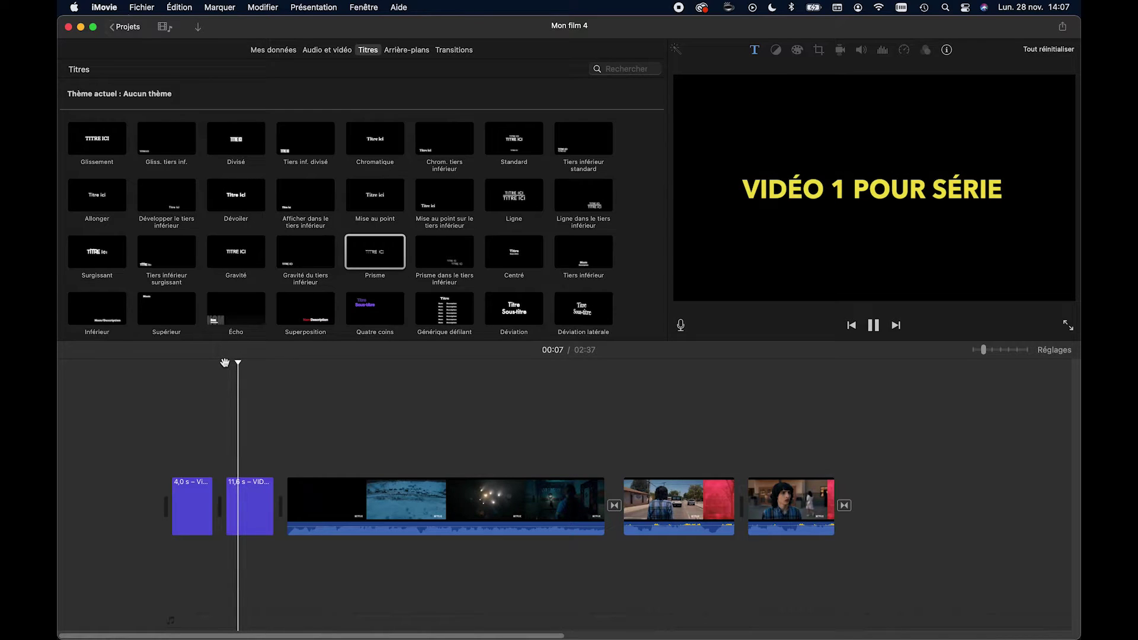
{"action": "left_click", "coordinate": [251, 489]}
{"action": "right_click", "coordinate": [251, 490]}
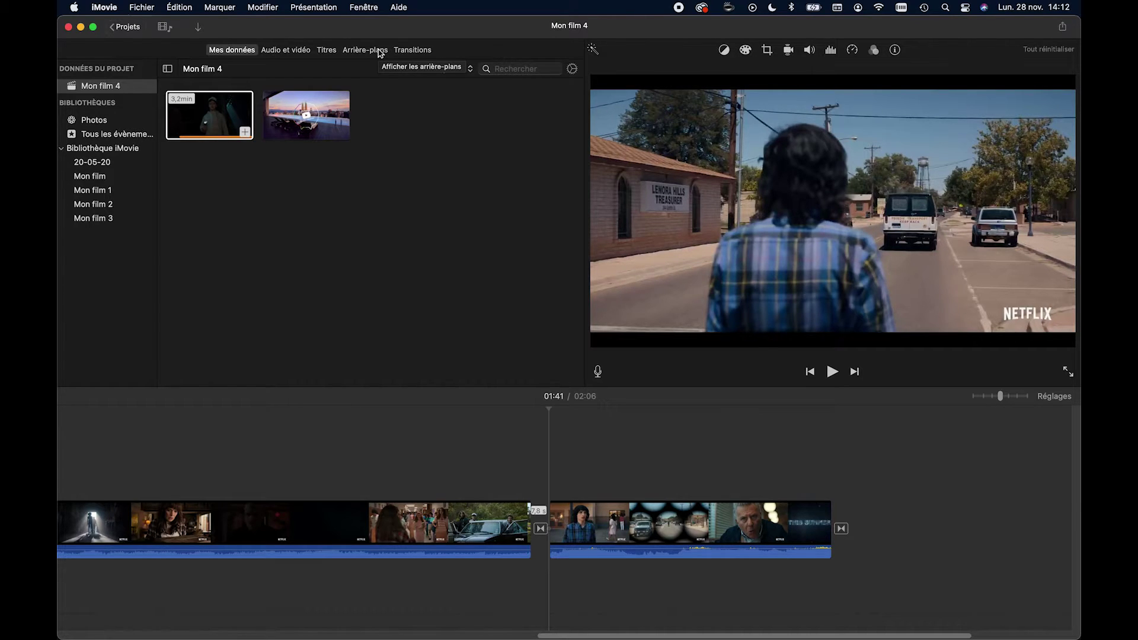
Step: Look through the available backgrounds, from the globes and maps to the patterns, gradients and solid colours
{"action": "left_click", "coordinate": [364, 51]}
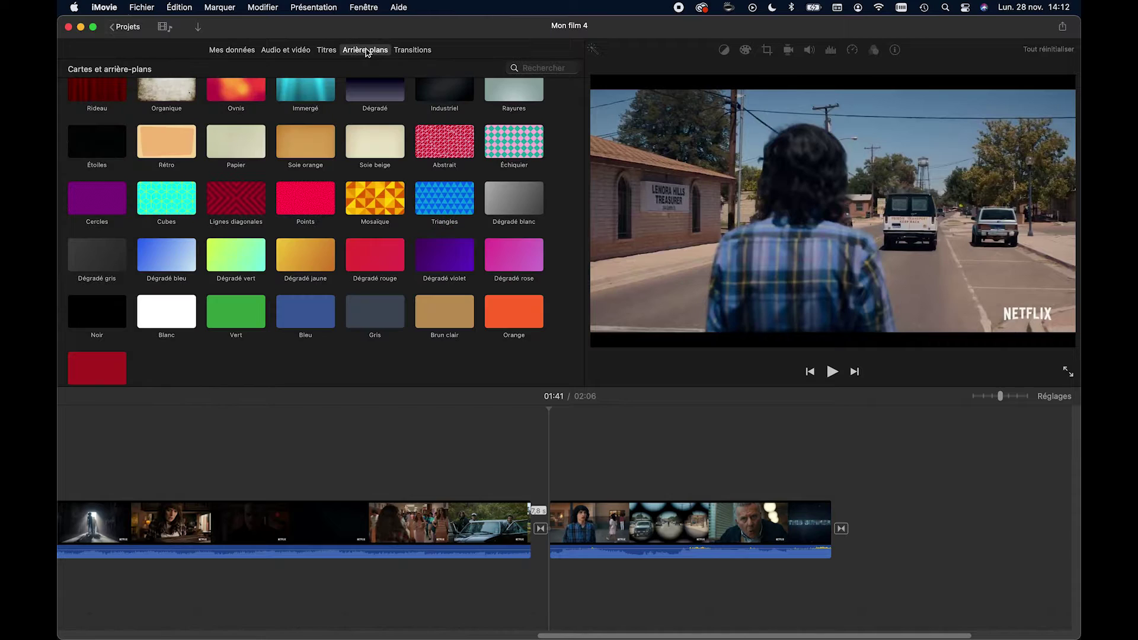
{"action": "scroll", "coordinate": [352, 214], "scroll_direction": "up", "scroll_amount": 5}
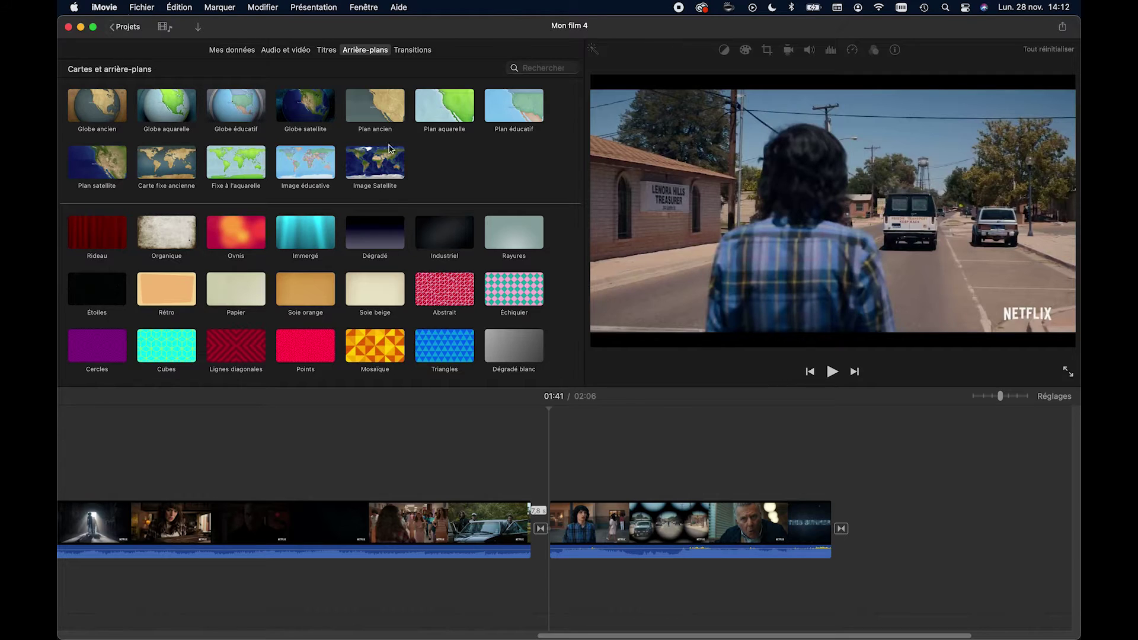
{"action": "scroll", "coordinate": [365, 183], "scroll_direction": "down", "scroll_amount": 3}
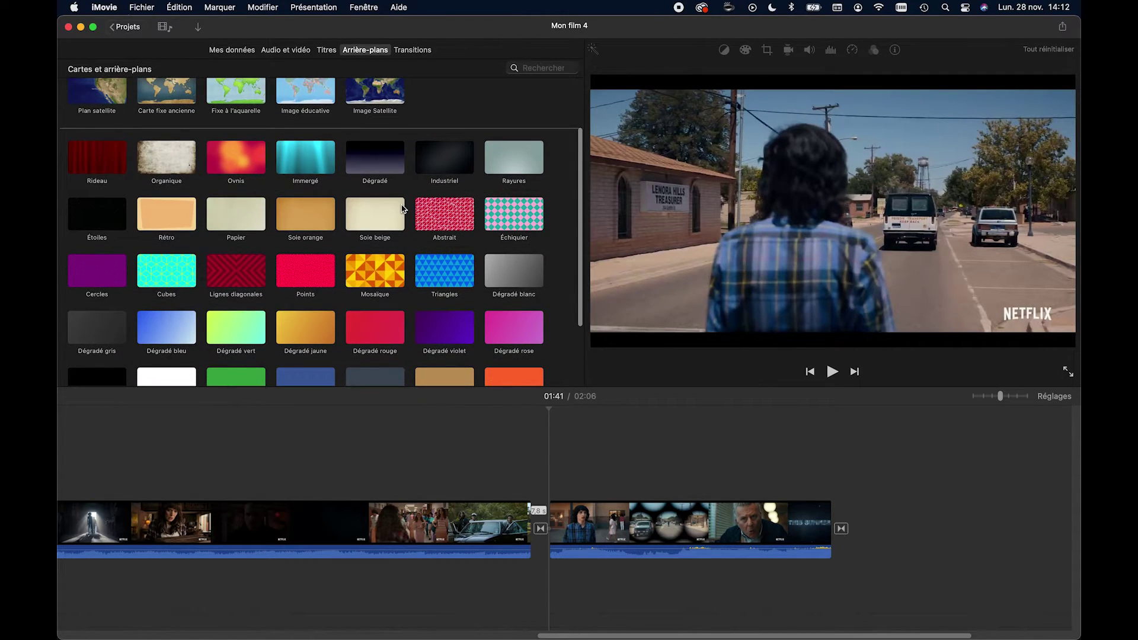
{"action": "scroll", "coordinate": [402, 209], "scroll_direction": "down", "scroll_amount": 4}
{"action": "scroll", "coordinate": [402, 209], "scroll_direction": "up", "scroll_amount": 4}
{"action": "scroll", "coordinate": [380, 151], "scroll_direction": "down", "scroll_amount": 1}
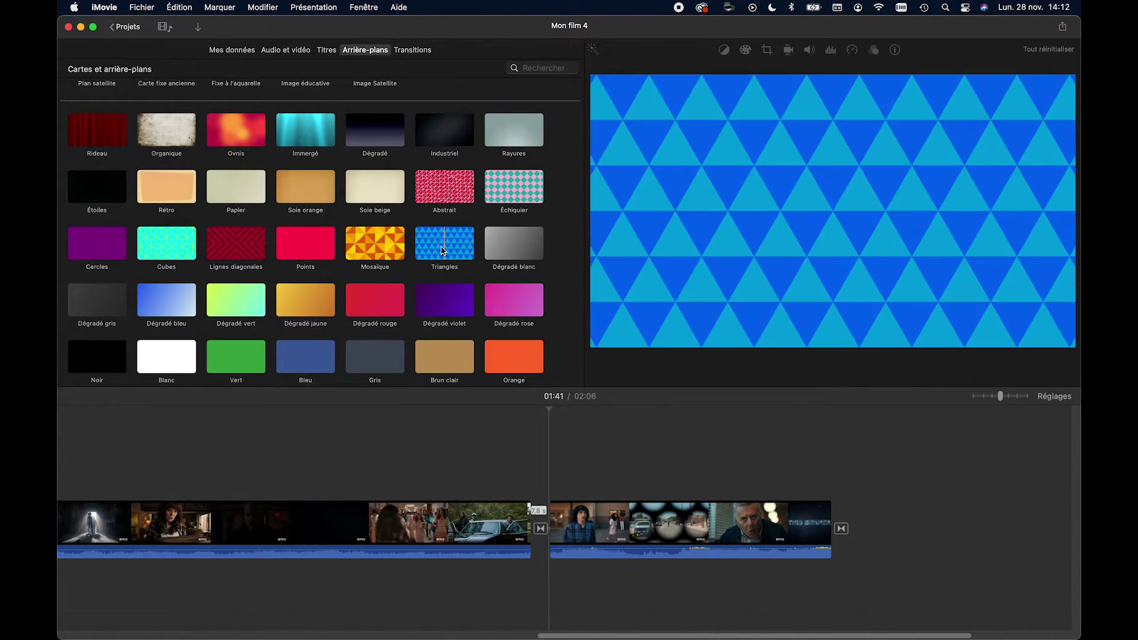
{"action": "scroll", "coordinate": [448, 248], "scroll_direction": "down", "scroll_amount": 3}
{"action": "scroll", "coordinate": [448, 248], "scroll_direction": "up", "scroll_amount": 5}
{"action": "scroll", "coordinate": [448, 247], "scroll_direction": "down", "scroll_amount": 3}
{"action": "scroll", "coordinate": [204, 328], "scroll_direction": "down", "scroll_amount": 2}
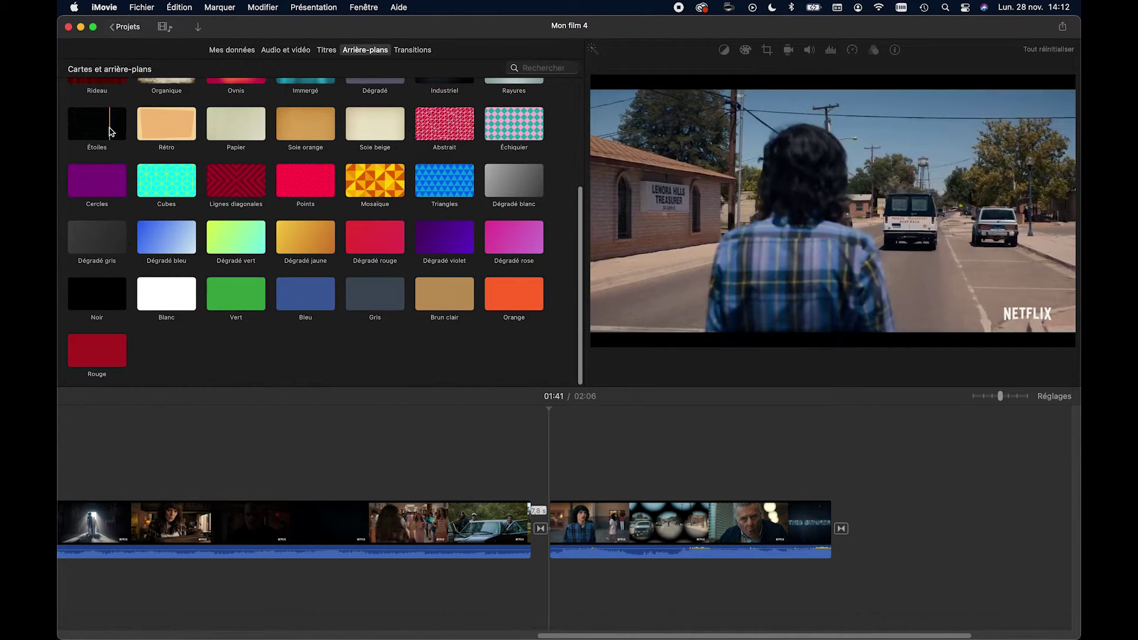
Step: Insert the "Étoiles" background before the last clip, at 01:41, play it briefly and lengthen it
{"action": "left_click", "coordinate": [84, 134]}
{"action": "left_click_drag", "start_coordinate": [84, 134], "coordinate": [542, 542]}
{"action": "key", "text": "space"}
{"action": "key", "text": "space"}
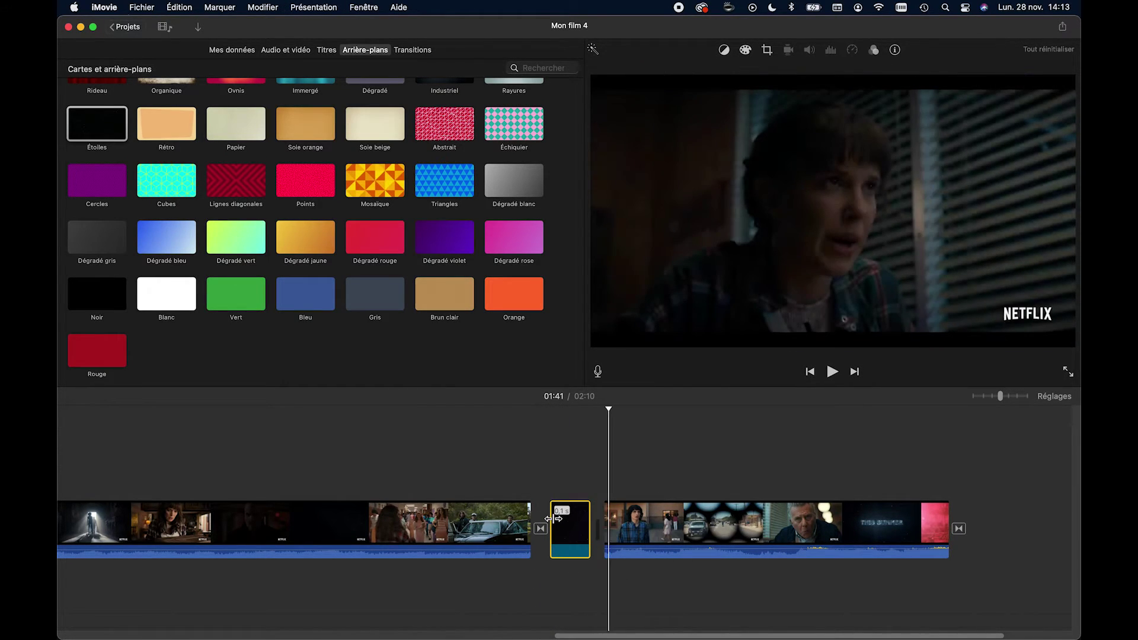
{"action": "left_click_drag", "start_coordinate": [589, 519], "coordinate": [742, 518]}
Step: Place the last clip above the "Étoiles" background and trim both its ends to match the background's length
{"action": "scroll", "coordinate": [748, 519], "scroll_direction": "right", "scroll_amount": 3}
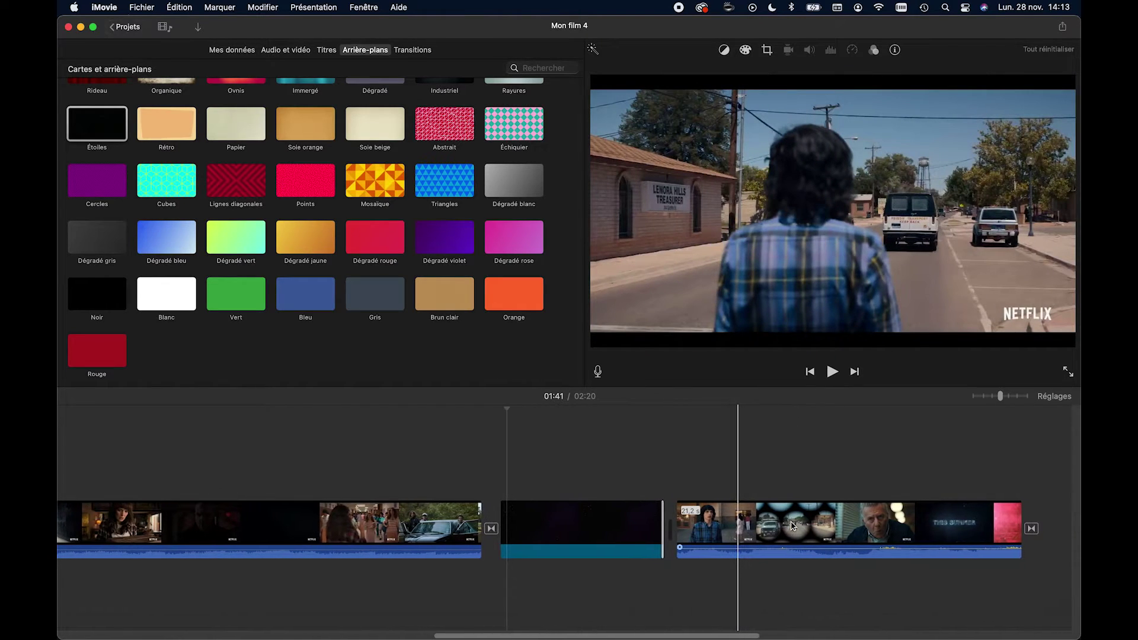
{"action": "left_click_drag", "start_coordinate": [792, 524], "coordinate": [610, 450]}
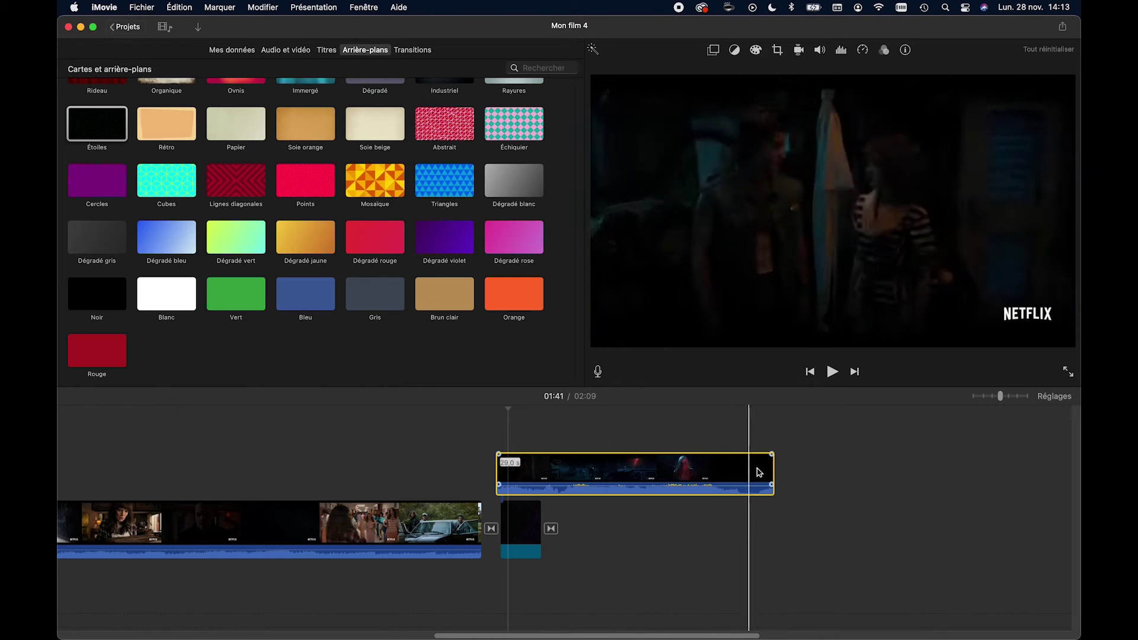
{"action": "left_click_drag", "start_coordinate": [775, 471], "coordinate": [539, 488]}
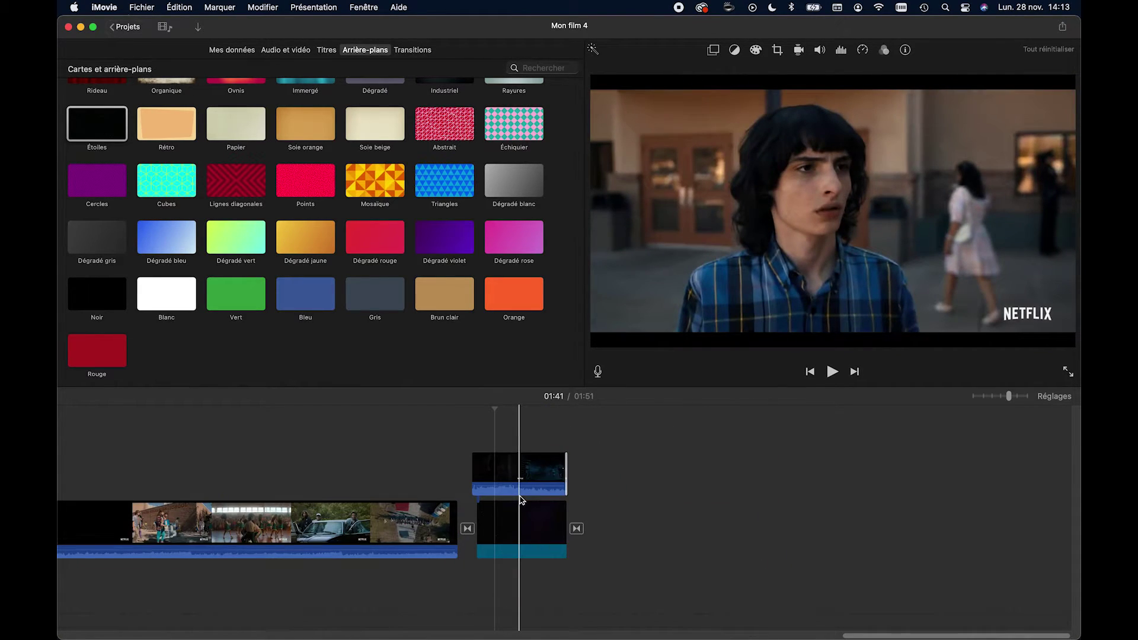
{"action": "left_click_drag", "start_coordinate": [473, 474], "coordinate": [483, 475]}
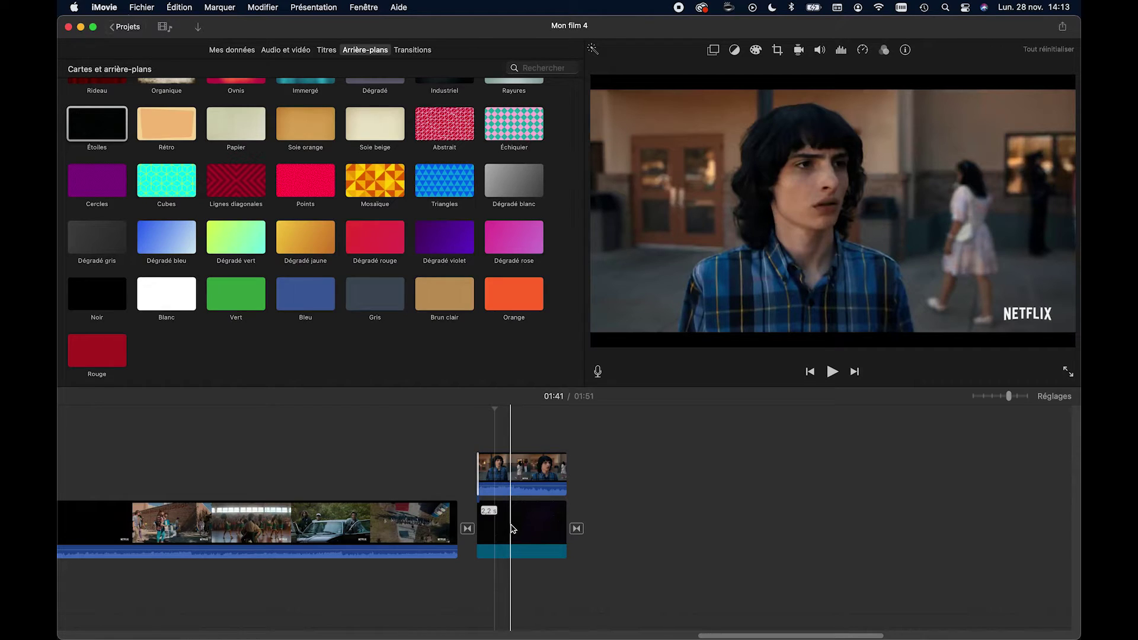
Step: Set the clip above the "Étoiles" background to the "Image dans l'image" overlay mode
{"action": "left_click", "coordinate": [516, 474]}
{"action": "left_click", "coordinate": [714, 50]}
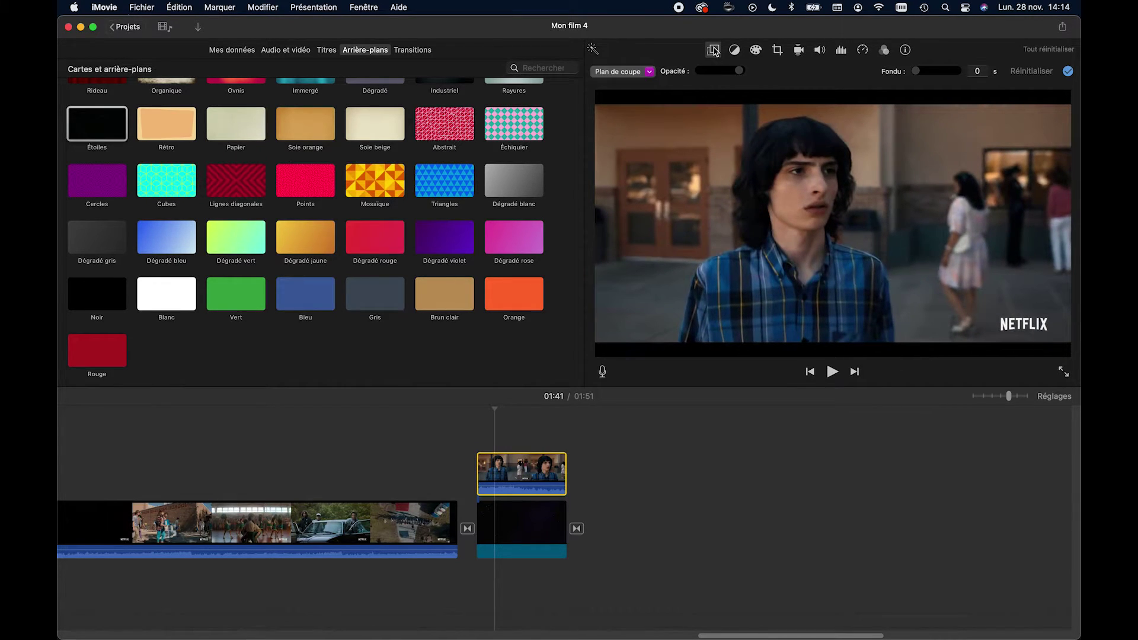
{"action": "left_click", "coordinate": [650, 72]}
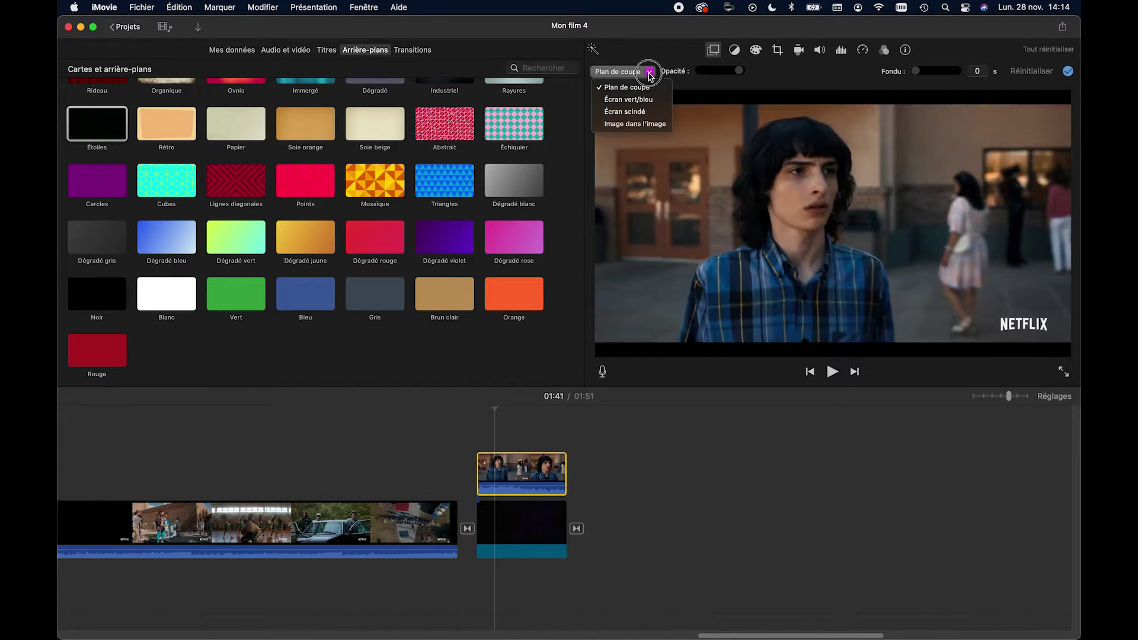
{"action": "left_click", "coordinate": [650, 124]}
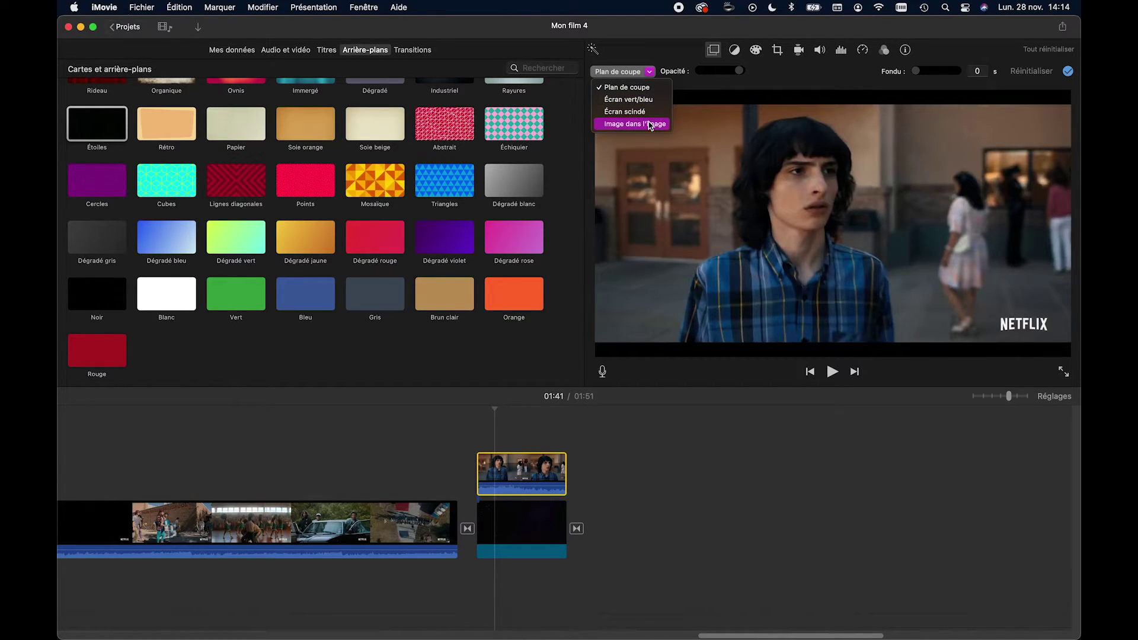
Step: Move the inset video to the left part of the picture and enlarge it to a little over half the frame's width
{"action": "left_click_drag", "start_coordinate": [931, 162], "coordinate": [659, 158]}
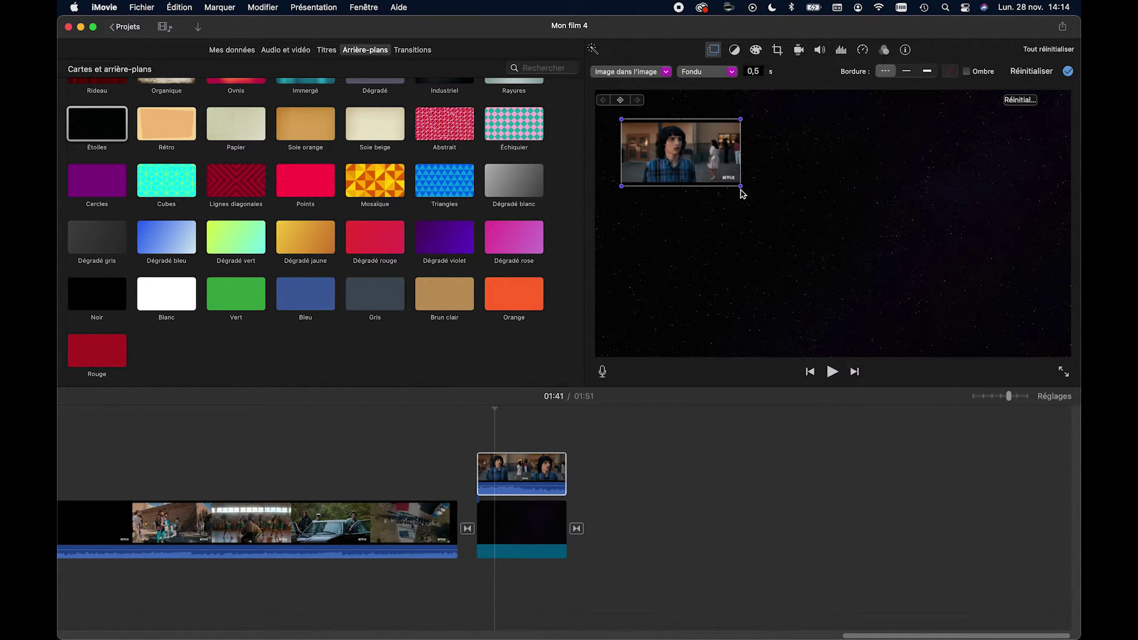
{"action": "left_click_drag", "start_coordinate": [685, 159], "coordinate": [750, 249]}
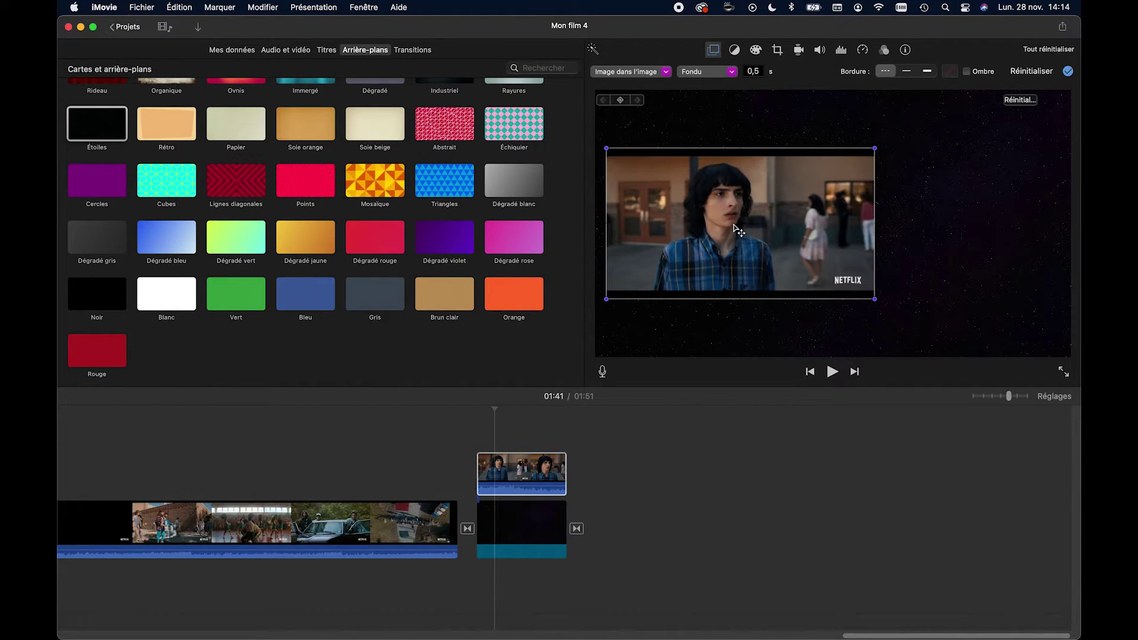
{"action": "mouse_move", "coordinate": [873, 300]}
{"action": "left_mouse_down"}
{"action": "mouse_move", "coordinate": [833, 297]}
{"action": "mouse_move", "coordinate": [866, 293]}
{"action": "left_mouse_up"}
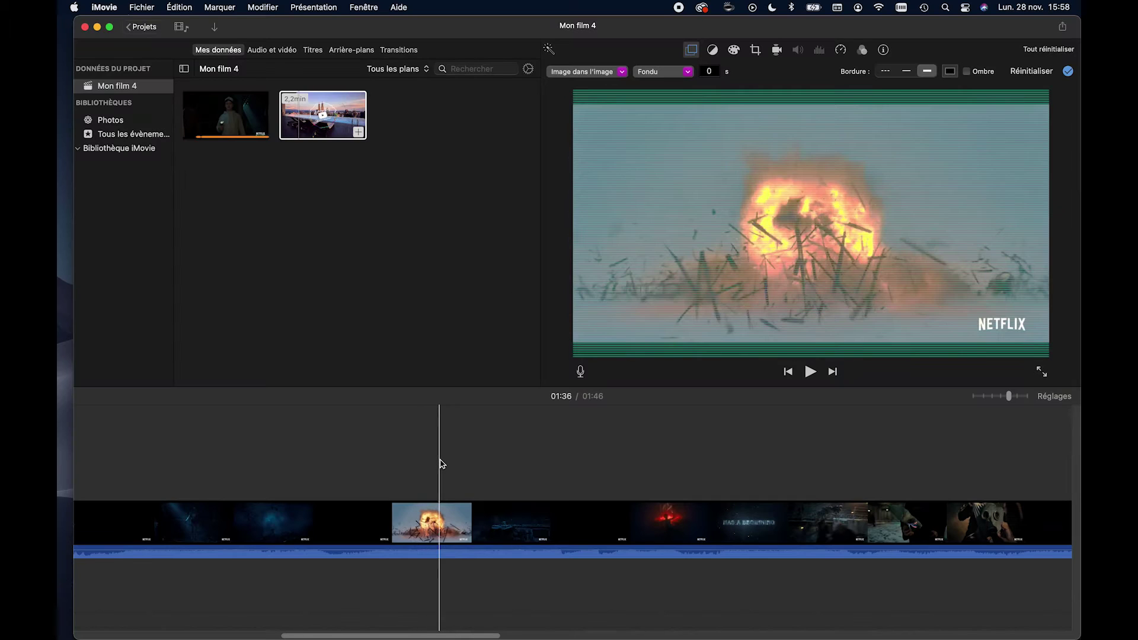
Step: Split the long clip at 00:31, just after the explosion thumbnail, and look up the split command in the editing commands
{"action": "left_click", "coordinate": [487, 537]}
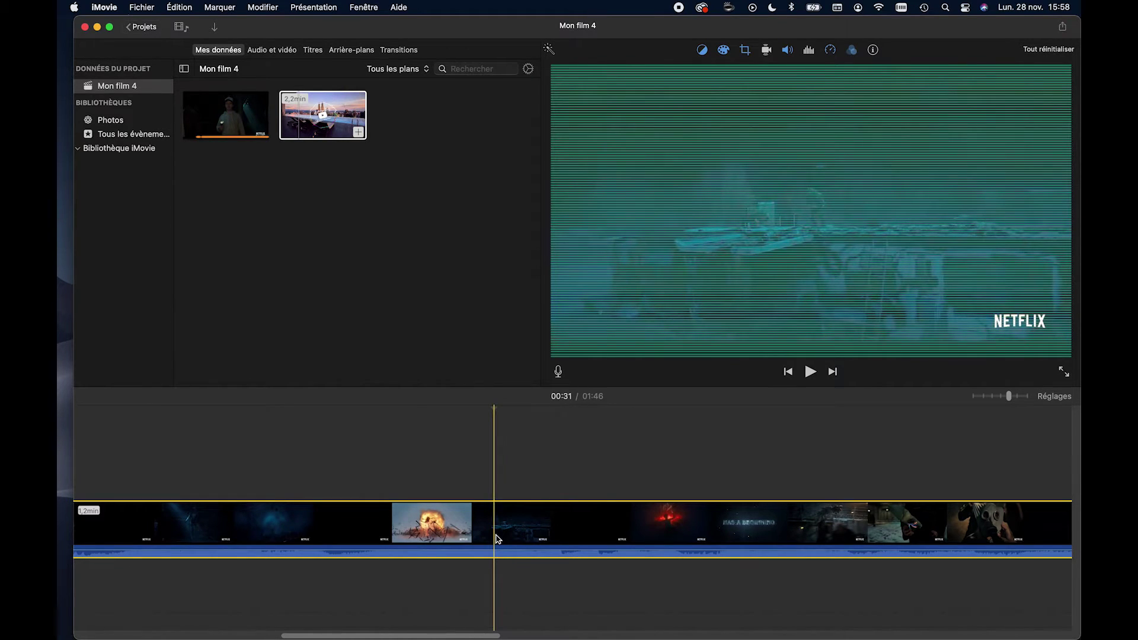
{"action": "key", "text": "super+b"}
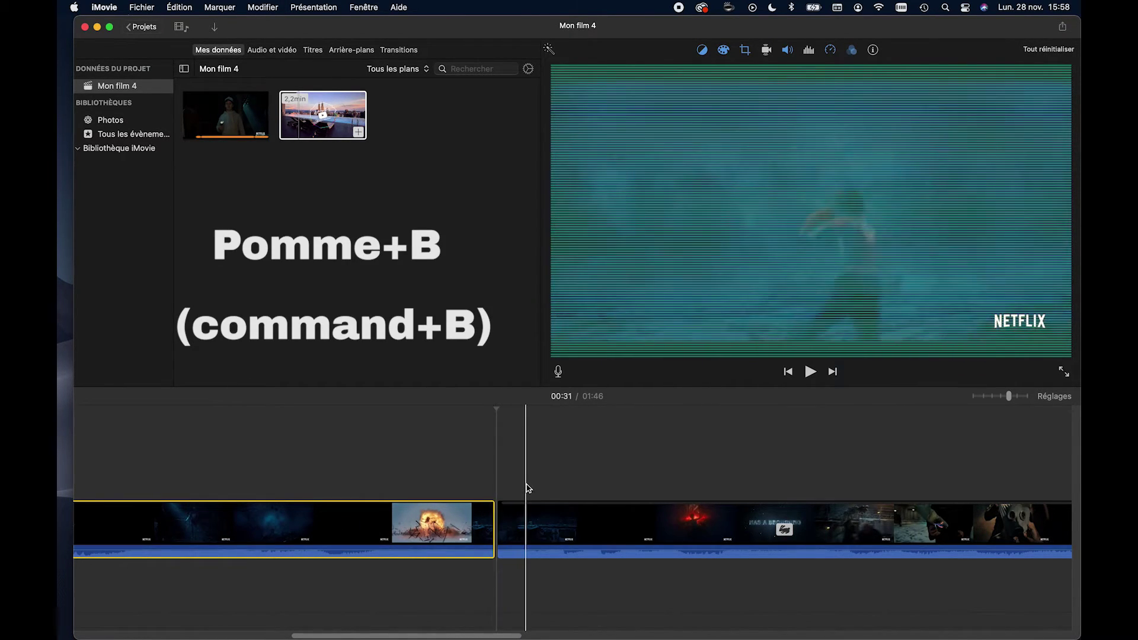
{"action": "left_click", "coordinate": [178, 7]}
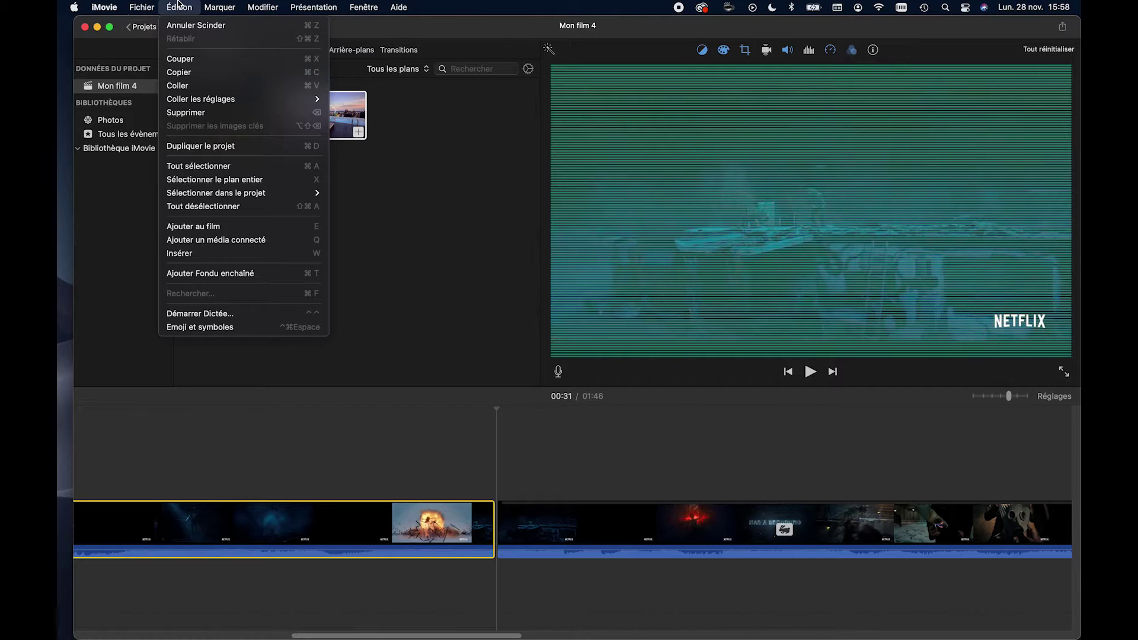
{"action": "mouse_move", "coordinate": [270, 4]}
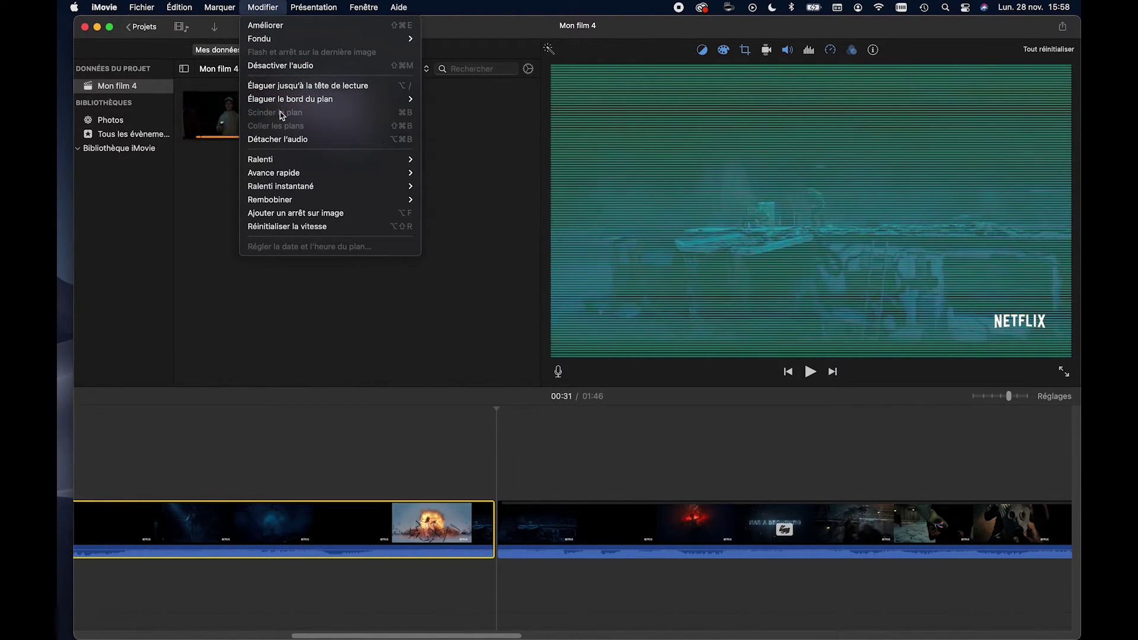
Step: Split the part before the cut again at 00:29, at the start of the explosion thumbnail
{"action": "left_click", "coordinate": [369, 528]}
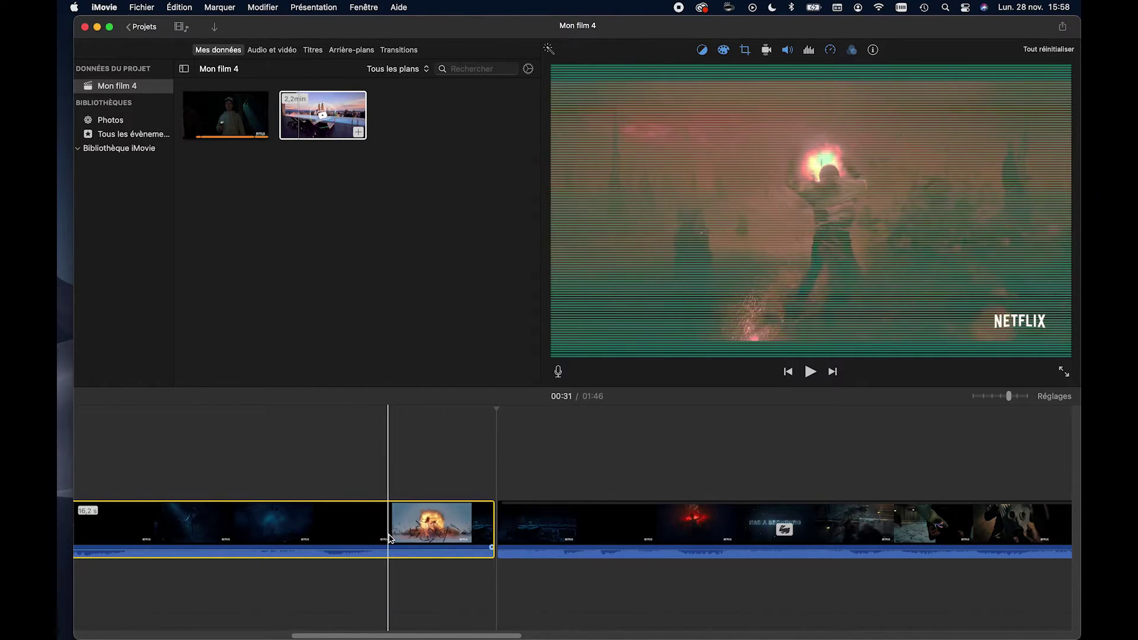
{"action": "left_click", "coordinate": [392, 538]}
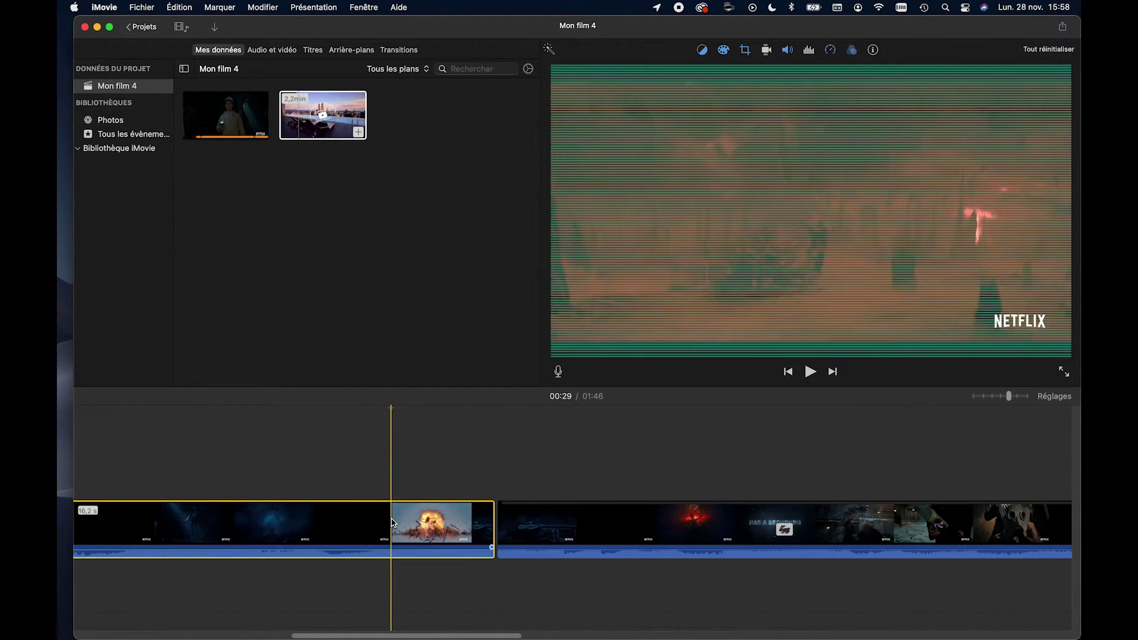
{"action": "left_click", "coordinate": [249, 6]}
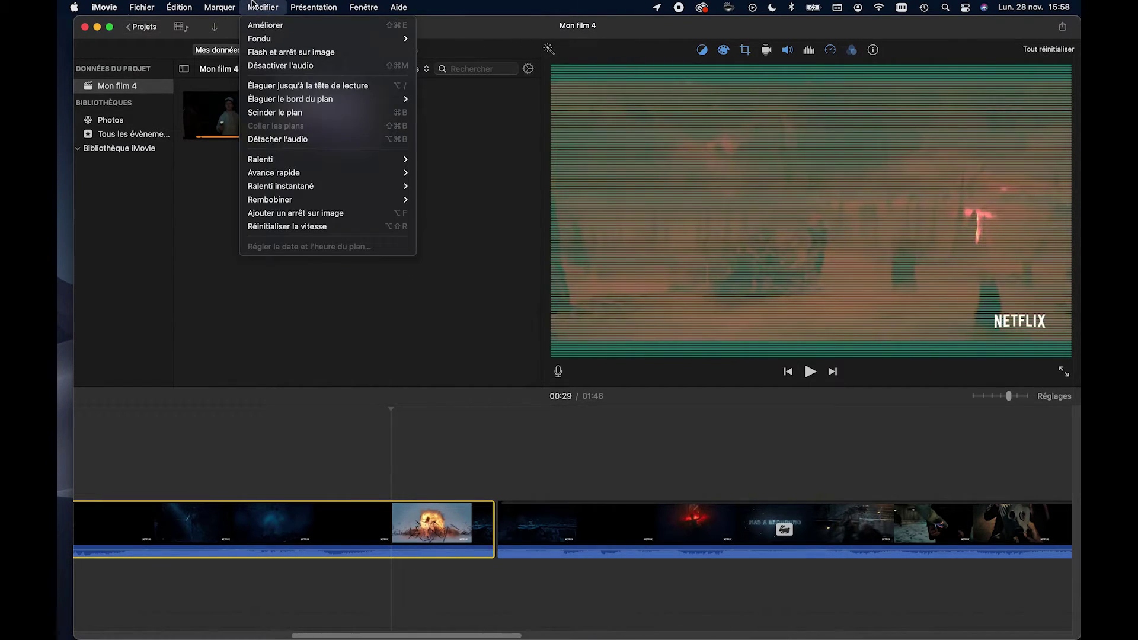
{"action": "left_click", "coordinate": [294, 114]}
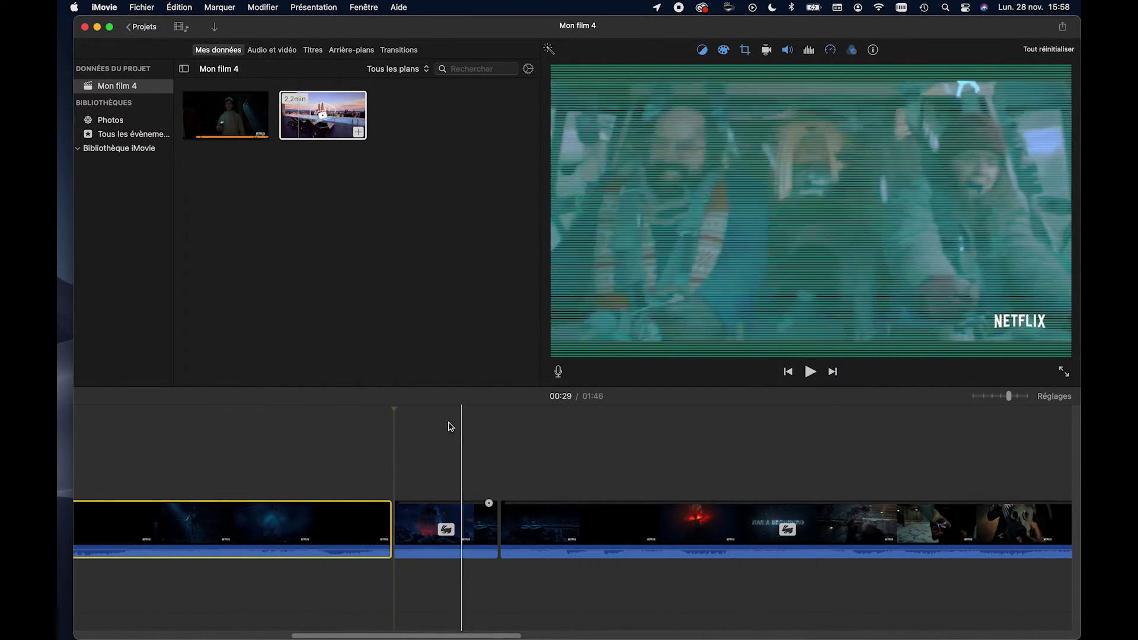
Step: Lower the computer's sound volume and play the film from 00:28 across the two cuts
{"action": "left_click", "coordinate": [374, 409]}
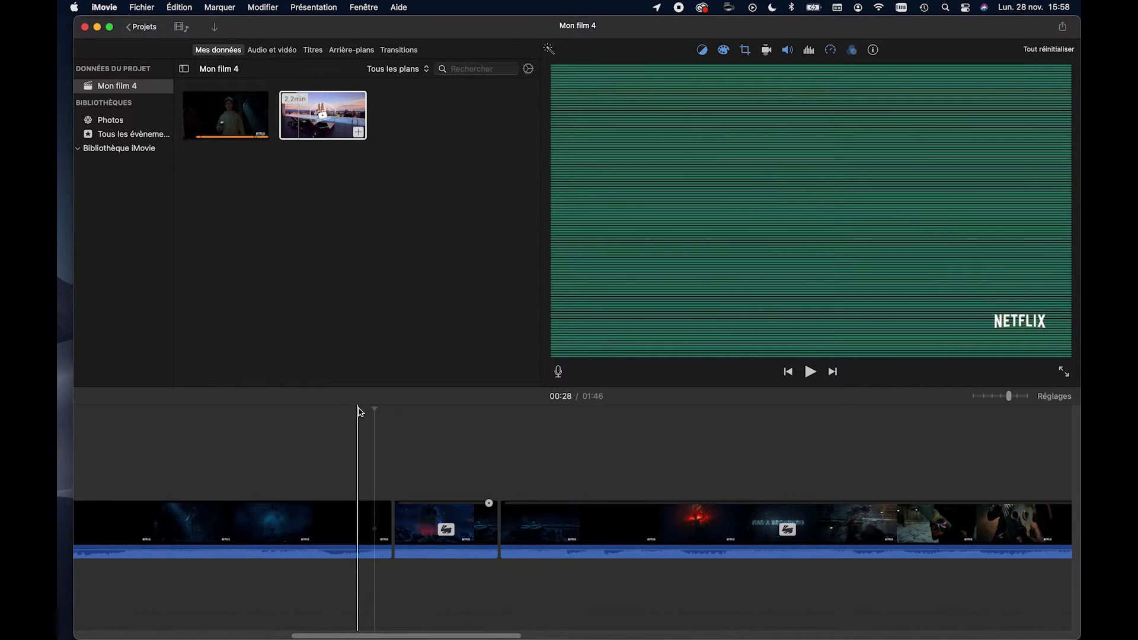
{"action": "key", "text": "XF86AudioLowerVolume"}
{"action": "key", "text": "XF86AudioLowerVolume"}
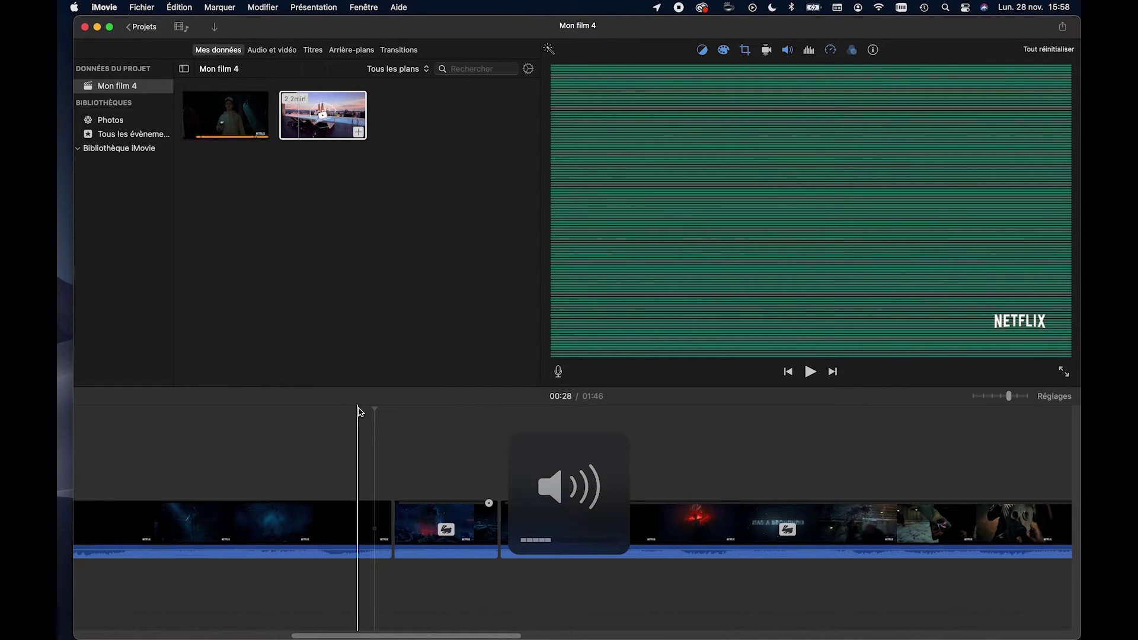
{"action": "key", "text": "space"}
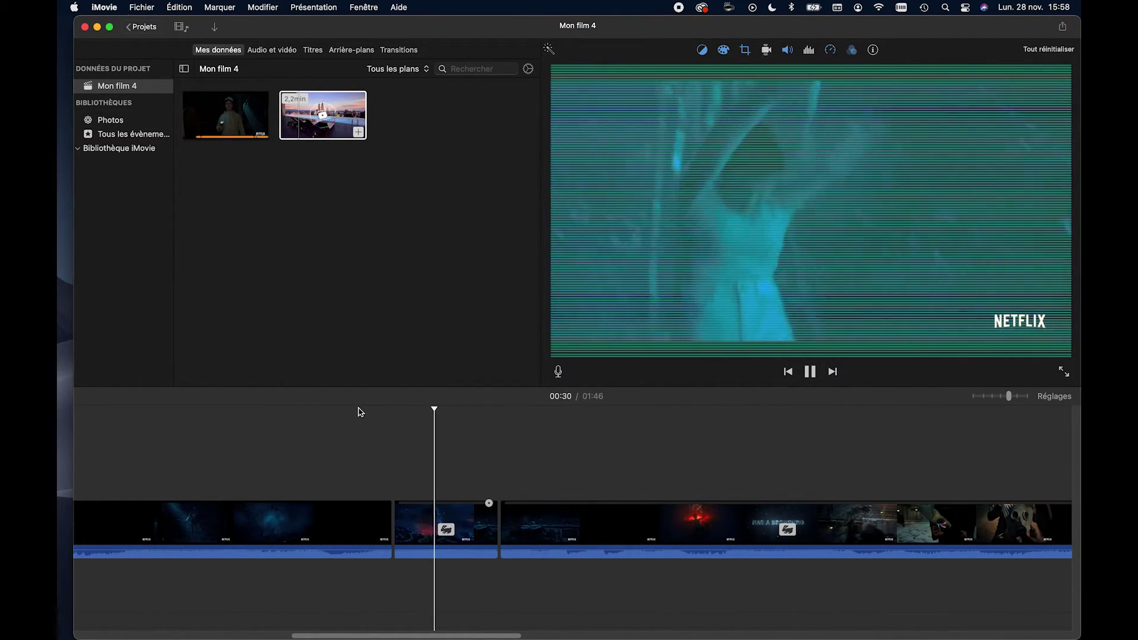
{"action": "key", "text": "space"}
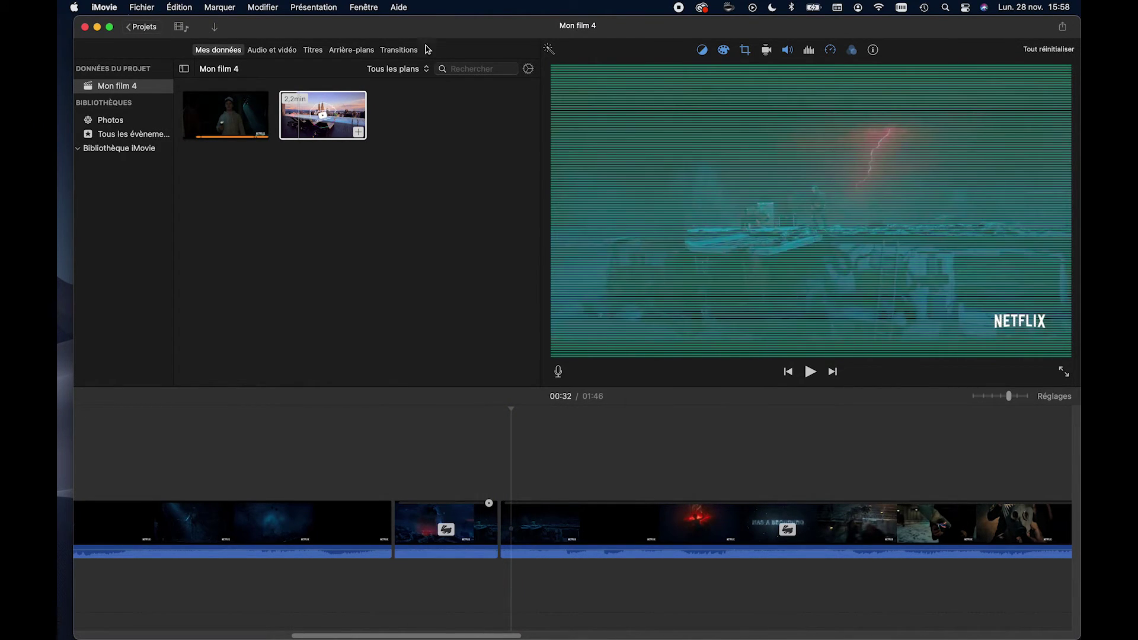
Step: Add a "Flou croisé" transition before the short middle clip and a "Fondu enchaîné" transition after it
{"action": "left_click", "coordinate": [407, 51]}
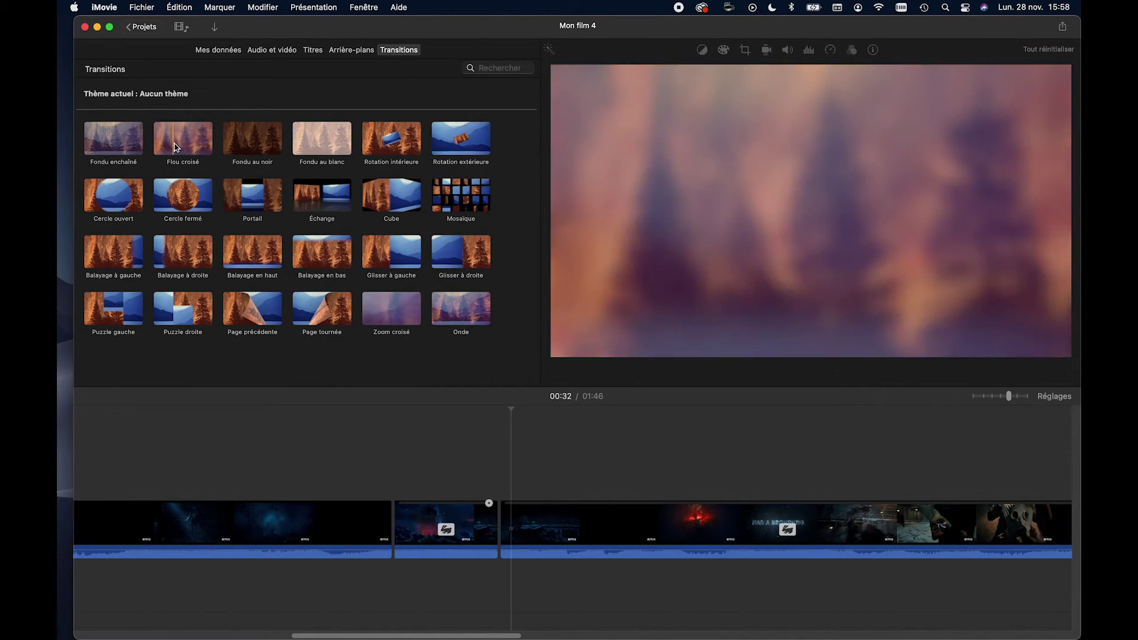
{"action": "mouse_move", "coordinate": [167, 151]}
{"action": "left_mouse_down"}
{"action": "mouse_move", "coordinate": [333, 491]}
{"action": "mouse_move", "coordinate": [397, 539]}
{"action": "mouse_move", "coordinate": [380, 528]}
{"action": "left_mouse_up"}
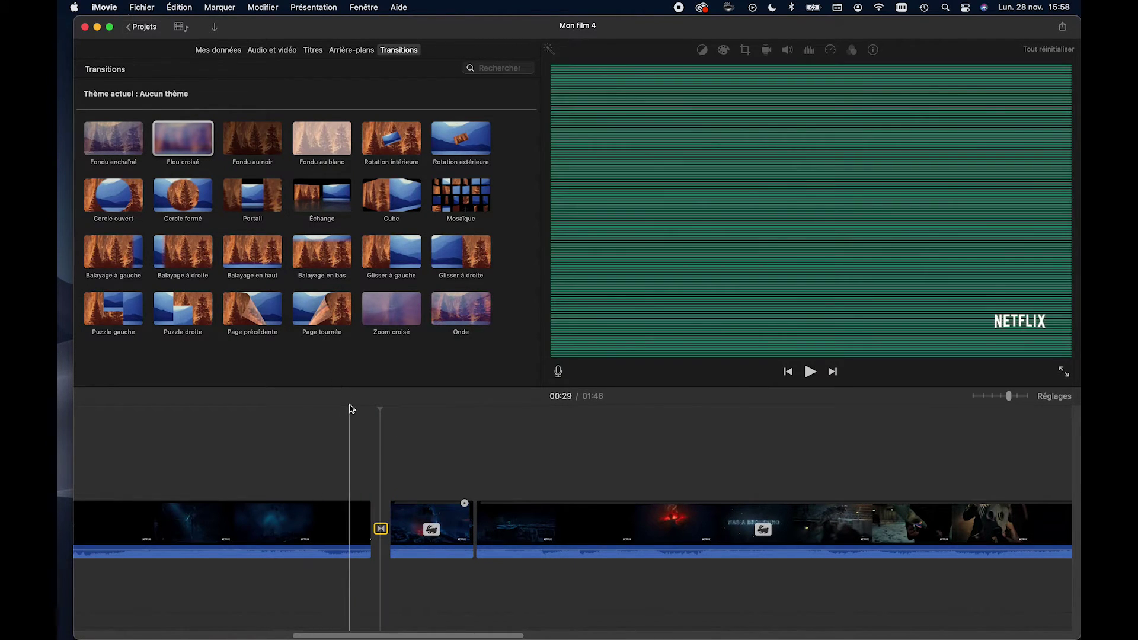
{"action": "mouse_move", "coordinate": [113, 138]}
{"action": "left_mouse_down"}
{"action": "mouse_move", "coordinate": [485, 458]}
{"action": "mouse_move", "coordinate": [463, 528]}
{"action": "left_mouse_up"}
Step: Play the film from just before the "Flou croisé" transition to check both transitions
{"action": "left_click", "coordinate": [325, 406]}
{"action": "key", "text": "space"}
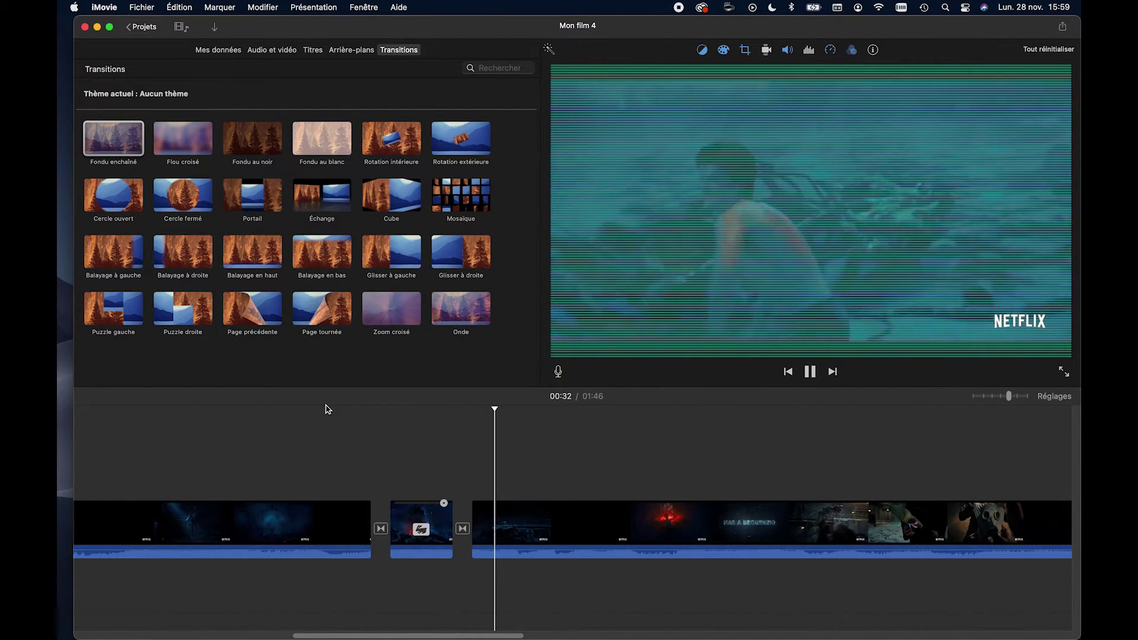
{"action": "key", "text": "space"}
Step: Lengthen the "Fondu enchaîné" transition after the short middle clip using the precision editor
{"action": "left_click", "coordinate": [465, 531]}
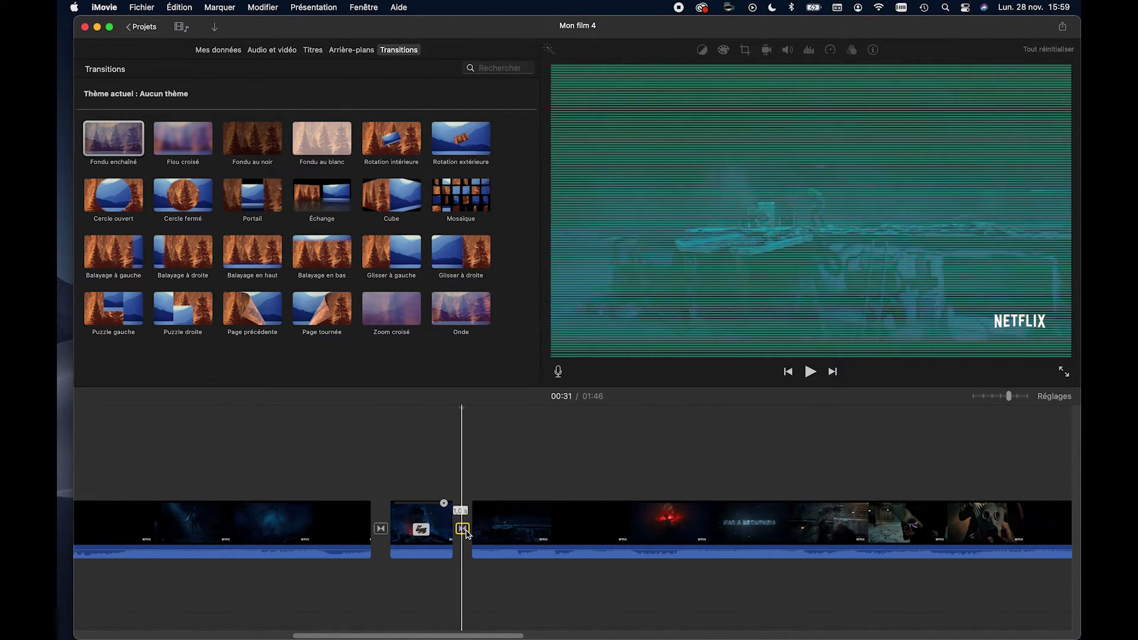
{"action": "right_click", "coordinate": [466, 534]}
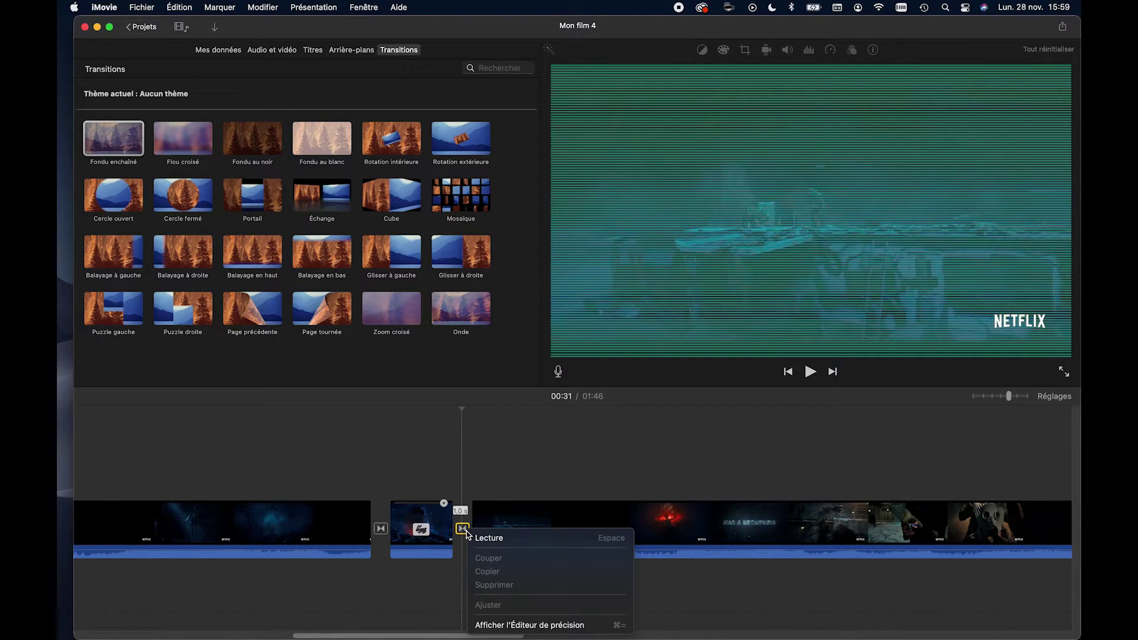
{"action": "left_click", "coordinate": [499, 625]}
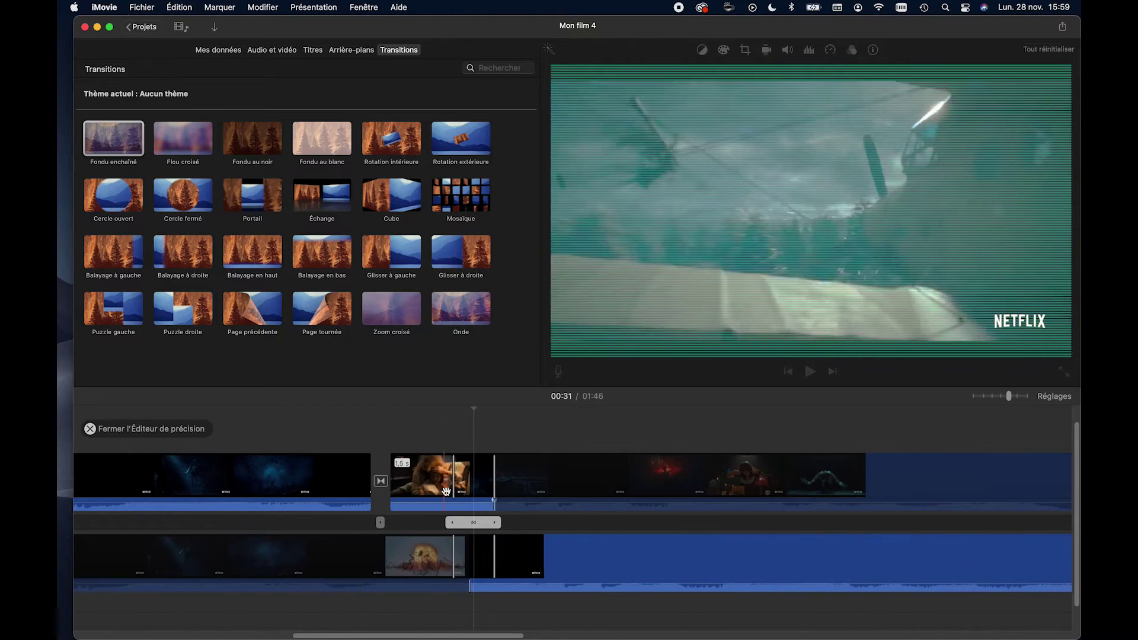
{"action": "left_click_drag", "start_coordinate": [497, 525], "coordinate": [581, 526]}
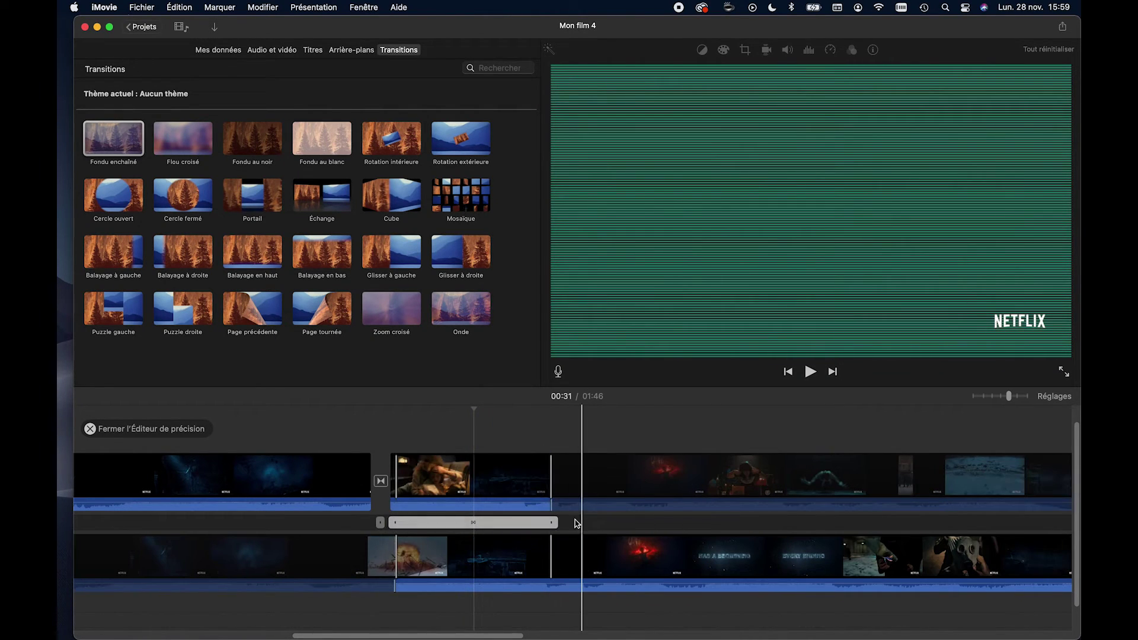
{"action": "key", "text": "Return"}
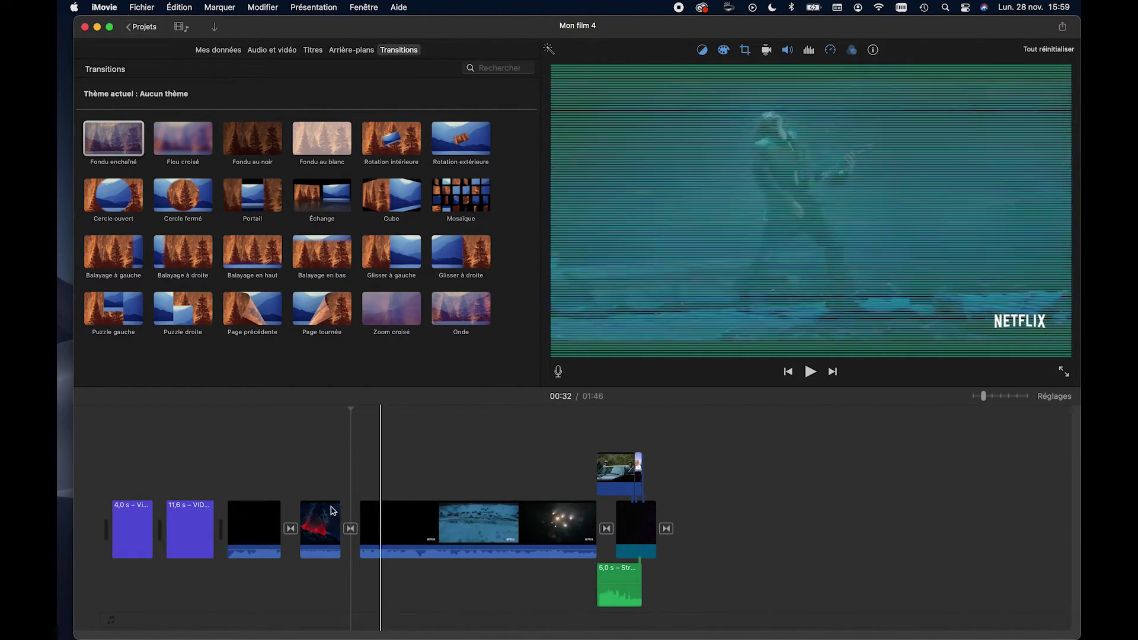
Step: Play the film from 00:09, inside the second title clip near the beginning
{"action": "left_click", "coordinate": [184, 409]}
{"action": "key", "text": "space"}
{"action": "key", "text": "space"}
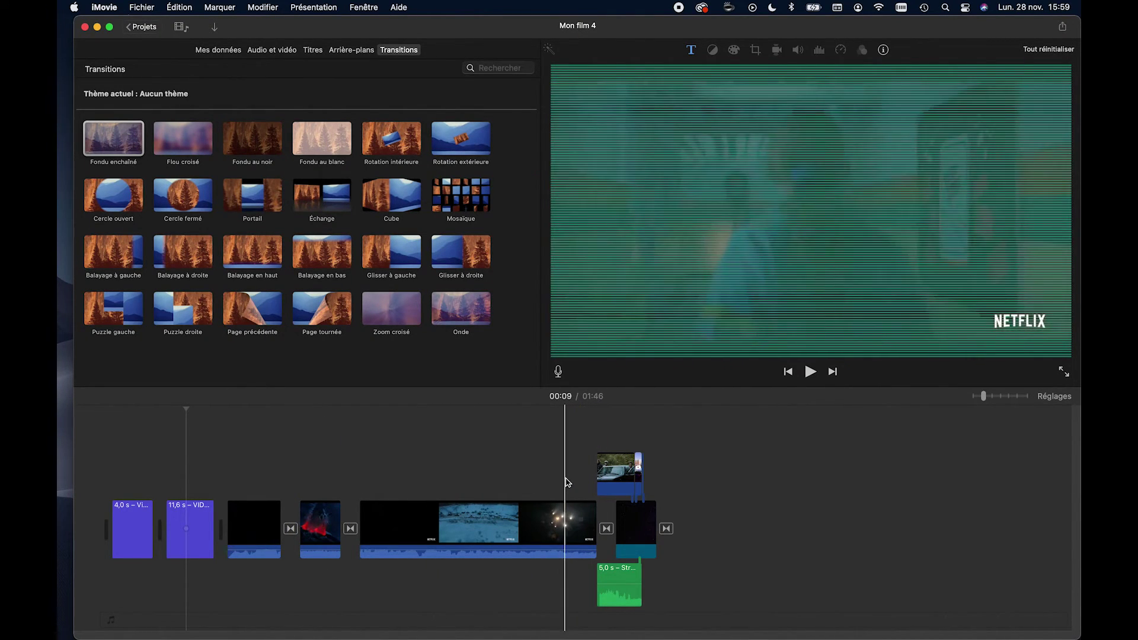
Step: Add the "Points" background at the end of the film and move the Netflix picture-in-picture clip above it, aligned with its start
{"action": "left_click", "coordinate": [352, 50]}
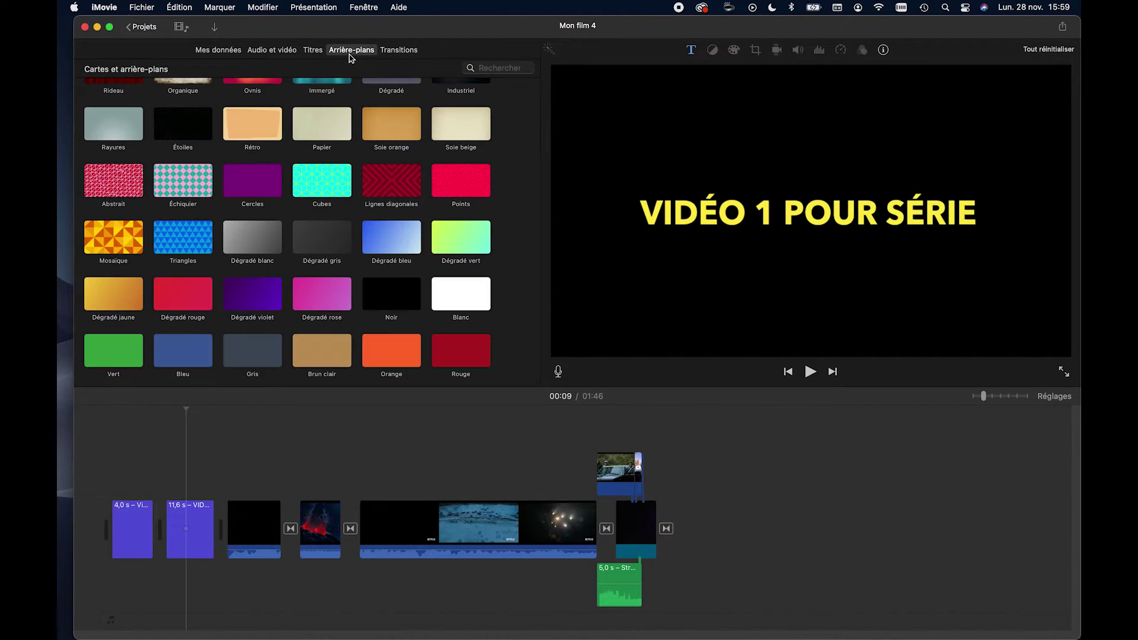
{"action": "left_click_drag", "start_coordinate": [447, 179], "coordinate": [752, 546]}
{"action": "left_click", "coordinate": [621, 472]}
{"action": "left_click_drag", "start_coordinate": [623, 472], "coordinate": [692, 469]}
{"action": "left_click", "coordinate": [695, 466]}
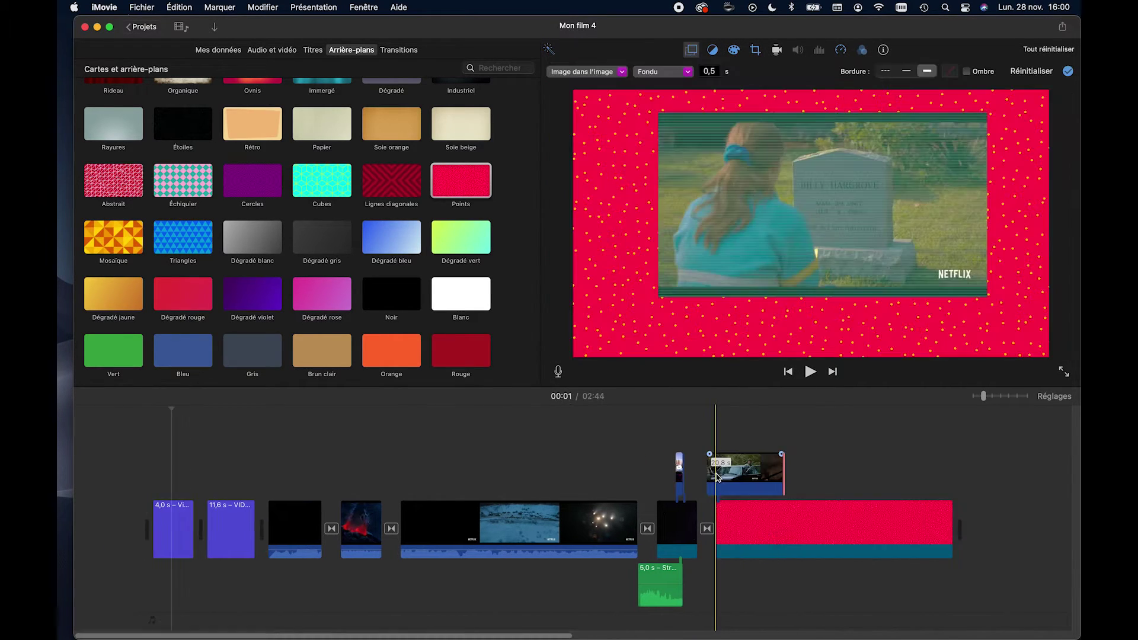
{"action": "left_click_drag", "start_coordinate": [740, 470], "coordinate": [716, 469]}
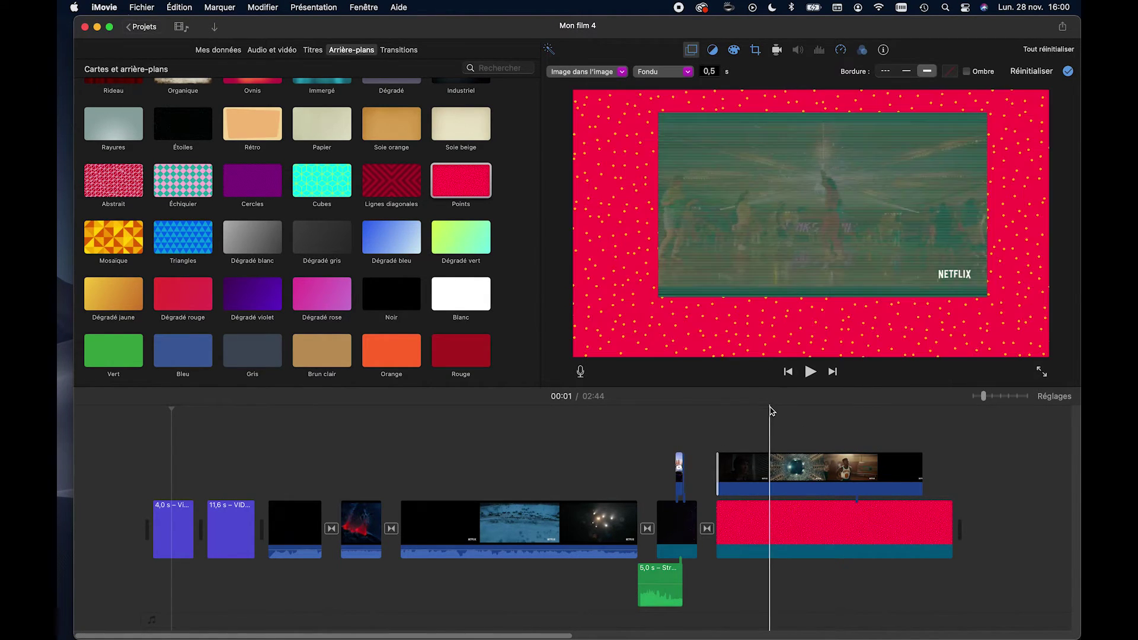
Step: Play the film over the "Points" background and reposition the picture-in-picture image slightly left and lower in the frame
{"action": "key", "text": "space"}
{"action": "key", "text": "space"}
{"action": "left_click", "coordinate": [799, 475]}
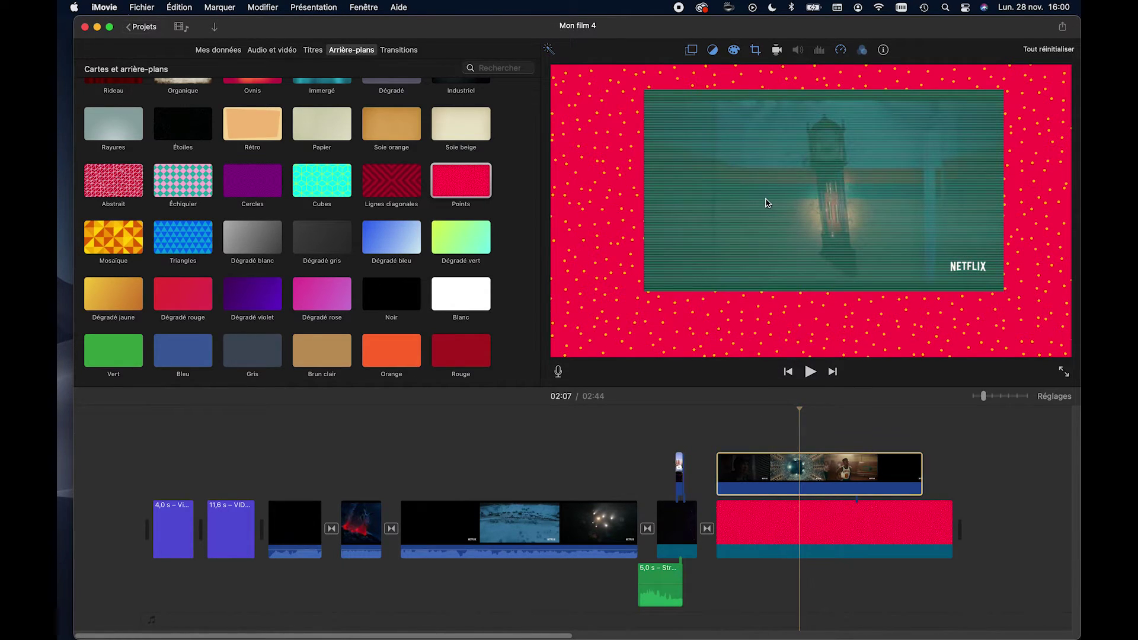
{"action": "left_click", "coordinate": [692, 51]}
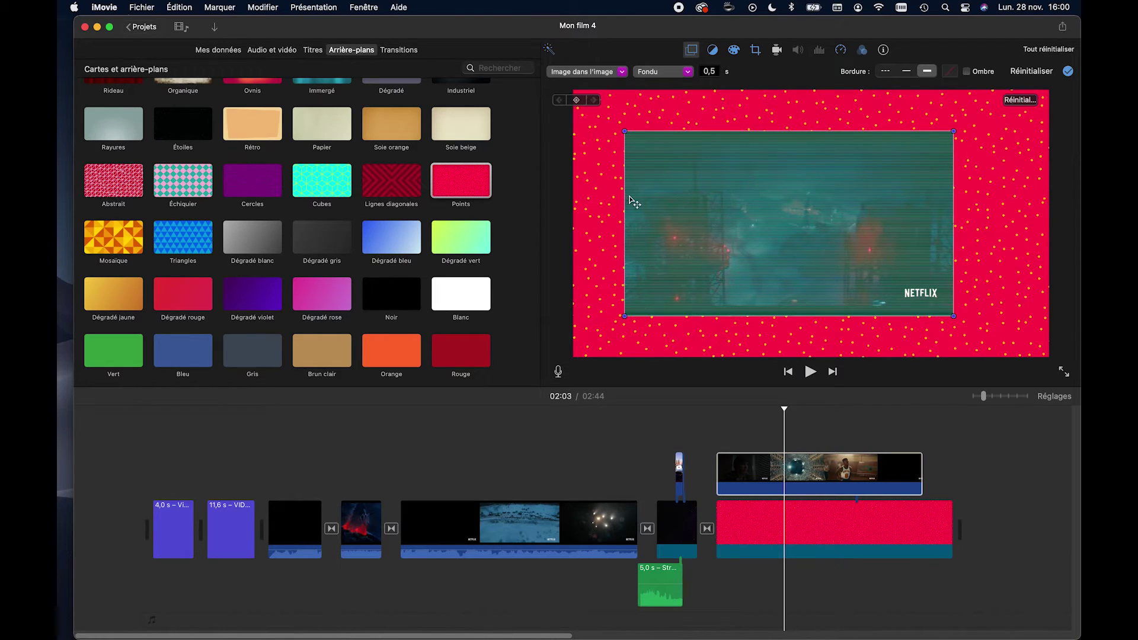
{"action": "scroll", "coordinate": [746, 476], "scroll_direction": "right", "scroll_amount": 3}
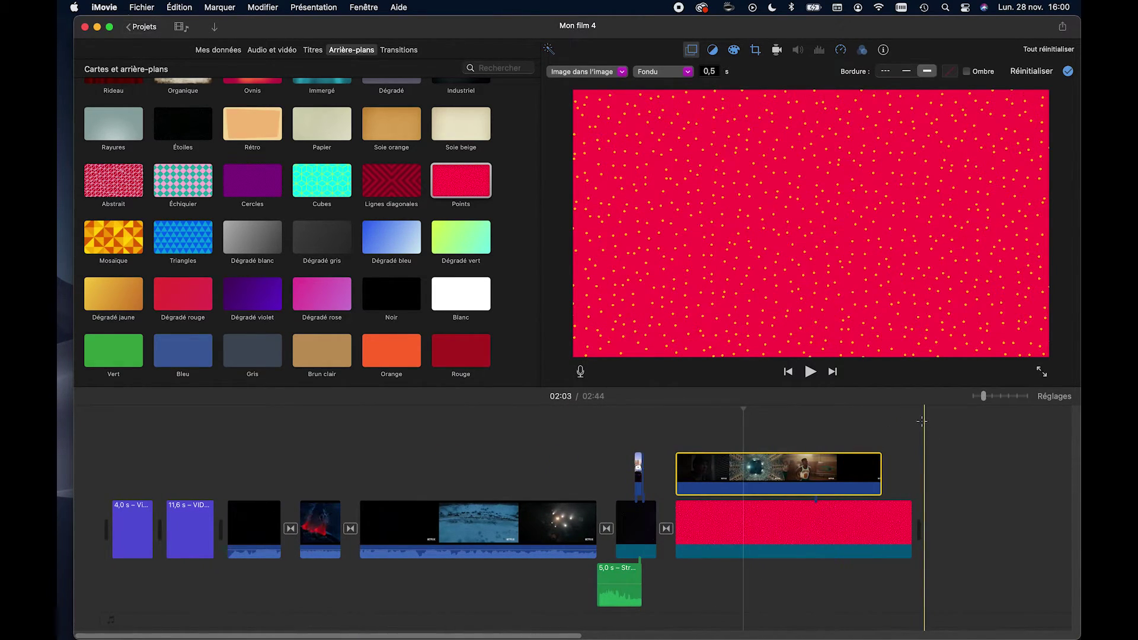
{"action": "left_click", "coordinate": [1010, 410]}
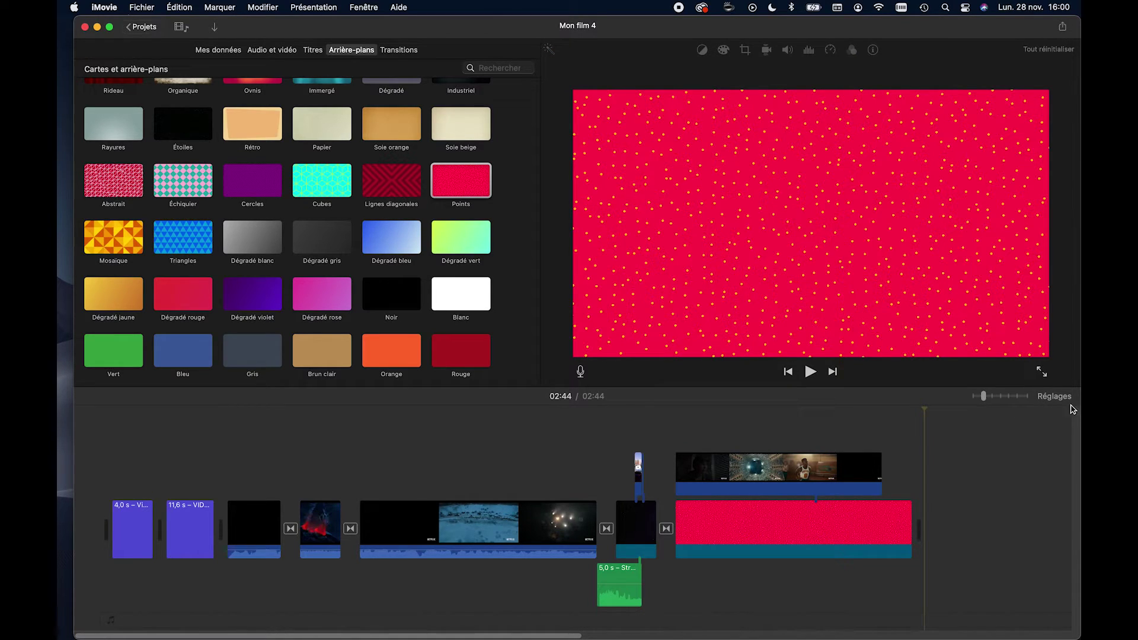
Step: Enable "Fondu entrant noir" and "Fondu sortant noir" in the project settings, look at the timeline, and turn both off again
{"action": "left_click", "coordinate": [1055, 397]}
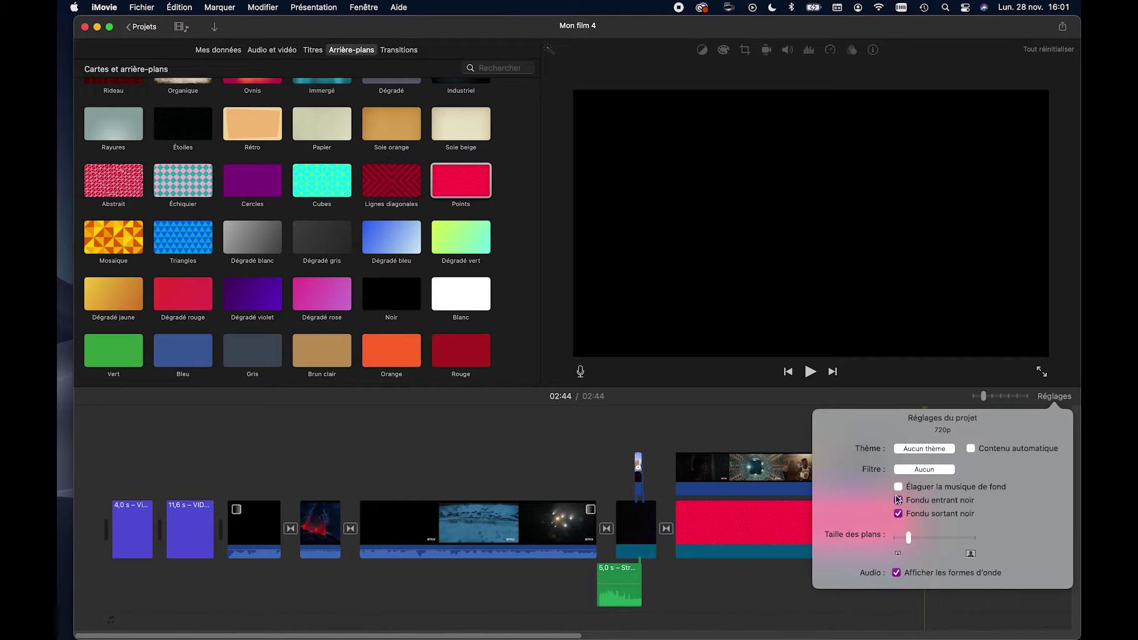
{"action": "left_click", "coordinate": [714, 425]}
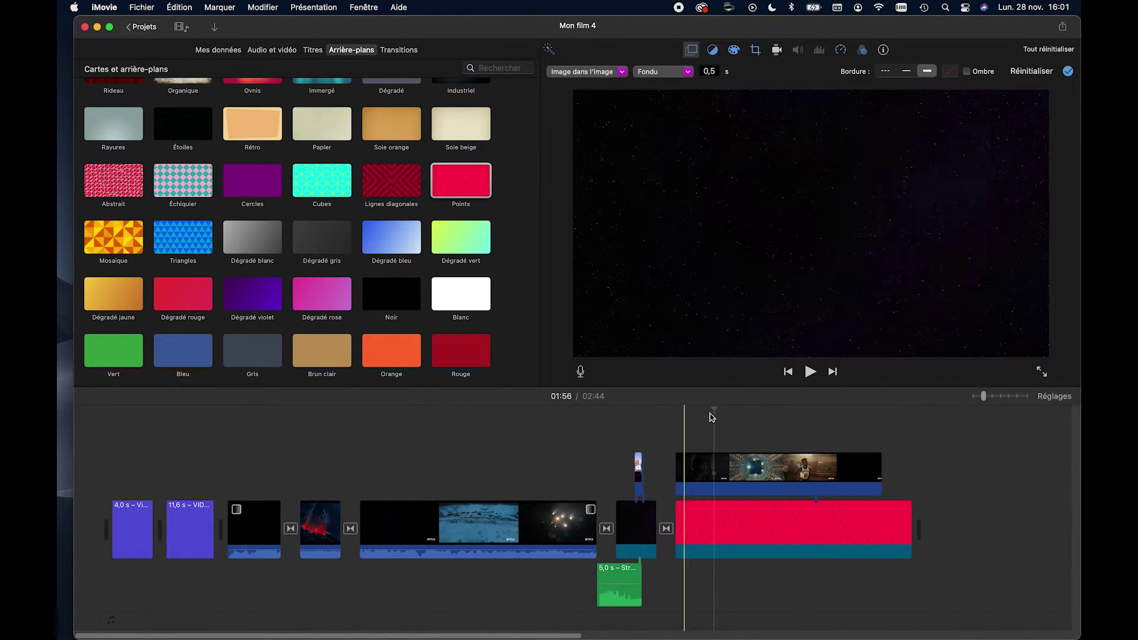
{"action": "left_click", "coordinate": [1047, 401]}
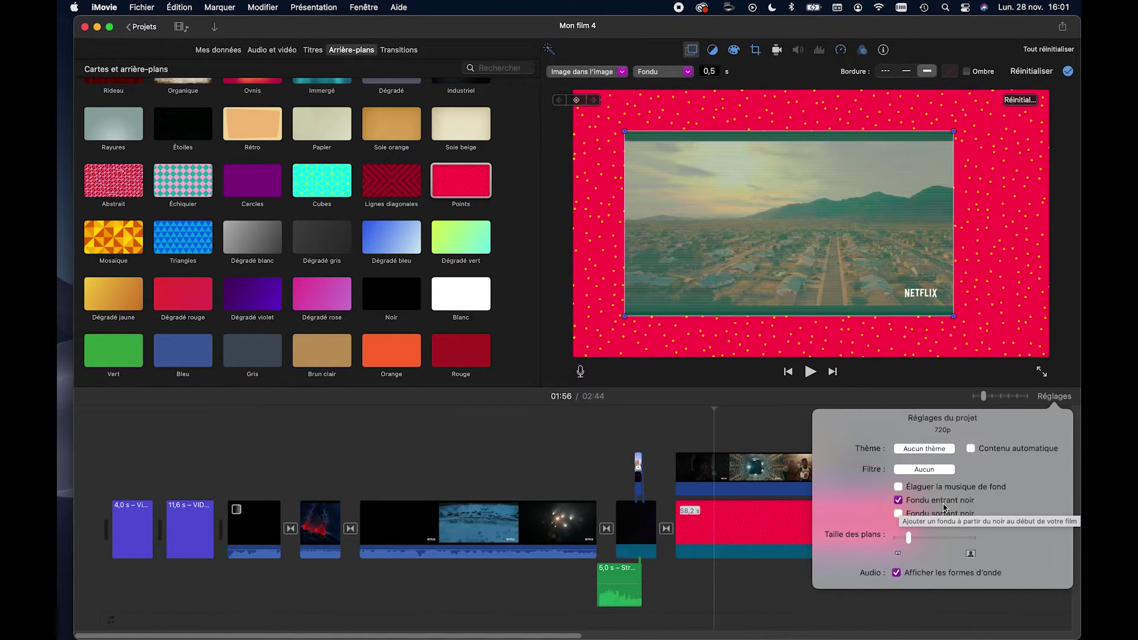
{"action": "left_click", "coordinate": [943, 505]}
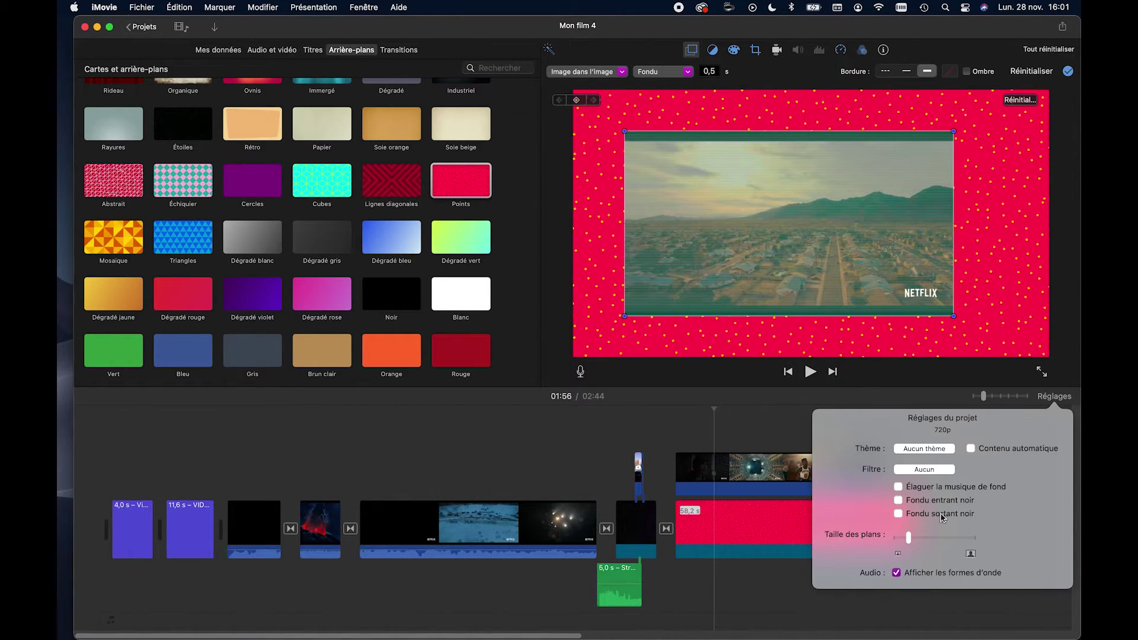
Step: Reduce the timeline clip size to its minimum in the project settings and enlarge it to about the middle of its range
{"action": "mouse_move", "coordinate": [916, 540]}
{"action": "left_mouse_down"}
{"action": "mouse_move", "coordinate": [973, 538]}
{"action": "mouse_move", "coordinate": [898, 537]}
{"action": "left_mouse_up"}
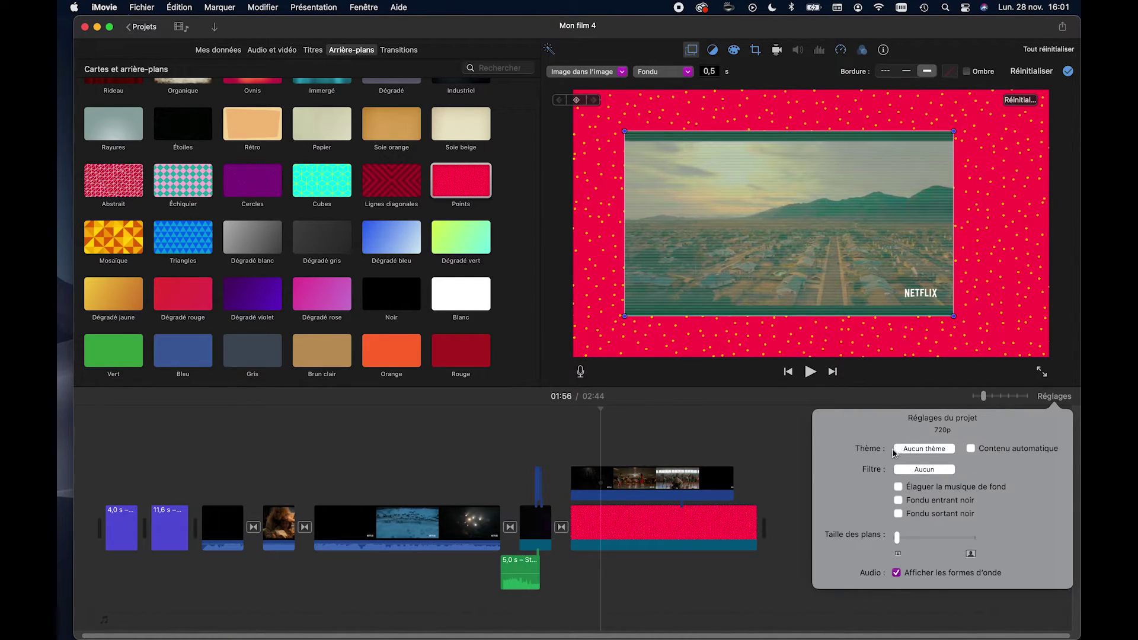
{"action": "left_click_drag", "start_coordinate": [898, 537], "coordinate": [937, 543]}
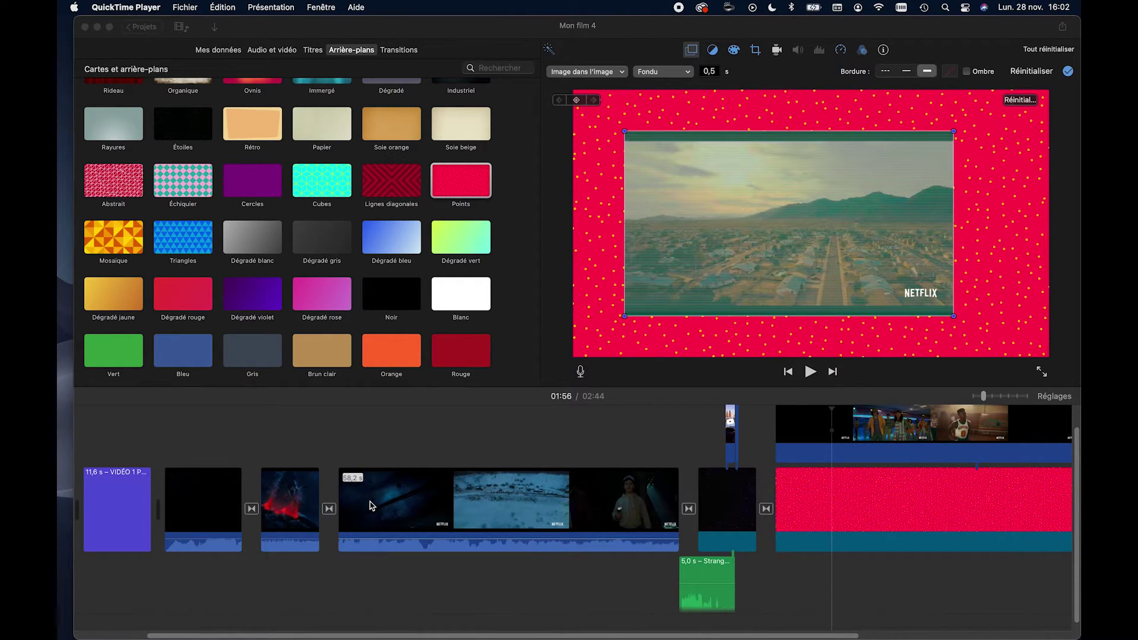
Step: Show the project's imported media and delete all clips, titles, transitions and audio from the timeline
{"action": "left_click", "coordinate": [223, 53]}
{"action": "left_click", "coordinate": [227, 115]}
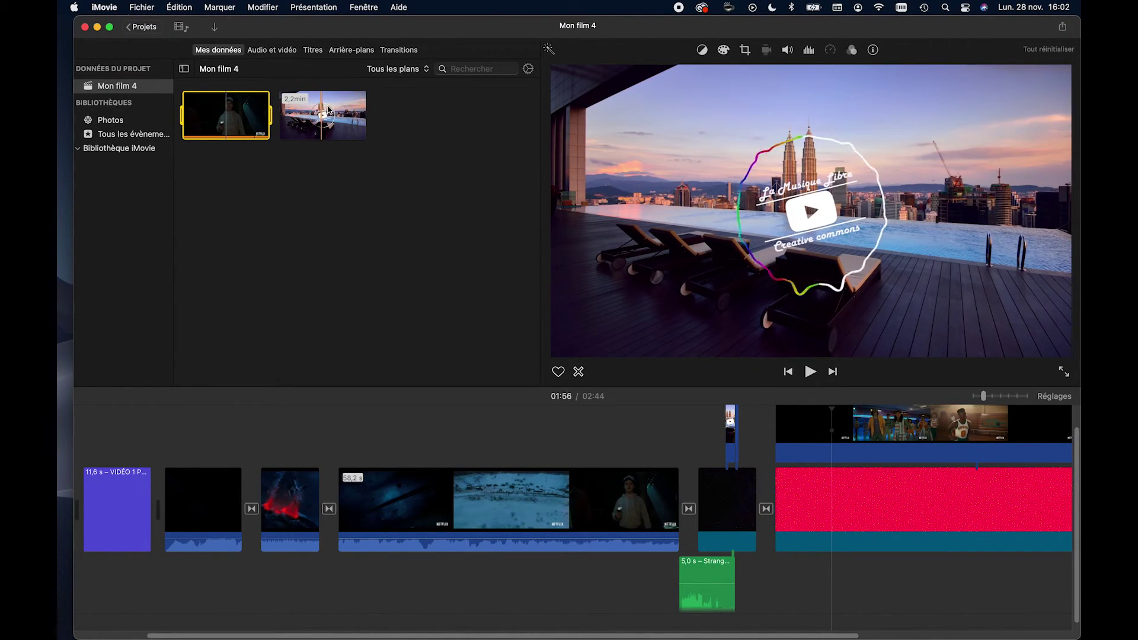
{"action": "left_click", "coordinate": [559, 461]}
{"action": "key", "text": "super+minus"}
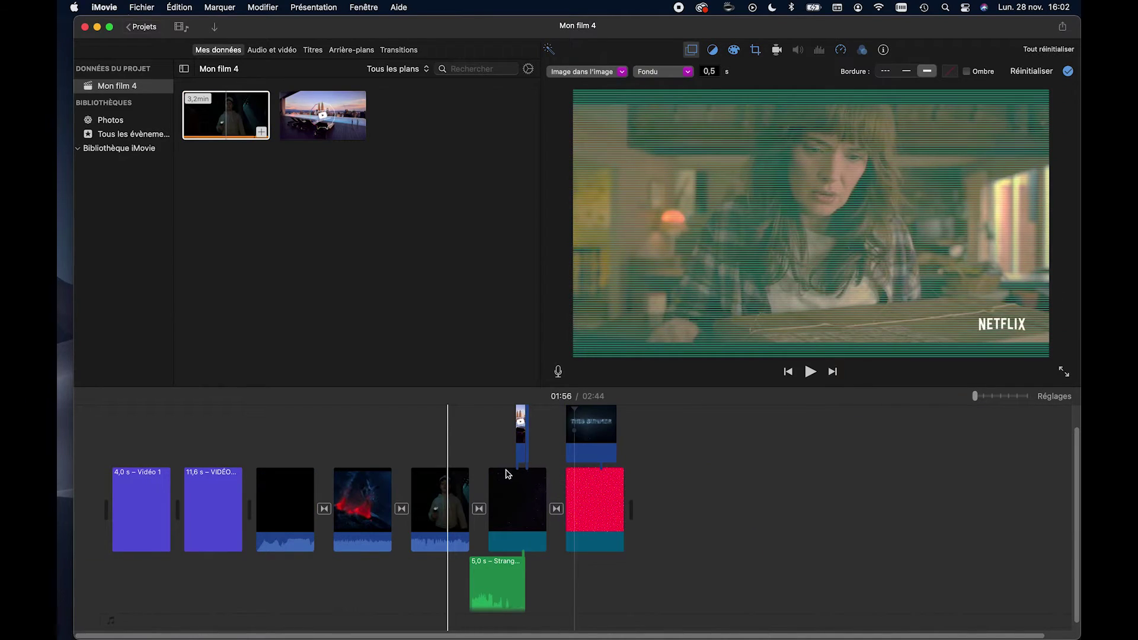
{"action": "left_click", "coordinate": [671, 599]}
{"action": "key", "text": "super+a"}
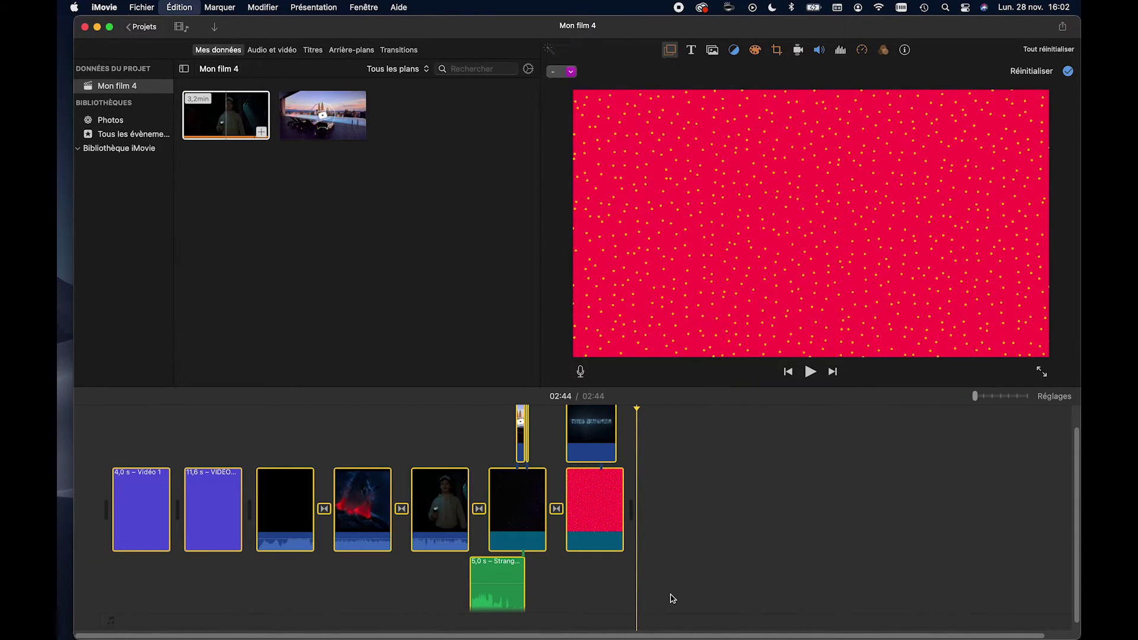
{"action": "key", "text": "Delete"}
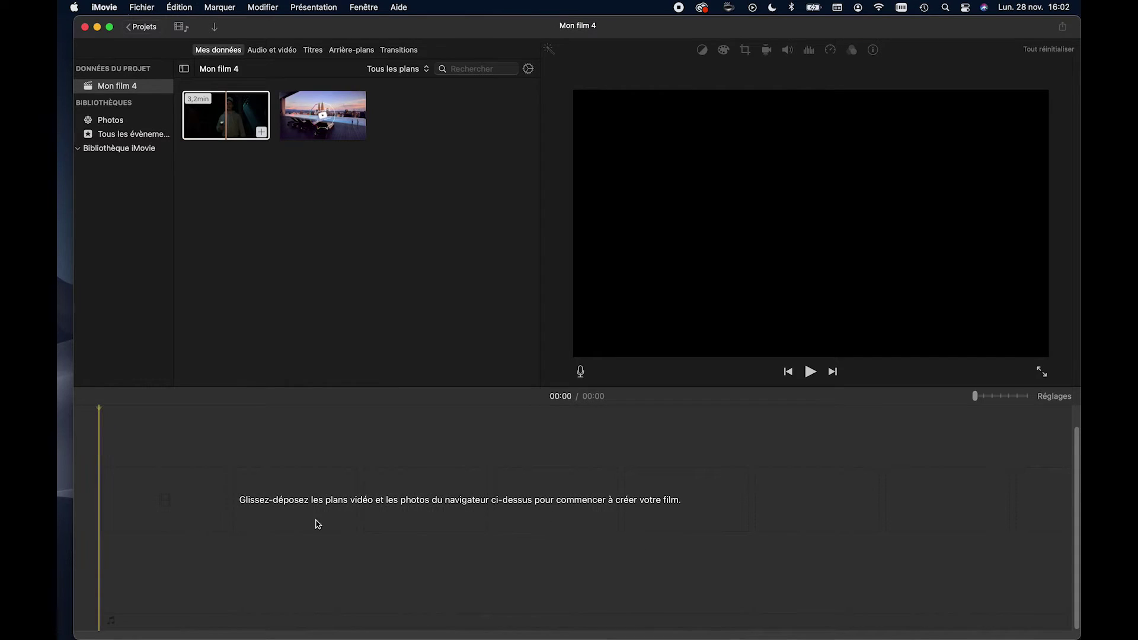
Step: Select both imported videos in the project media and add them together to the empty timeline
{"action": "left_click", "coordinate": [243, 121]}
{"action": "left_click_drag", "start_coordinate": [369, 202], "coordinate": [220, 107]}
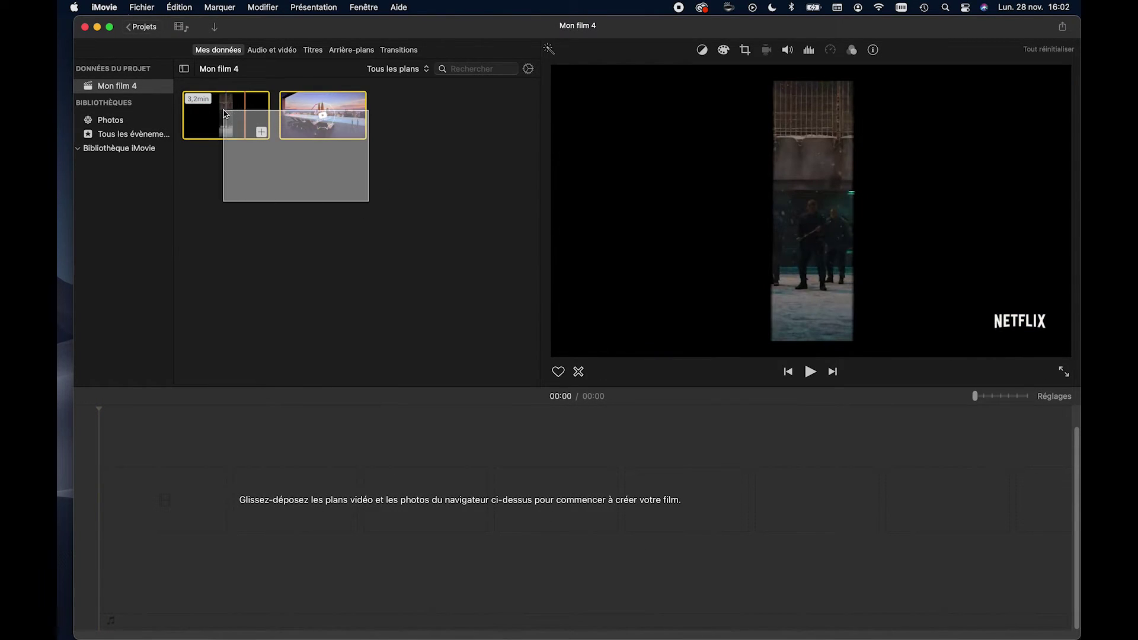
{"action": "left_click_drag", "start_coordinate": [323, 119], "coordinate": [308, 485]}
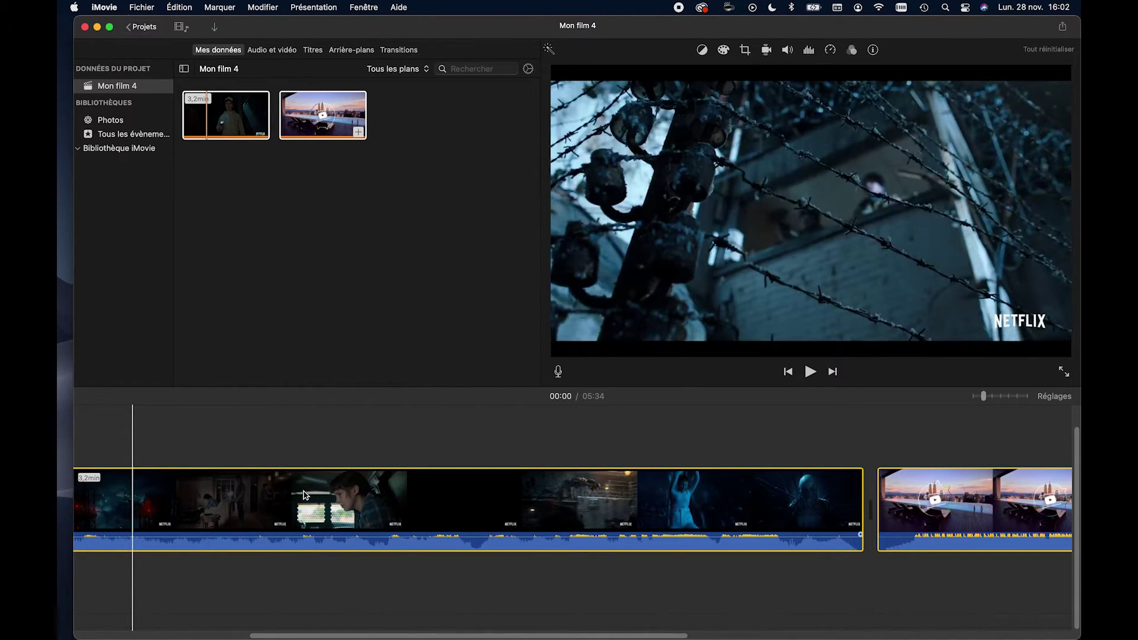
Step: Lower the volume of the Stranger Things trailer clip to 13 % and play it from 01:52
{"action": "left_click", "coordinate": [252, 432]}
{"action": "scroll", "coordinate": [252, 437], "scroll_direction": "left", "scroll_amount": 3}
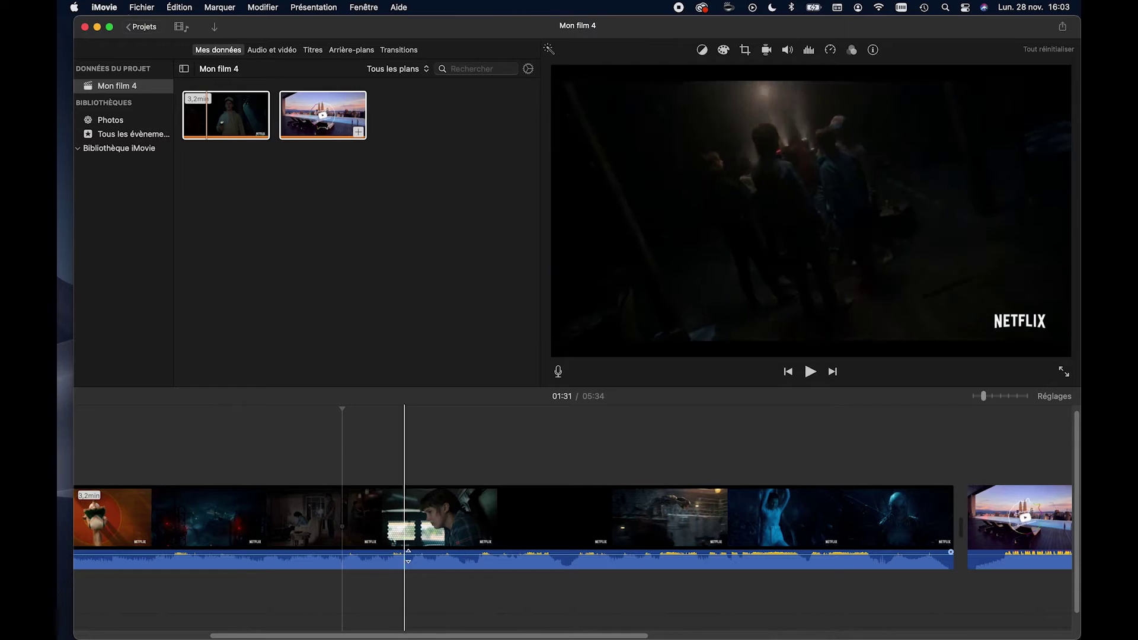
{"action": "left_click", "coordinate": [413, 516]}
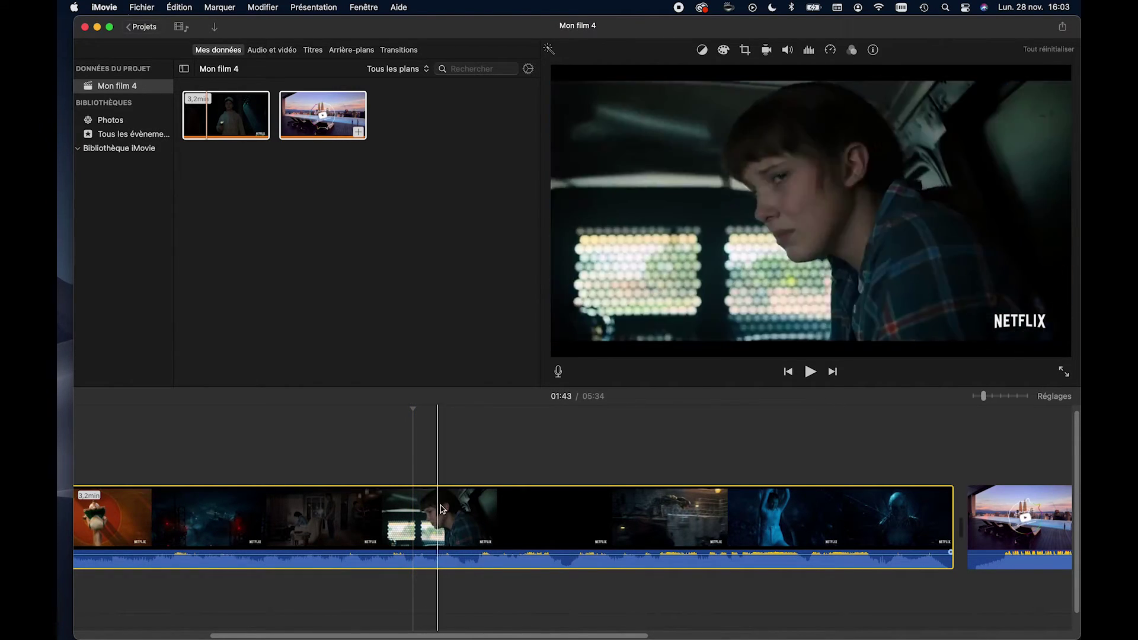
{"action": "left_click", "coordinate": [809, 51]}
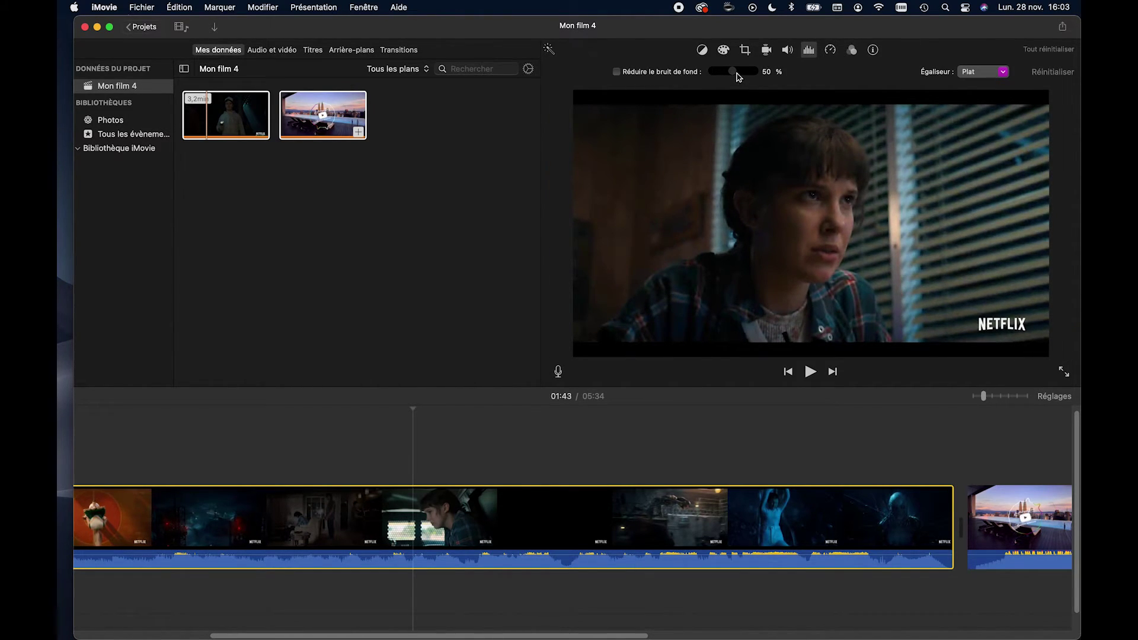
{"action": "left_click", "coordinate": [788, 49]}
{"action": "left_click_drag", "start_coordinate": [697, 71], "coordinate": [668, 76]}
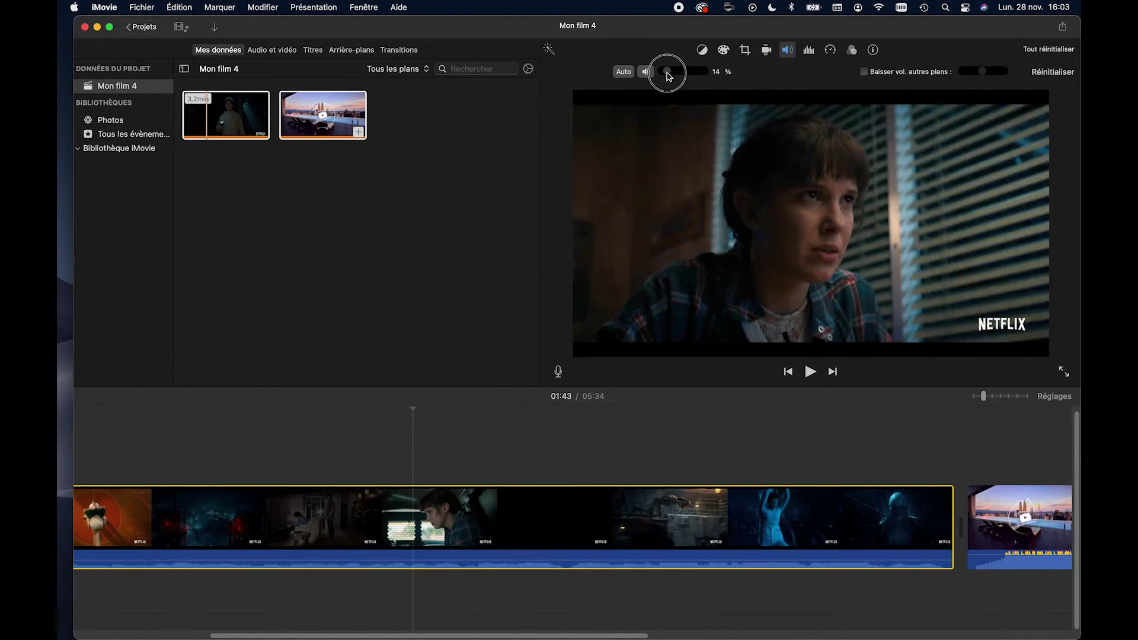
{"action": "left_click", "coordinate": [465, 422]}
{"action": "key", "text": "space"}
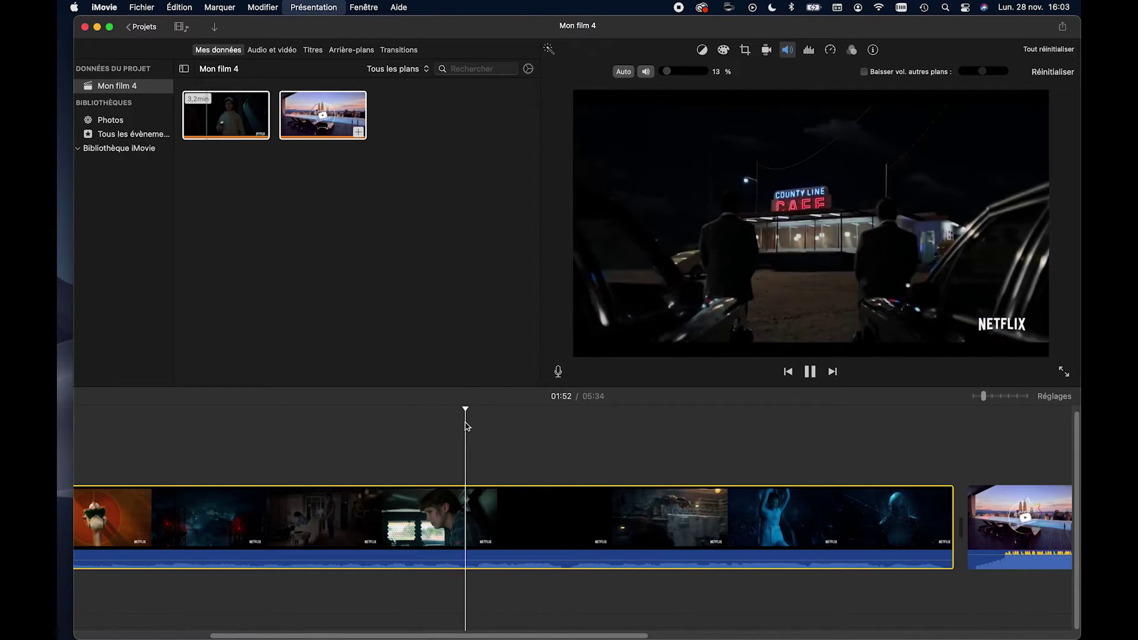
Step: Try the trailer clip's volume at 0 % during playback and set it to 30 %
{"action": "key", "text": "space"}
{"action": "left_click_drag", "start_coordinate": [671, 71], "coordinate": [660, 71]}
{"action": "key", "text": "space"}
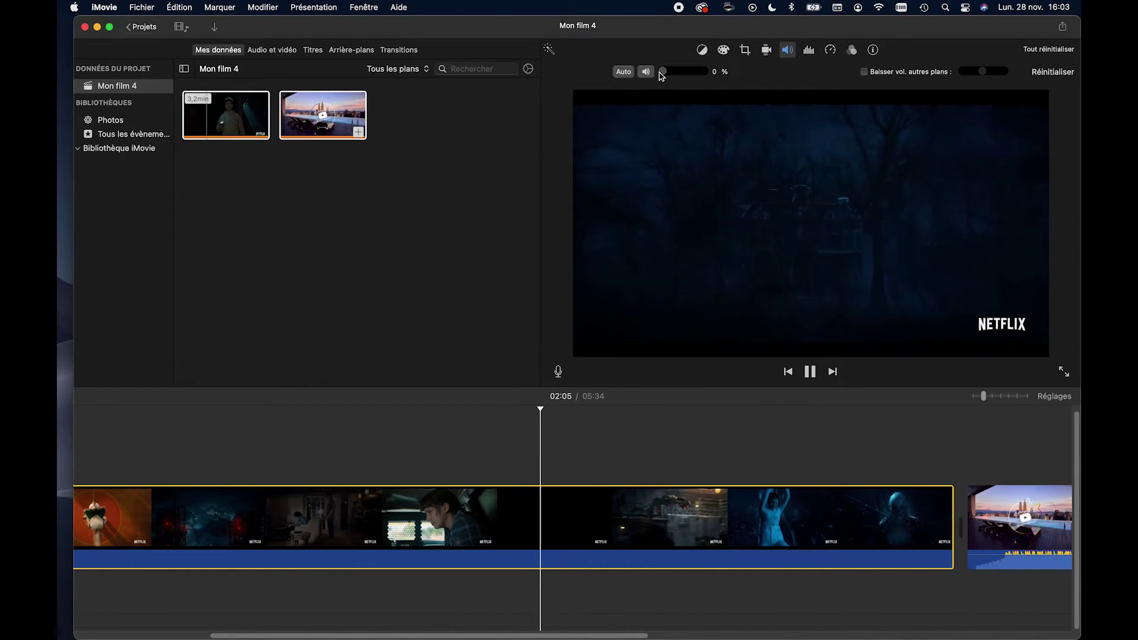
{"action": "key", "text": "space"}
{"action": "mouse_move", "coordinate": [682, 76]}
{"action": "left_mouse_down"}
{"action": "mouse_move", "coordinate": [705, 72]}
{"action": "mouse_move", "coordinate": [675, 73]}
{"action": "left_mouse_up"}
Step: Detach the audio from the trailer clip and select the separated audio track
{"action": "left_click", "coordinate": [586, 529]}
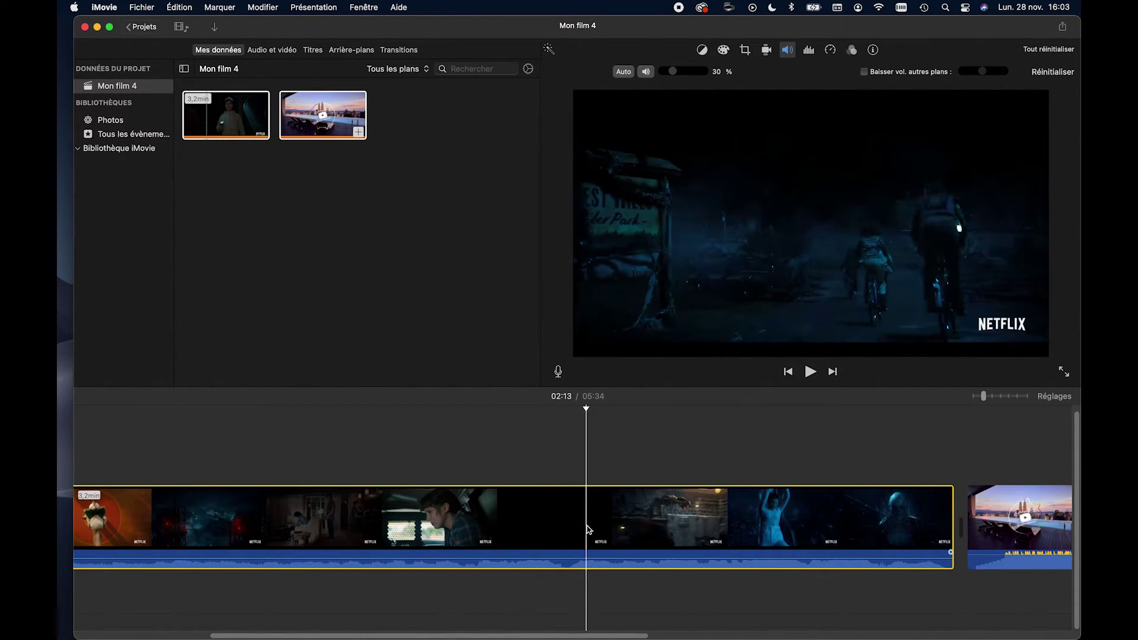
{"action": "right_click", "coordinate": [587, 529]}
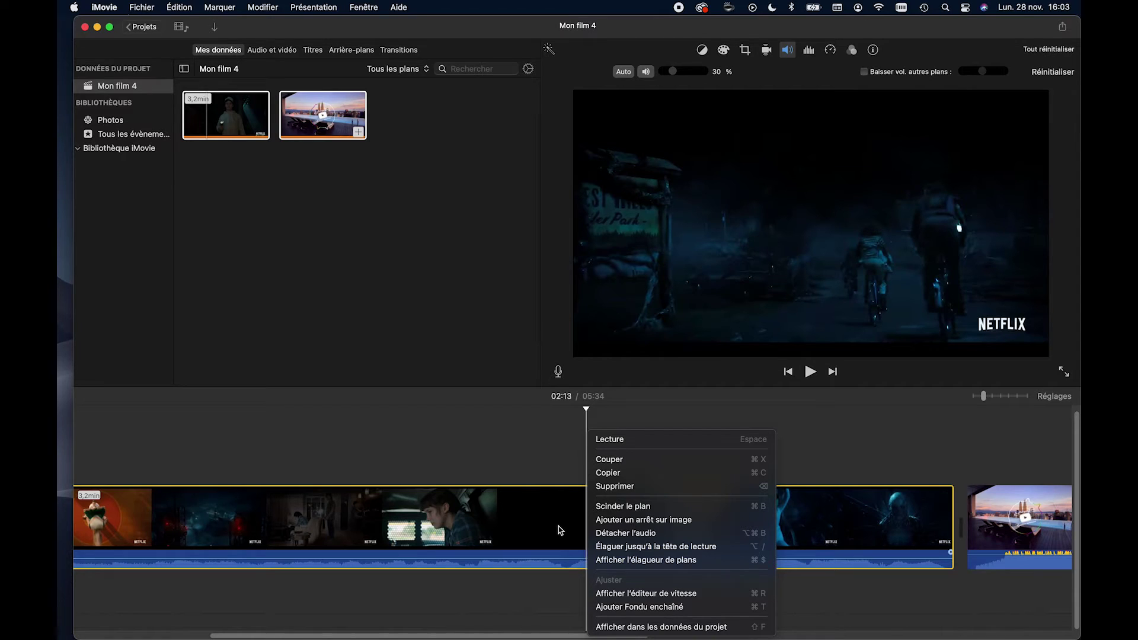
{"action": "left_click", "coordinate": [651, 533]}
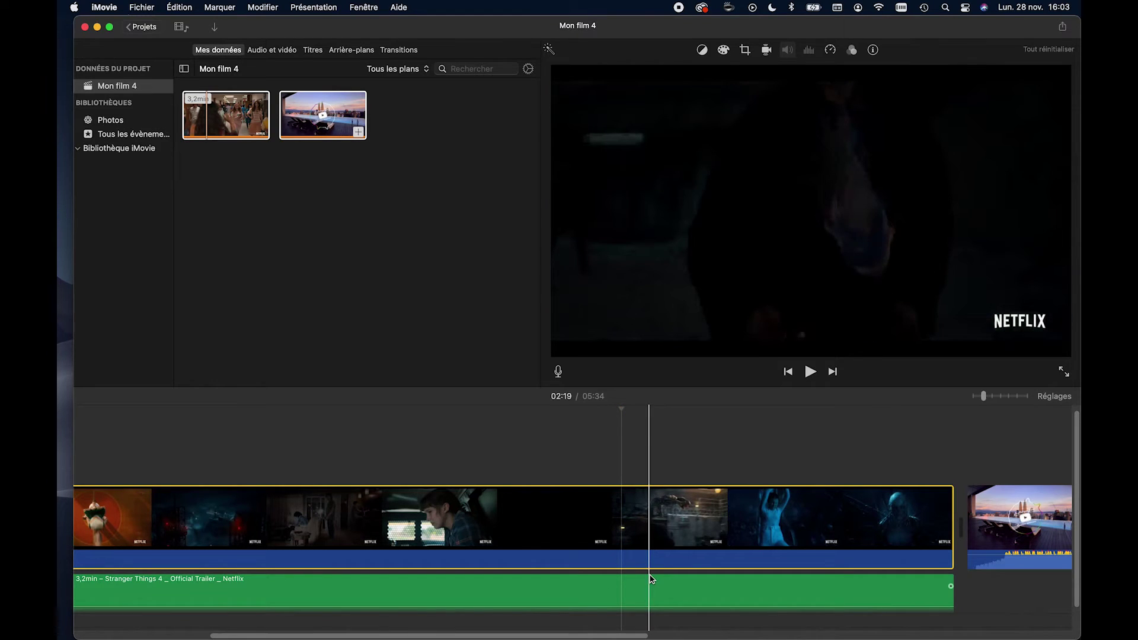
{"action": "left_click", "coordinate": [675, 592]}
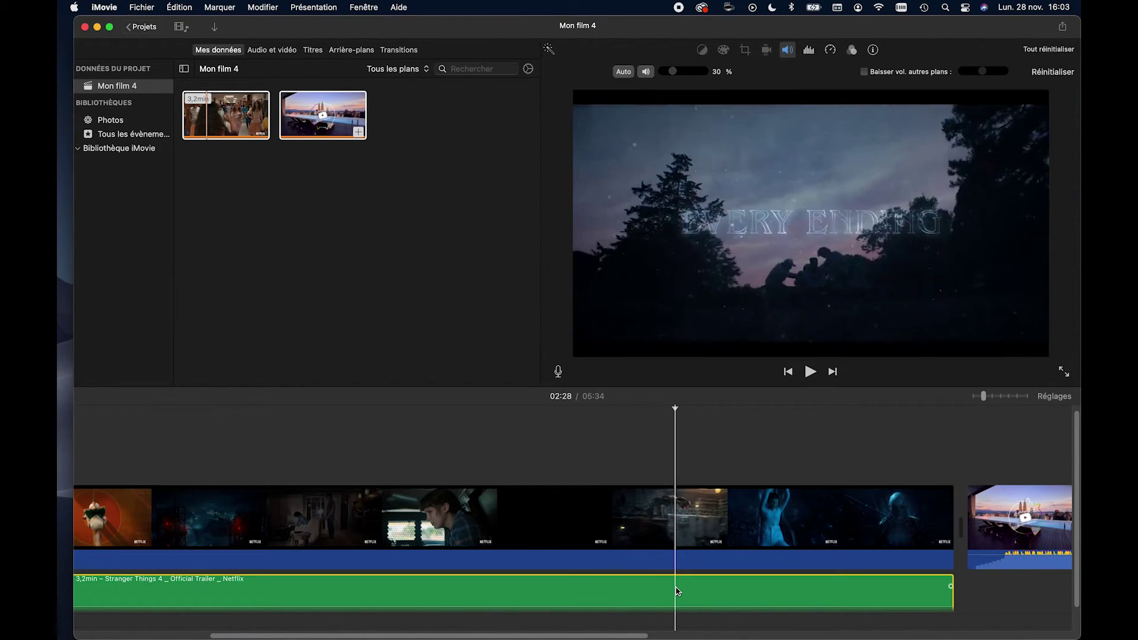
Step: Raise the volume of the trailer's detached audio track to 61 % and deselect it
{"action": "mouse_move", "coordinate": [673, 71]}
{"action": "left_mouse_down"}
{"action": "mouse_move", "coordinate": [703, 71]}
{"action": "mouse_move", "coordinate": [668, 74]}
{"action": "mouse_move", "coordinate": [700, 67]}
{"action": "mouse_move", "coordinate": [683, 71]}
{"action": "left_mouse_up"}
{"action": "left_click", "coordinate": [688, 460]}
{"action": "key", "text": "super+minus"}
{"action": "key", "text": "super+minus"}
{"action": "key", "text": "super+minus"}
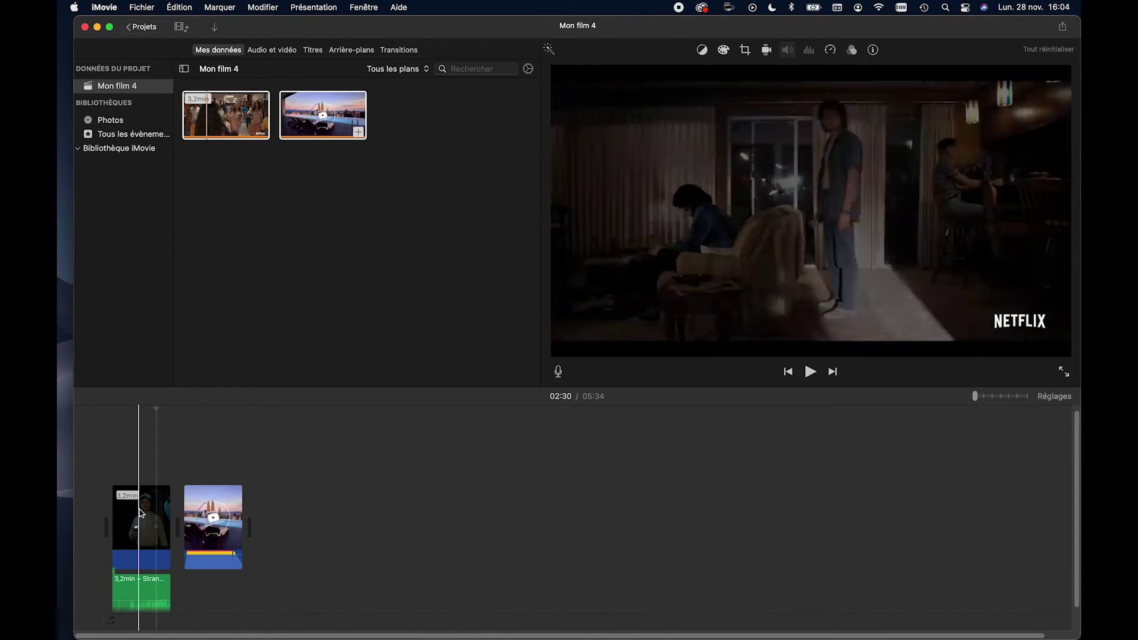
Step: Play the music video clip from 03:21, lower its volume to 6 % and listen to it
{"action": "key", "text": "super+plus"}
{"action": "key", "text": "super+plus"}
{"action": "key", "text": "super+plus"}
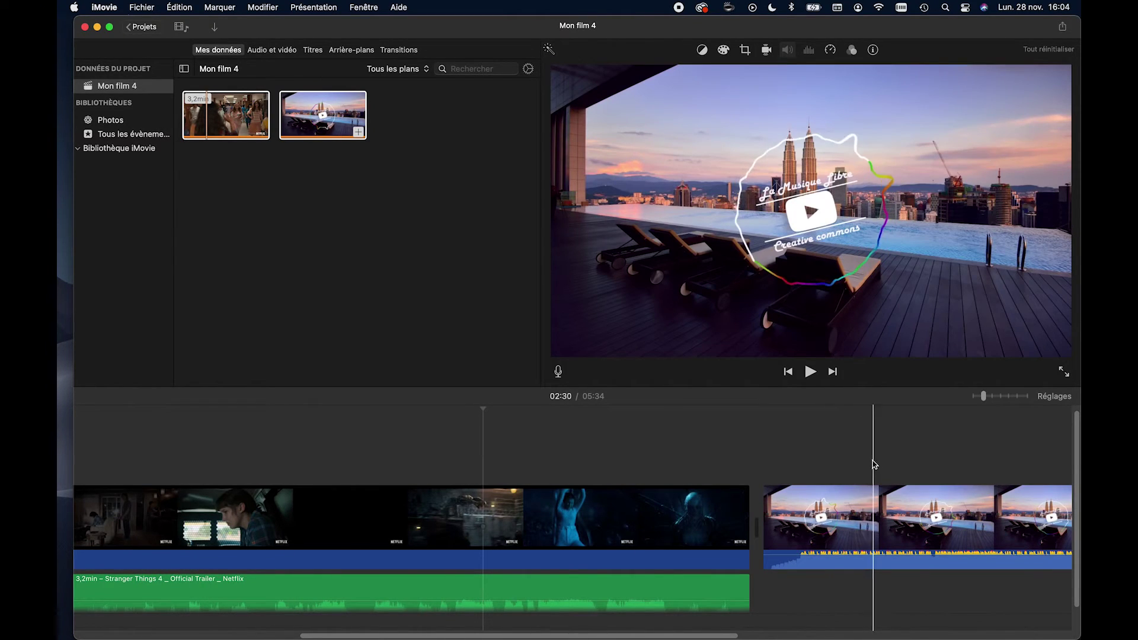
{"action": "left_click", "coordinate": [795, 424]}
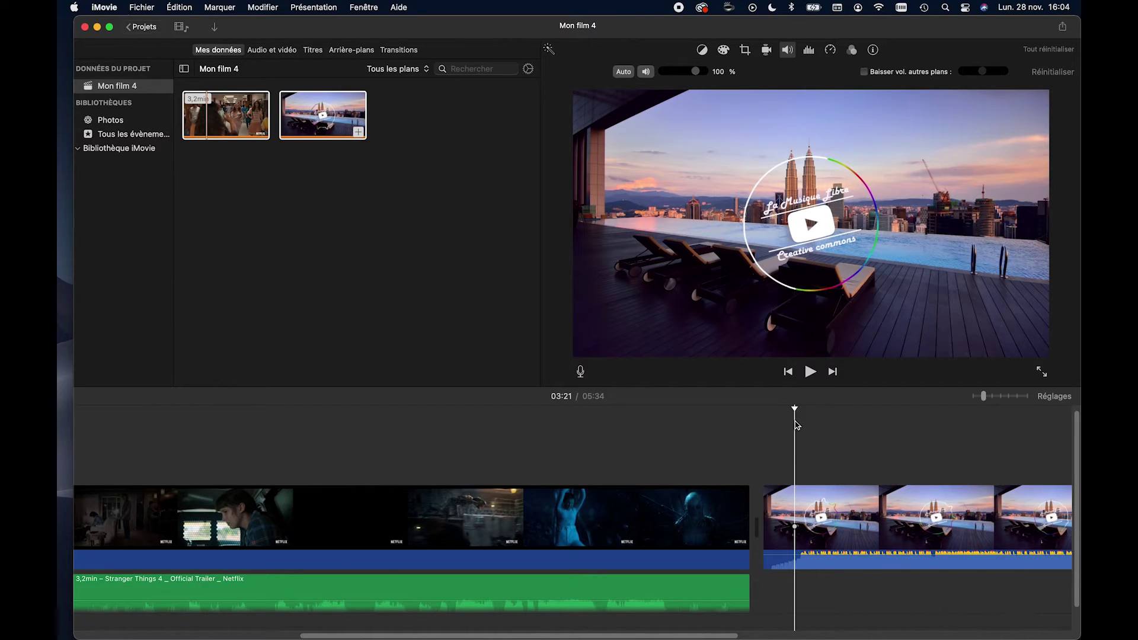
{"action": "key", "text": "space"}
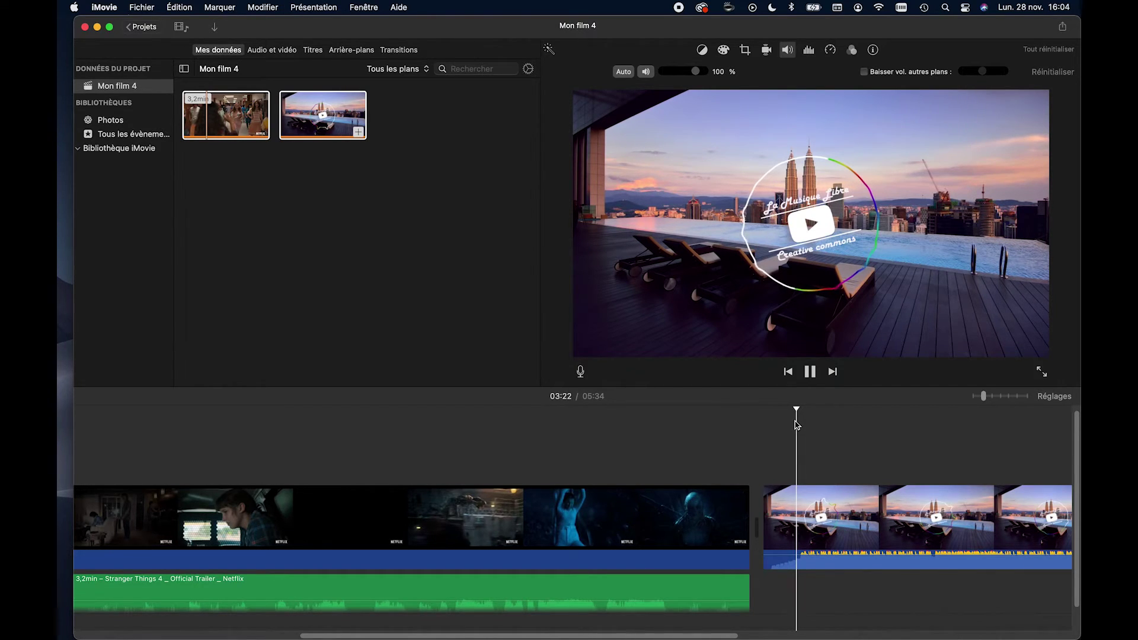
{"action": "key", "text": "space"}
{"action": "left_click", "coordinate": [869, 562]}
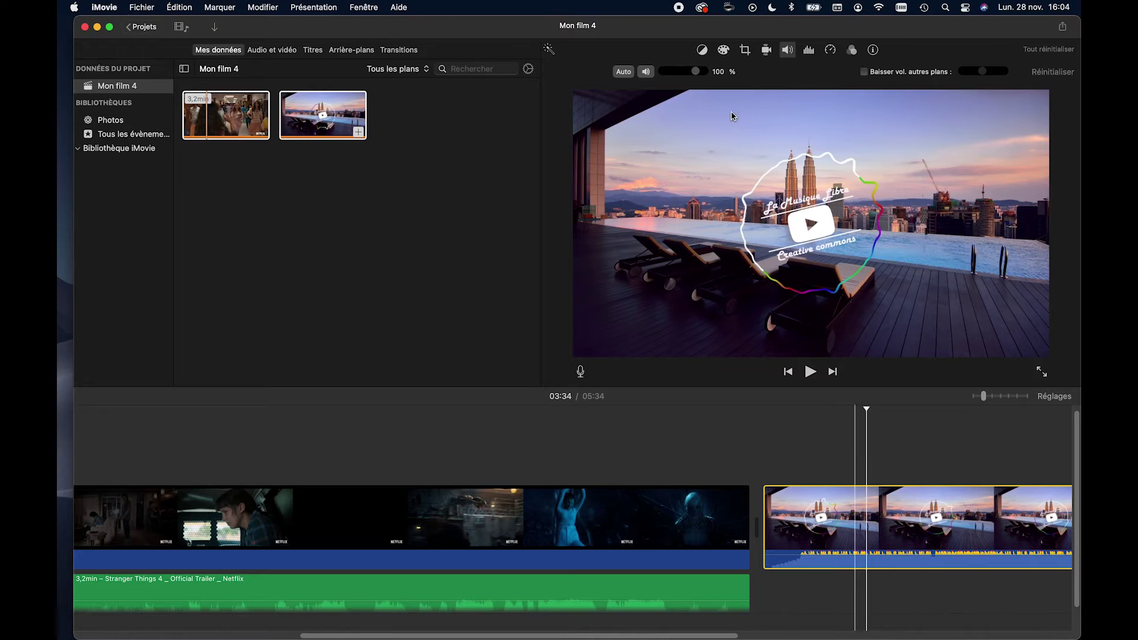
{"action": "left_click_drag", "start_coordinate": [696, 71], "coordinate": [666, 72]}
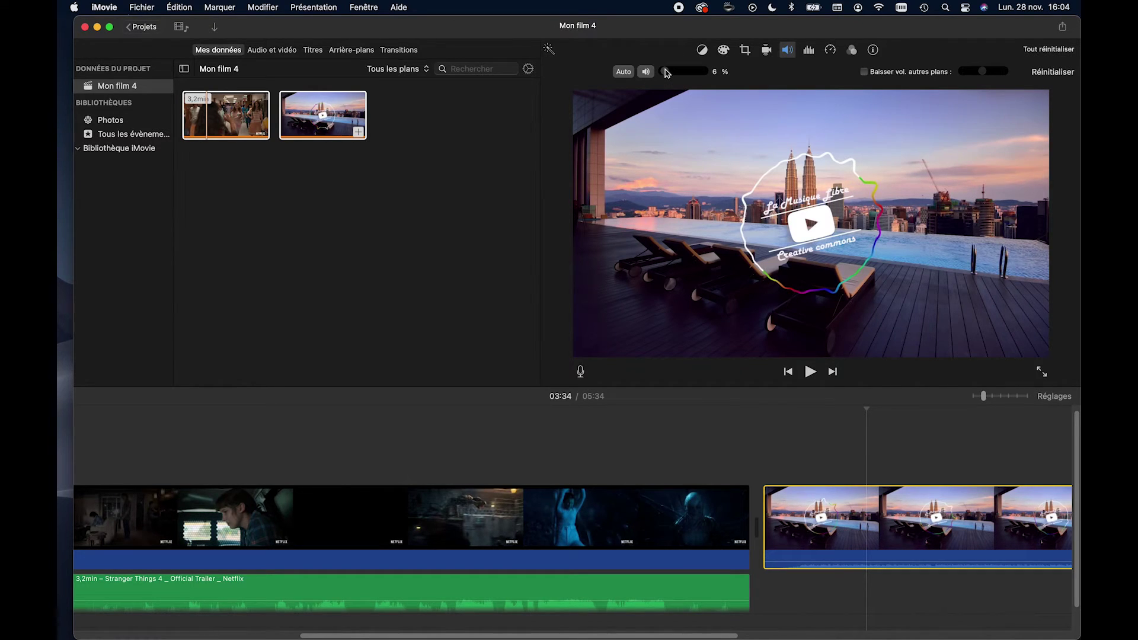
{"action": "key", "text": "space"}
{"action": "key", "text": "space"}
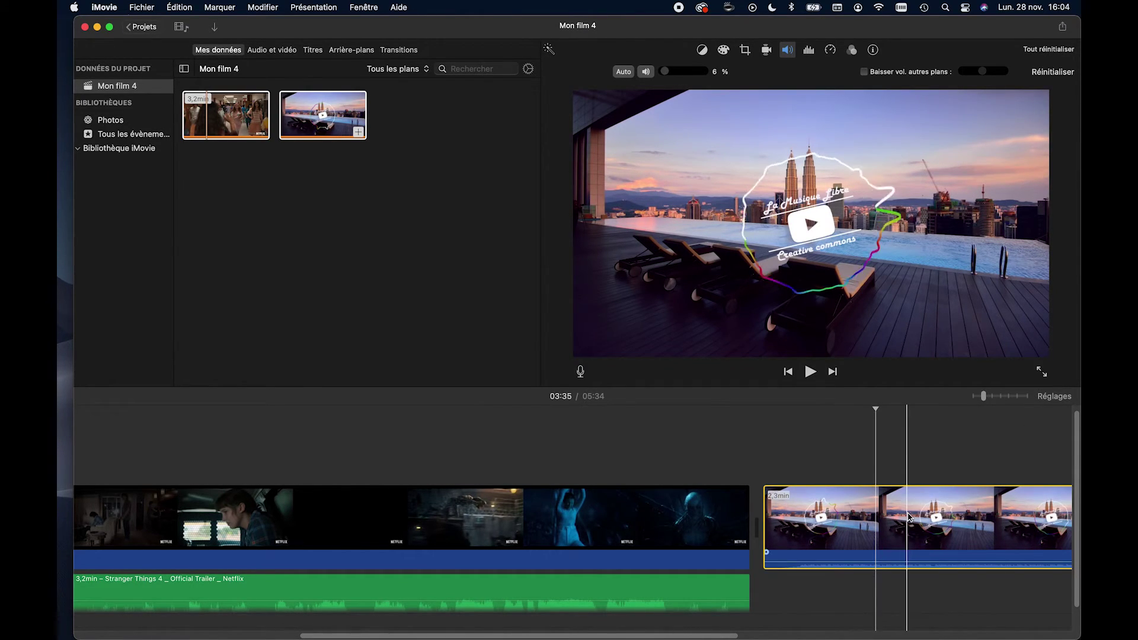
Step: Detach the audio from the music video clip and delete the trailer's separated audio track
{"action": "right_click", "coordinate": [720, 431]}
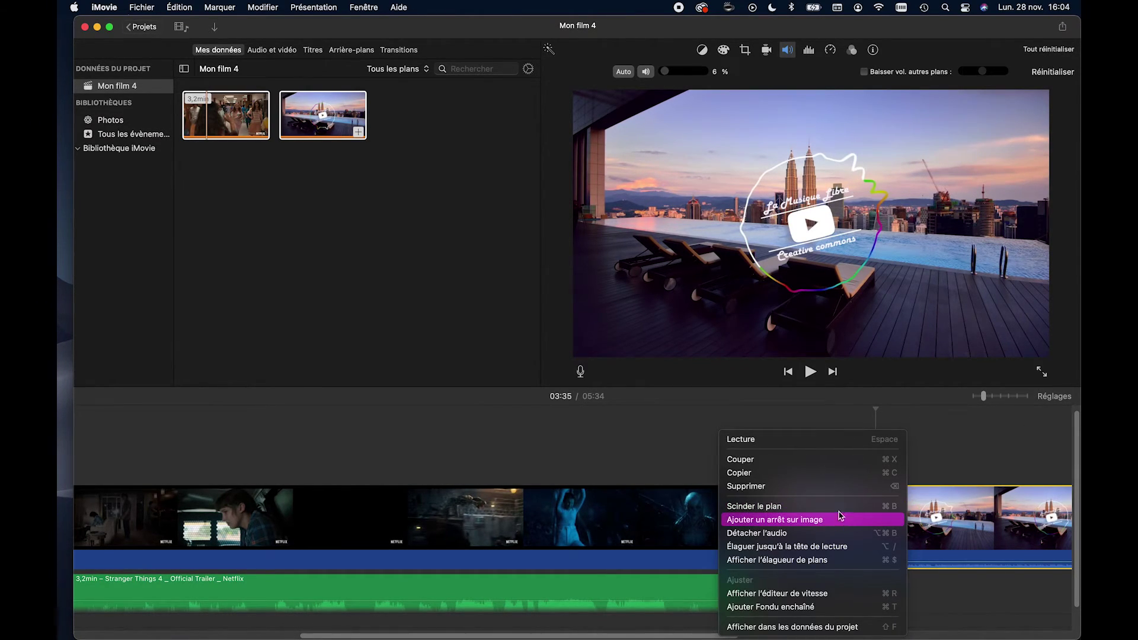
{"action": "left_click", "coordinate": [837, 532]}
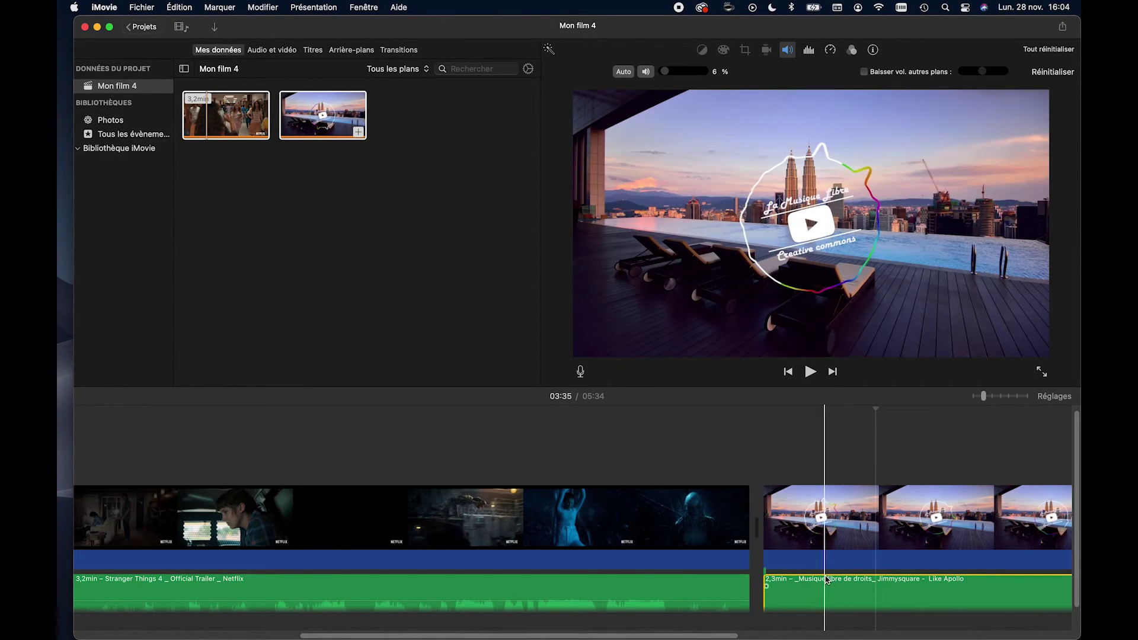
{"action": "left_click", "coordinate": [695, 581]}
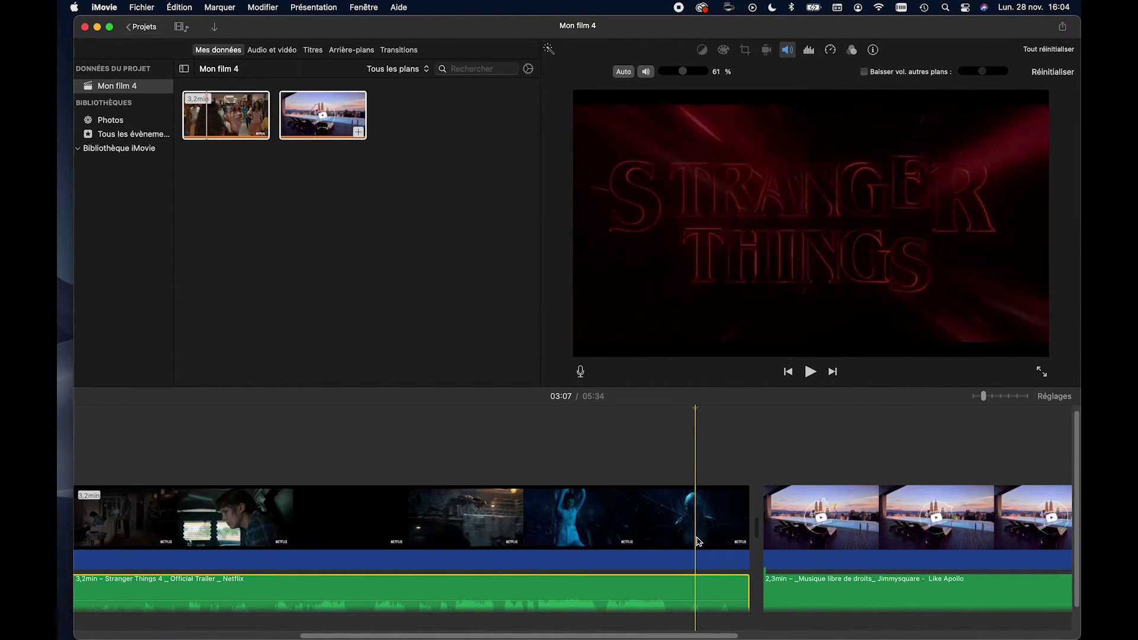
{"action": "key", "text": "Delete"}
Step: Move the detached music track back so that it starts together with the trailer clip
{"action": "left_click_drag", "start_coordinate": [792, 580], "coordinate": [310, 582]}
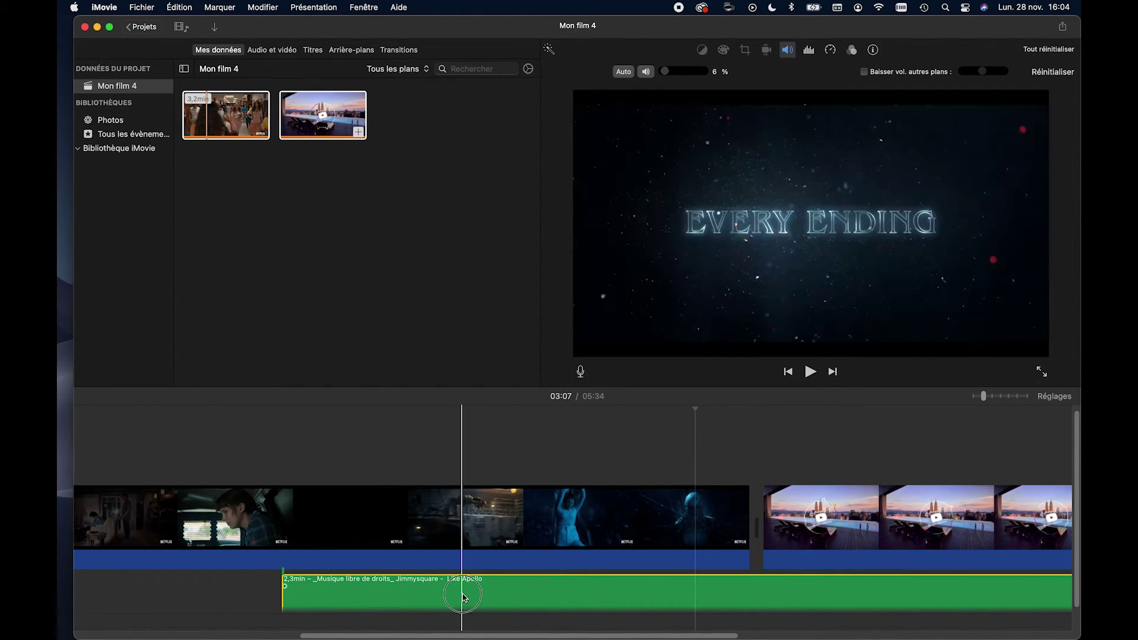
{"action": "left_click_drag", "start_coordinate": [461, 598], "coordinate": [192, 585]}
{"action": "key", "text": "super+minus"}
{"action": "key", "text": "super+minus"}
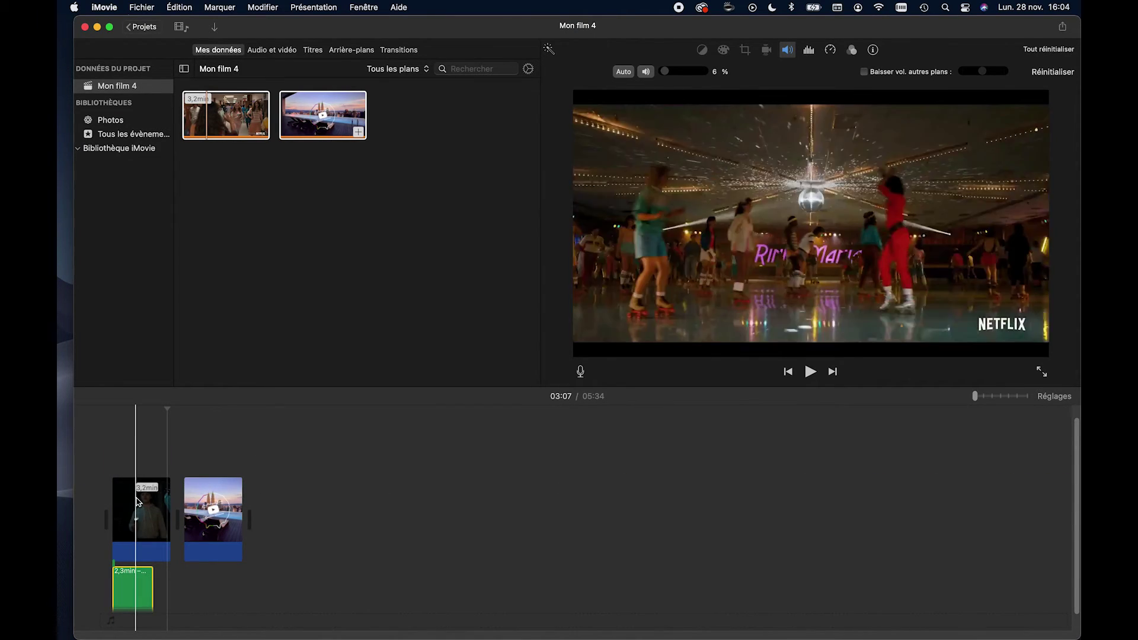
{"action": "key", "text": "super+equal"}
{"action": "key", "text": "super+equal"}
{"action": "scroll", "coordinate": [320, 501], "scroll_direction": "left", "scroll_amount": 6}
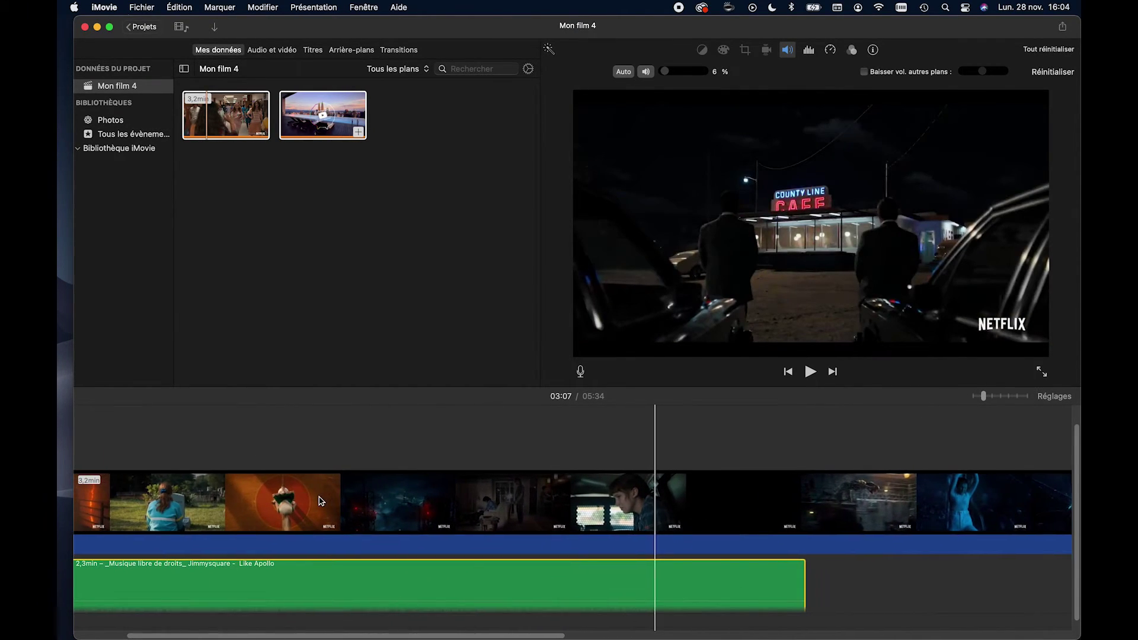
Step: Trim the end of the trailer clip to 2.3 min, matching the end of the music track
{"action": "key", "text": "super+minus"}
{"action": "left_click", "coordinate": [148, 518]}
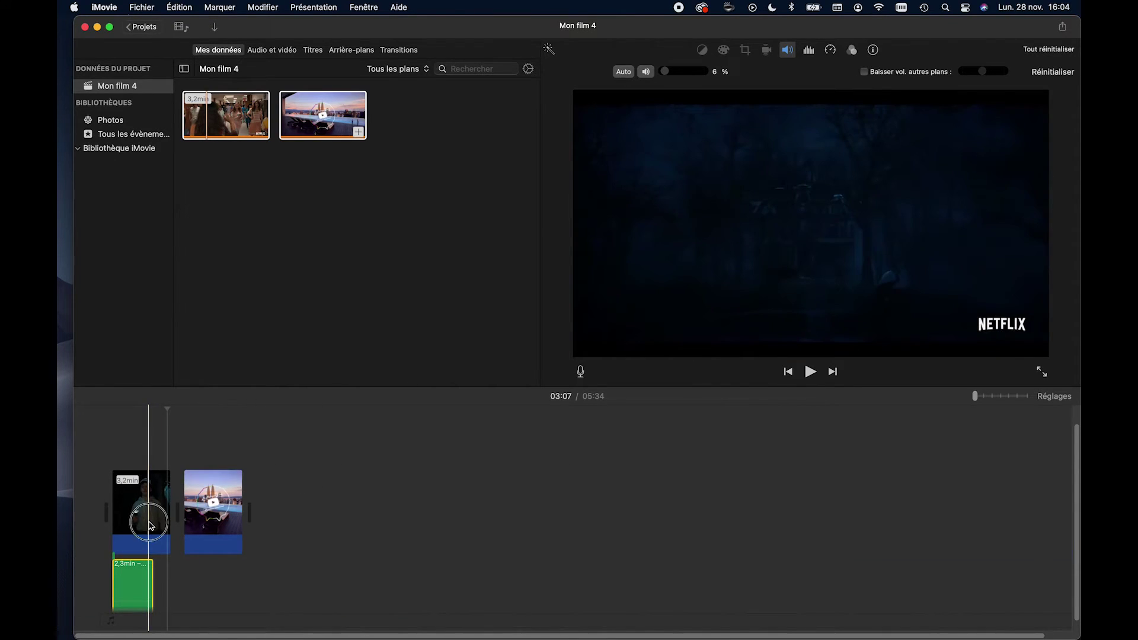
{"action": "left_click_drag", "start_coordinate": [168, 512], "coordinate": [164, 512]}
{"action": "left_click_drag", "start_coordinate": [150, 513], "coordinate": [97, 510]}
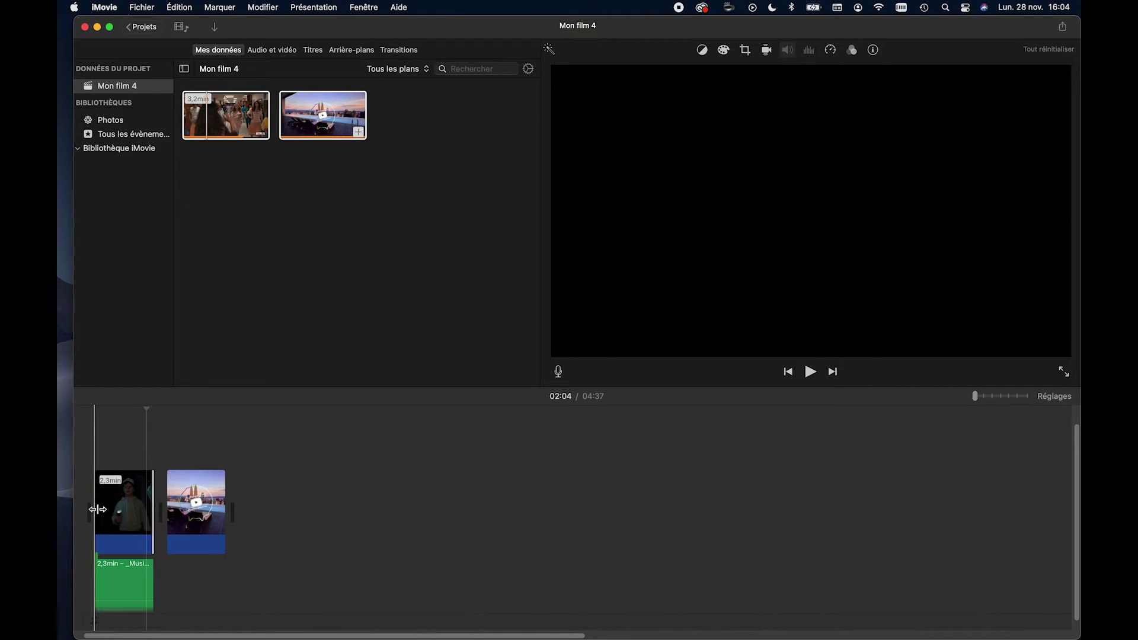
Step: Play the trailer with its new music from 00:21 to about 00:40
{"action": "scroll", "coordinate": [99, 532], "scroll_direction": "up", "scroll_amount": 5}
{"action": "scroll", "coordinate": [100, 531], "scroll_direction": "up", "scroll_amount": 3}
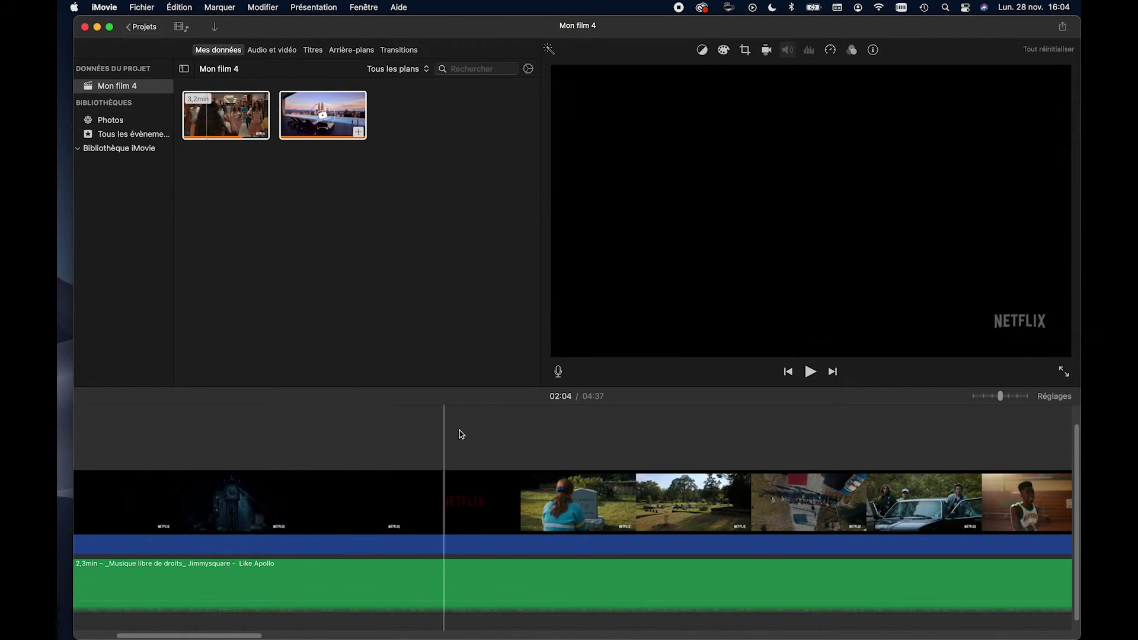
{"action": "left_click", "coordinate": [321, 411]}
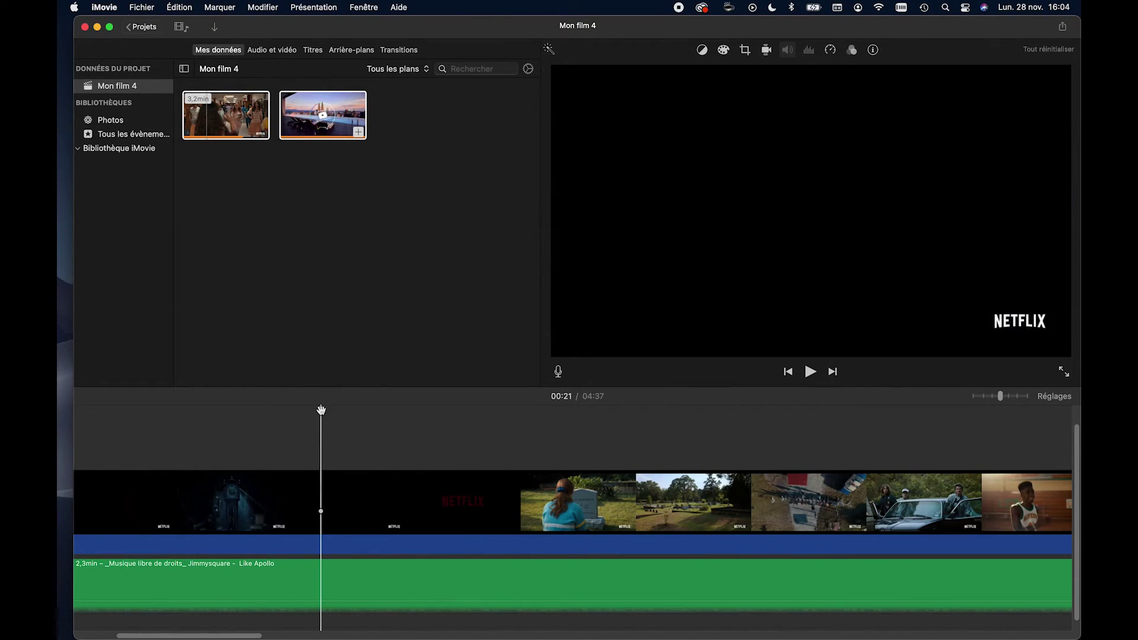
{"action": "key", "text": "space"}
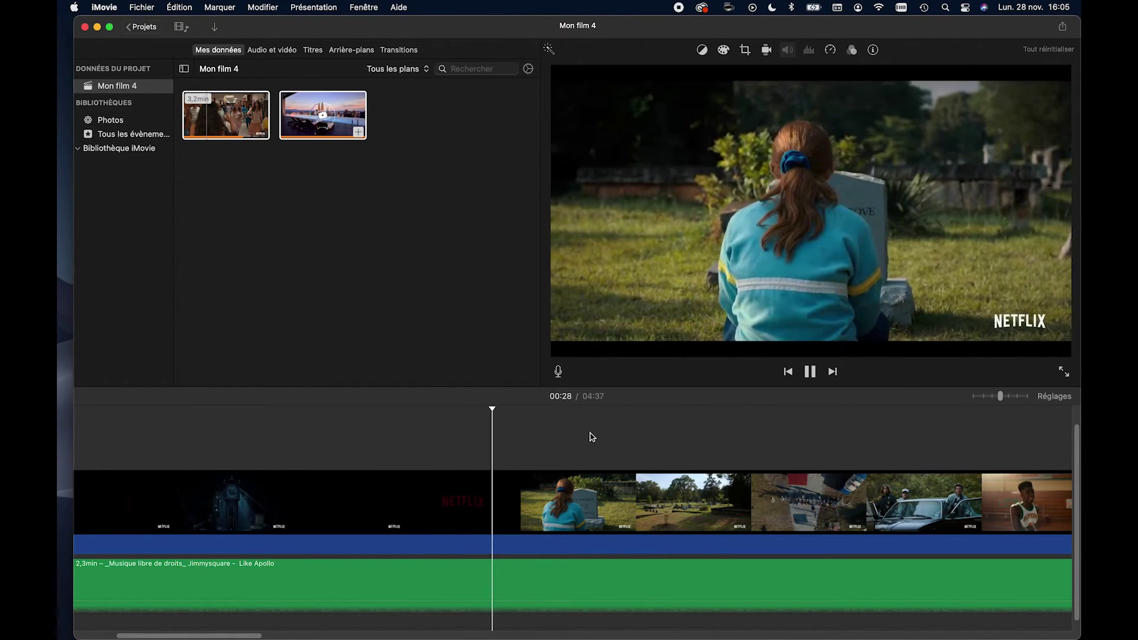
{"action": "key", "text": "super+minus"}
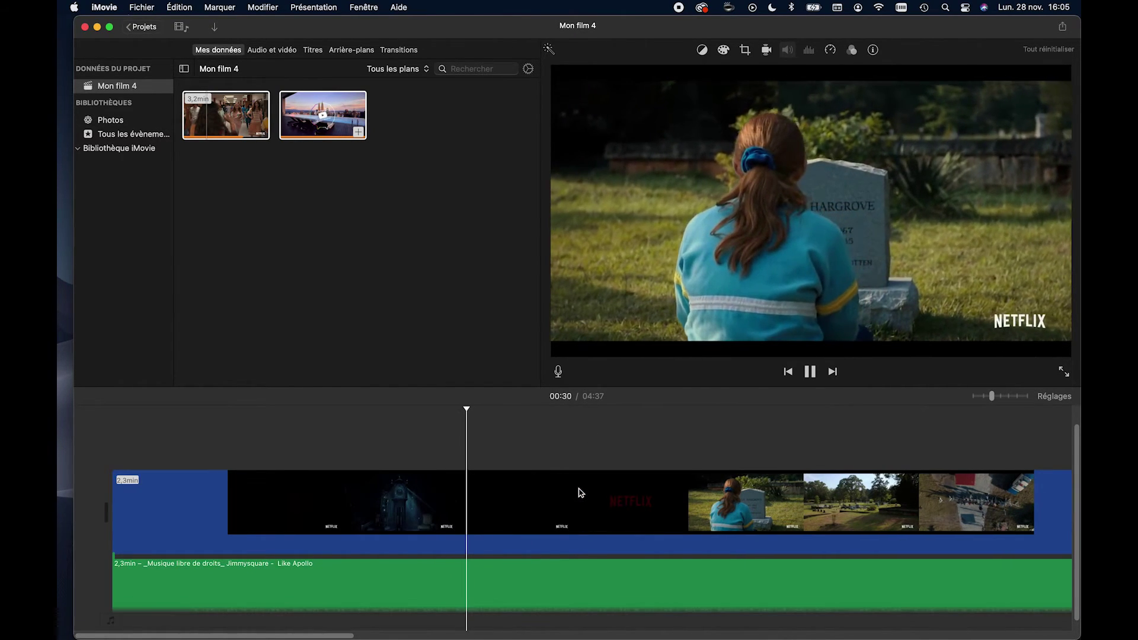
{"action": "key", "text": "super+minus"}
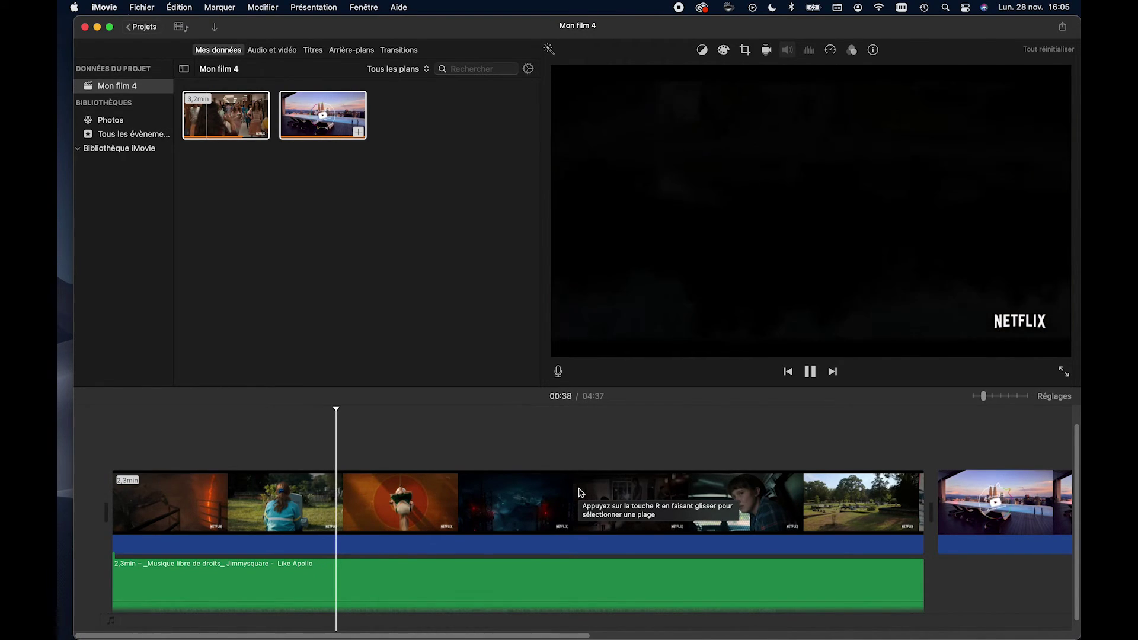
{"action": "key", "text": "space"}
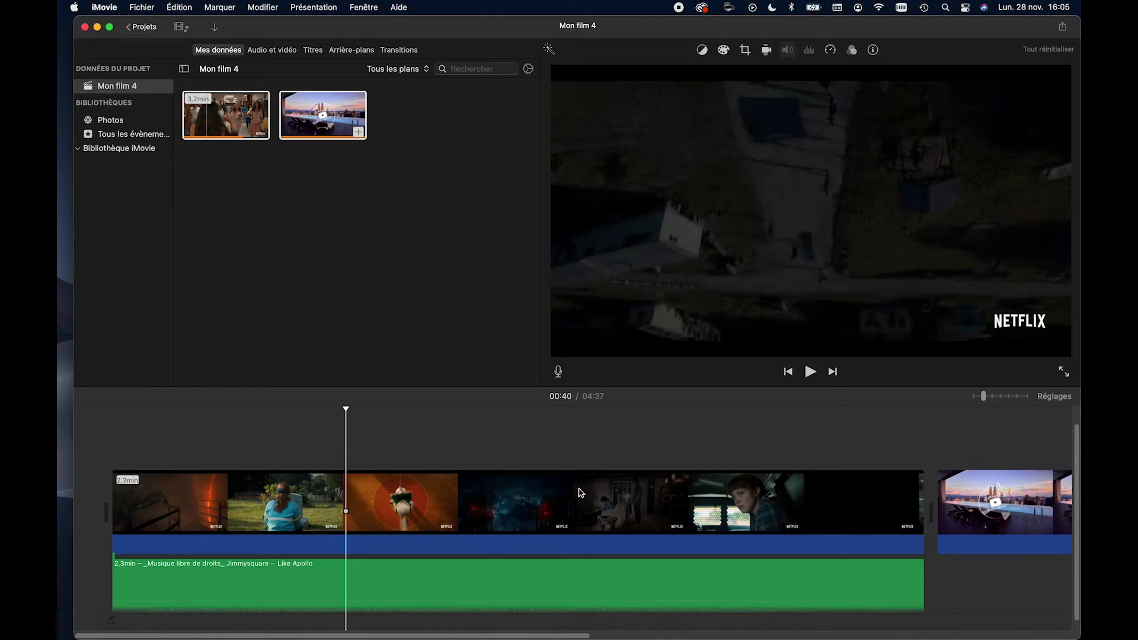
Step: Delete the music video clip after the trailer and place the playhead at 00:52
{"action": "key", "text": "super+minus"}
{"action": "key", "text": "super+minus"}
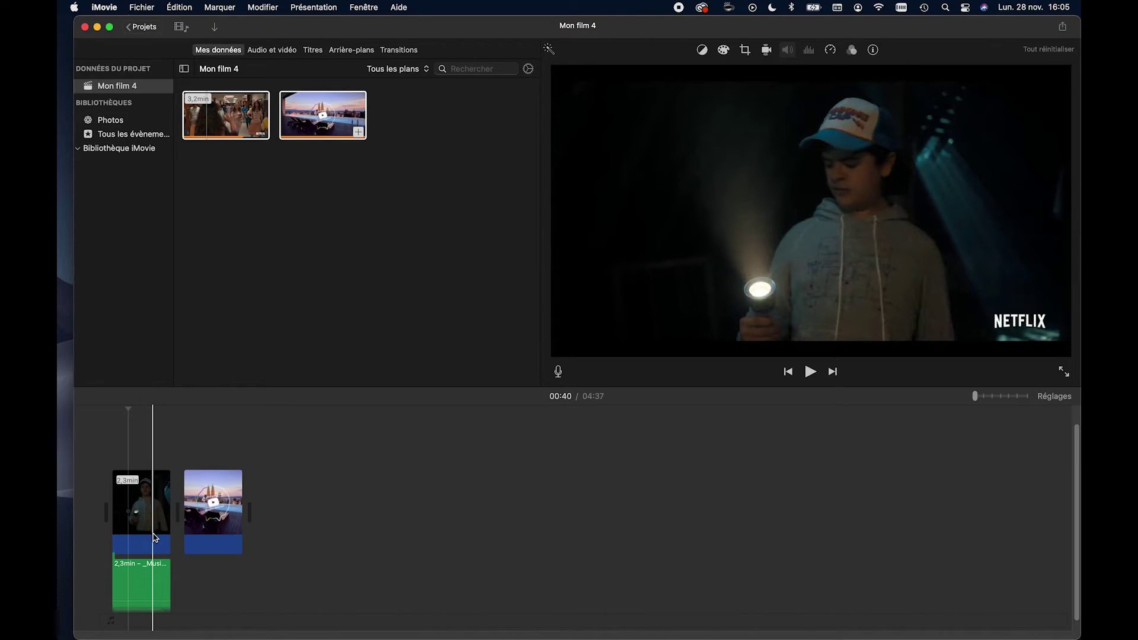
{"action": "left_click", "coordinate": [216, 545]}
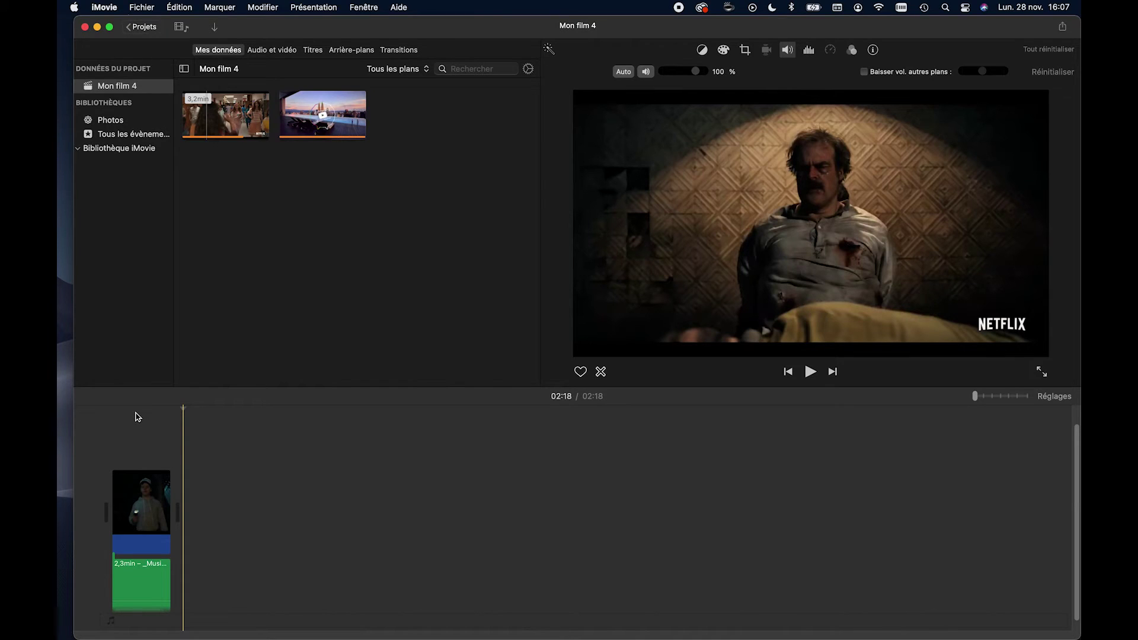
{"action": "left_click", "coordinate": [134, 411]}
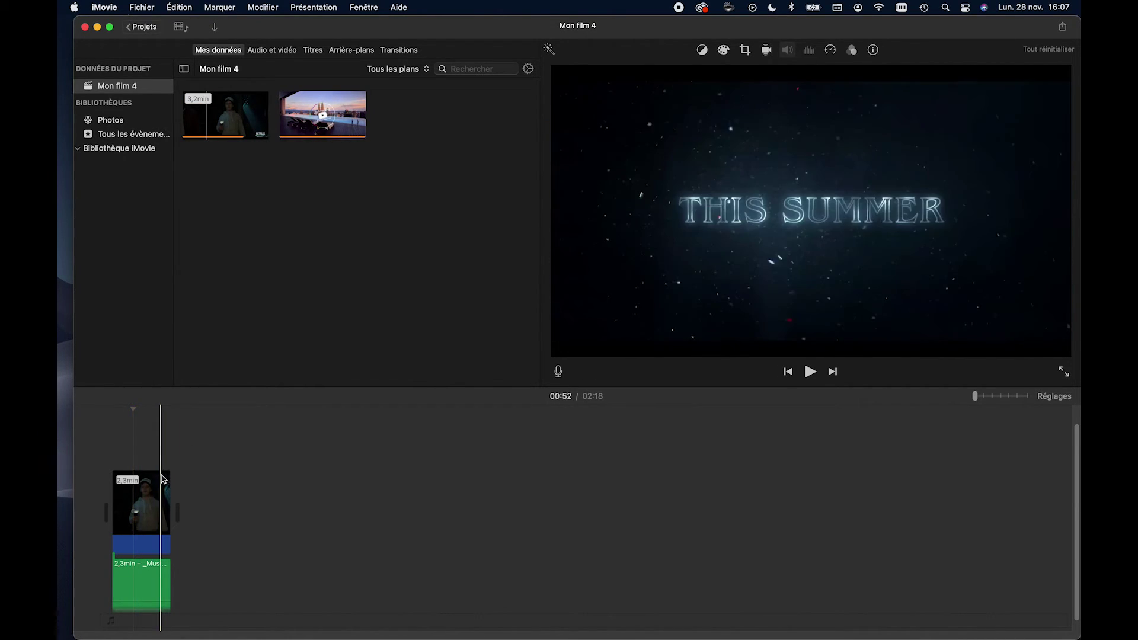
{"action": "scroll", "coordinate": [163, 479], "scroll_direction": "up", "scroll_amount": 1}
{"action": "scroll", "coordinate": [162, 479], "scroll_direction": "down", "scroll_amount": 2}
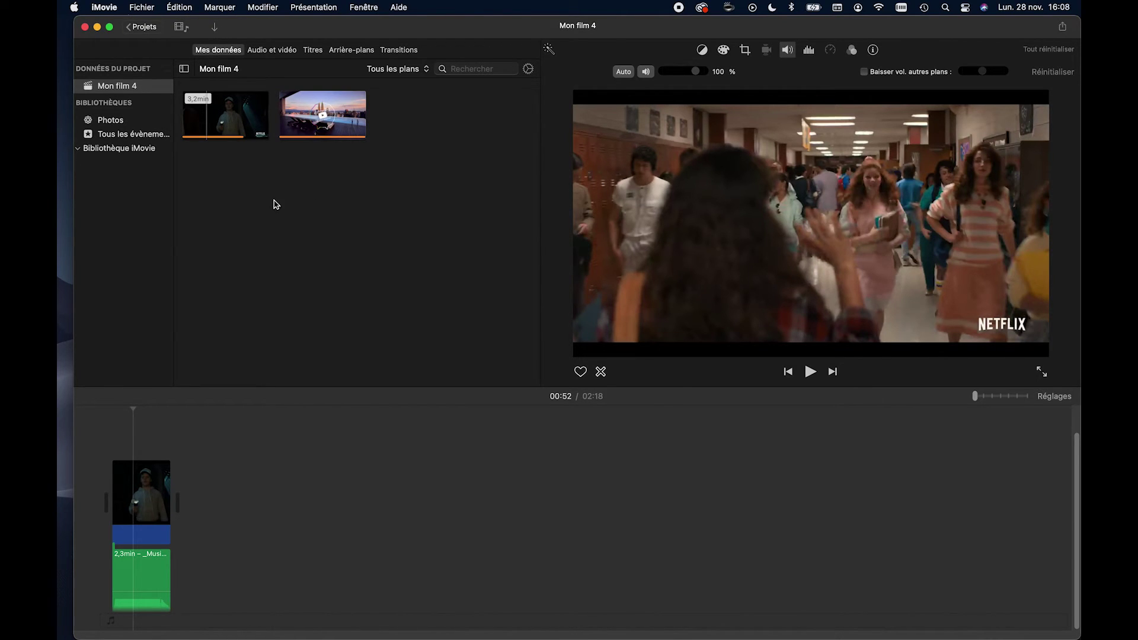
Step: Import the three JPEG images from the Exemples montage folder on the desktop into the project media
{"action": "left_click", "coordinate": [216, 29]}
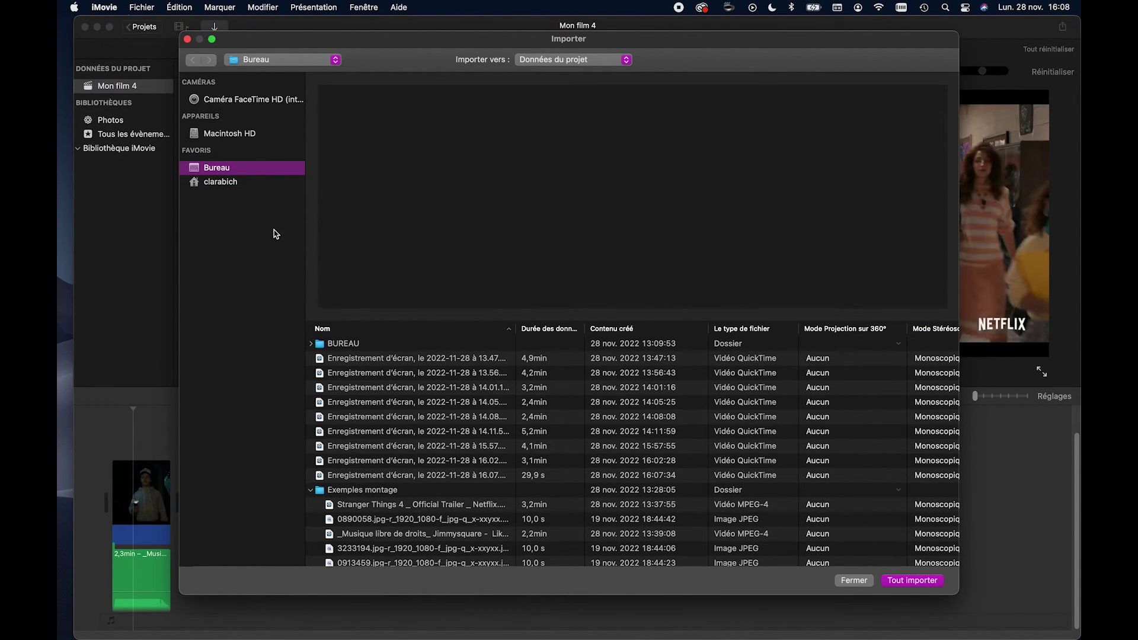
{"action": "scroll", "coordinate": [441, 460], "scroll_direction": "down", "scroll_amount": 2}
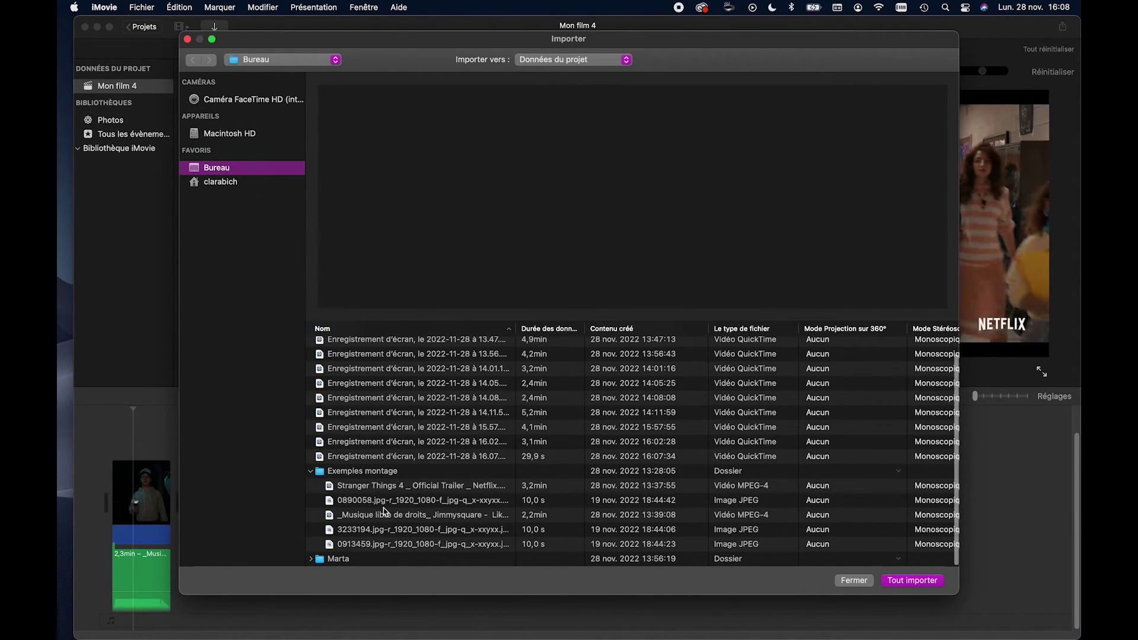
{"action": "left_click", "coordinate": [384, 504]}
{"action": "left_click", "coordinate": [401, 532], "text": "super"}
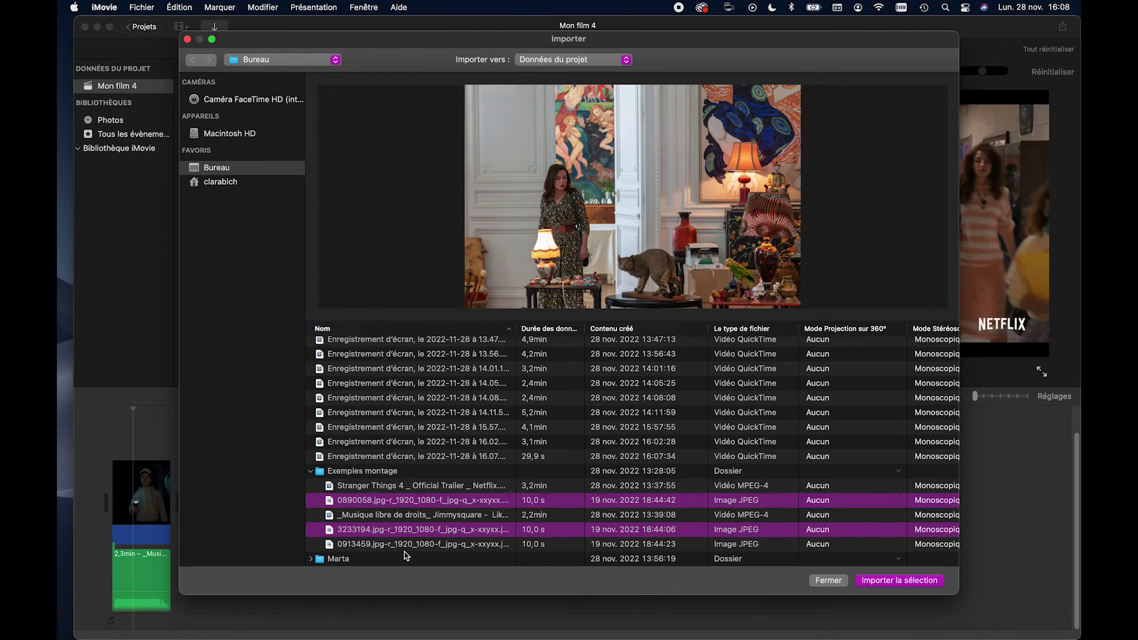
{"action": "left_click", "coordinate": [407, 546], "text": "super"}
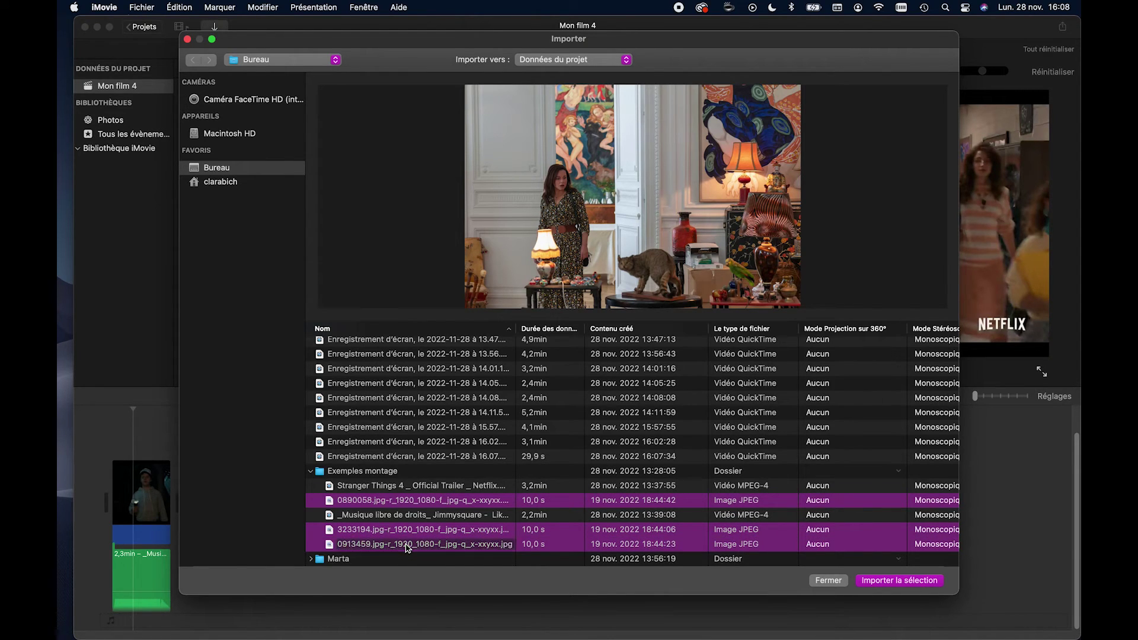
{"action": "key", "text": "Return"}
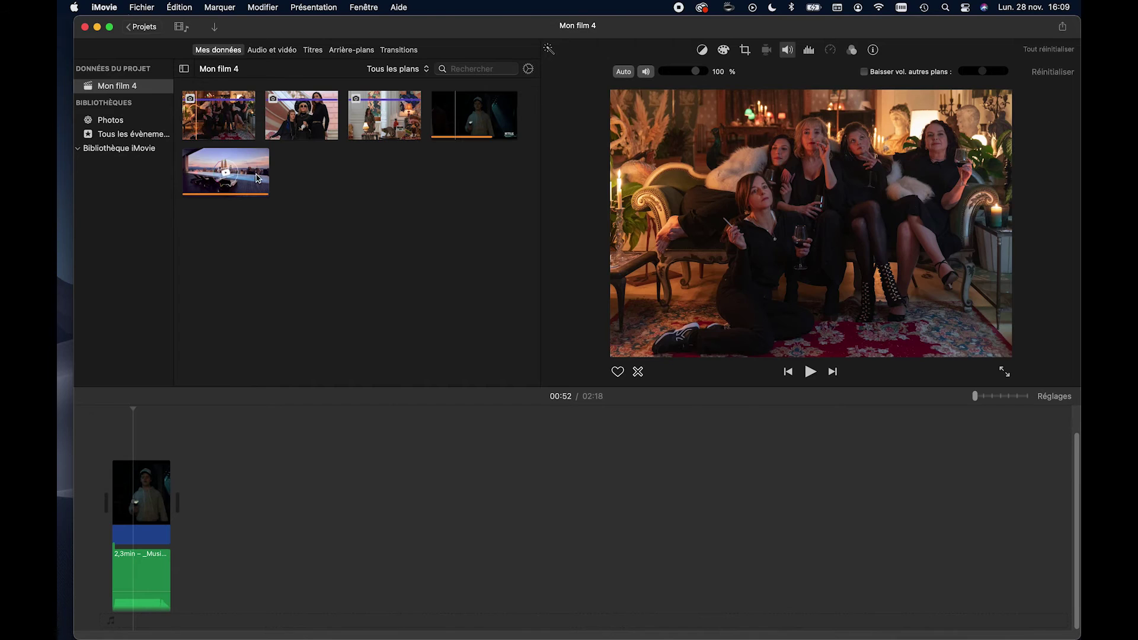
Step: Add the image of the woman beside the lamp to the timeline after the trailer clip
{"action": "left_click", "coordinate": [371, 197]}
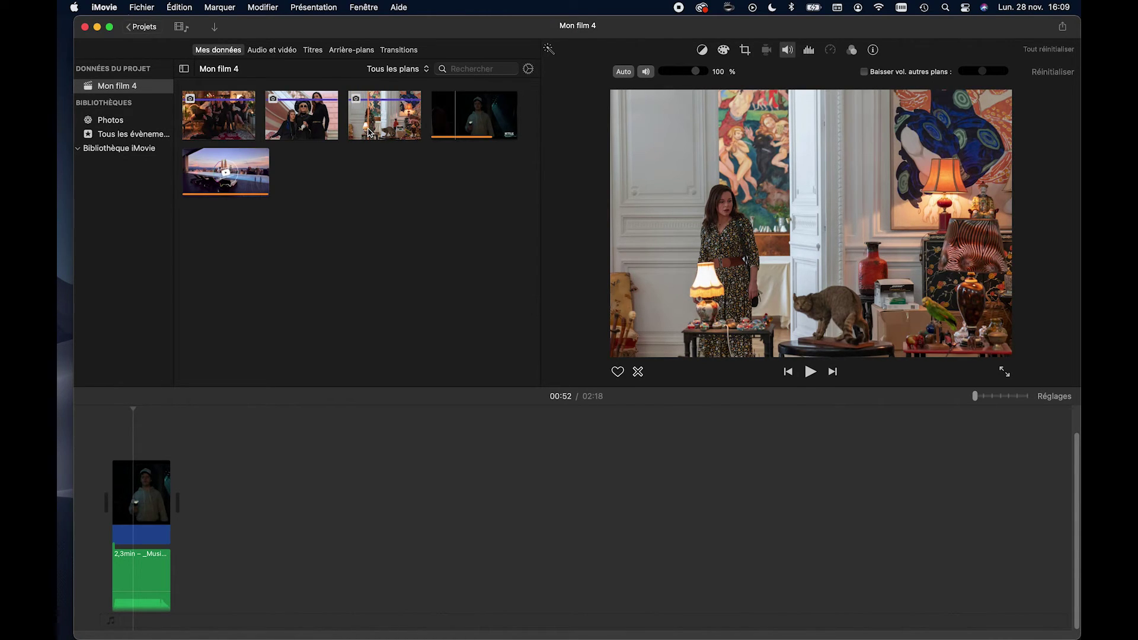
{"action": "left_click", "coordinate": [363, 123]}
{"action": "left_click", "coordinate": [360, 129]}
{"action": "left_click_drag", "start_coordinate": [359, 129], "coordinate": [316, 499]}
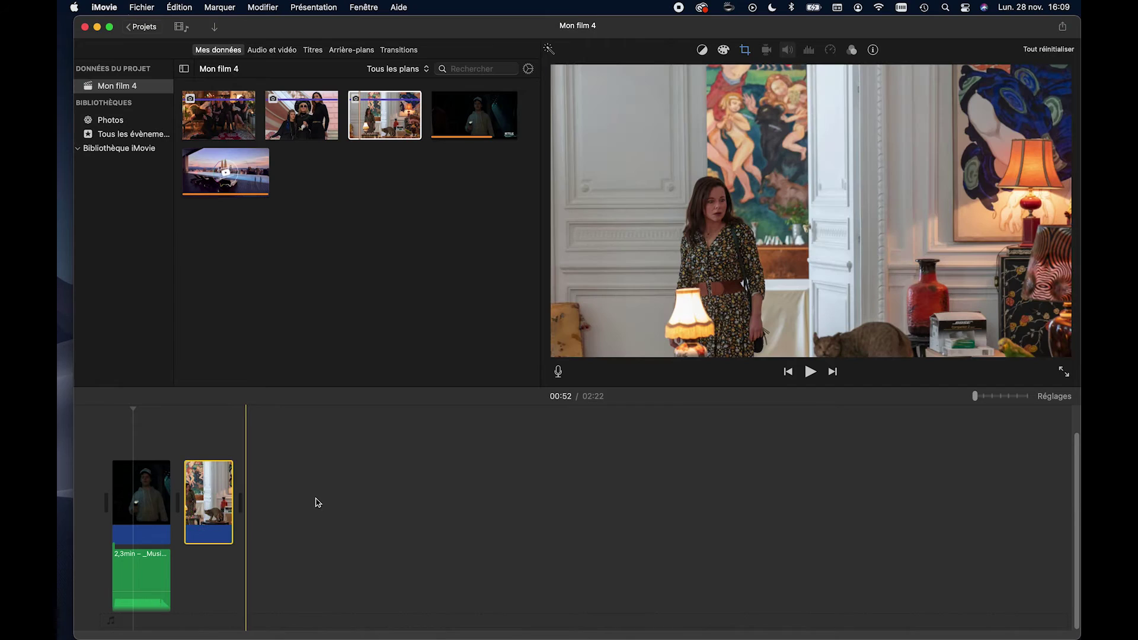
Step: Extend the image clip to 14.3 min and shorten it back to 3.7 min
{"action": "left_click_drag", "start_coordinate": [232, 496], "coordinate": [315, 493]}
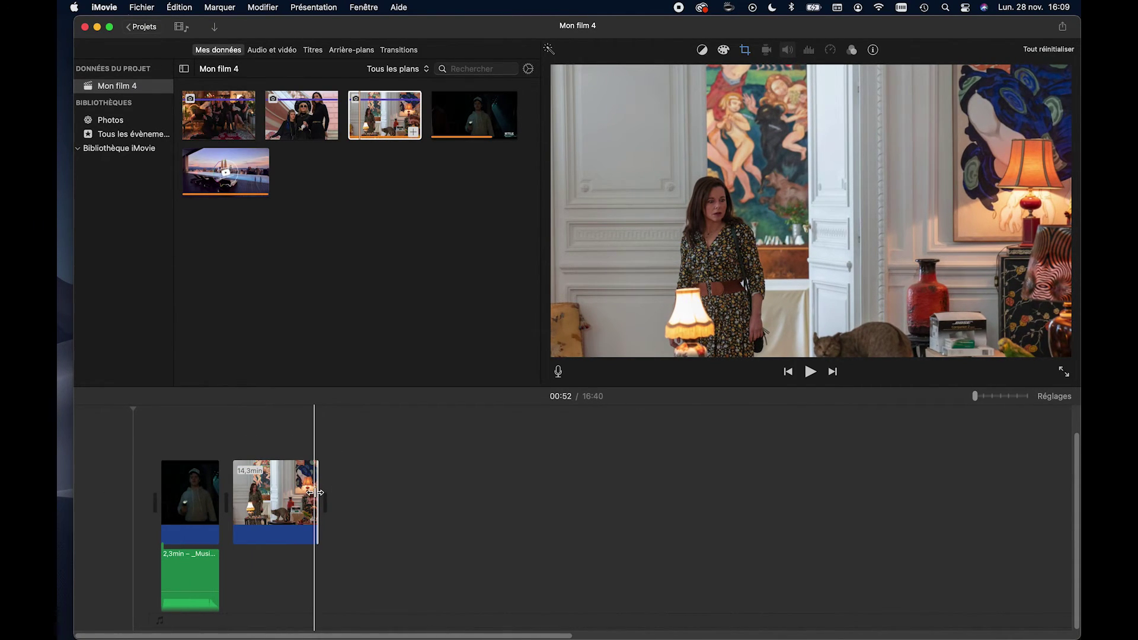
{"action": "left_click_drag", "start_coordinate": [317, 497], "coordinate": [208, 503]}
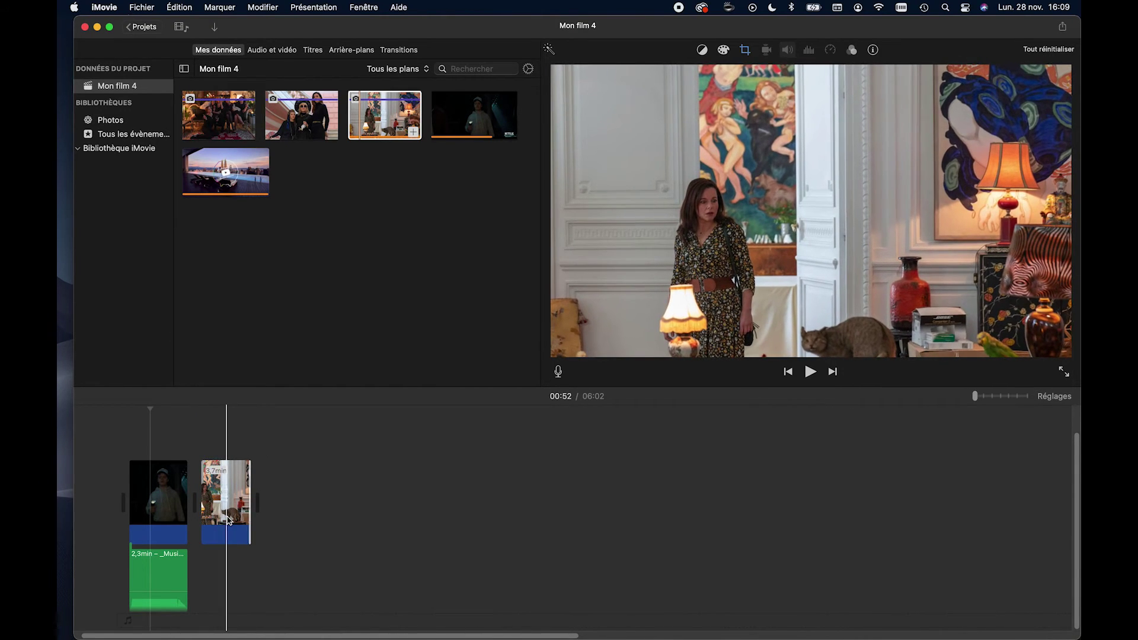
{"action": "key", "text": "super+equal"}
{"action": "key", "text": "super+minus"}
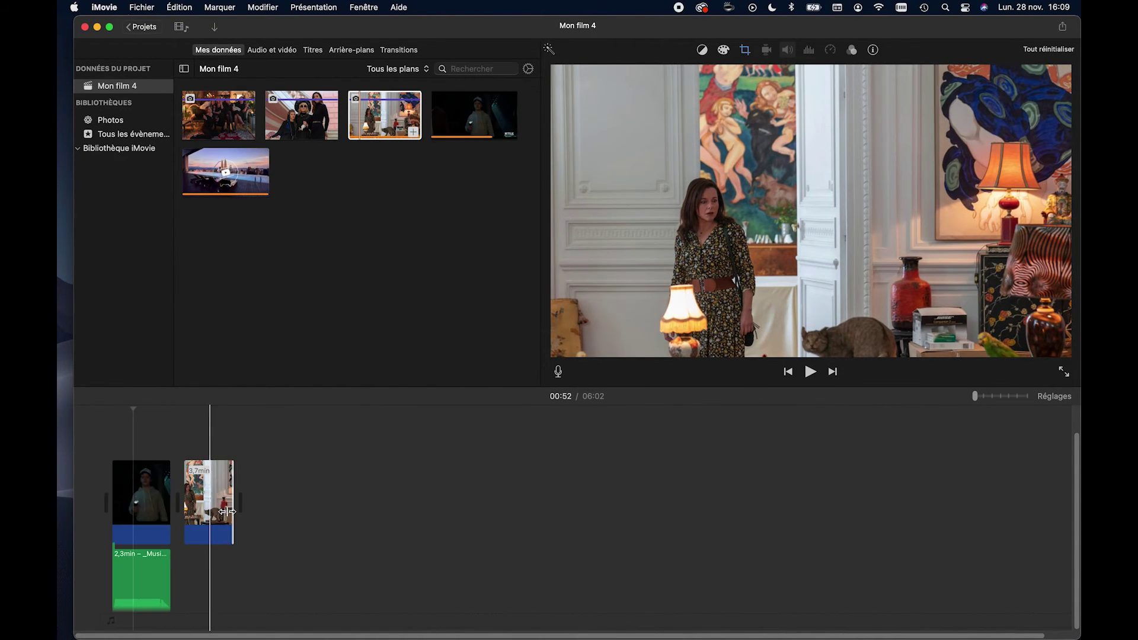
Step: Shorten the image clip after the trailer to 14.9 s
{"action": "left_click", "coordinate": [219, 503]}
{"action": "right_click", "coordinate": [221, 503]}
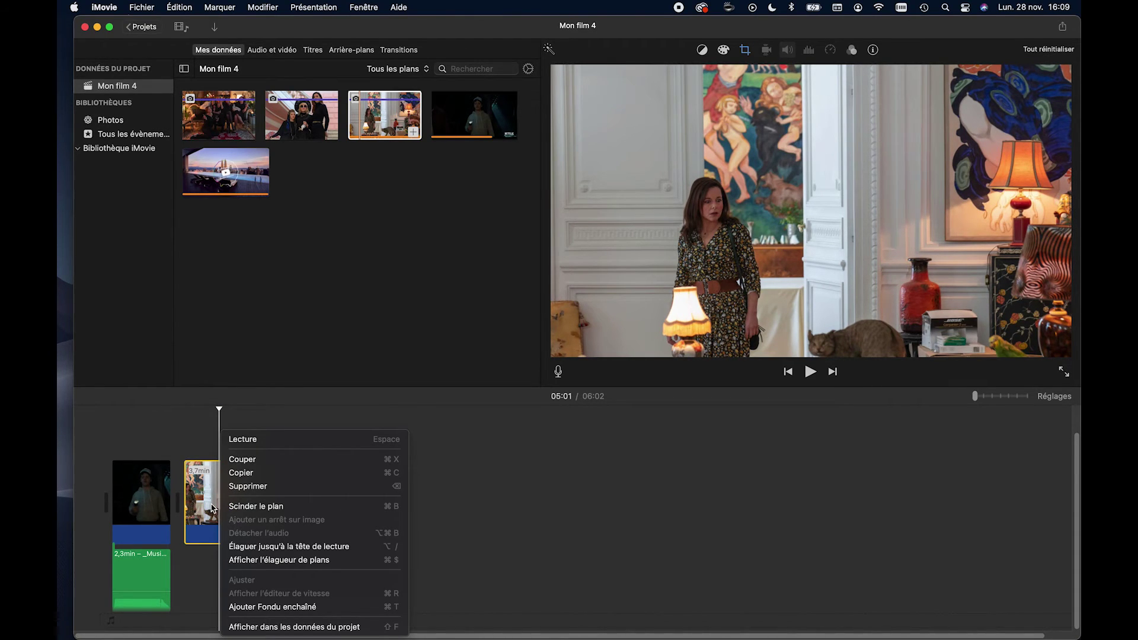
{"action": "left_click", "coordinate": [213, 509]}
{"action": "left_click_drag", "start_coordinate": [231, 503], "coordinate": [262, 496]}
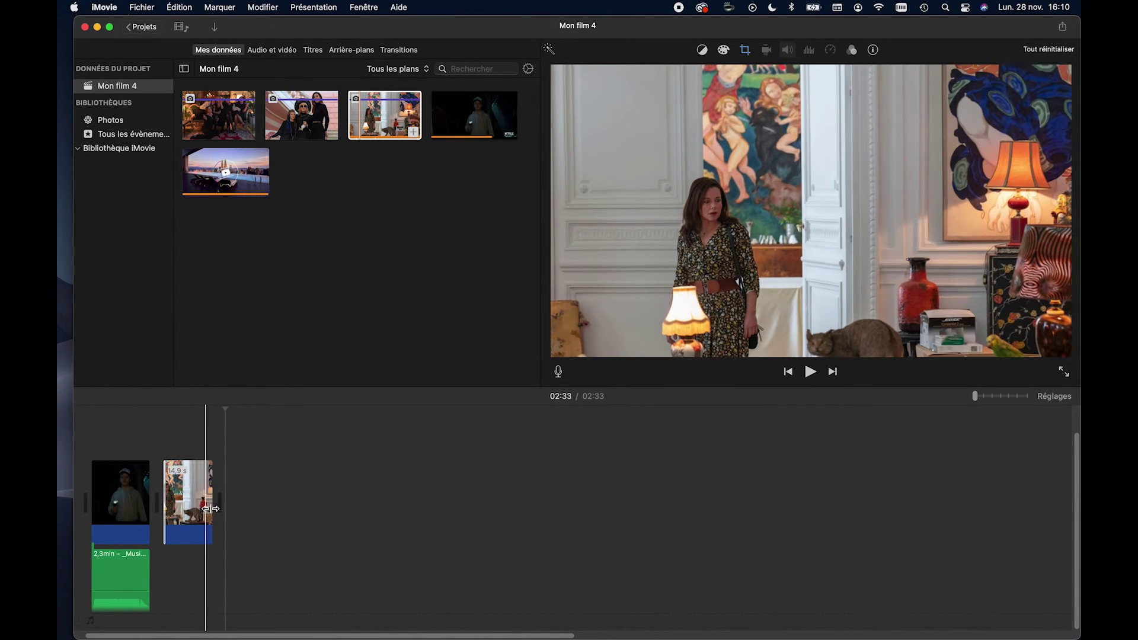
Step: Move the music track beneath the image clip and play back that section of the movie
{"action": "left_click_drag", "start_coordinate": [113, 573], "coordinate": [185, 573]}
{"action": "left_click", "coordinate": [181, 406]}
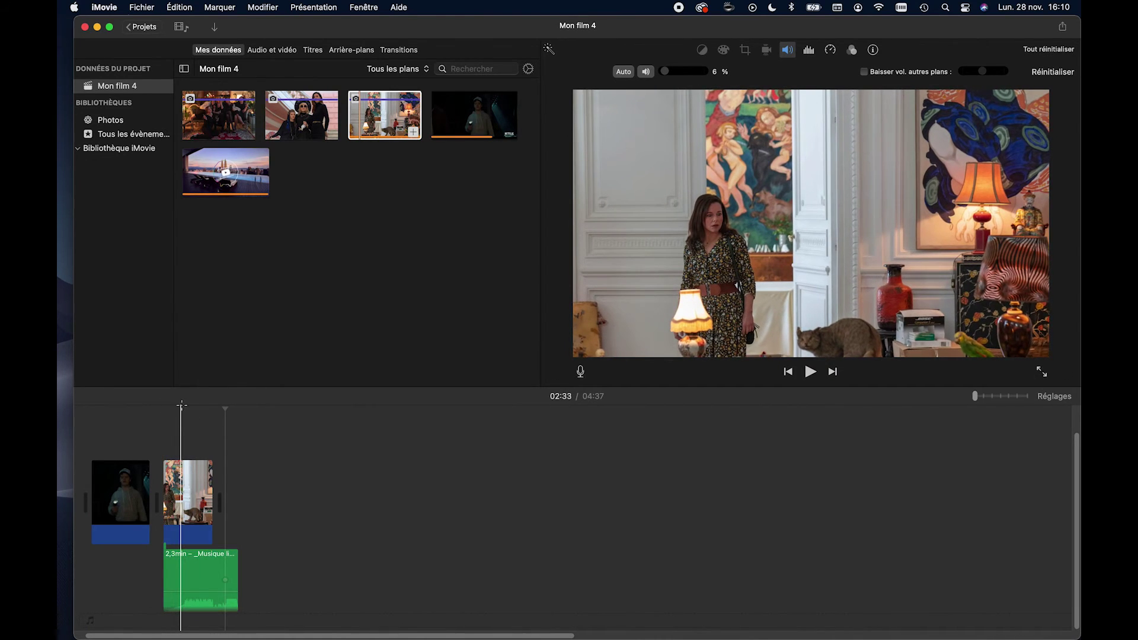
{"action": "key", "text": "space"}
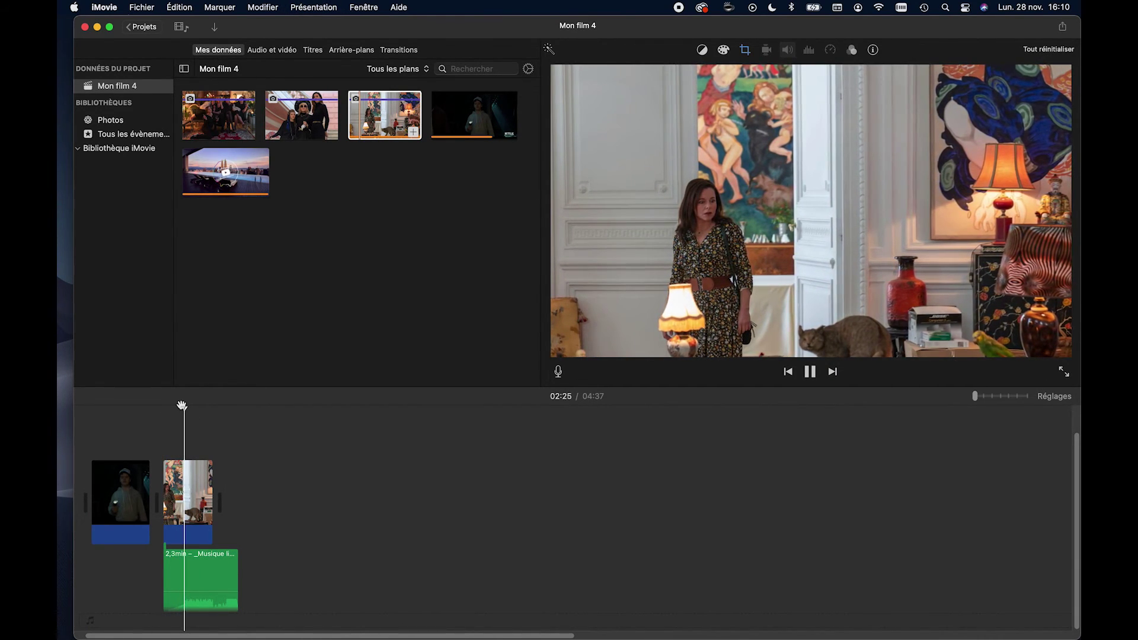
{"action": "key", "text": "space"}
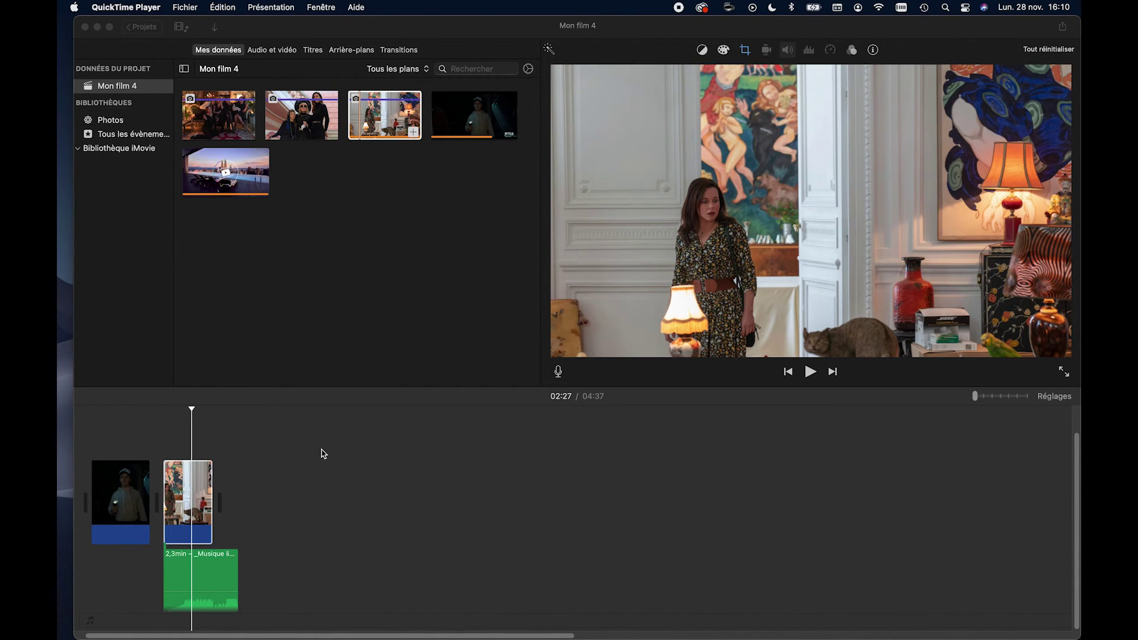
Step: Select all the timeline clips, including the music, and start sharing the movie as a file
{"action": "scroll", "coordinate": [237, 480], "scroll_direction": "left", "scroll_amount": 2}
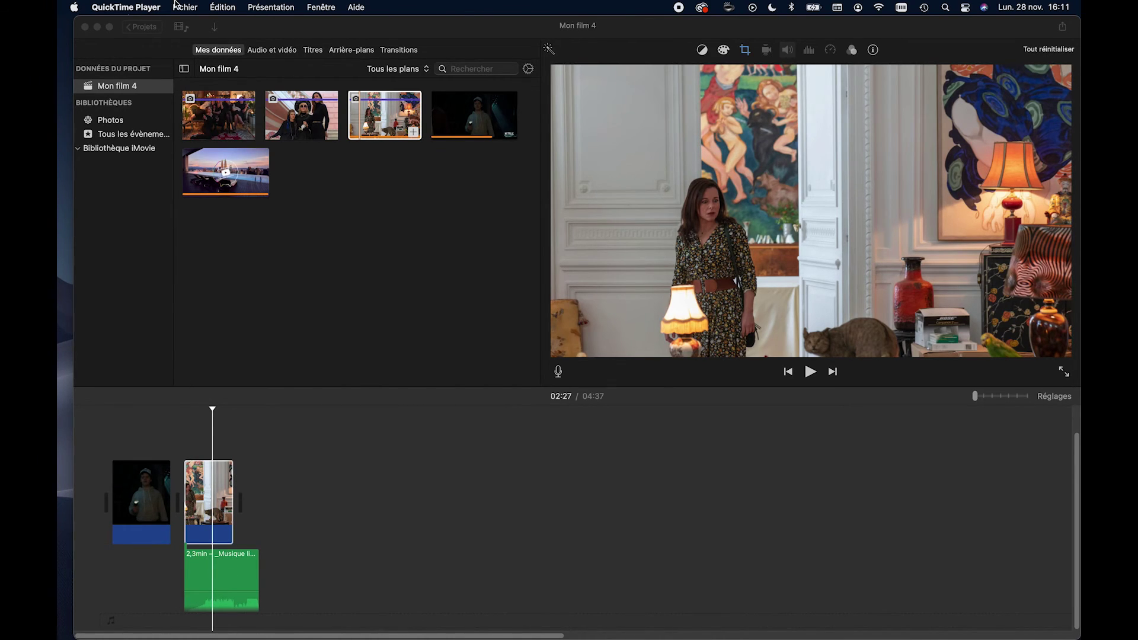
{"action": "left_click", "coordinate": [172, 493]}
{"action": "left_click_drag", "start_coordinate": [128, 429], "coordinate": [308, 591]}
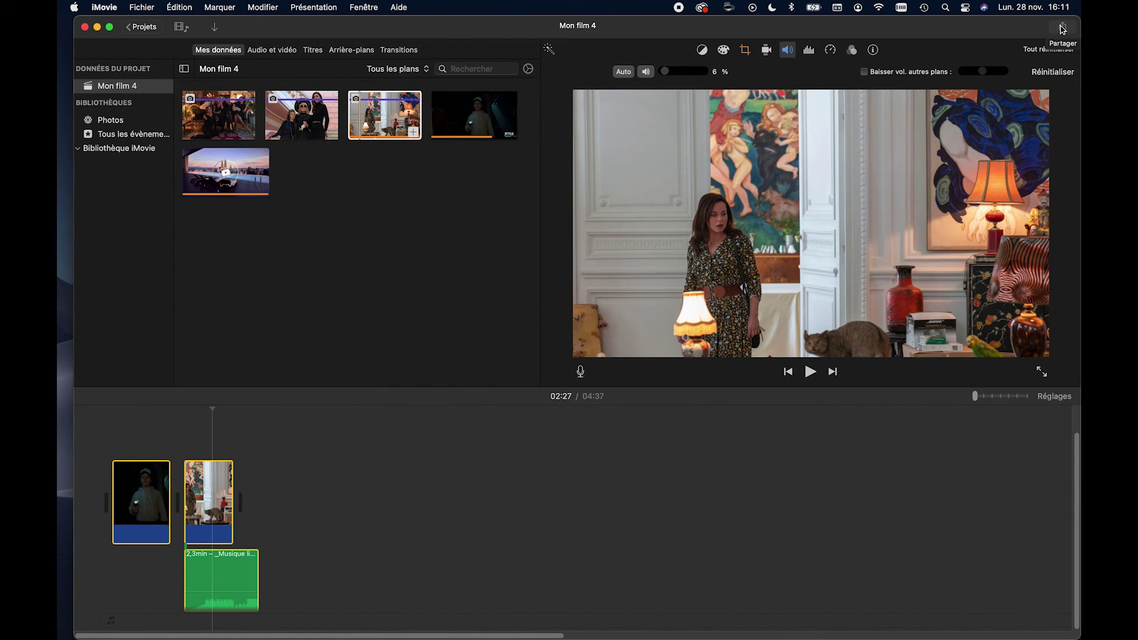
{"action": "left_click", "coordinate": [141, 7]}
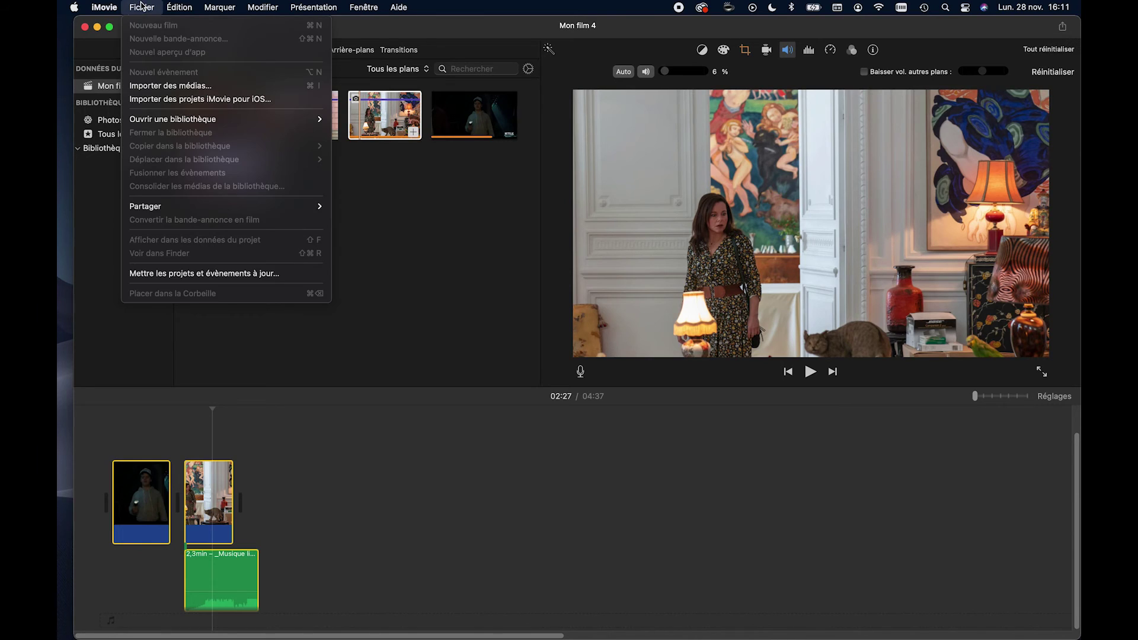
{"action": "mouse_move", "coordinate": [232, 207]}
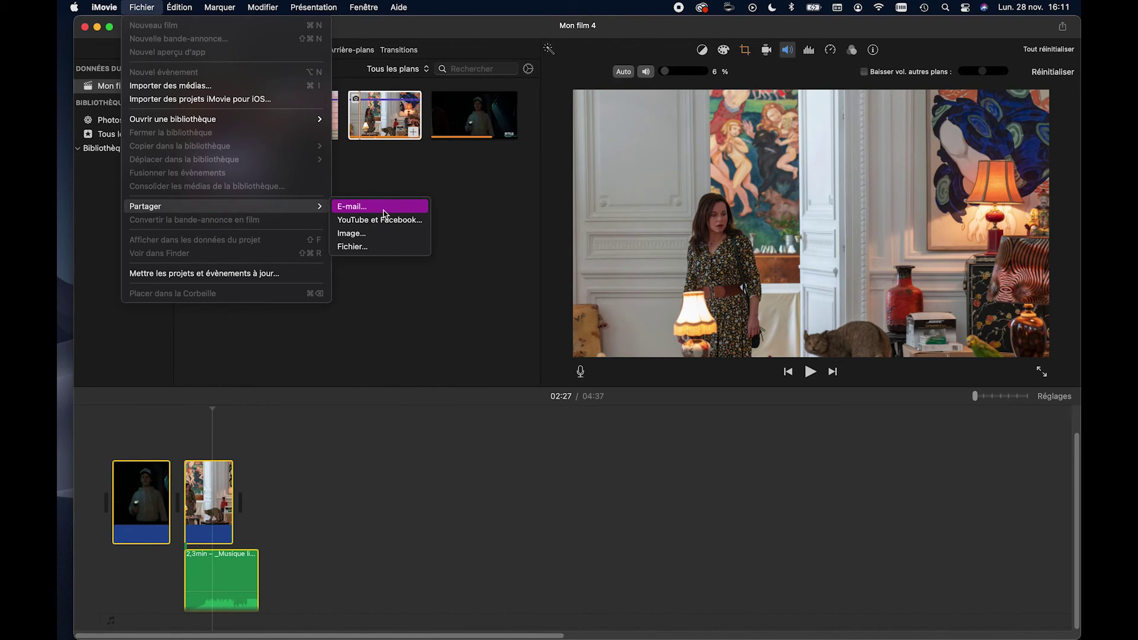
{"action": "left_click", "coordinate": [382, 248]}
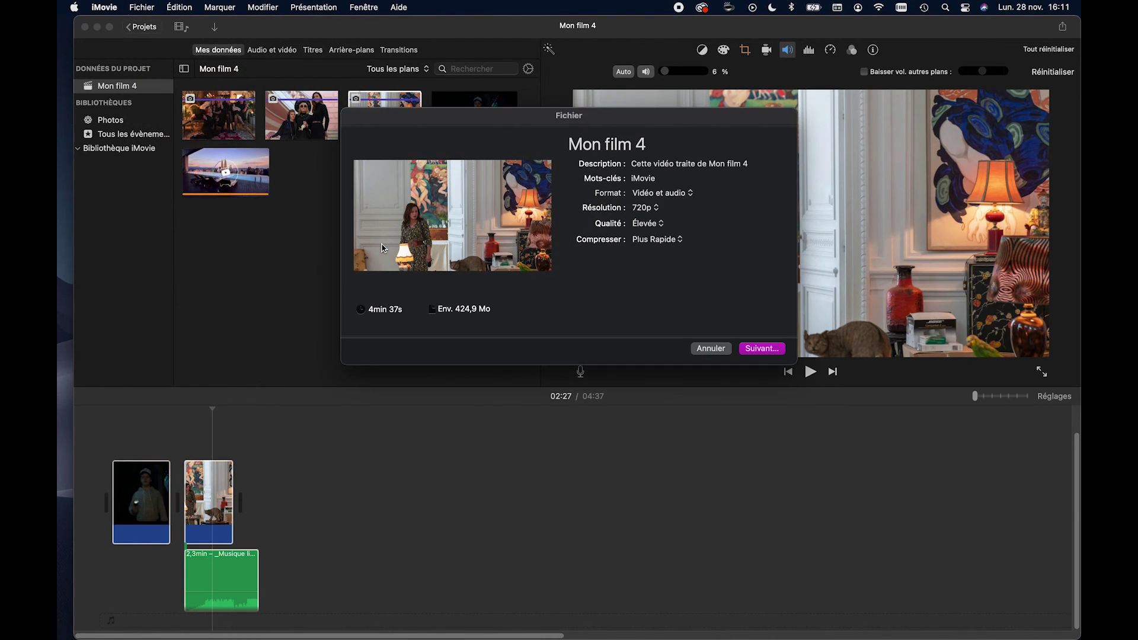
Step: Title the export Test_01, describe it as "Vidéo essai pour la plateforme amour et séries" and set the keywords to "amour serie montage udem"
{"action": "left_click", "coordinate": [603, 148]}
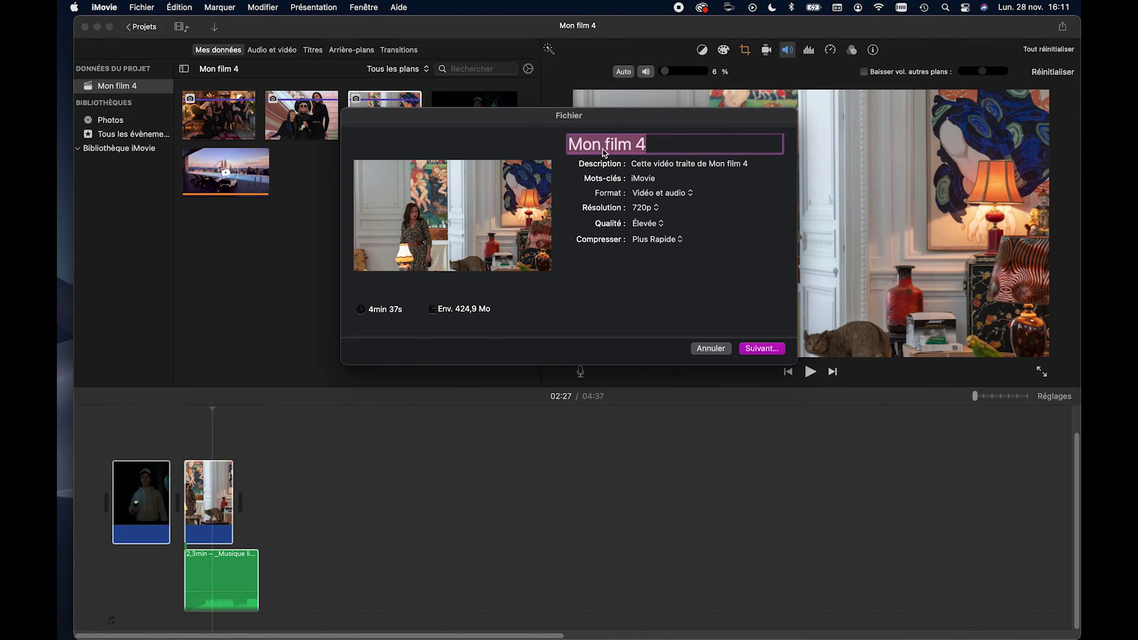
{"action": "type", "text": "Test_01"}
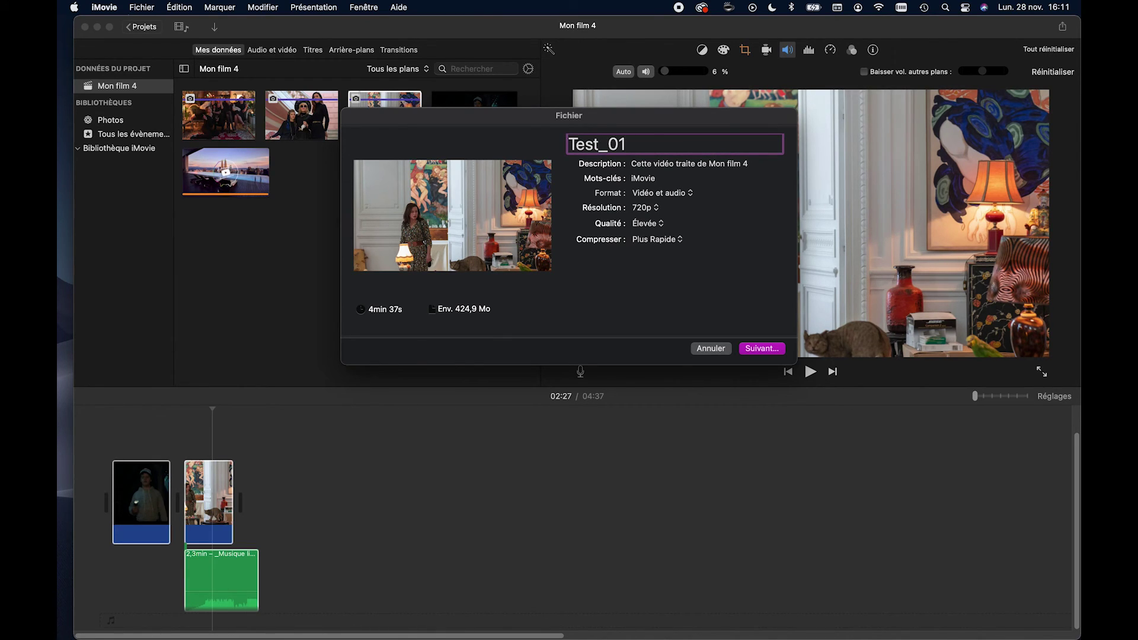
{"action": "left_click", "coordinate": [656, 166]}
{"action": "double_click", "coordinate": [656, 165]}
{"action": "triple_click", "coordinate": [657, 169]}
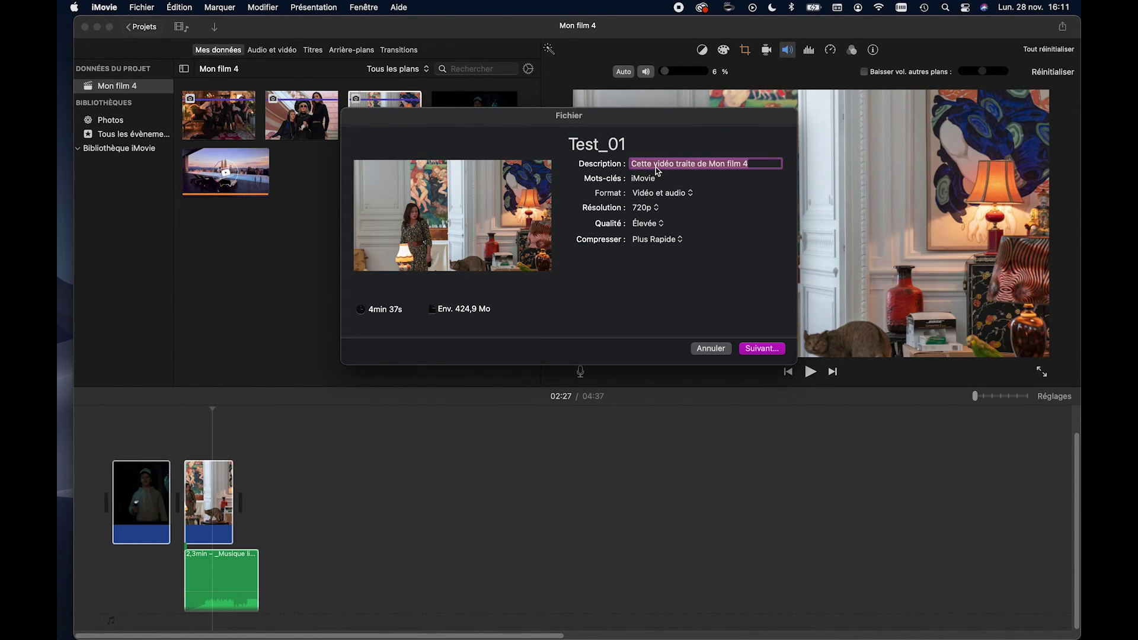
{"action": "type", "text": "Vidé"}
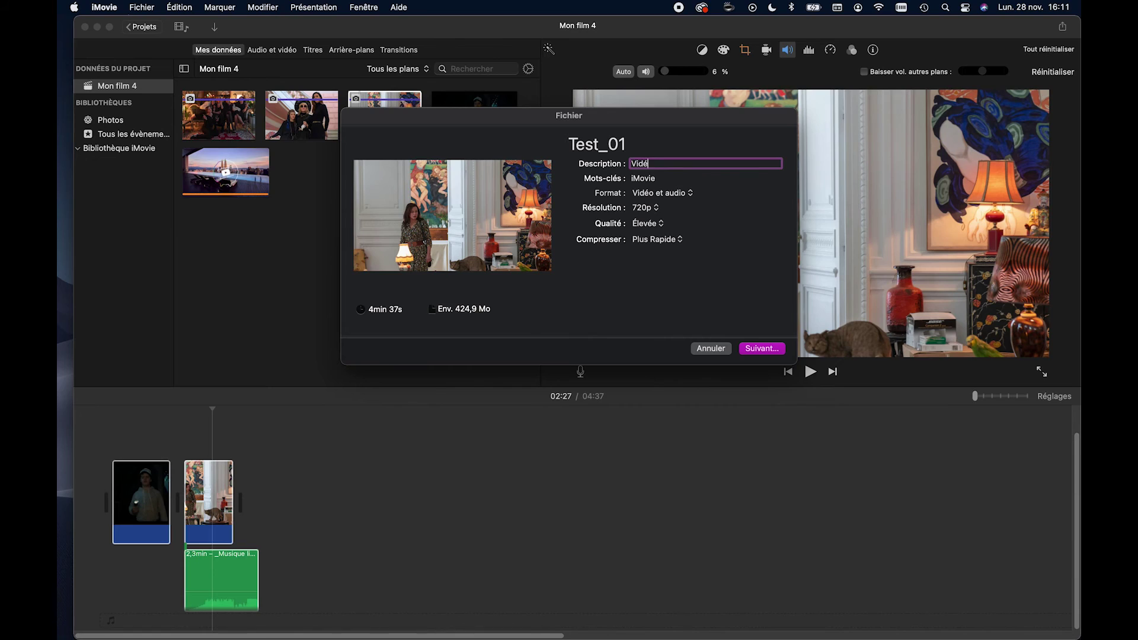
{"action": "type", "text": "o essai pour la plateforme amour et séries"}
{"action": "key", "text": "Tab"}
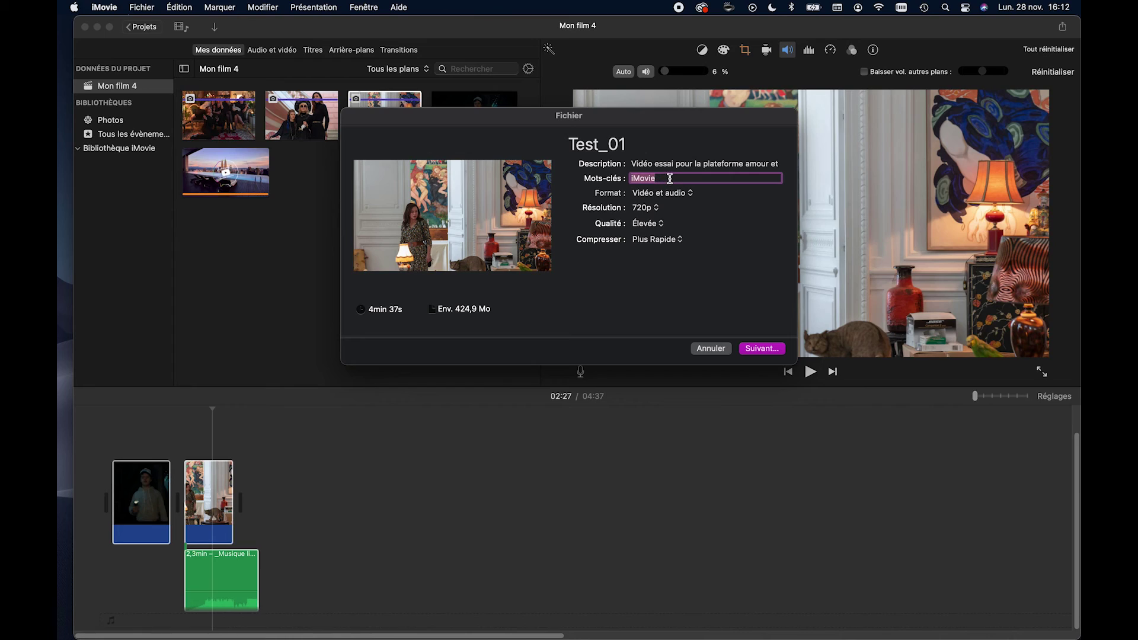
{"action": "type", "text": "amour serie montage udem"}
Step: Try the Audio seulement export format with the AAC file format, and return the format to Vidéo et audio
{"action": "left_click", "coordinate": [669, 196]}
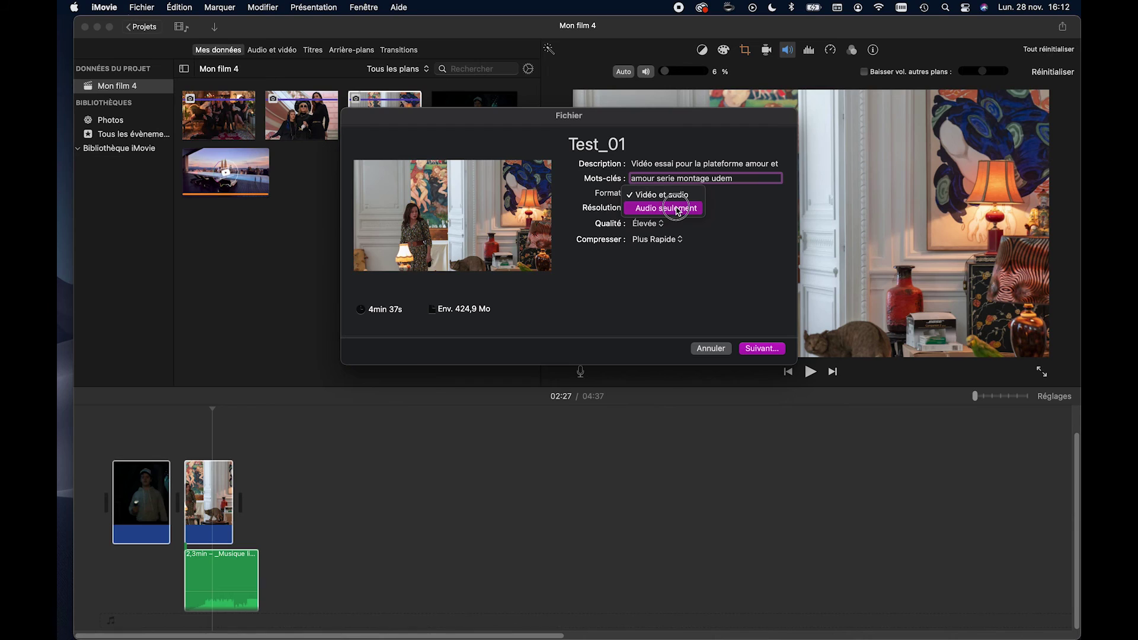
{"action": "left_click", "coordinate": [677, 208]}
{"action": "left_click", "coordinate": [674, 193]}
{"action": "left_click", "coordinate": [673, 205]}
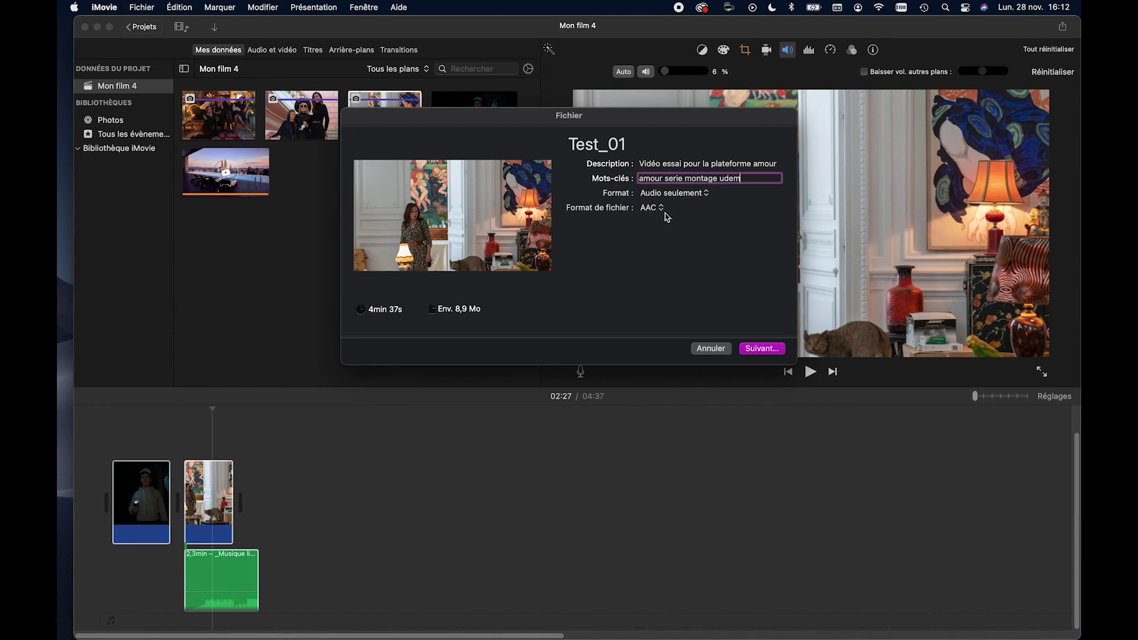
{"action": "left_click", "coordinate": [661, 210]}
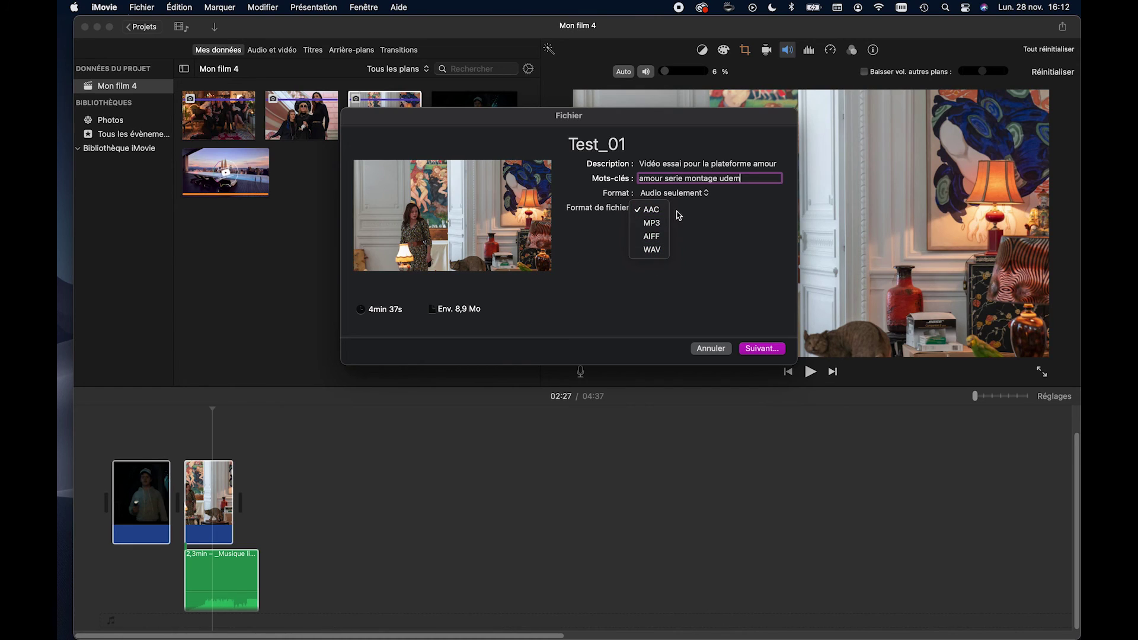
{"action": "left_click", "coordinate": [652, 211]}
{"action": "left_click", "coordinate": [651, 210]}
{"action": "left_click", "coordinate": [642, 210]}
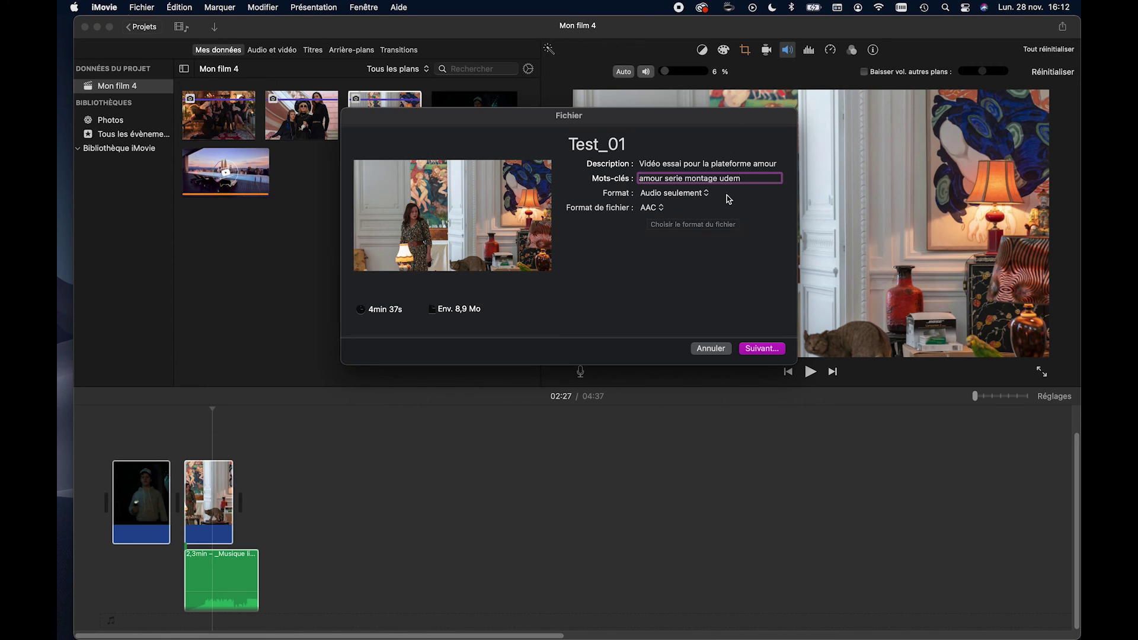
{"action": "left_click", "coordinate": [667, 194]}
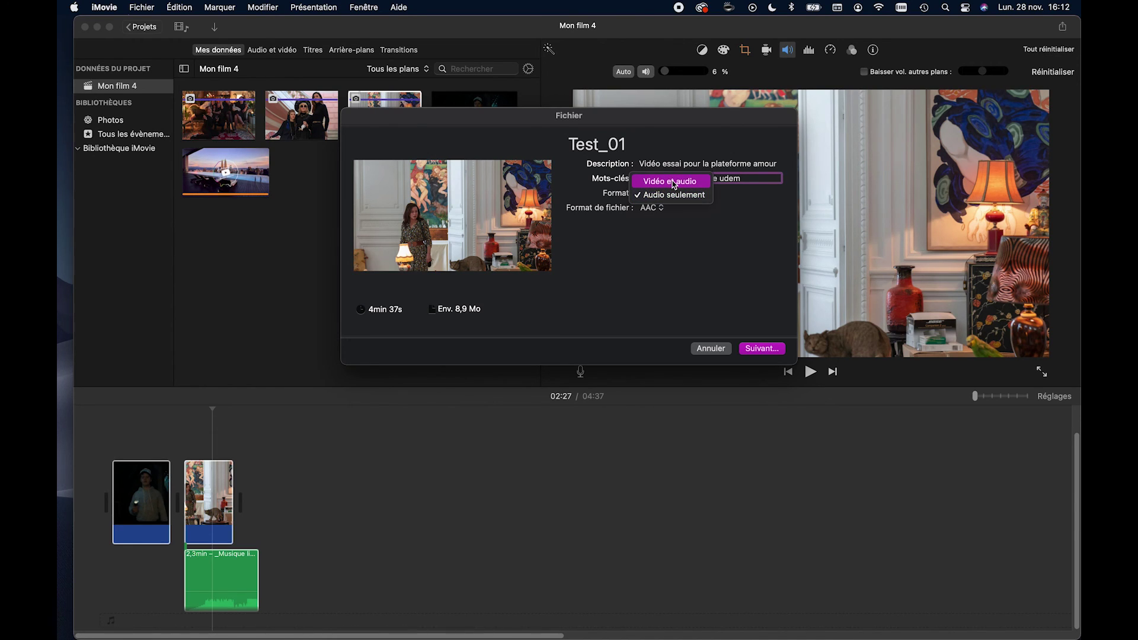
{"action": "left_click", "coordinate": [674, 183]}
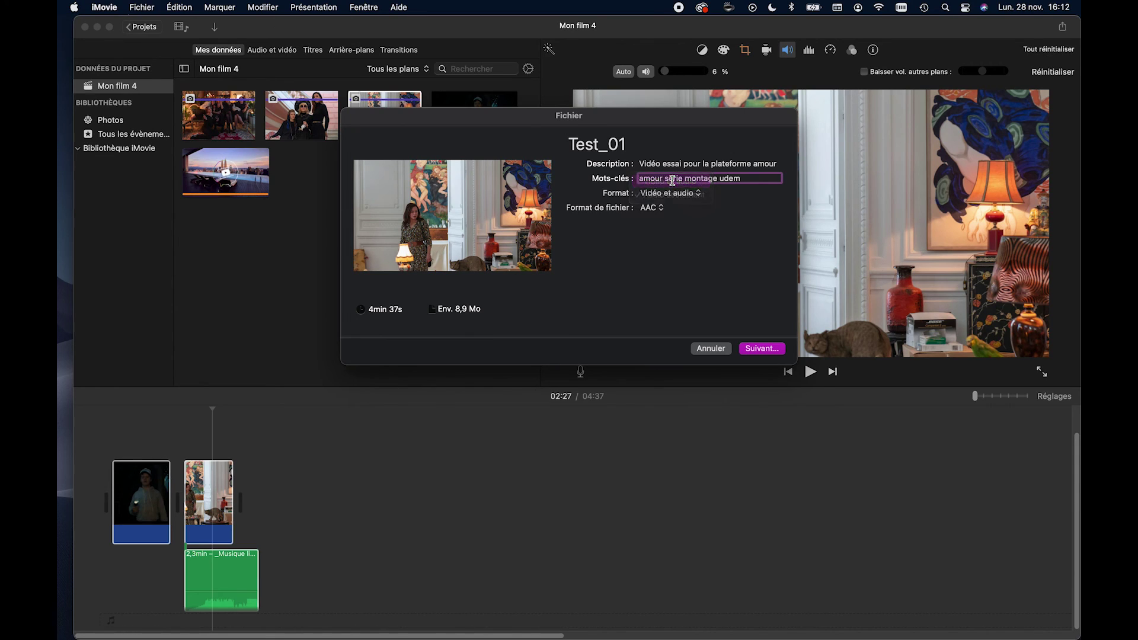
Step: Keep the export at 720p and Élevée quality, and set the compression to Meilleure qualité
{"action": "left_click", "coordinate": [656, 208]}
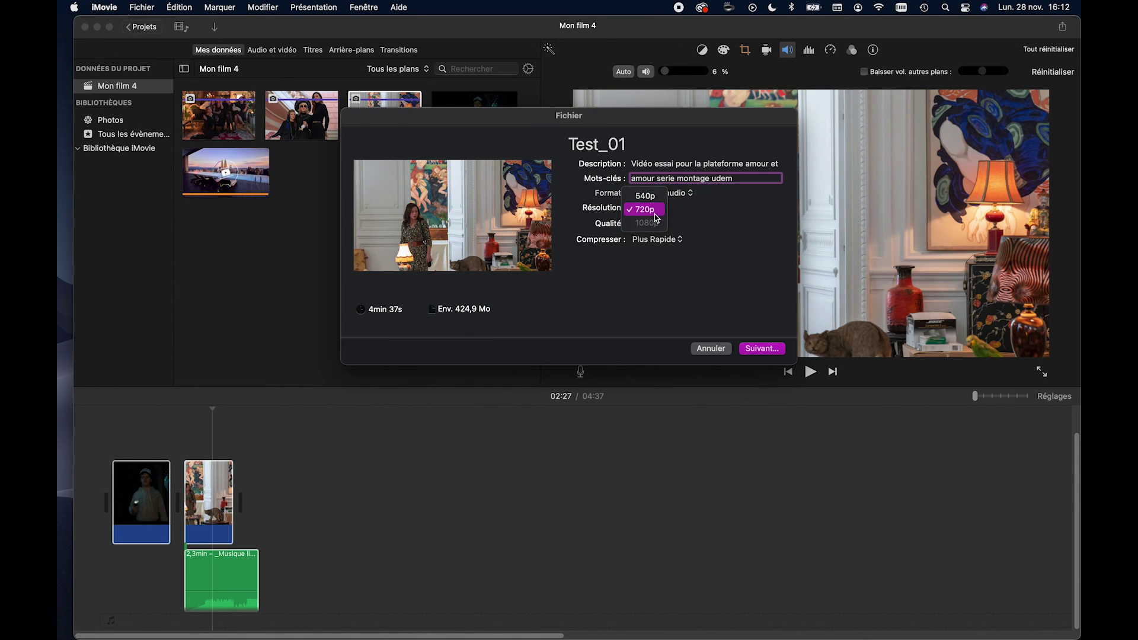
{"action": "left_click", "coordinate": [651, 211]}
{"action": "left_click", "coordinate": [659, 225]}
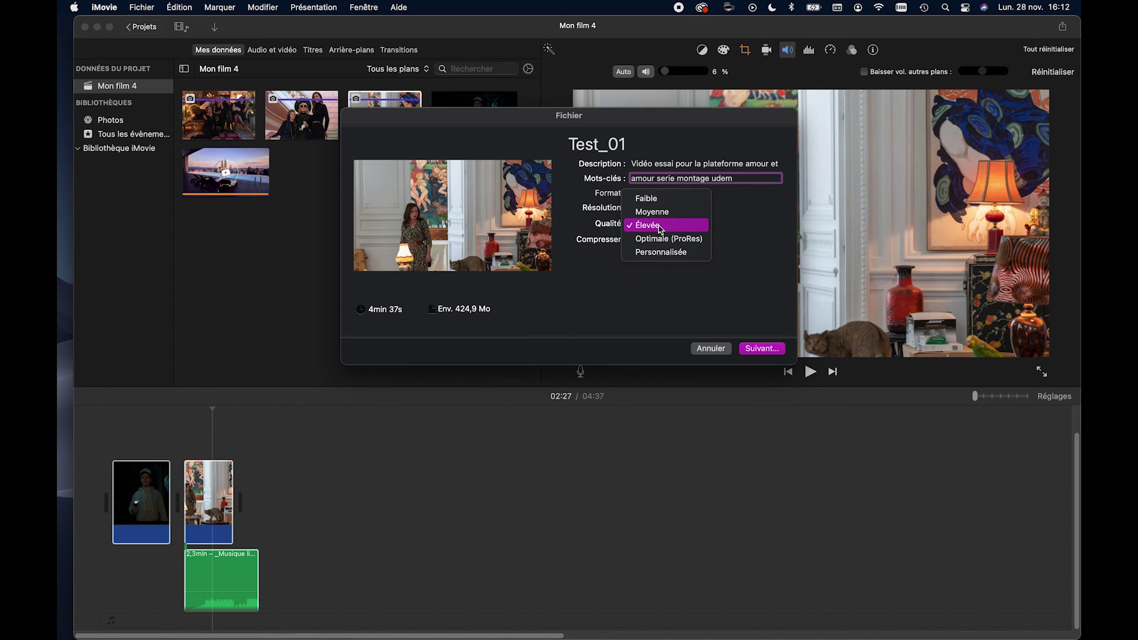
{"action": "left_click", "coordinate": [660, 226]}
{"action": "left_click", "coordinate": [674, 241]}
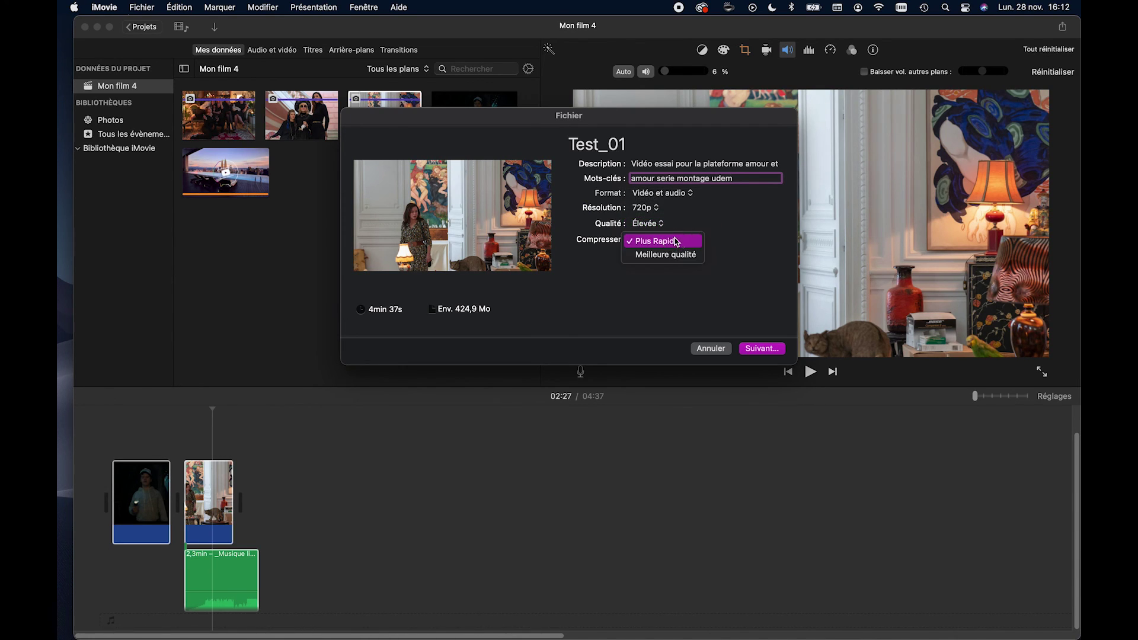
{"action": "left_click", "coordinate": [669, 254]}
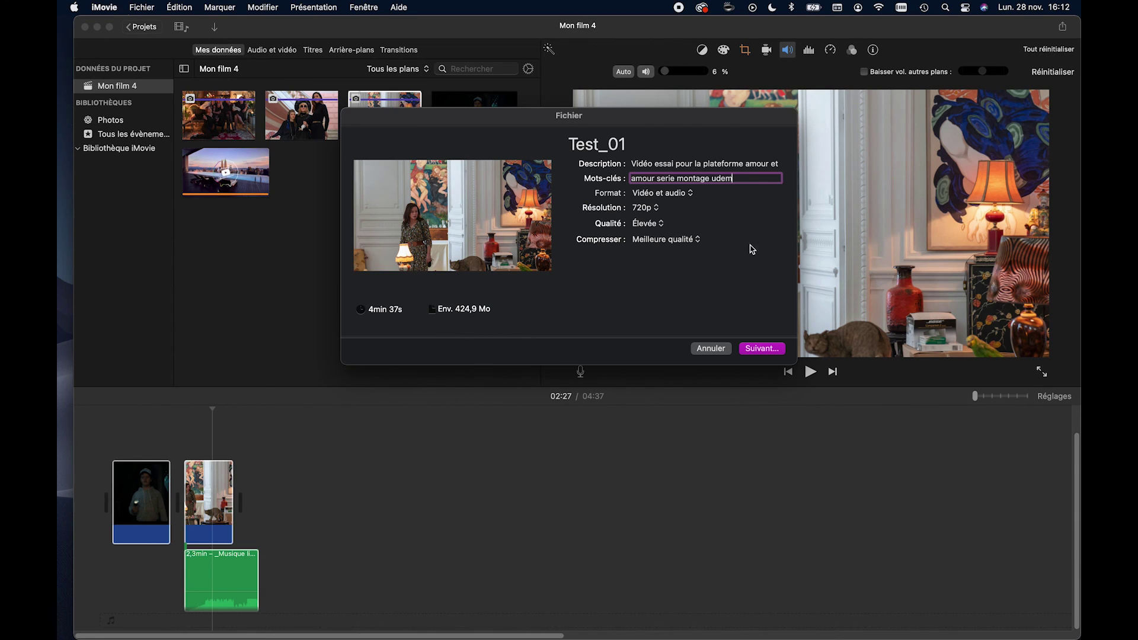
Step: Save the export as Test_01 in the Exemples montage folder on the iCloud desktop and check its progress
{"action": "left_click", "coordinate": [763, 351]}
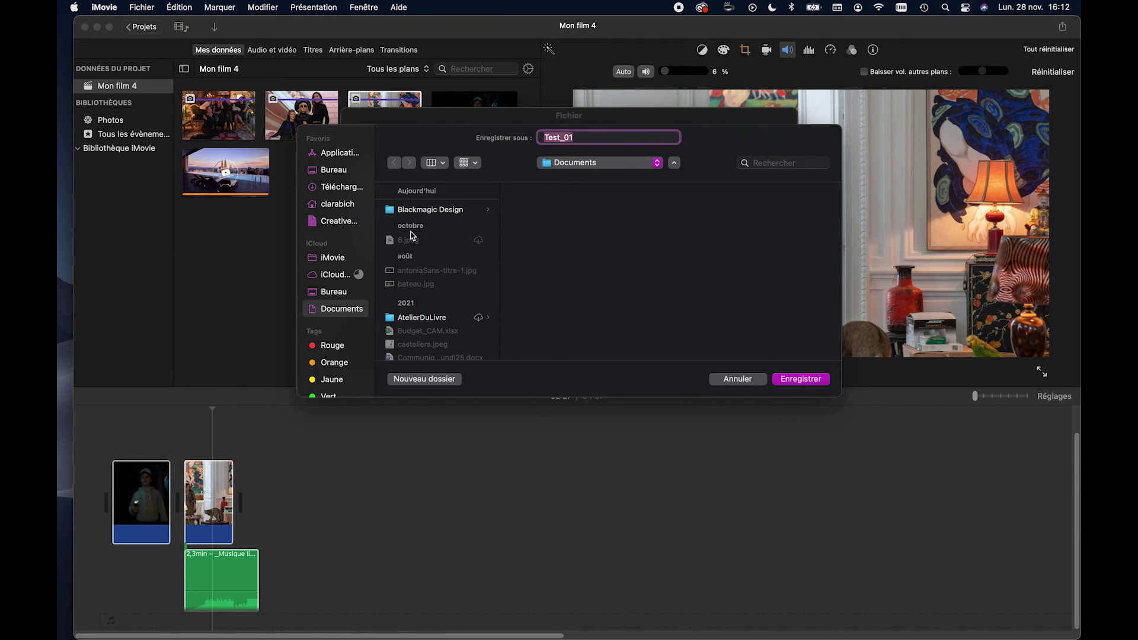
{"action": "left_click", "coordinate": [333, 277]}
{"action": "left_click", "coordinate": [334, 294]}
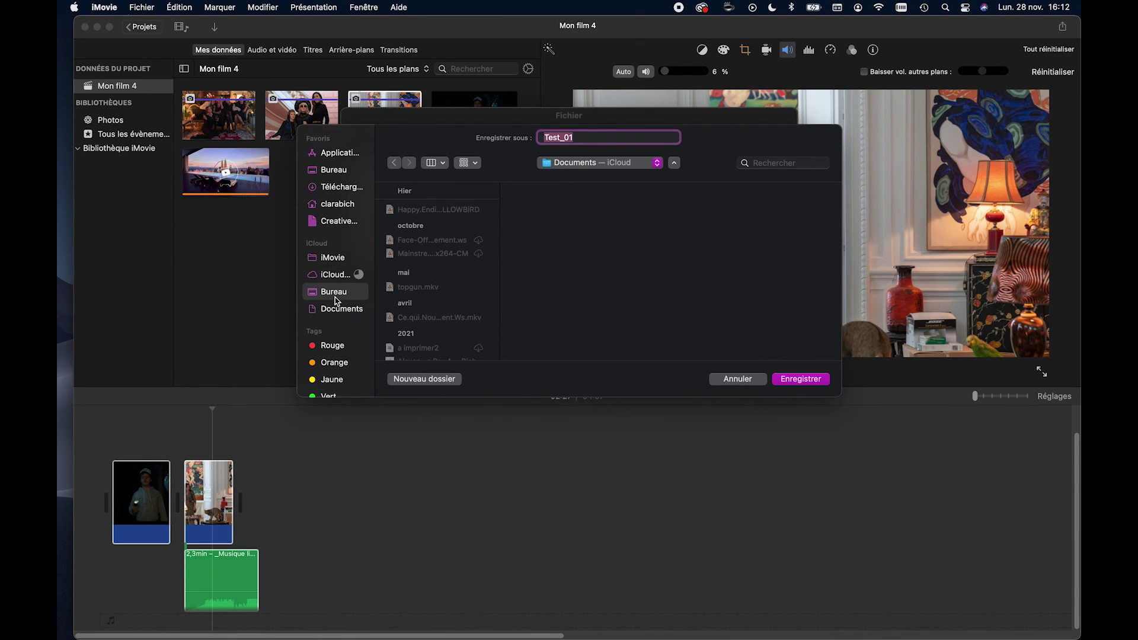
{"action": "scroll", "coordinate": [409, 300], "scroll_direction": "down", "scroll_amount": 1}
{"action": "left_click", "coordinate": [419, 339]}
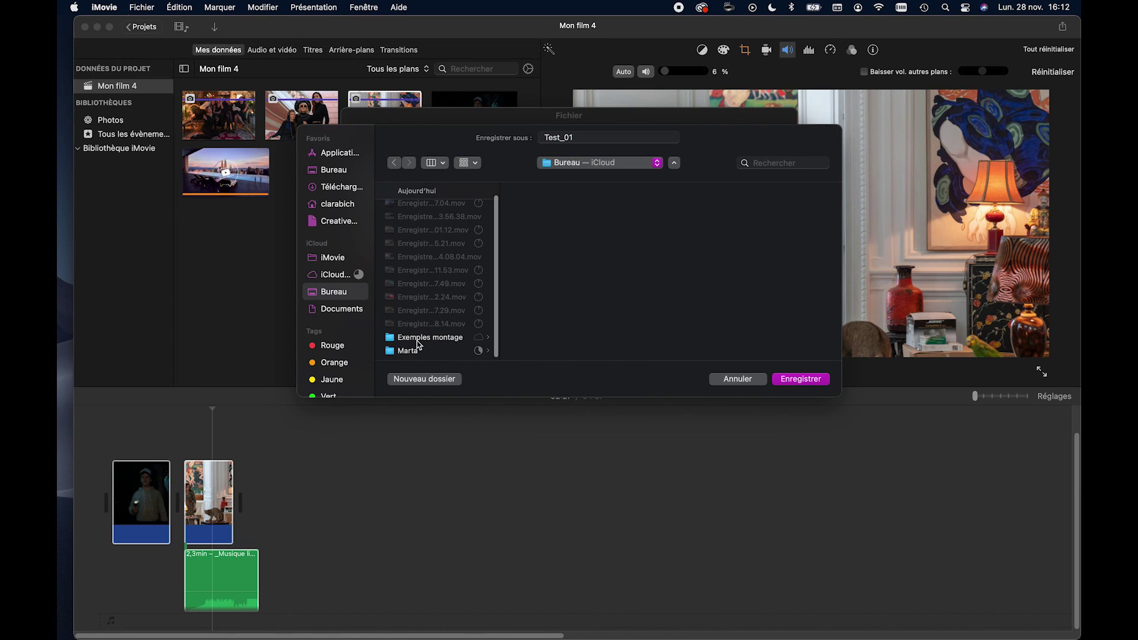
{"action": "left_click", "coordinate": [591, 138]}
{"action": "left_click", "coordinate": [800, 379]}
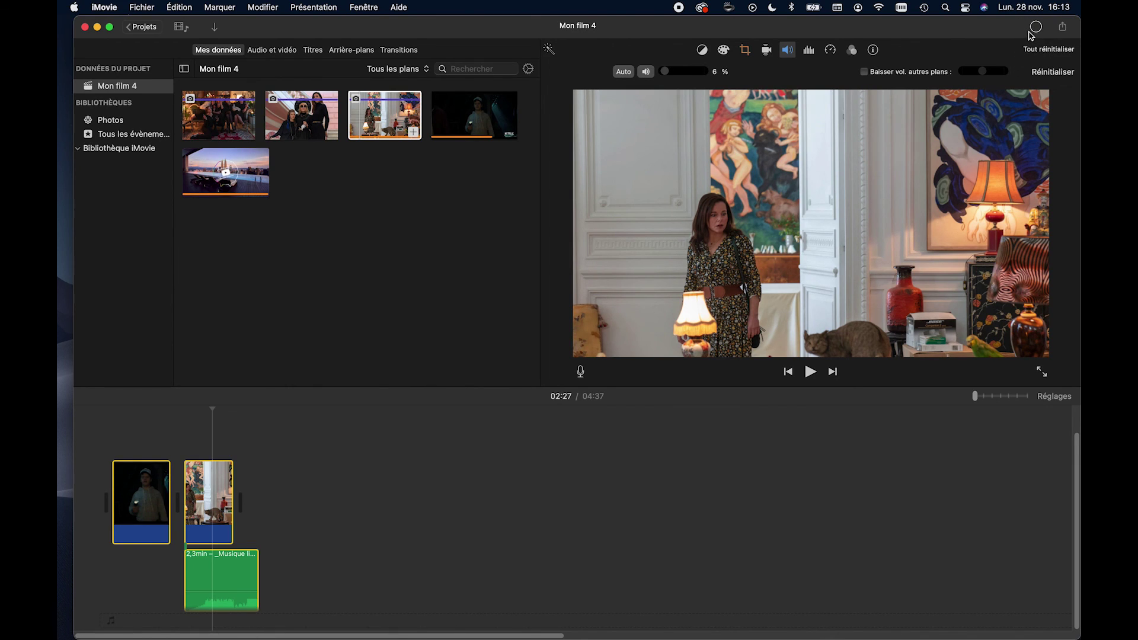
{"action": "left_click", "coordinate": [1035, 32]}
Step: Switch to Finder and preview the exported Test_01.mp4 in the Exemples montage folder
{"action": "key", "text": "super+Tab"}
{"action": "key", "text": "super+Tab"}
{"action": "key", "text": "super+Tab"}
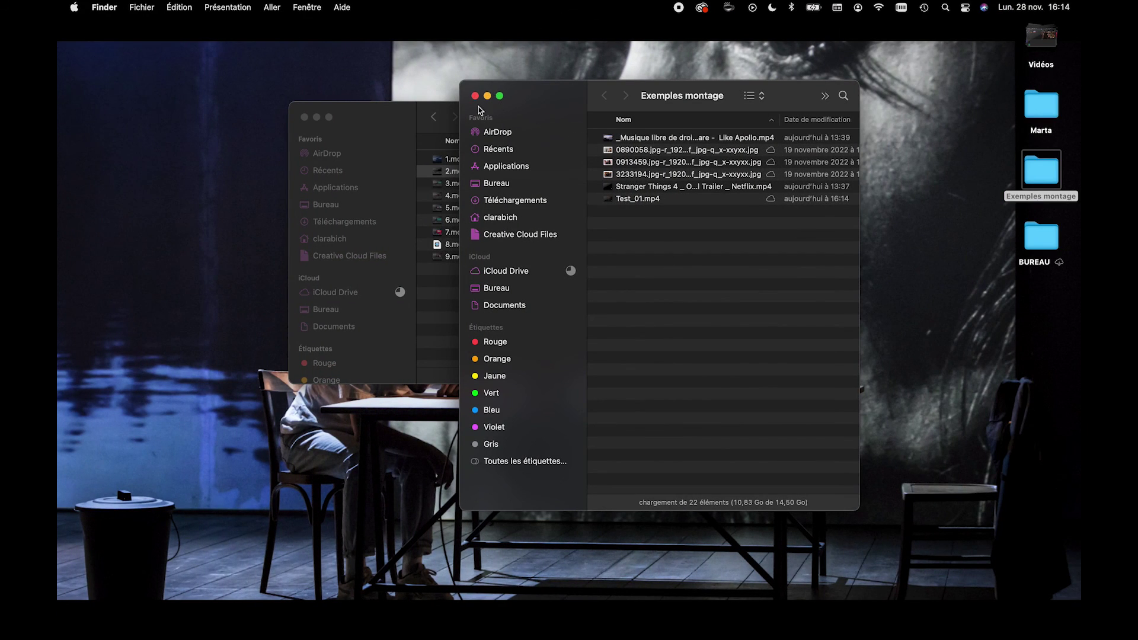
{"action": "left_click", "coordinate": [624, 200]}
{"action": "key", "text": "space"}
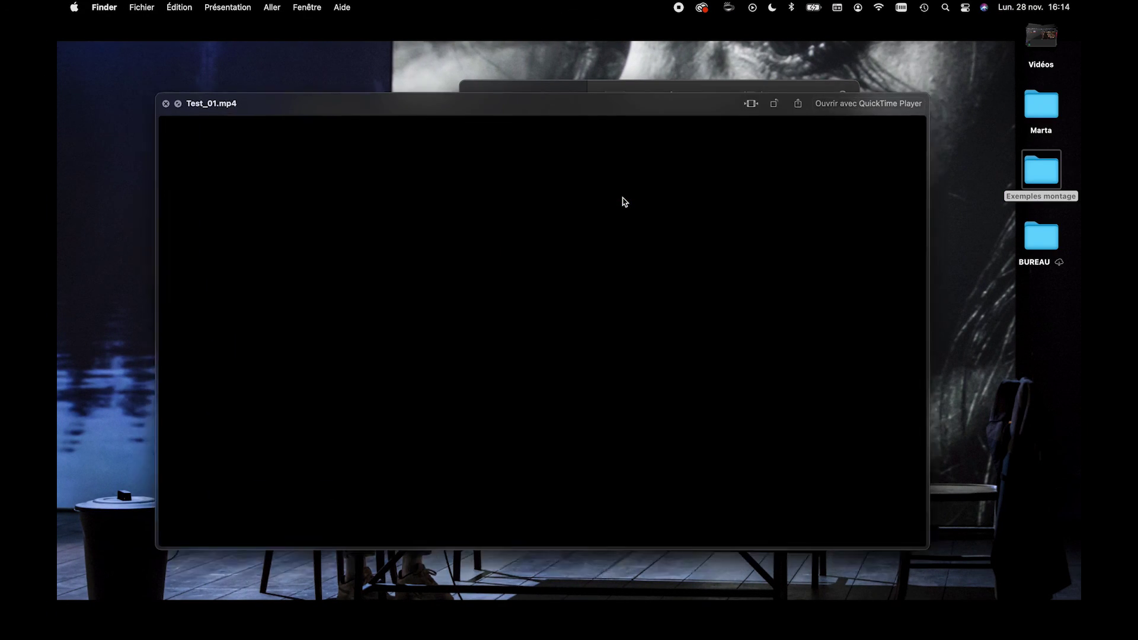
Step: Skim the Test_01.mp4 preview by jumping to several points from 00:53 to 04:19
{"action": "left_click", "coordinate": [373, 541]}
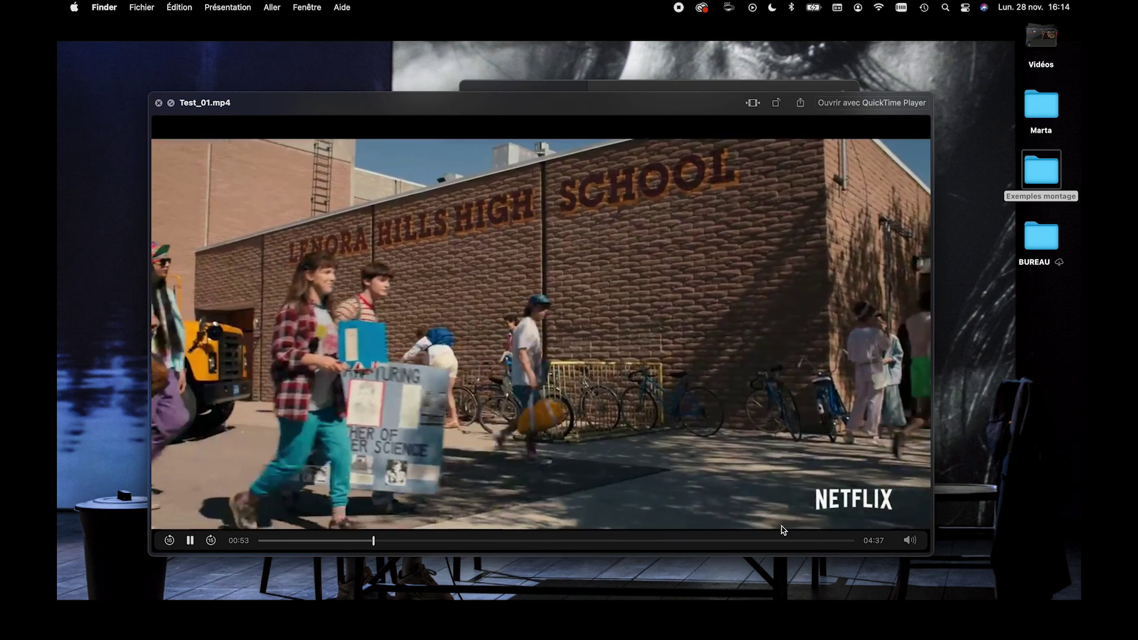
{"action": "left_click", "coordinate": [752, 541]}
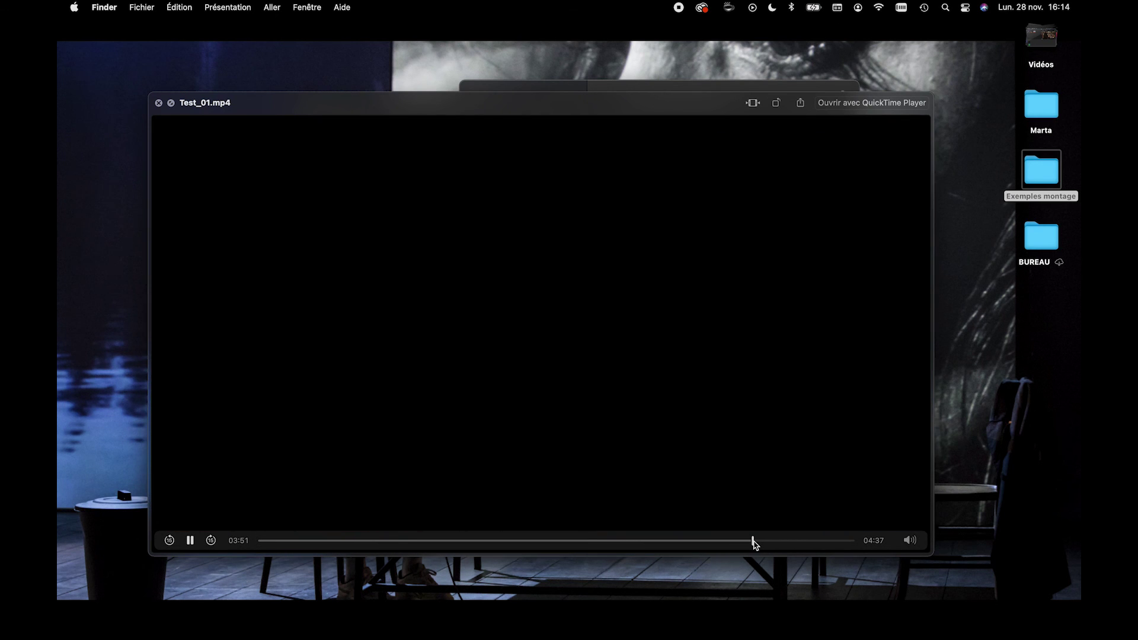
{"action": "left_click", "coordinate": [687, 540]}
{"action": "left_click", "coordinate": [764, 541]}
{"action": "left_click", "coordinate": [813, 540]}
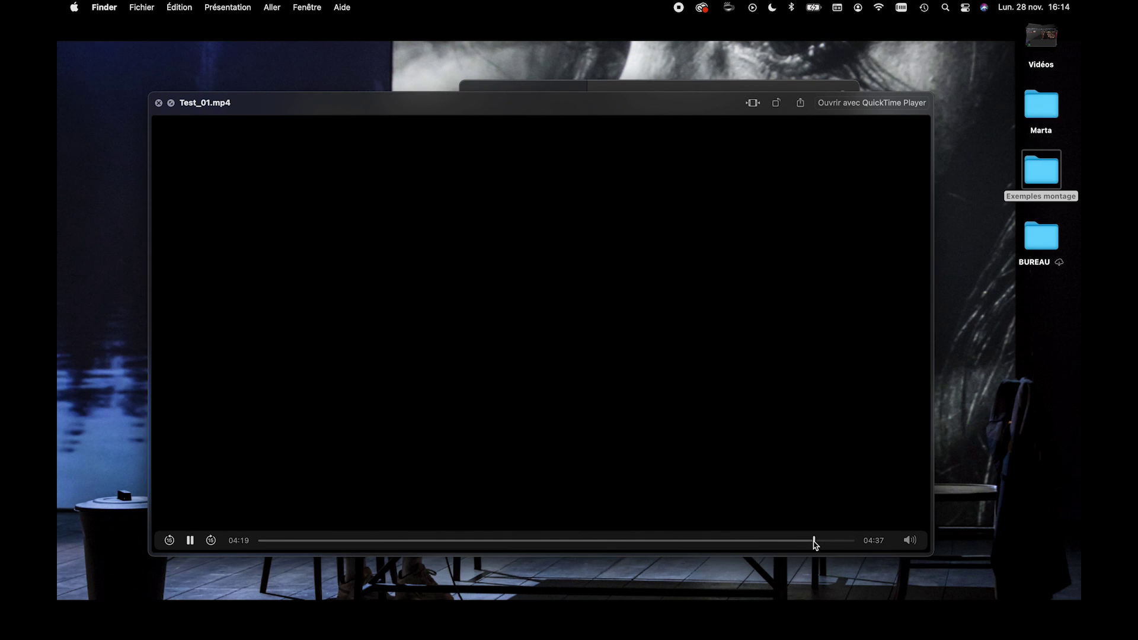